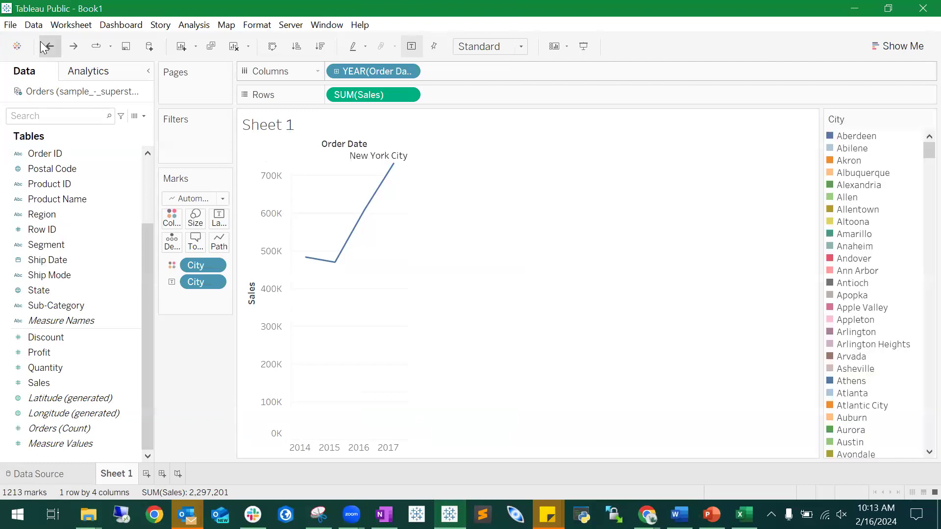
Step: Undo all the work on the Sheet 1 sales chart and close the current workbook
click(49, 46)
click(49, 46)
click(49, 46)
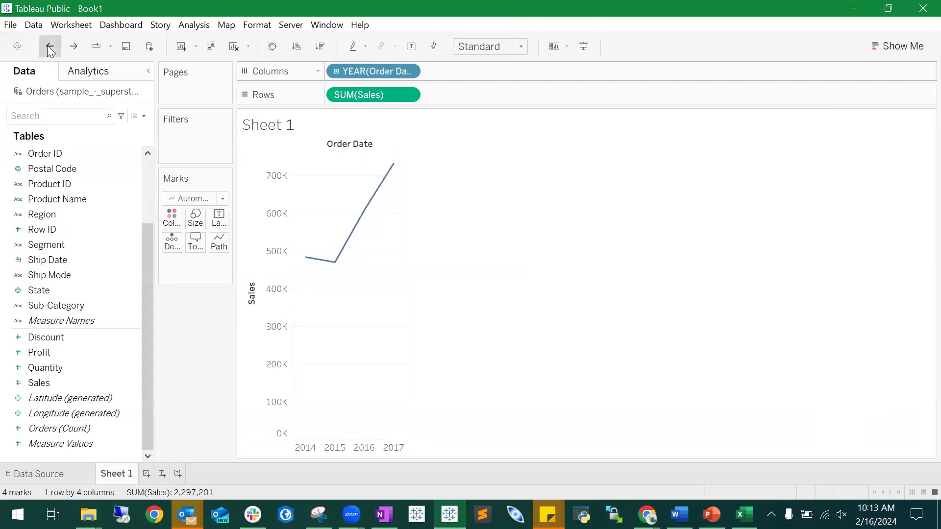
click(49, 46)
click(49, 46)
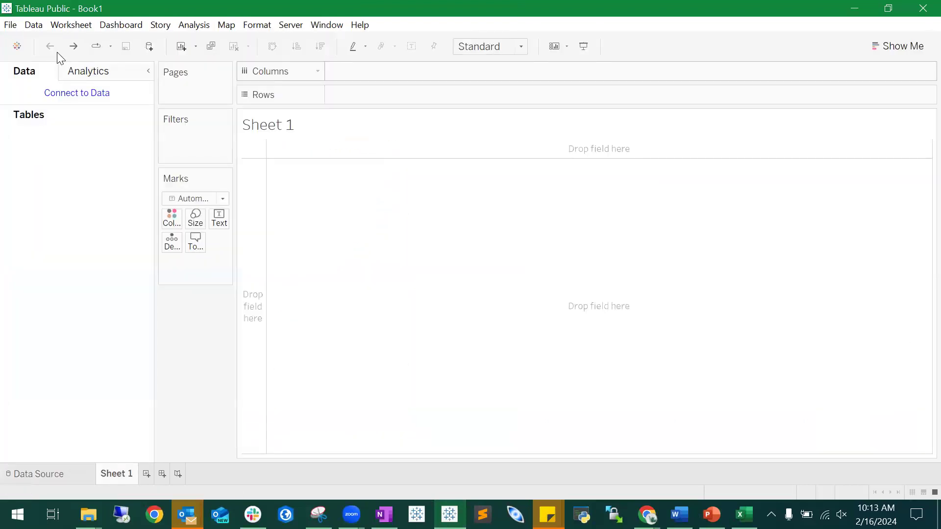
click(71, 47)
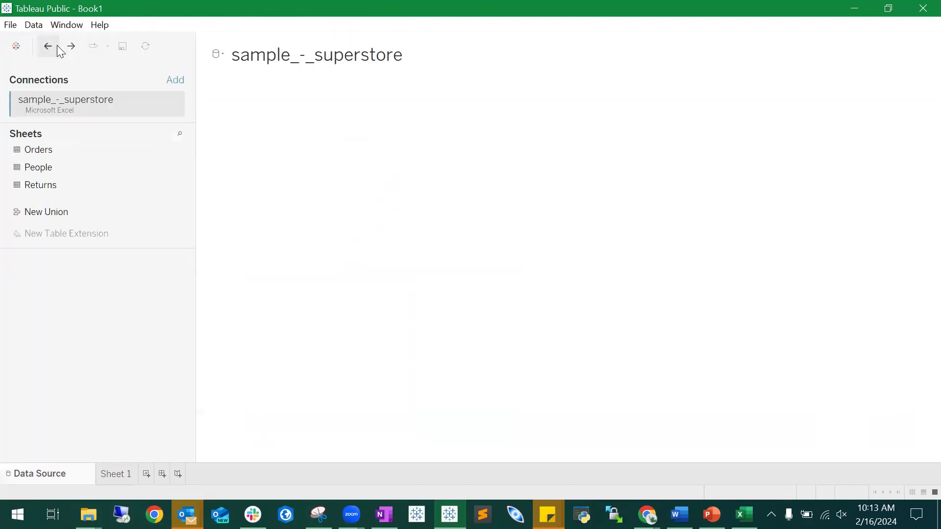
click(921, 11)
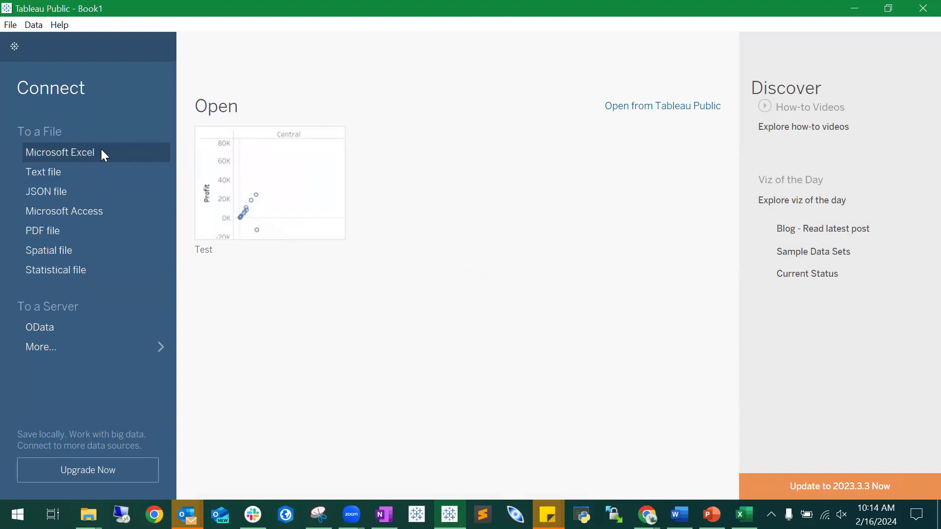
Step: Connect to the Microsoft Excel file sample_-_superstore in the Tableau Demo folder
click(79, 151)
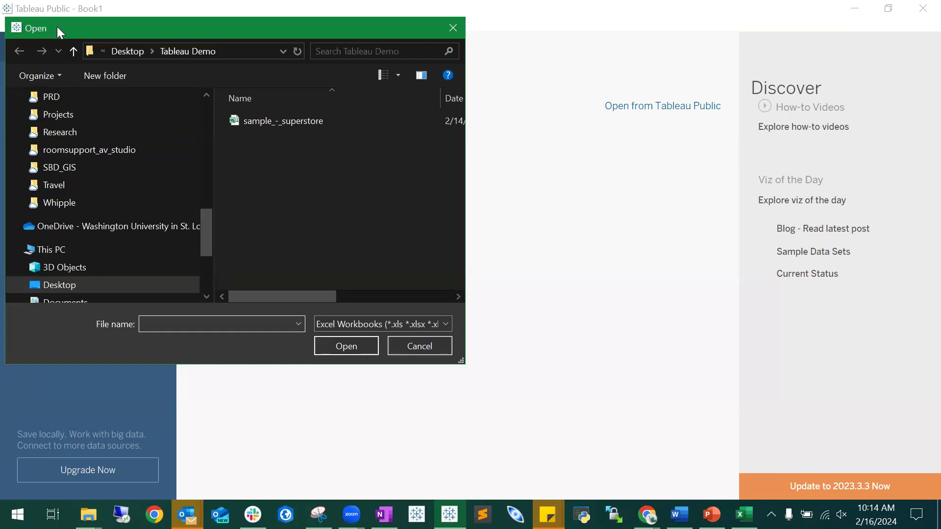
drag(57, 27, 301, 101)
click(514, 197)
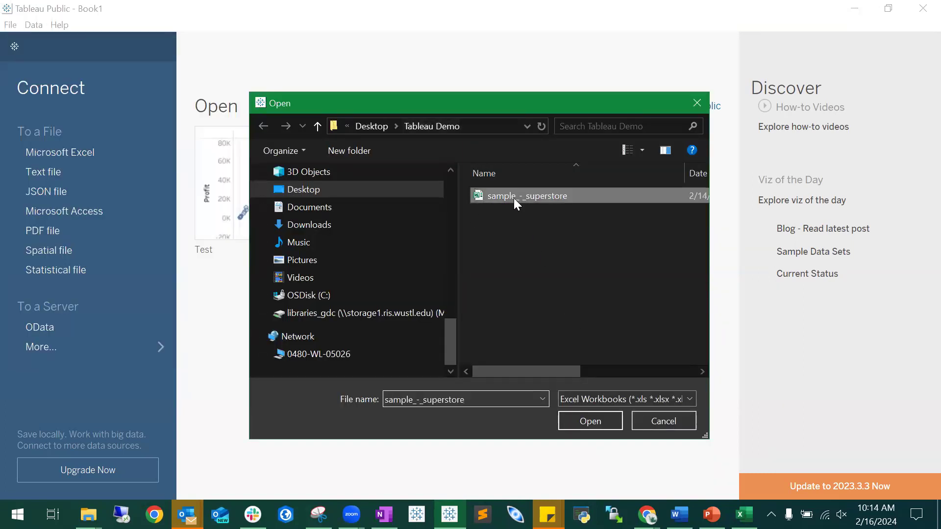
click(608, 421)
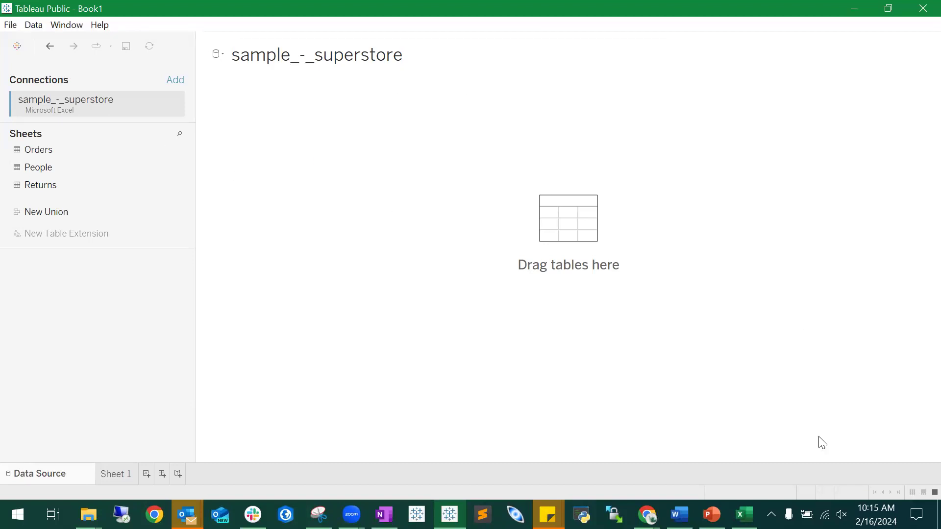
Step: Switch to the sample_-_superstore workbook in Excel, look through its Returns, People and Orders sheets, and minimize it
mouse_move(744, 514)
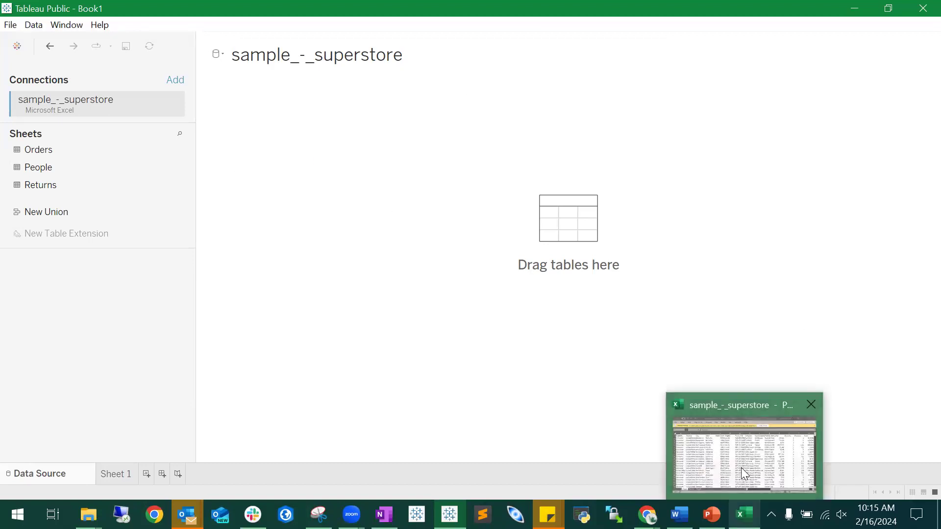
click(741, 468)
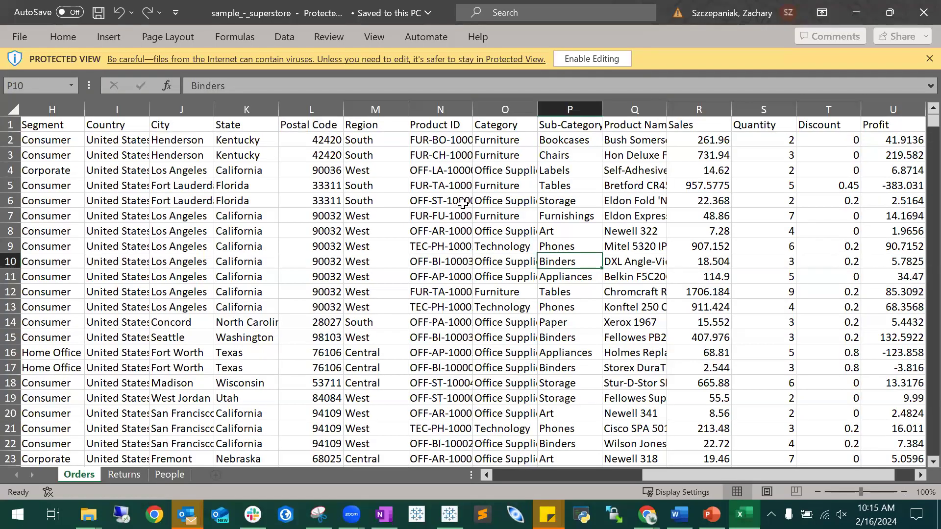
click(126, 472)
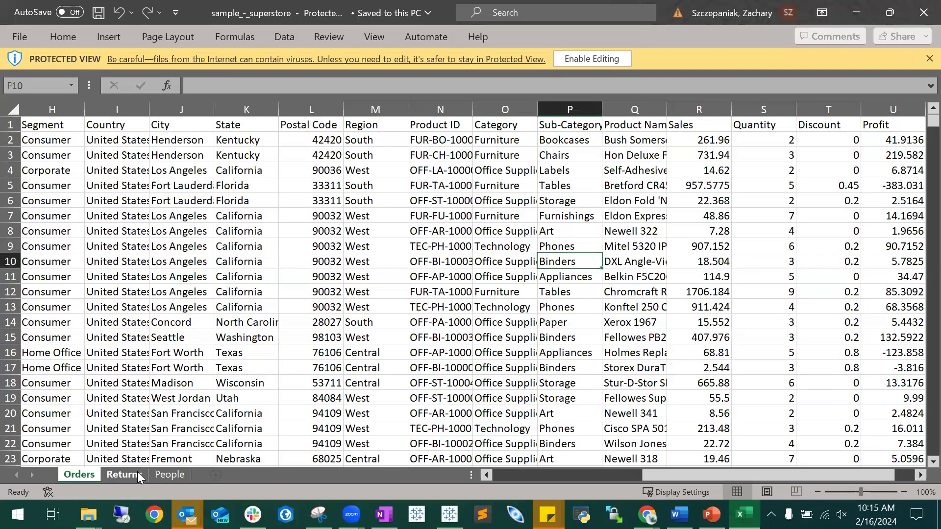
click(154, 475)
click(79, 474)
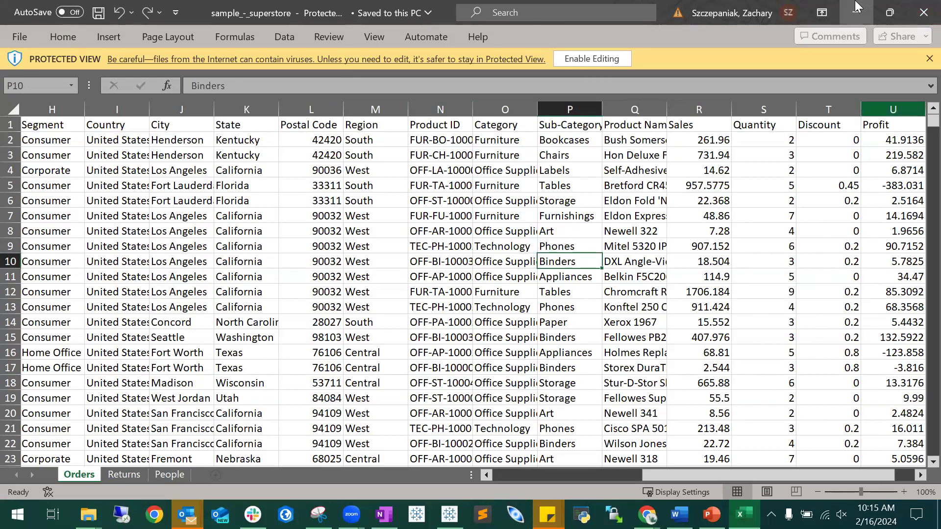
click(822, 13)
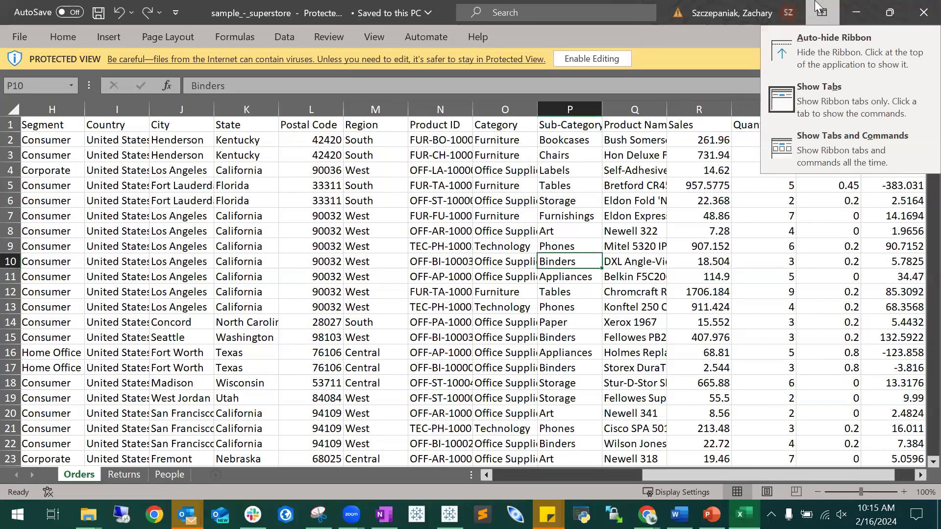
click(774, 6)
click(856, 12)
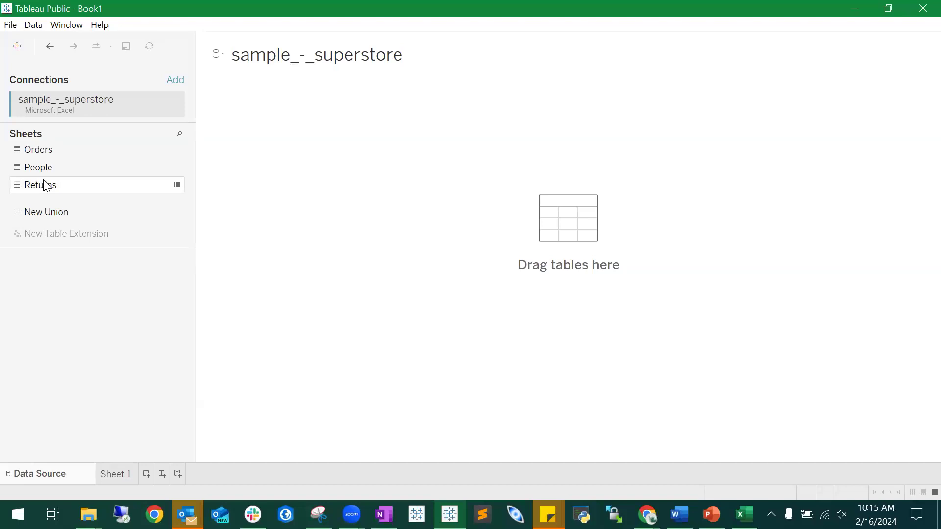
Step: Add the Orders sheet to the data source canvas as its first table
click(39, 151)
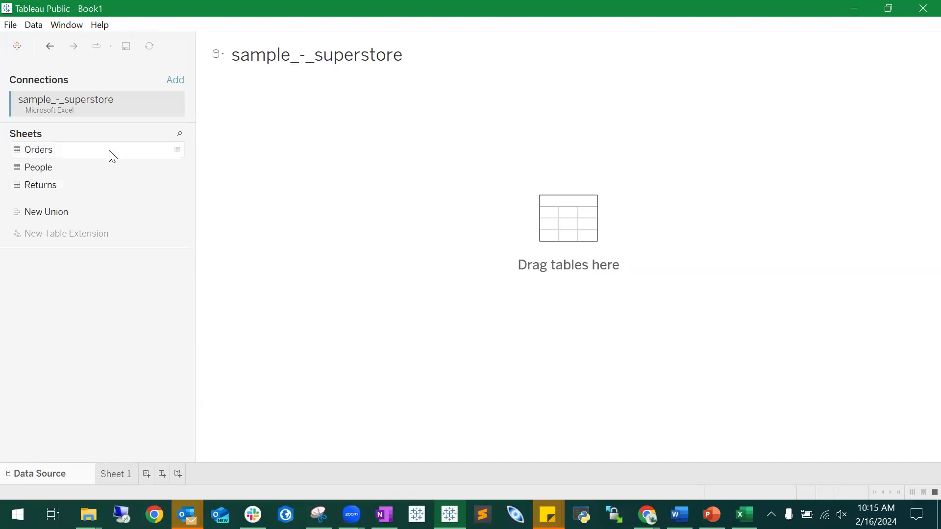
drag(50, 147, 472, 216)
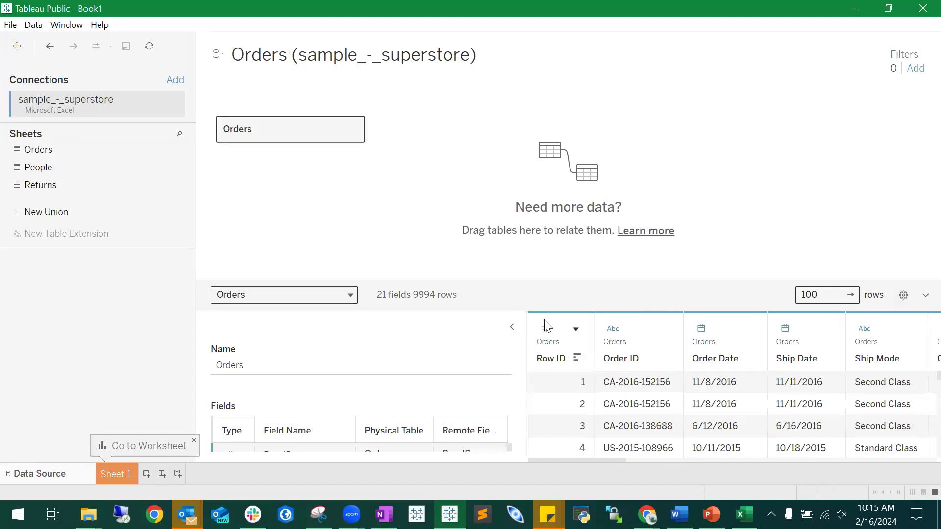
Step: Examine the Orders table's data preview columns and its list of fields with their types and physical tables
scroll(620, 421, down, 2)
scroll(620, 419, up, 2)
mouse_move(898, 337)
drag(566, 459, 892, 453)
drag(805, 463, 474, 415)
drag(509, 454, 509, 423)
click(193, 440)
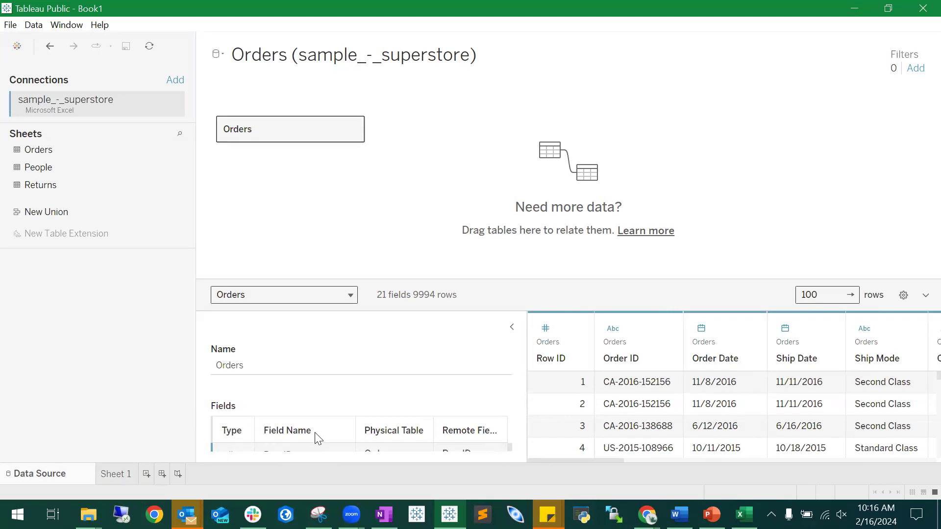
scroll(343, 450, up, 3)
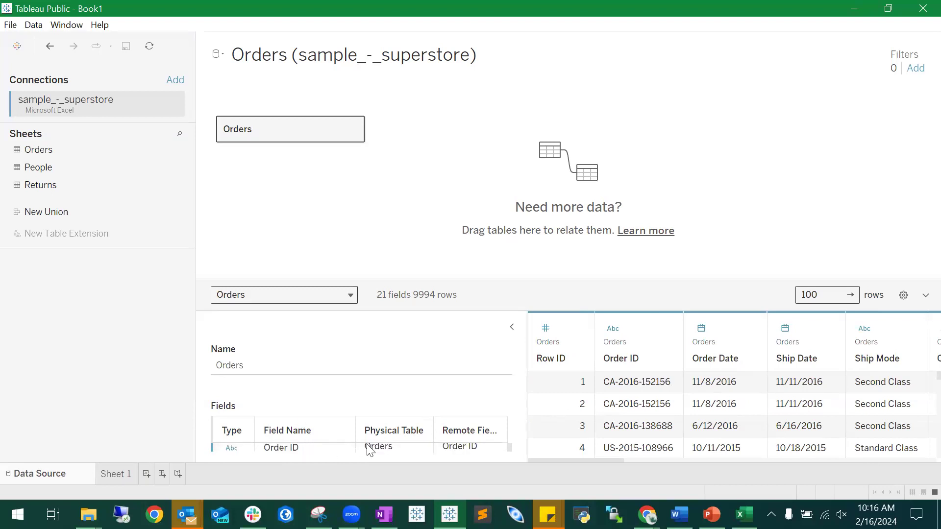
scroll(369, 448, down, 1)
scroll(370, 450, down, 1)
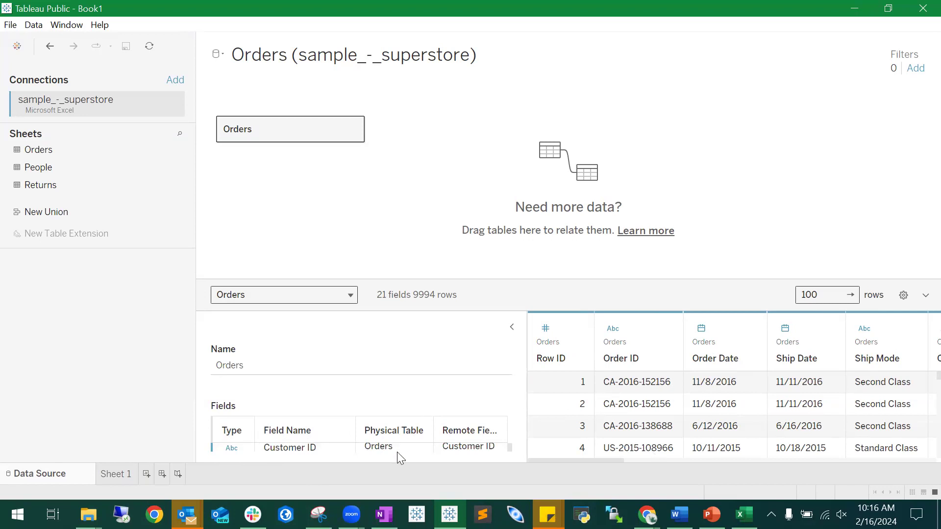
scroll(231, 448, up, 3)
Step: Look at the available data types for the Row ID, Order ID and Ship Date fields without changing them
click(232, 447)
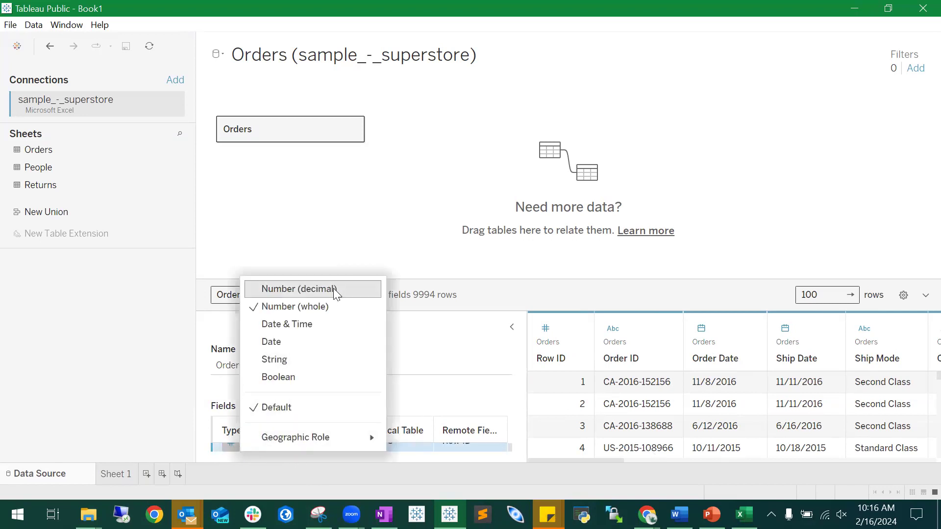
click(613, 328)
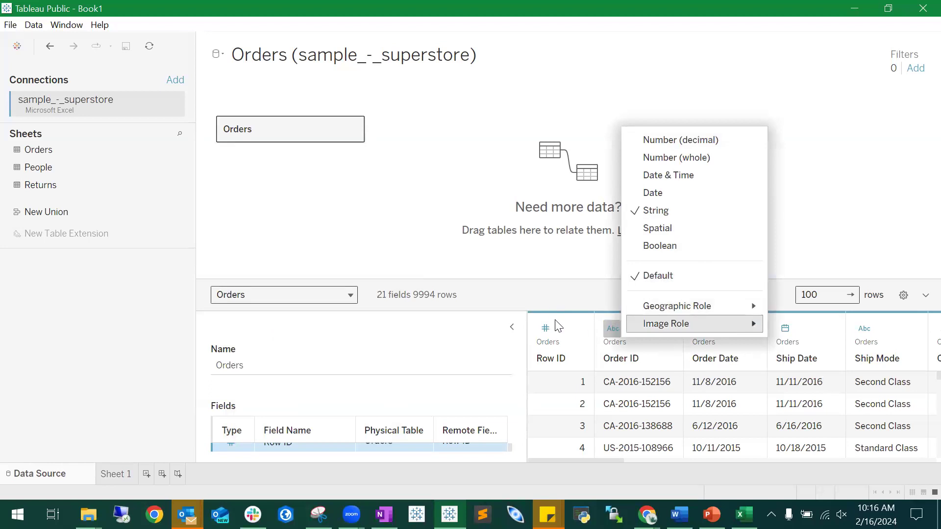
mouse_move(713, 329)
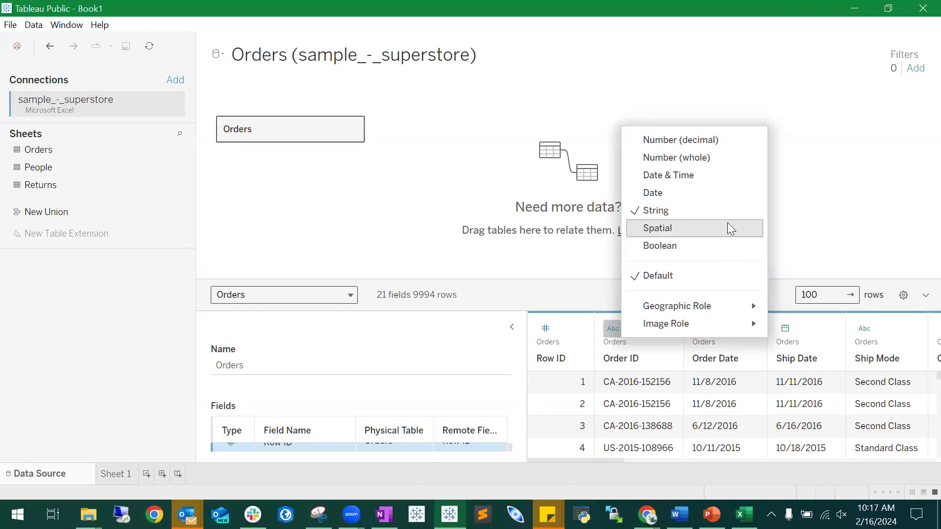
click(565, 269)
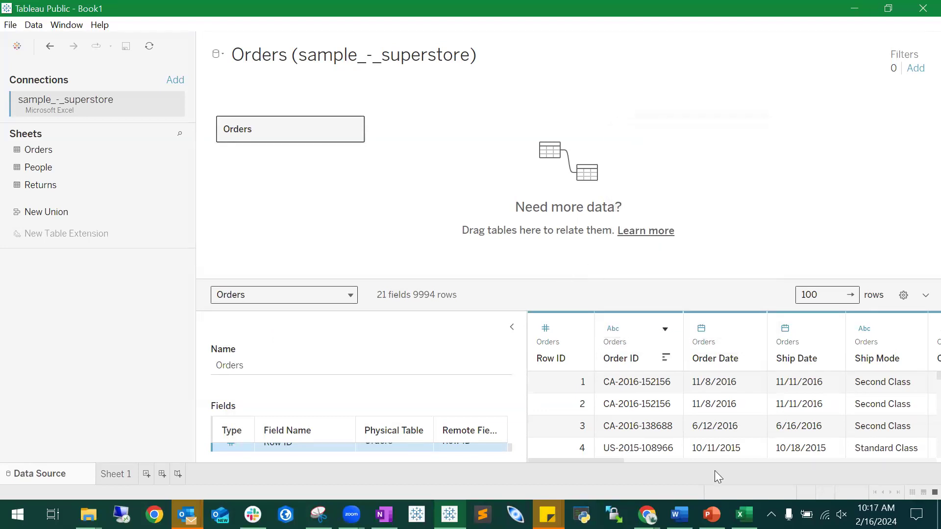
drag(578, 461, 622, 457)
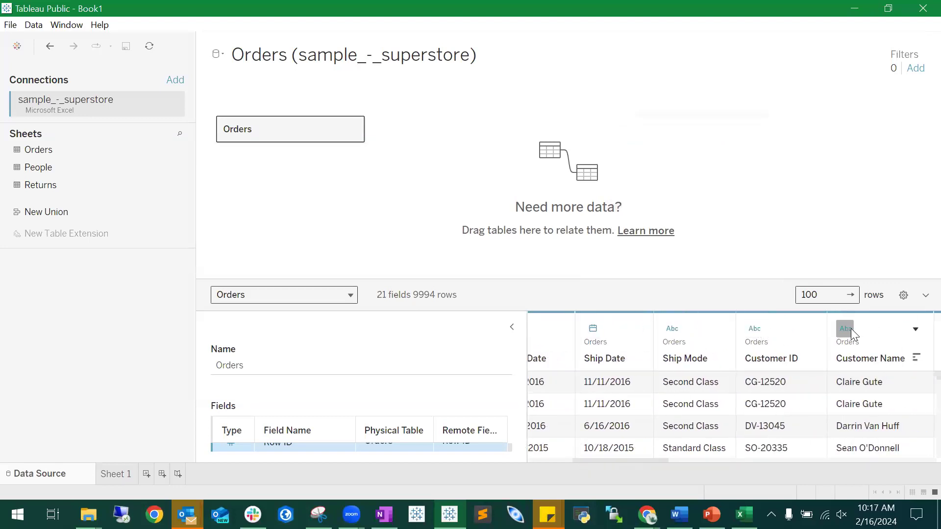
drag(637, 463, 610, 458)
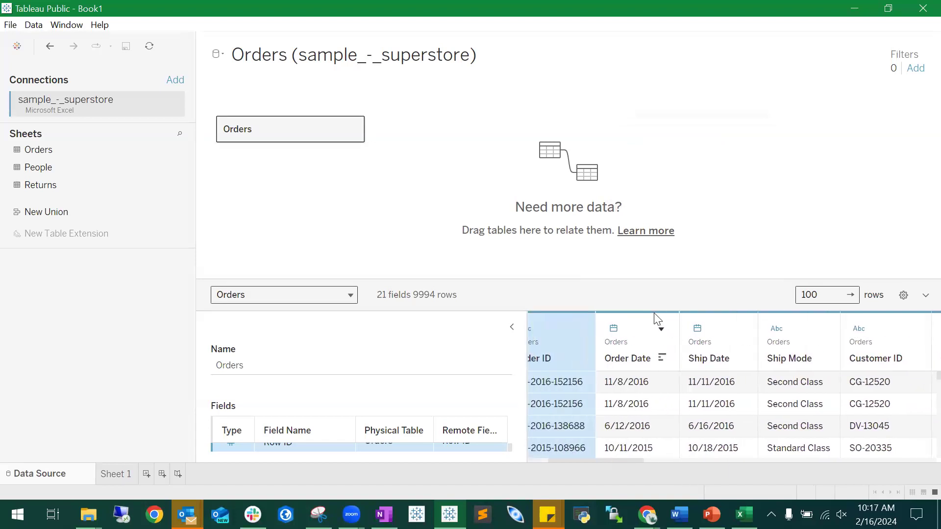
click(698, 328)
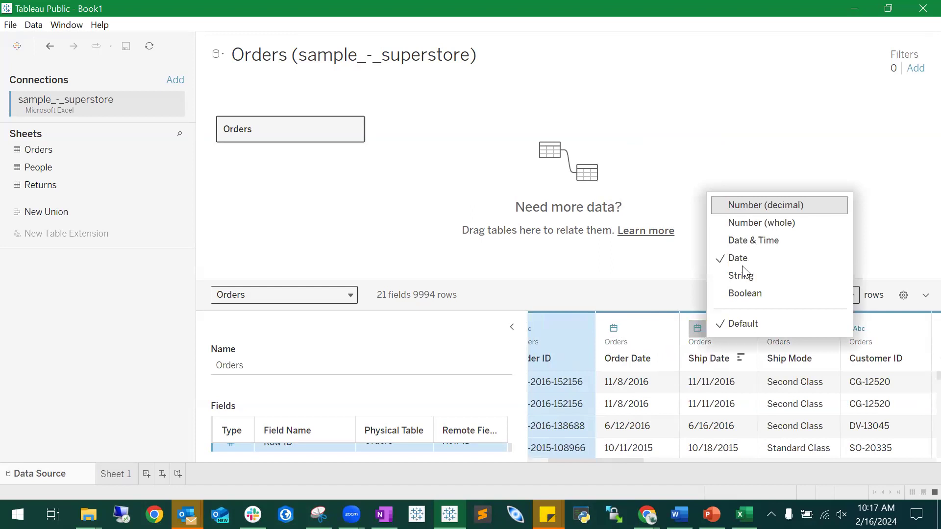
click(666, 290)
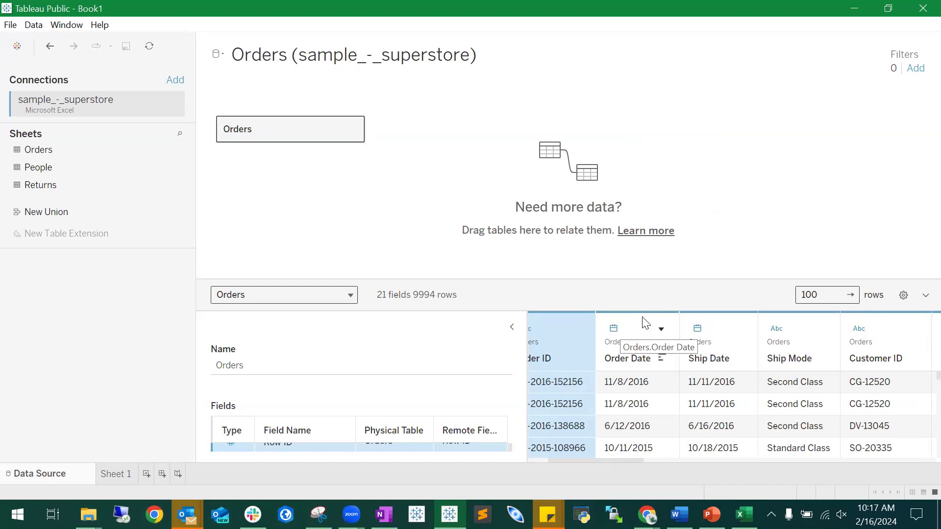
Step: Try the Number (whole) and Date & Time data types on the Order Date field, and set it back to Date
click(614, 330)
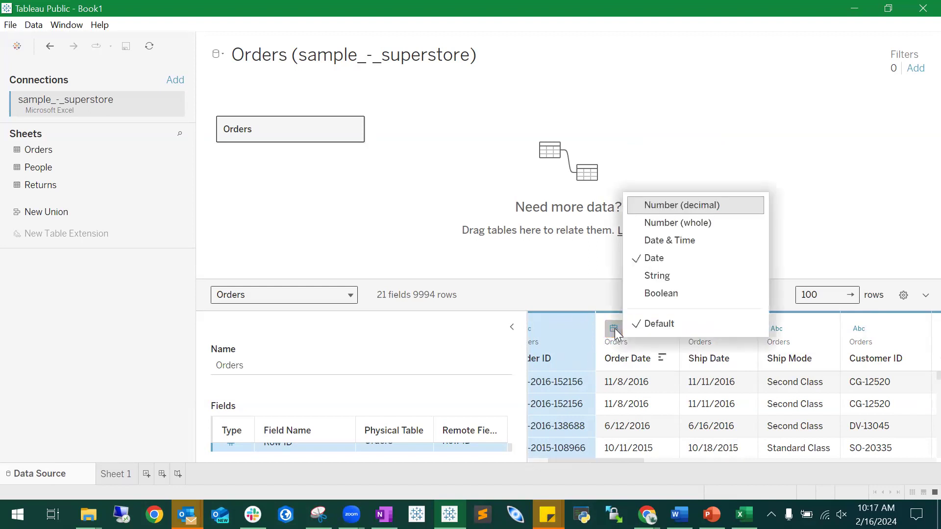
click(661, 222)
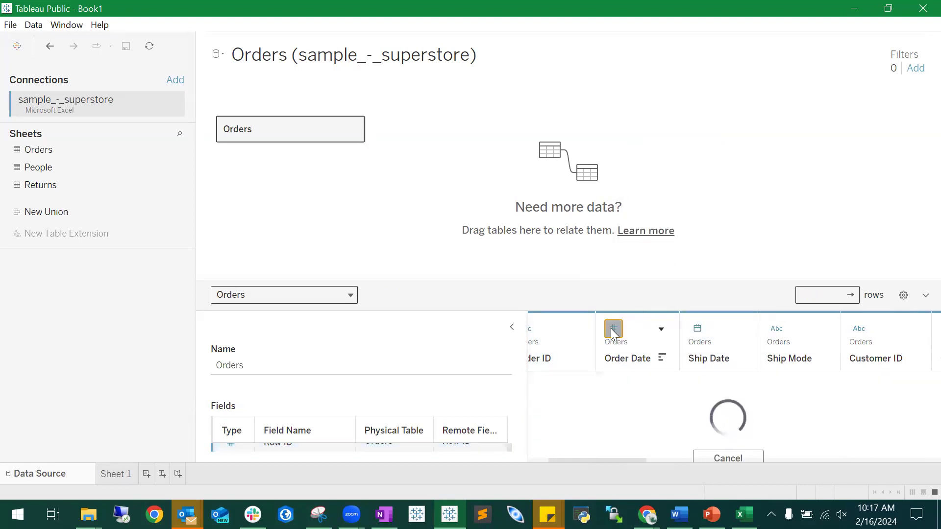
click(614, 329)
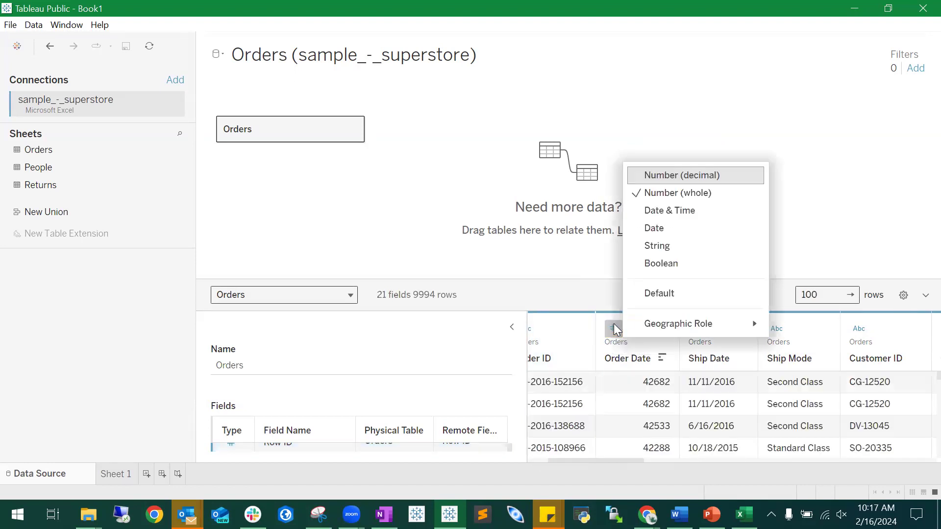
click(680, 202)
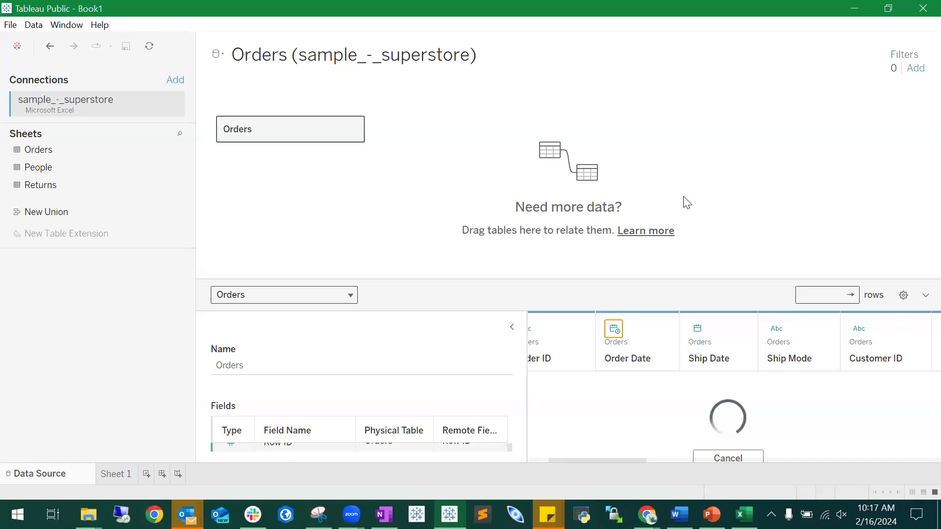
click(615, 328)
click(667, 256)
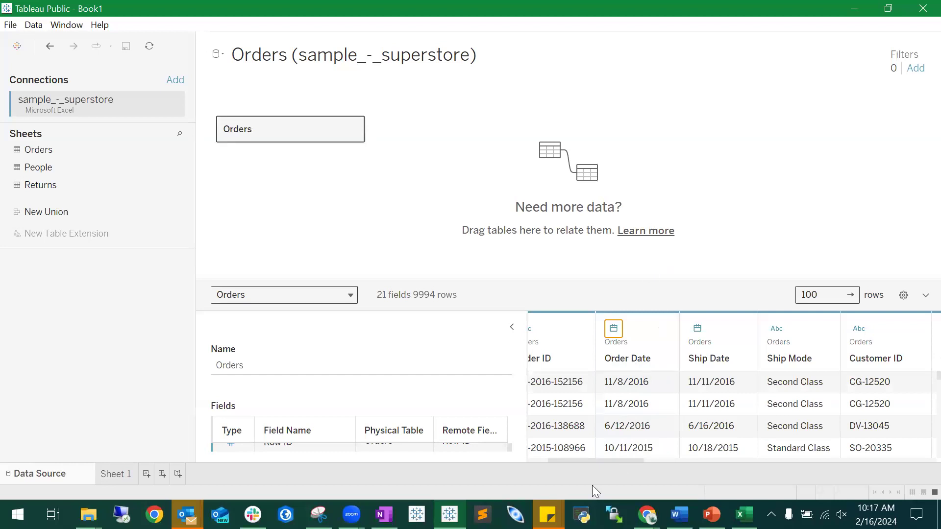
Step: Open the full data view of the Orders table and look at the first record's Order ID
drag(576, 461, 532, 457)
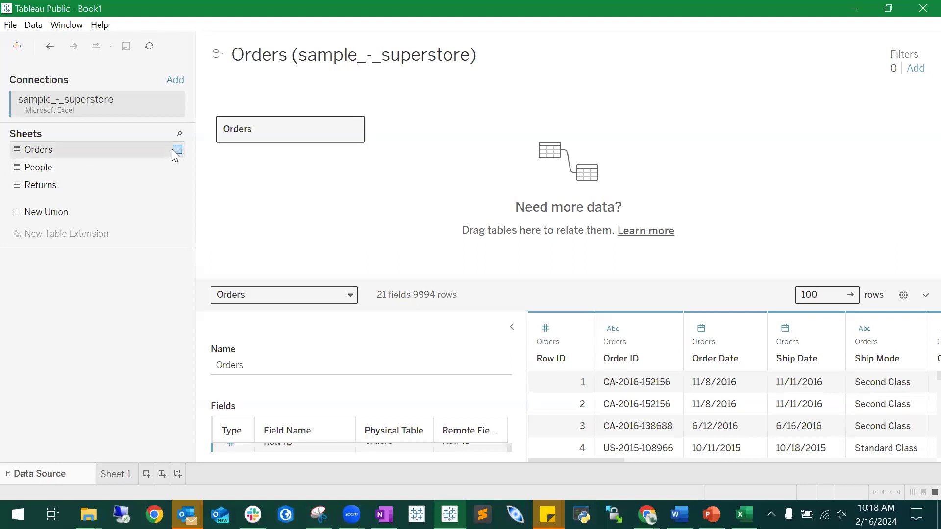
click(177, 150)
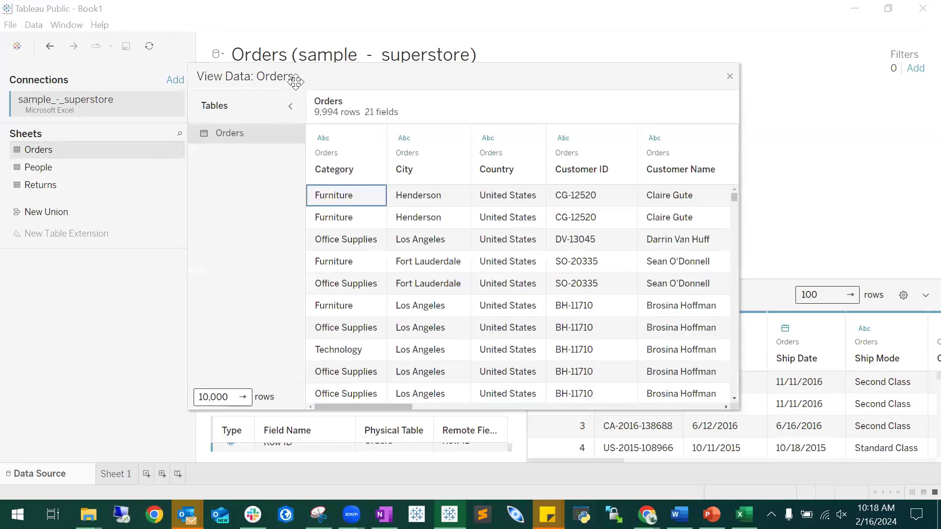
drag(295, 82, 282, 131)
drag(356, 457, 461, 431)
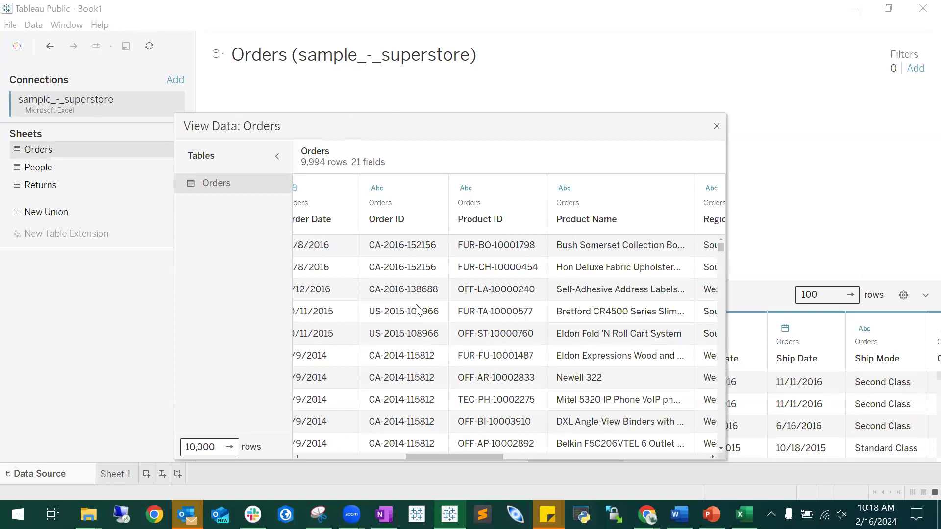
click(396, 246)
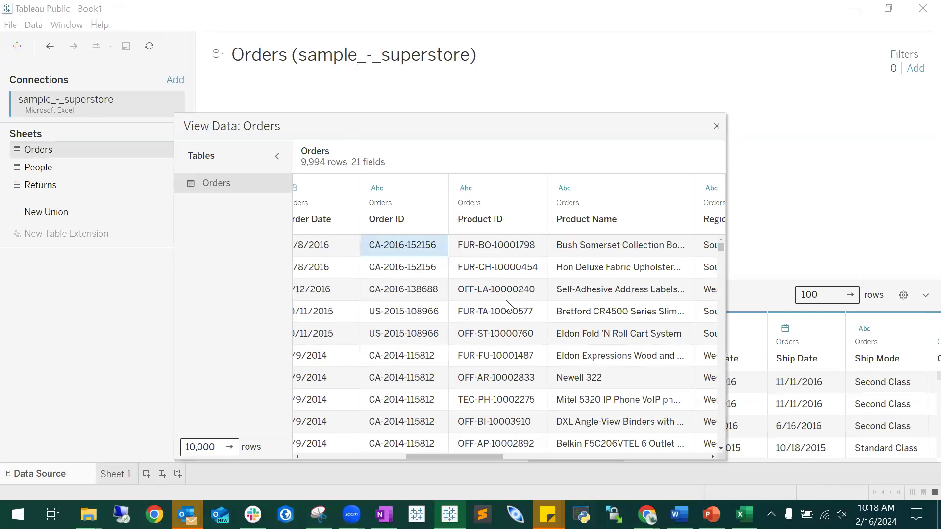
Step: Look at the first record's Product ID and Order ID in the Orders data, and view the full Returns table data
click(492, 250)
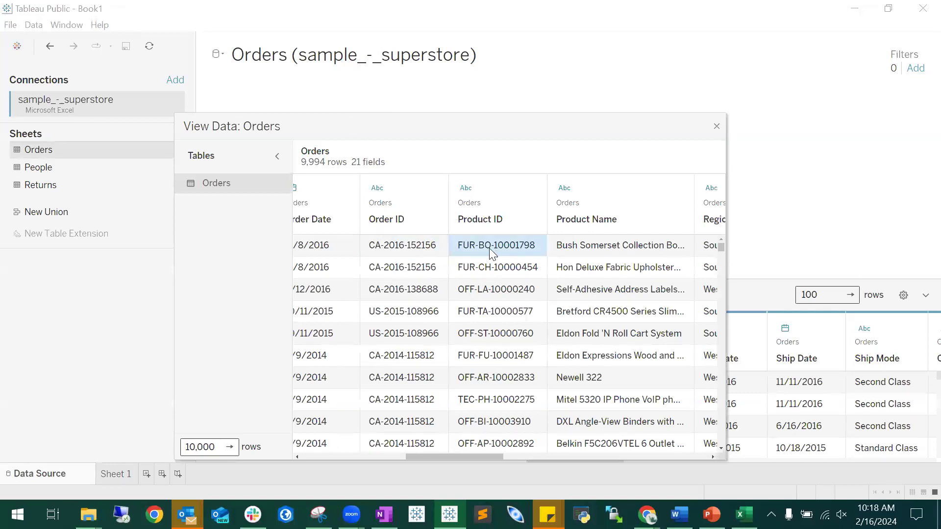
click(424, 251)
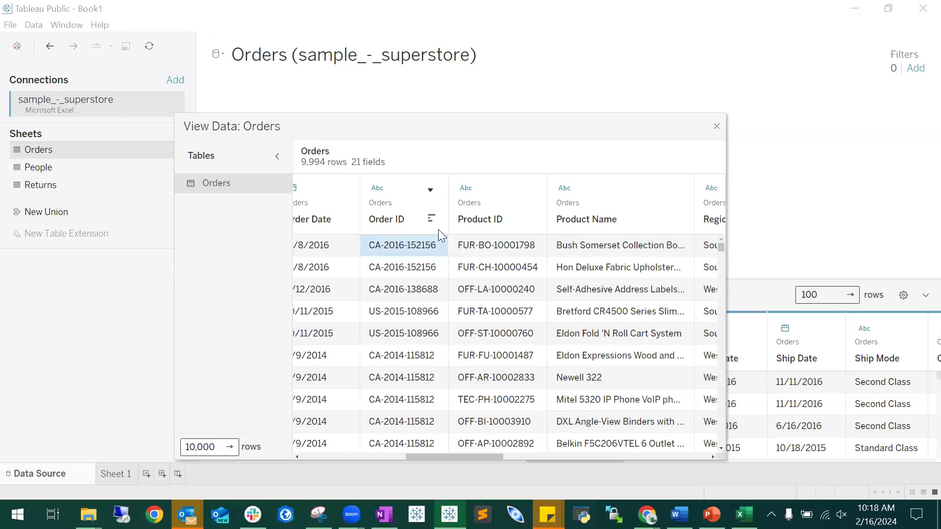
click(716, 126)
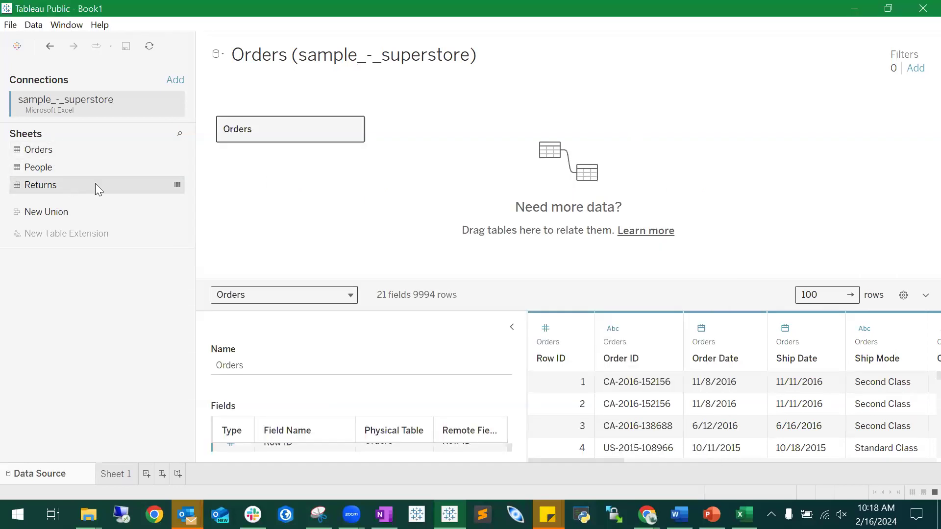
click(177, 184)
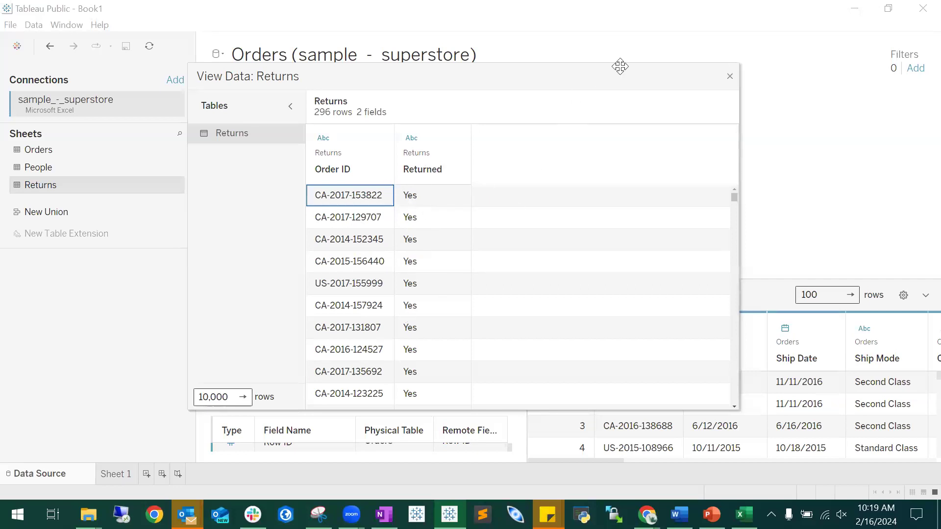
click(731, 77)
Step: Relate the Returns table to the Orders table in the data source and check the relationship's details and matching fields
drag(96, 190, 456, 142)
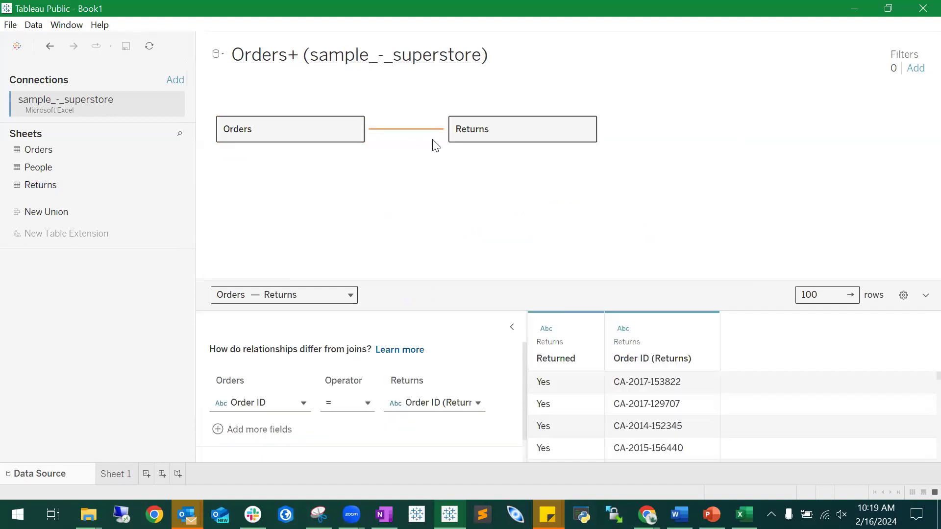
mouse_move(409, 129)
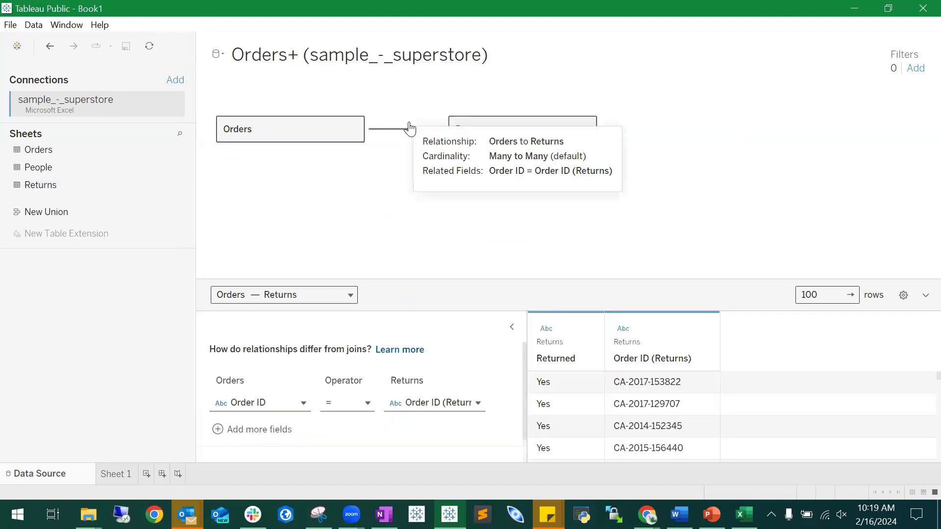
scroll(403, 370, down, 1)
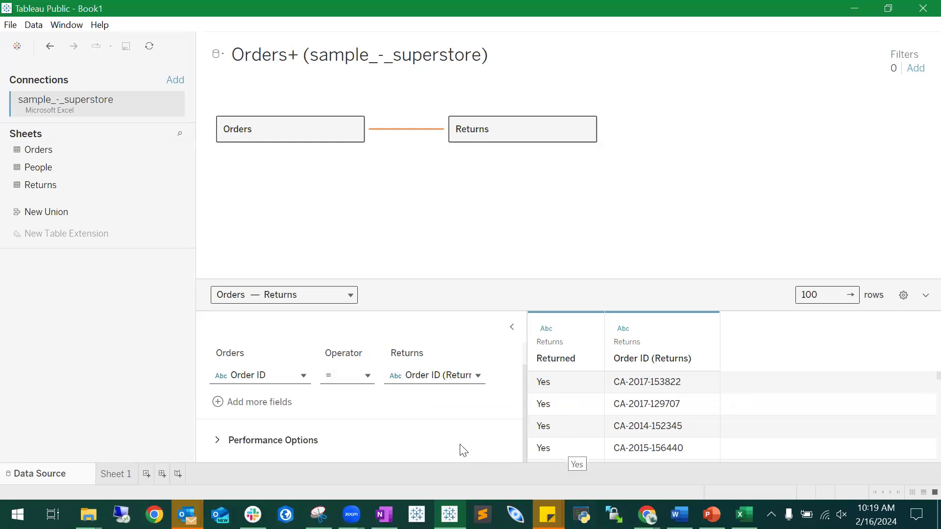
Step: Remove the Returns table from the data source so only Orders is used
right_click(490, 127)
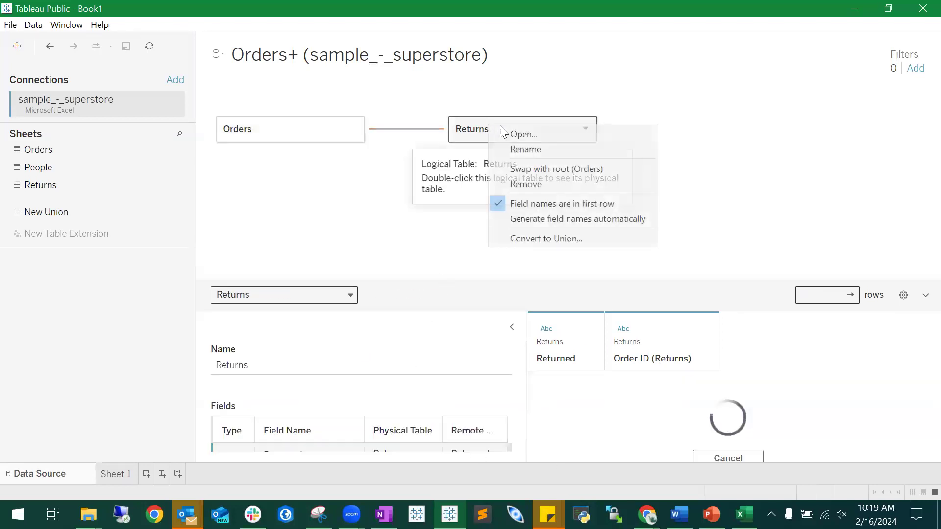
click(420, 202)
drag(493, 132, 101, 311)
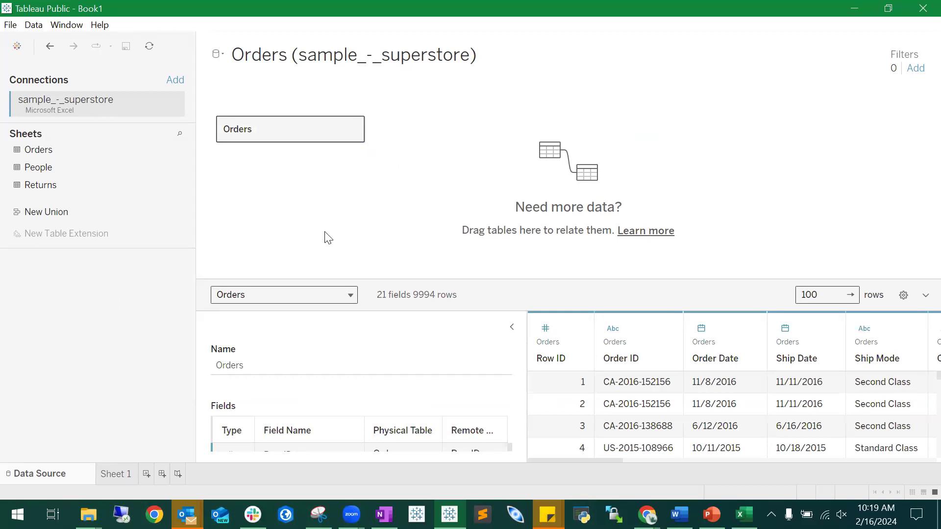
Step: Open the Sheet 1 worksheet
click(118, 477)
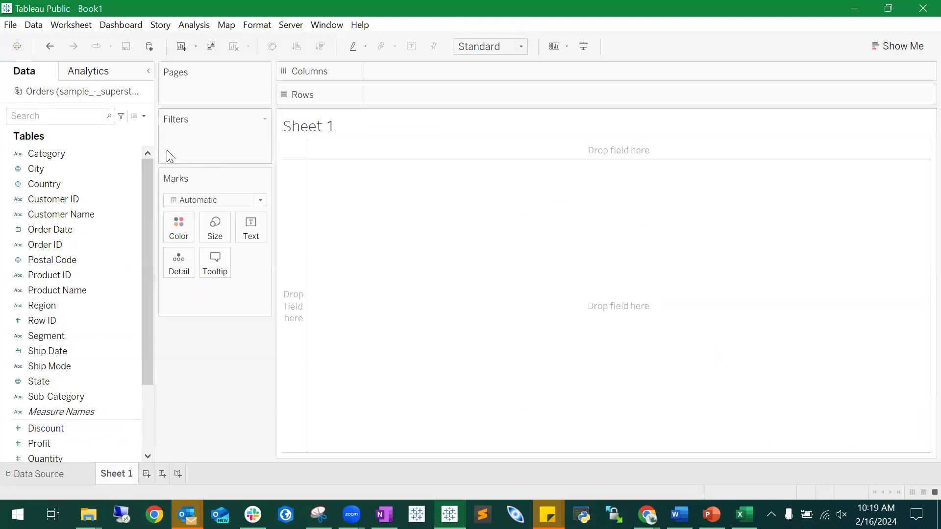
click(922, 9)
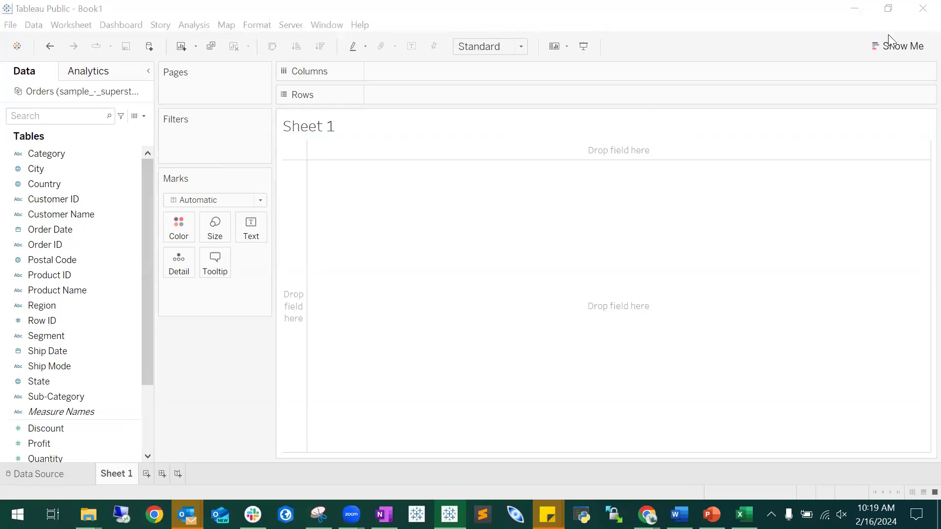
click(543, 131)
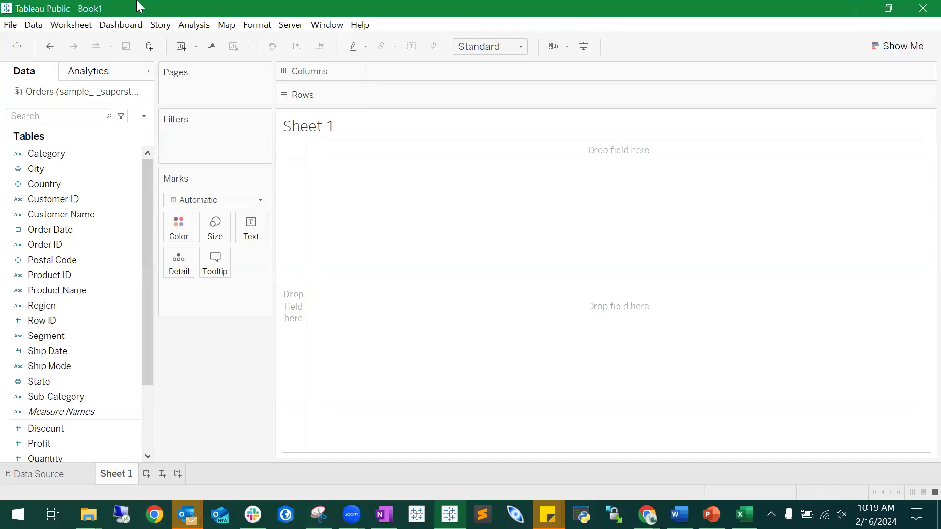
double_click(62, 15)
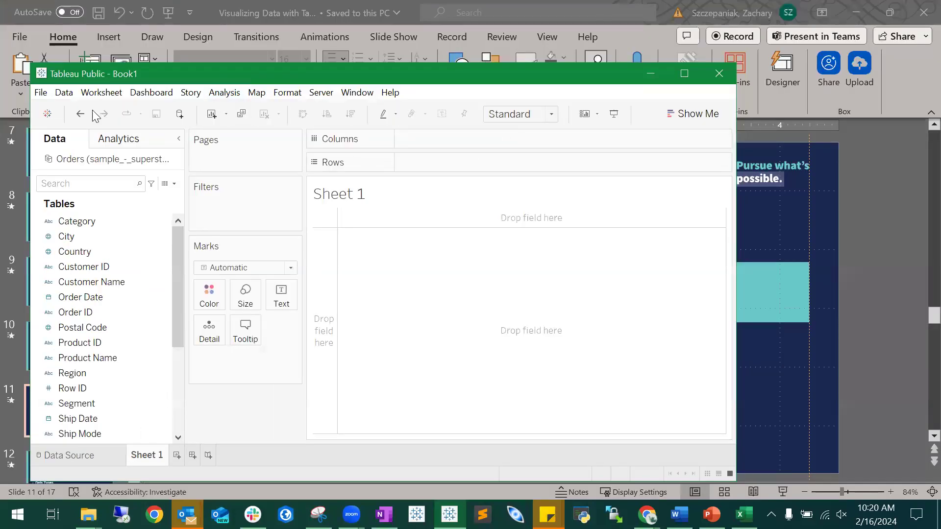
click(685, 73)
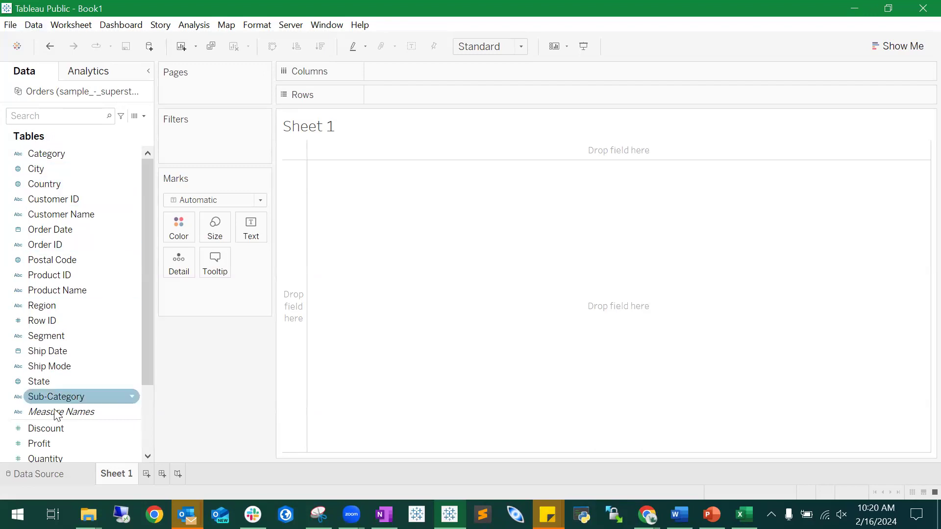
Step: Examine the worksheet's full list of Orders fields, from the dimensions above the dividing line to the measures below it
scroll(76, 307, down, 2)
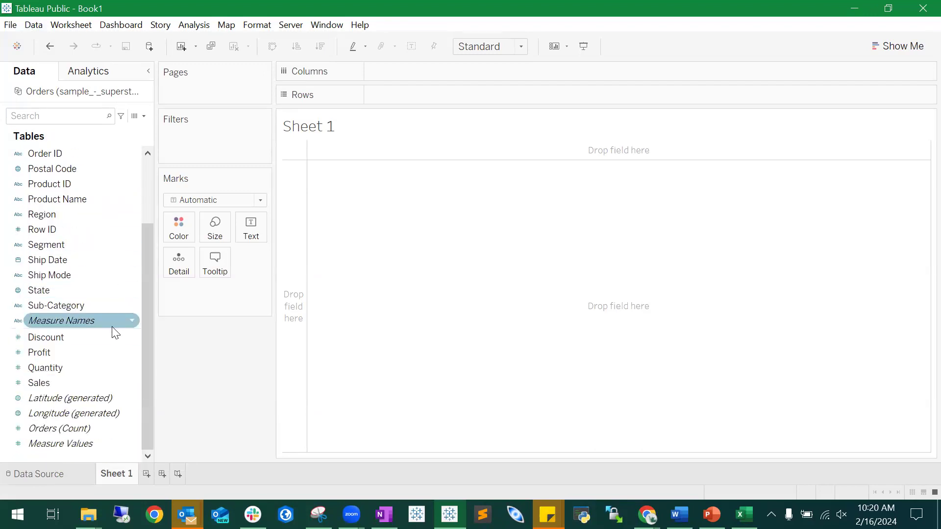
scroll(113, 331, up, 2)
scroll(52, 167, down, 1)
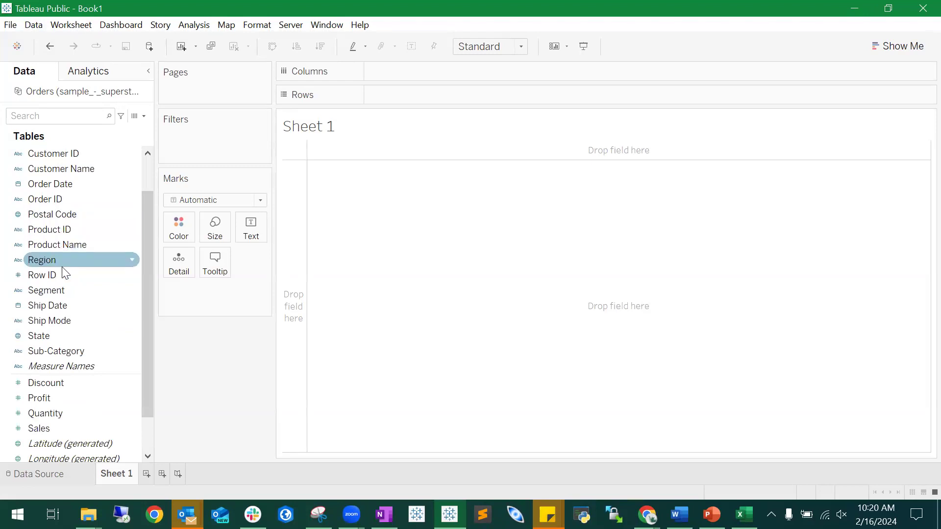
scroll(67, 320, down, 1)
scroll(63, 371, up, 1)
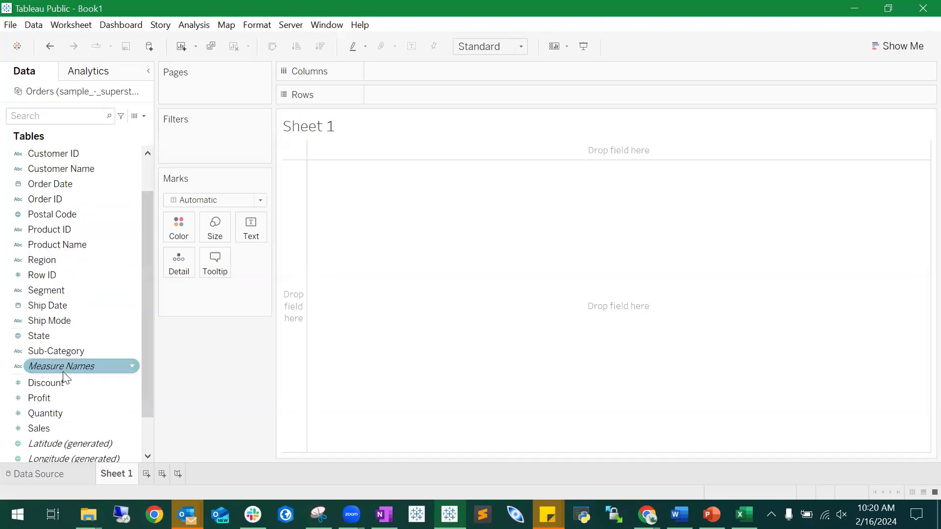
scroll(64, 368, up, 1)
scroll(76, 317, down, 2)
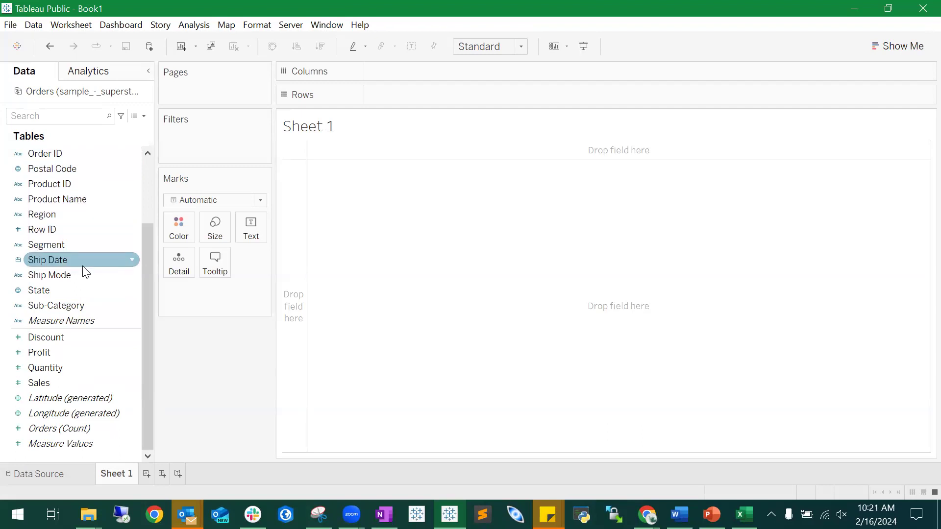
scroll(80, 269, up, 2)
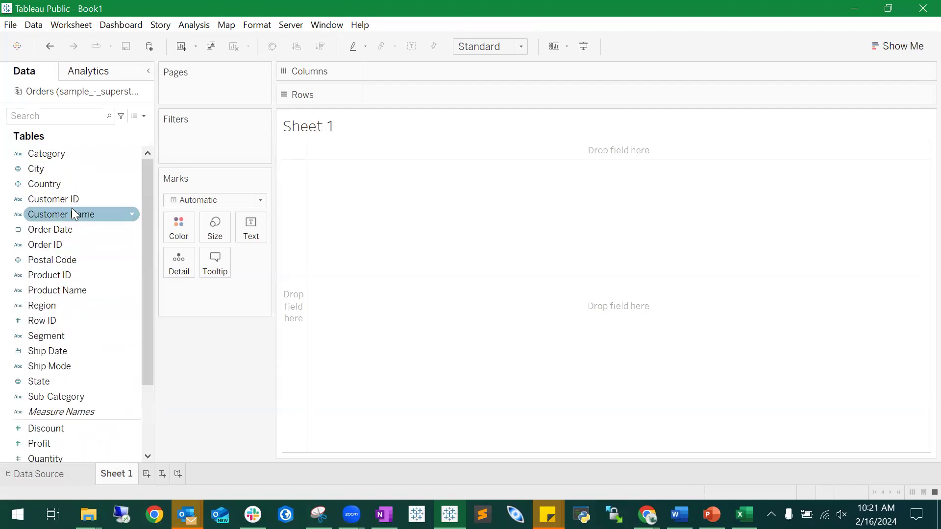
Step: Build a chart of total Sales by year, with Order Date on the columns and Sales on the rows
mouse_move(58, 232)
mouse_down()
mouse_move(92, 232)
mouse_move(62, 235)
mouse_move(407, 74)
mouse_up()
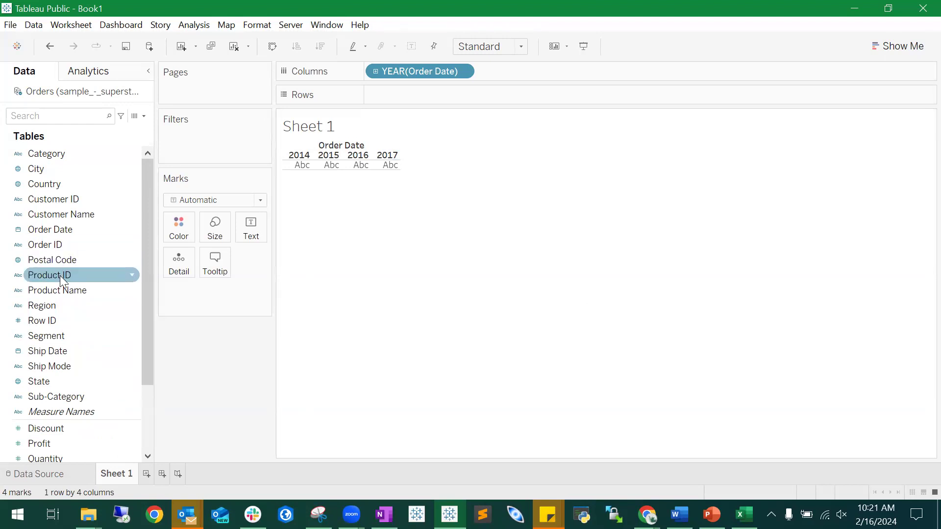
scroll(48, 290, down, 1)
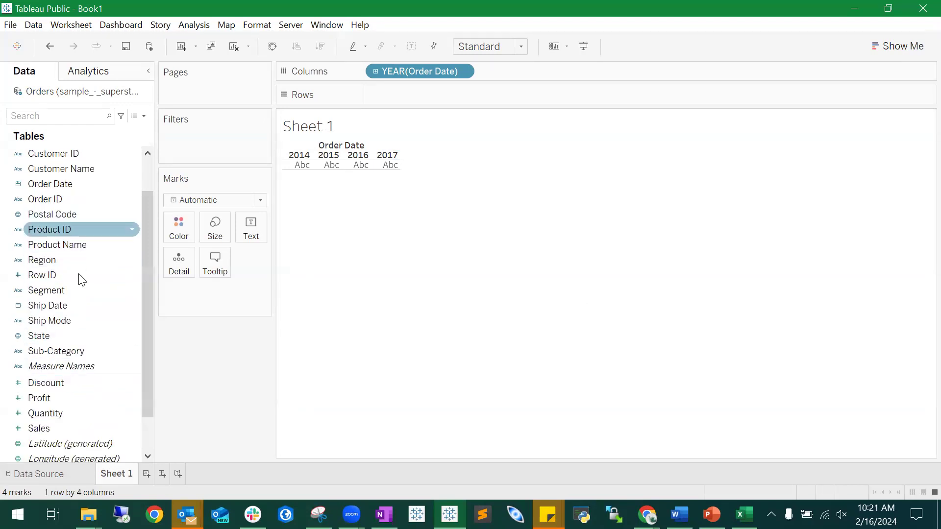
scroll(80, 304, down, 1)
click(61, 382)
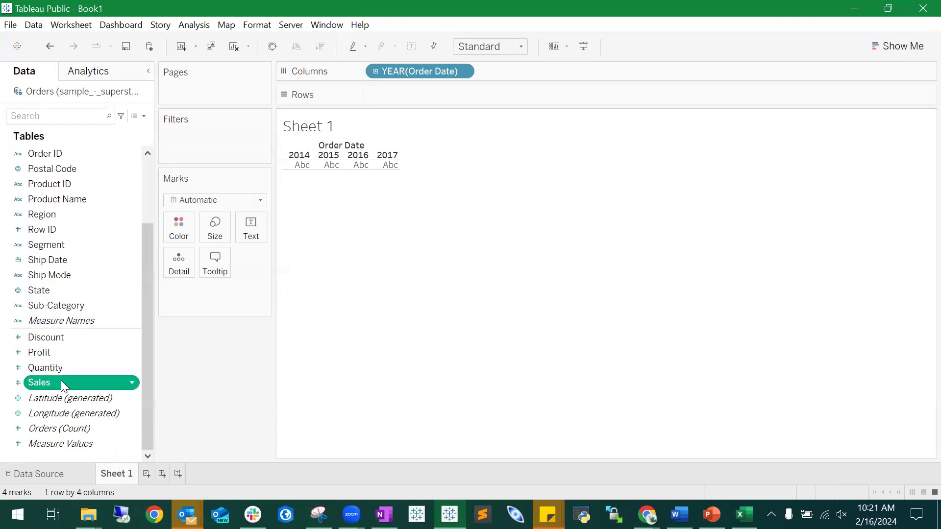
drag(61, 383, 425, 93)
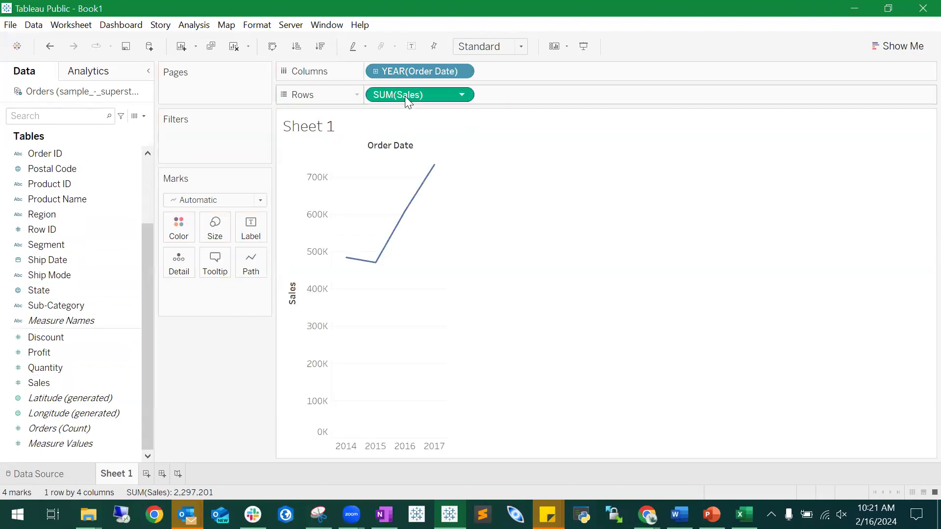
mouse_move(402, 232)
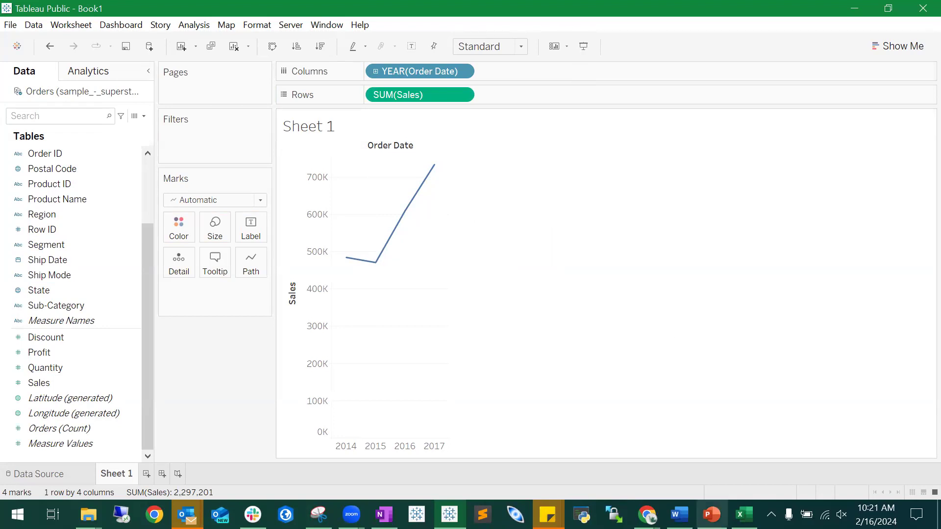
Step: Switch to the superstore workbook in Excel, look at the Order Date column of the Orders sheet, and return to Tableau Public
click(743, 514)
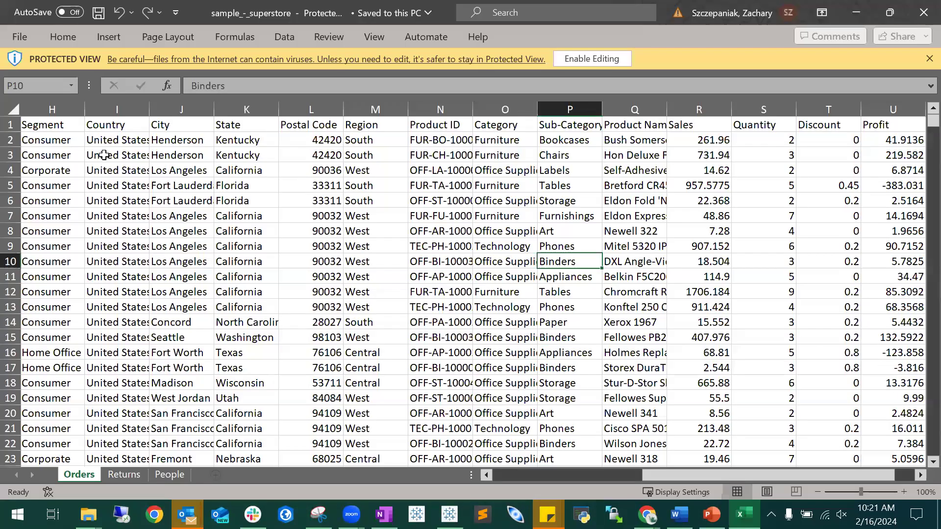
drag(666, 474, 475, 463)
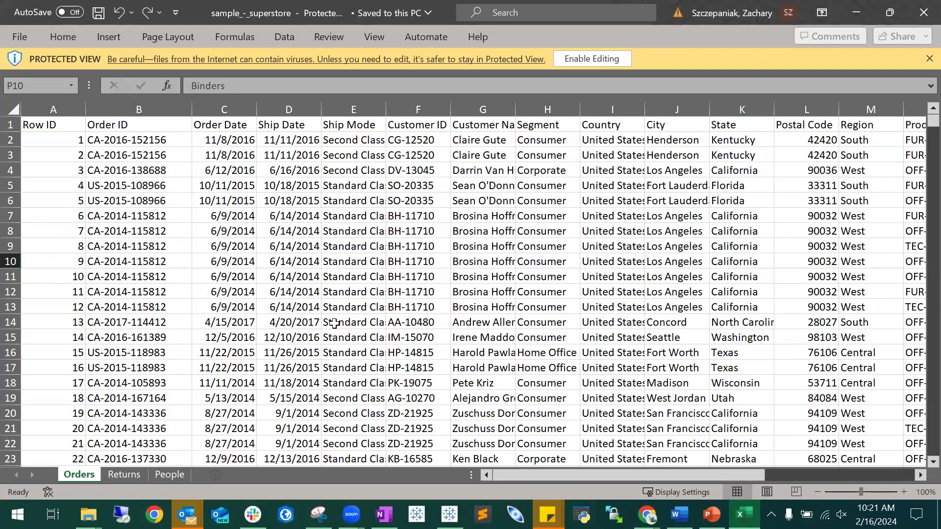
mouse_move(450, 513)
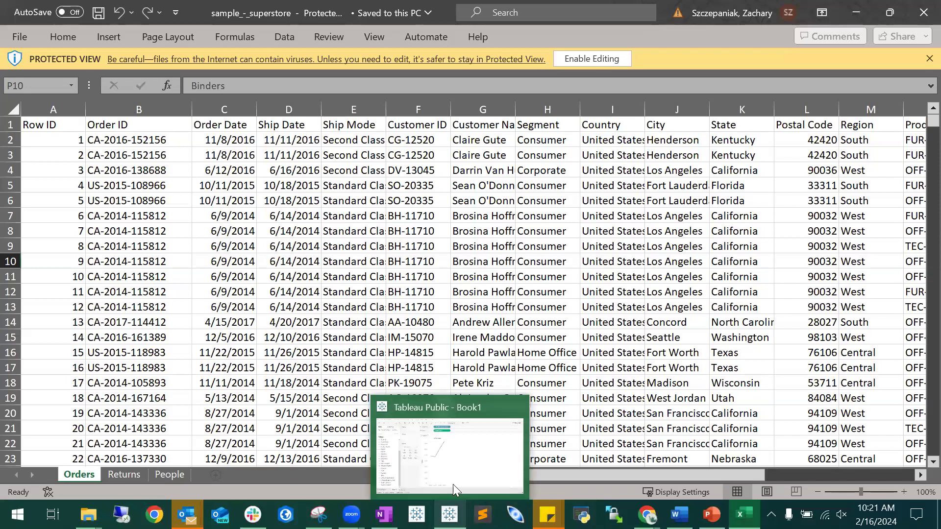
click(460, 456)
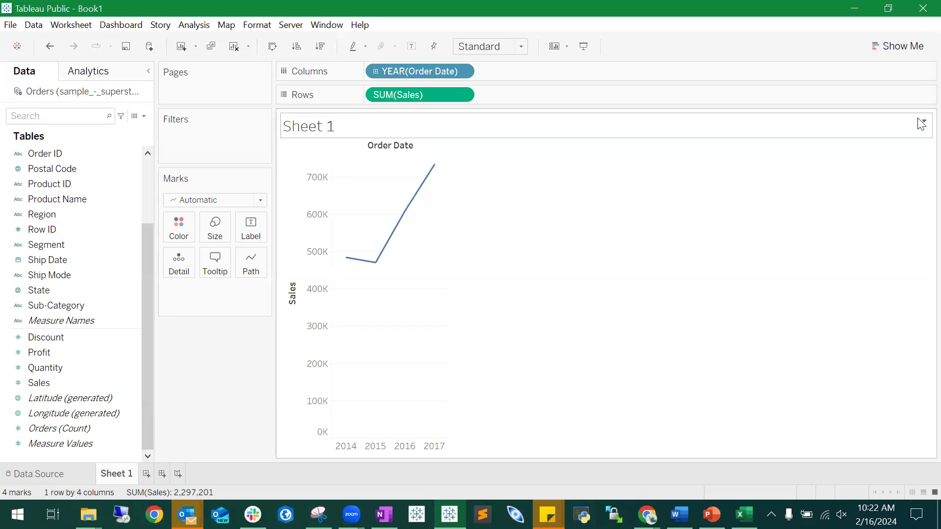
Step: Expand the Order Date hierarchy on the columns from year to quarter, month and day
click(375, 71)
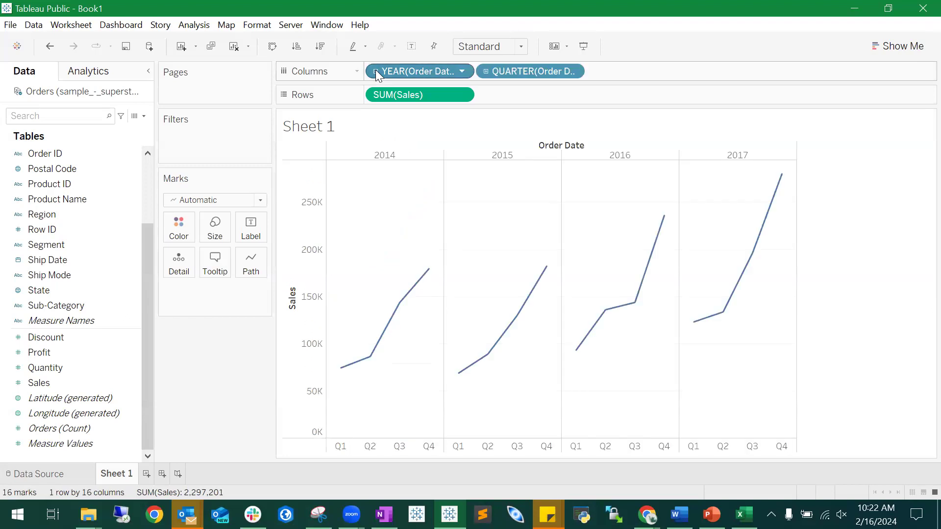
click(485, 71)
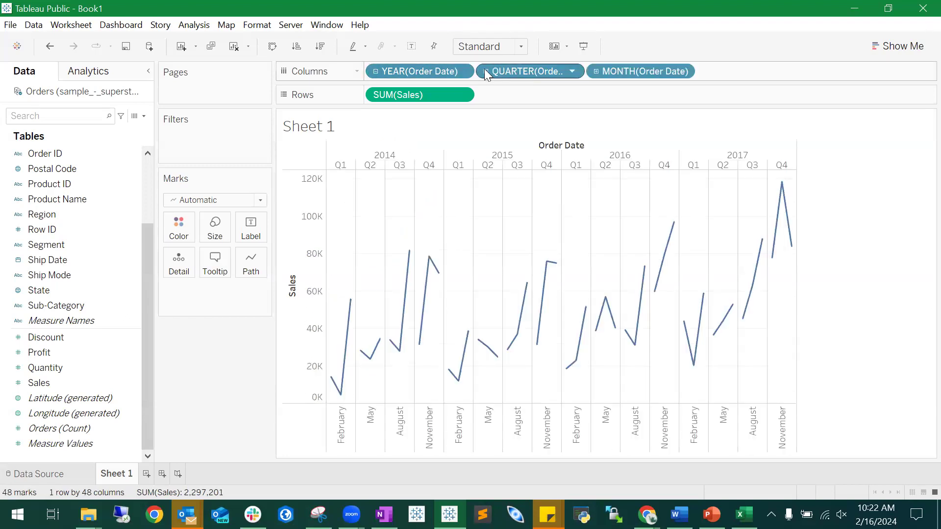
click(596, 73)
mouse_move(855, 209)
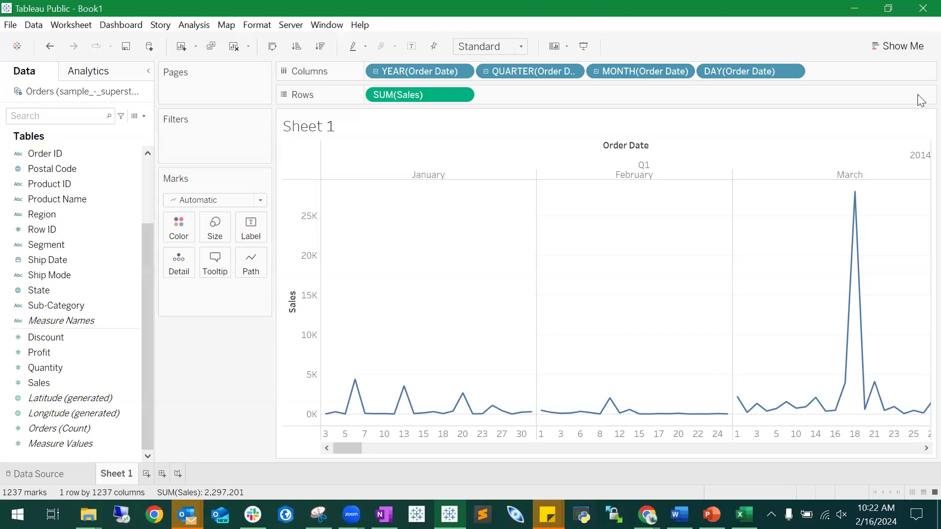
Step: Look at the available date levels and options for the day level of Order Date without changing them
right_click(721, 74)
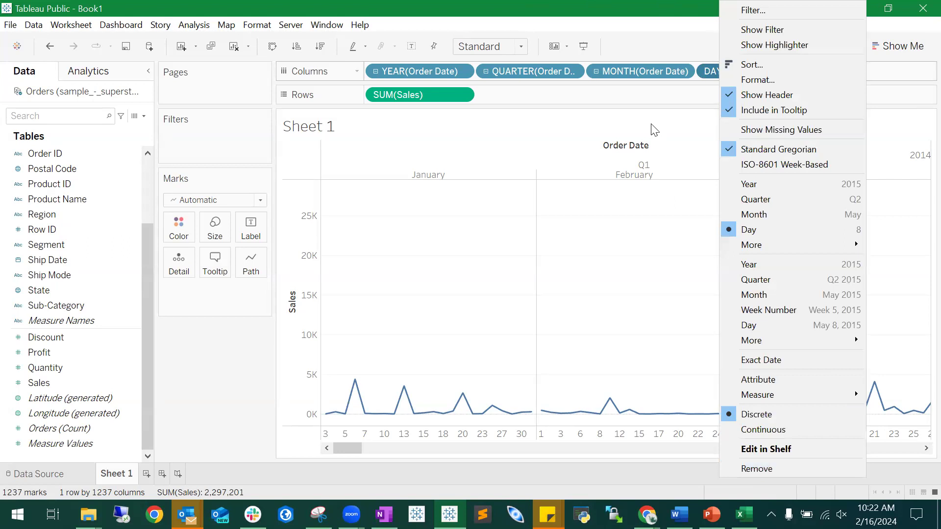
click(760, 73)
click(449, 71)
click(743, 73)
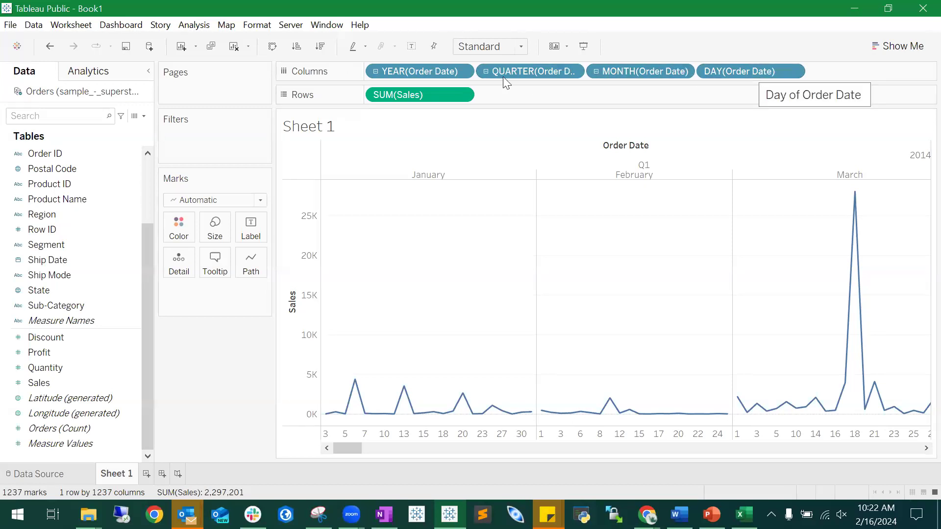
Step: Remove the day, month and quarter levels of Order Date from the columns, keeping only the year
right_click(729, 70)
click(823, 467)
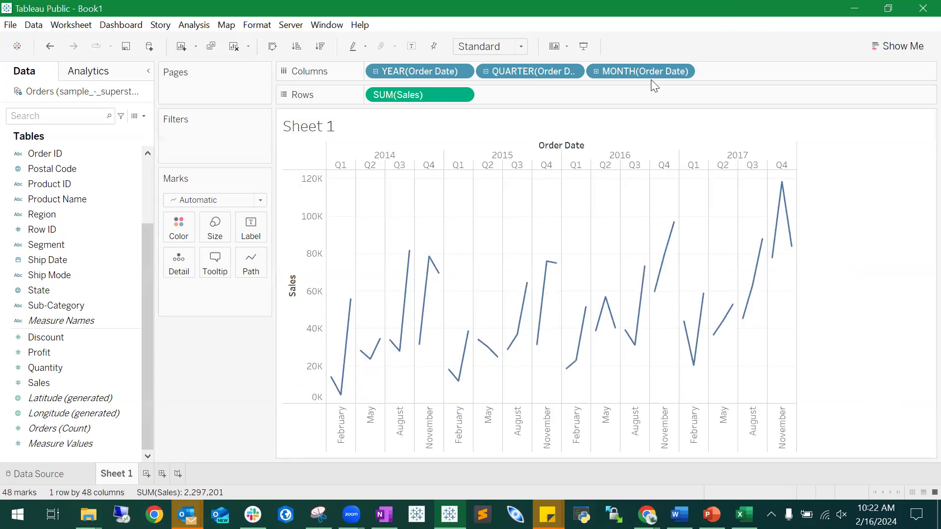
drag(649, 72, 143, 116)
drag(548, 78, 134, 139)
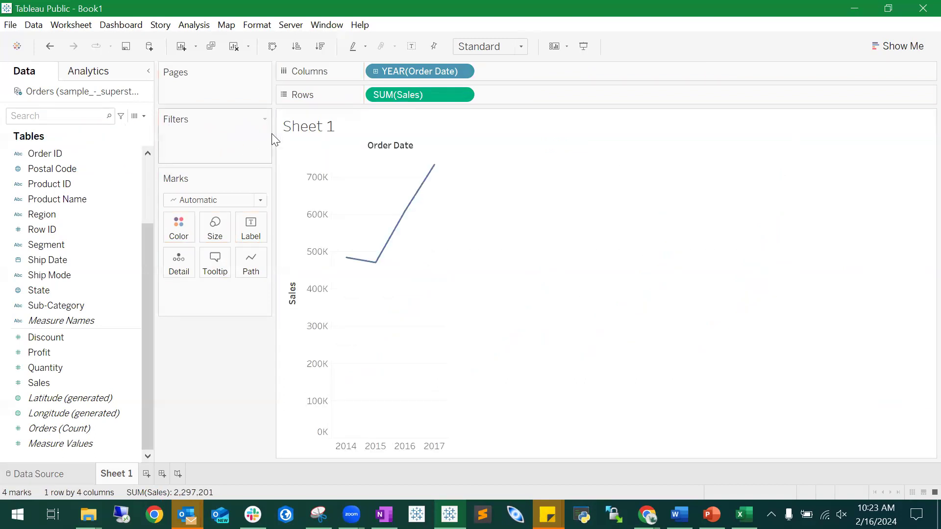
Step: Expand Order Date on the columns to quarters and remove the quarter level again
click(375, 71)
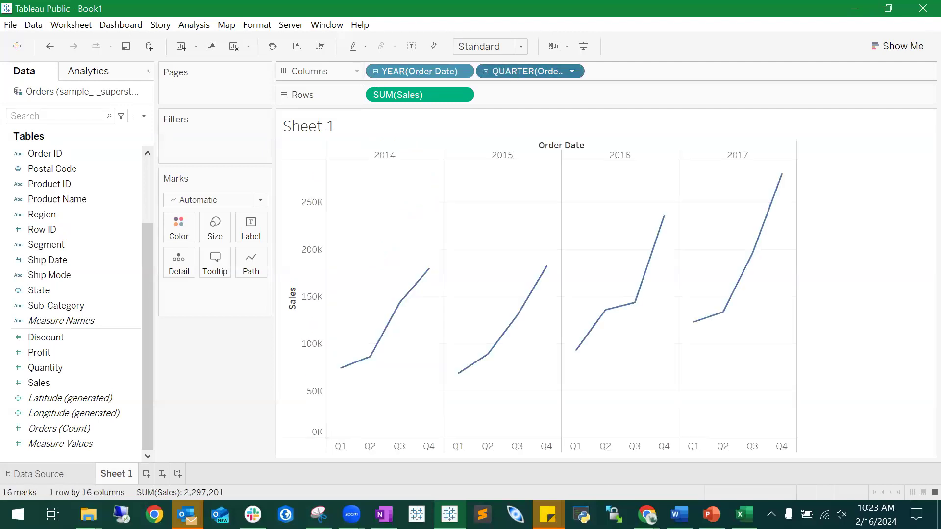
right_click(512, 73)
click(580, 467)
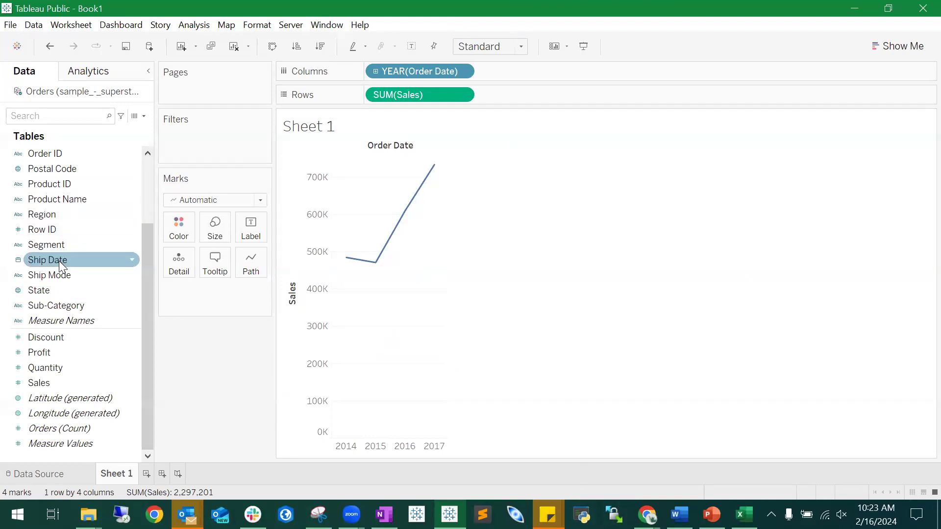
Step: Add a filter on the months of Order Date that keeps only June
scroll(64, 265, up, 2)
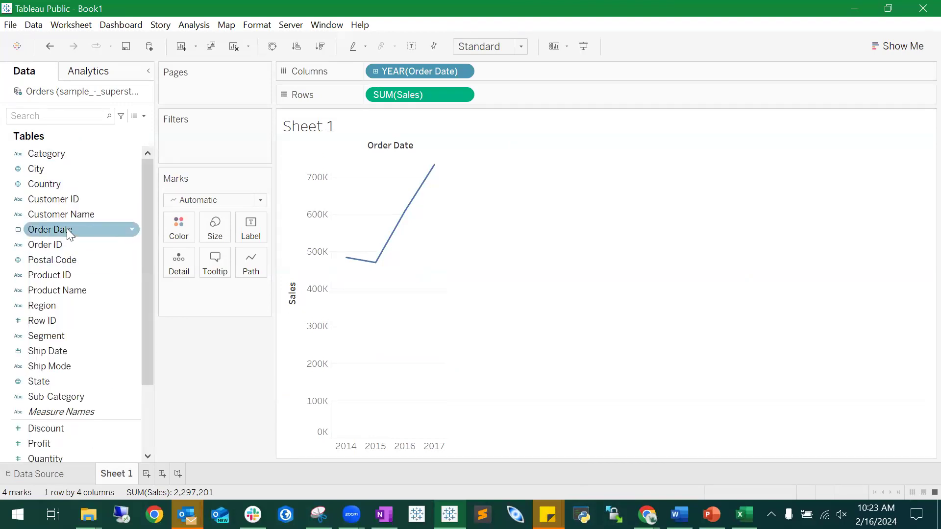
click(44, 230)
drag(44, 231, 190, 149)
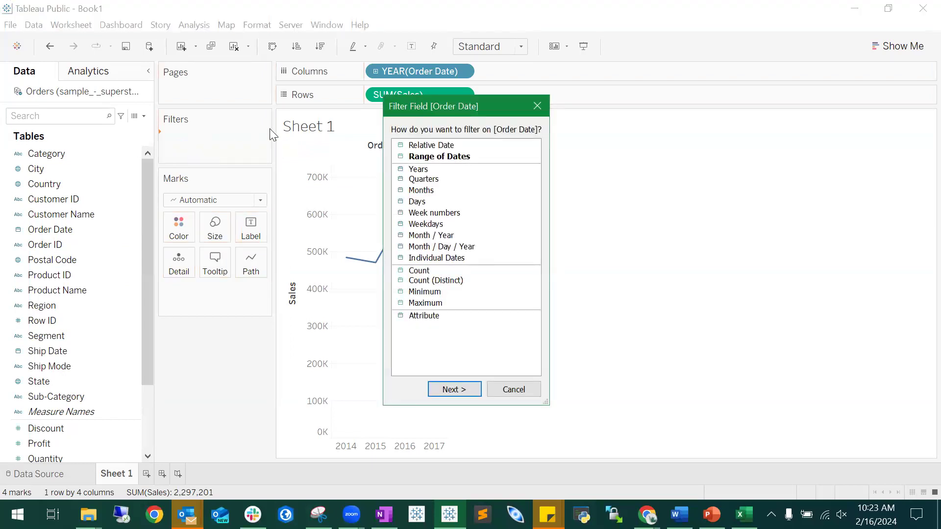
click(428, 195)
double_click(419, 190)
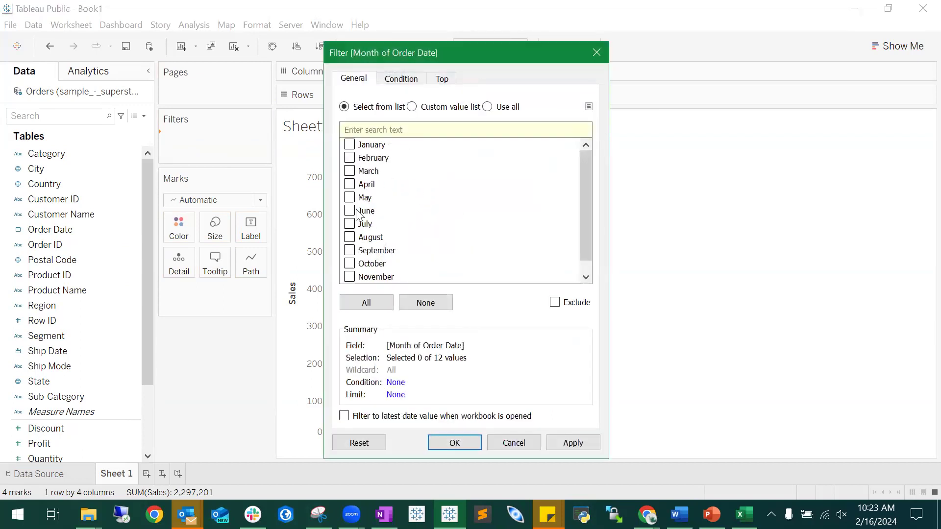
click(355, 212)
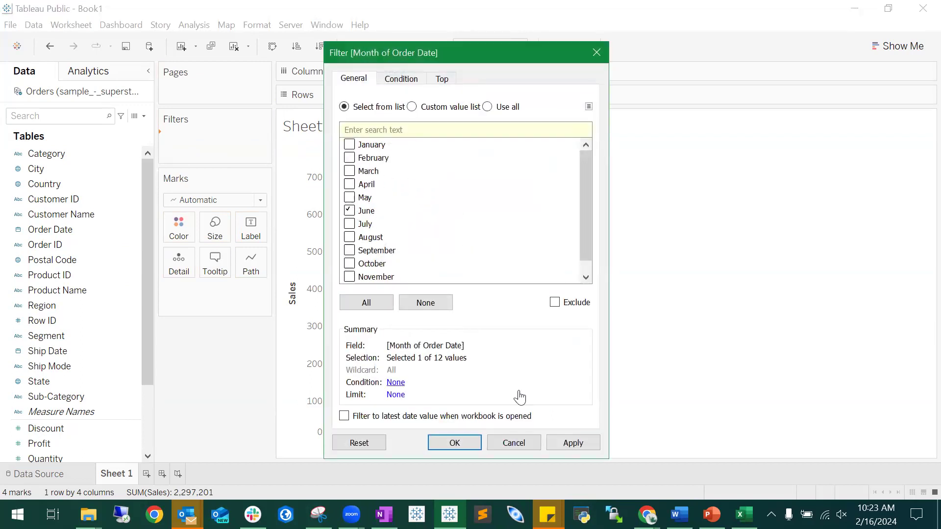
click(472, 443)
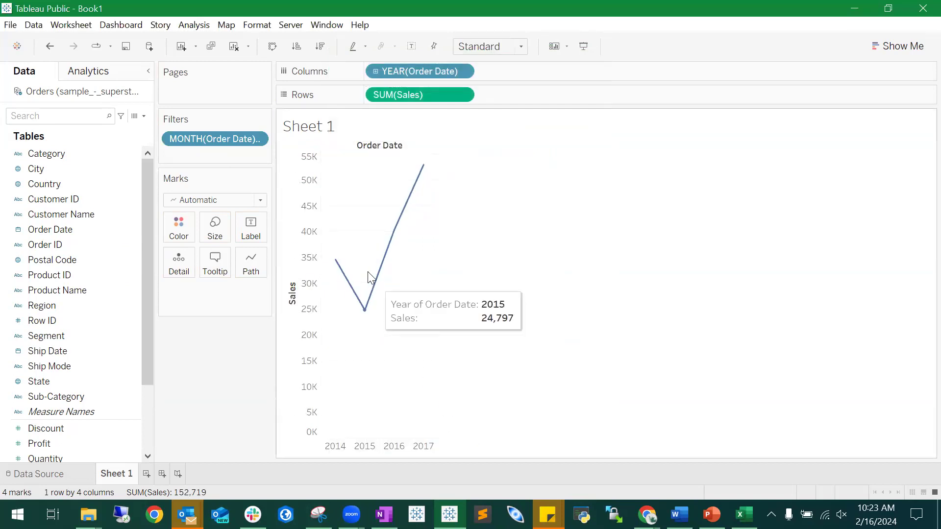
Step: Inspect the filtered sales at the 2014 and 2015 points and remove the Order Date month filter
mouse_move(334, 267)
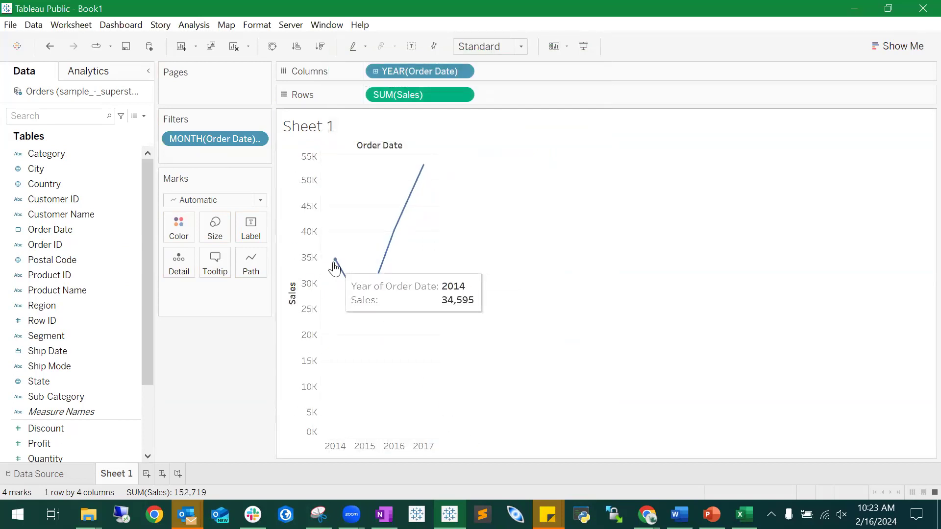
mouse_move(362, 310)
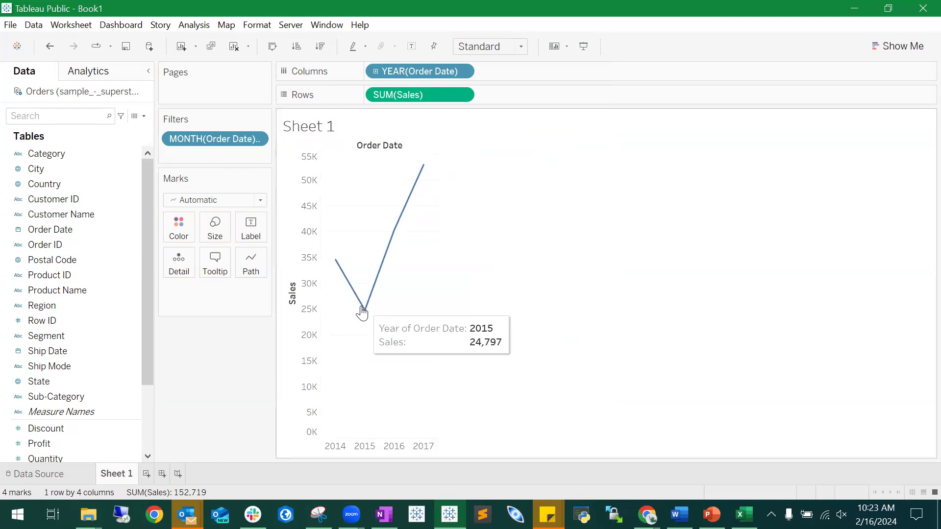
mouse_move(401, 155)
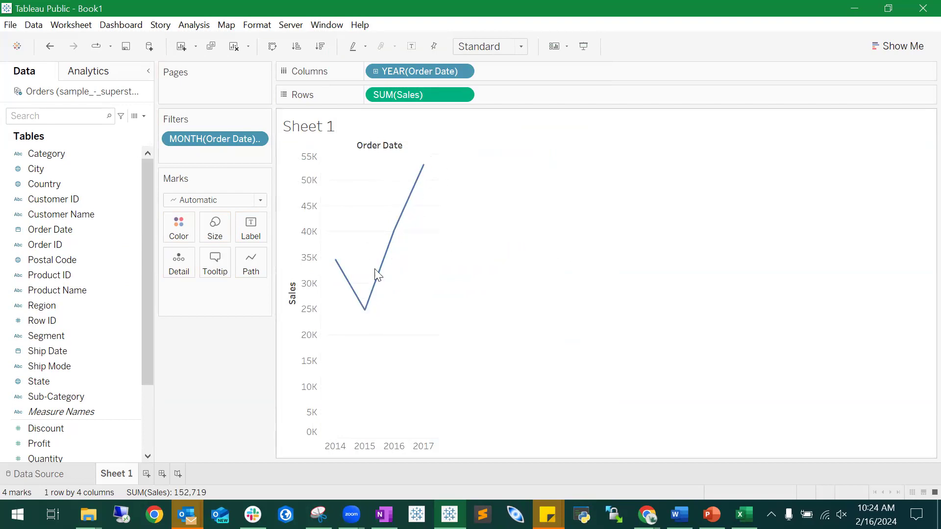
right_click(202, 139)
click(246, 417)
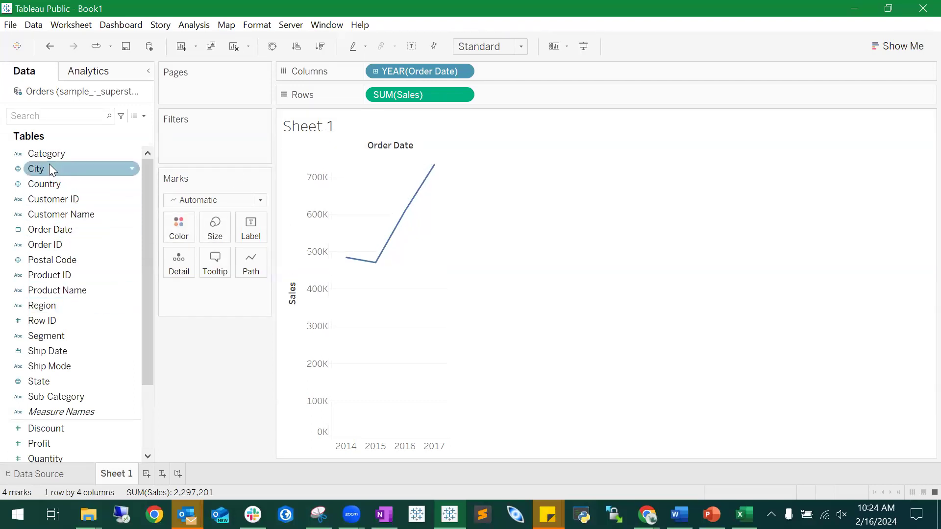
Step: Color the sales line by year of Order Date and inspect its points
drag(42, 170, 64, 187)
click(49, 230)
drag(45, 229, 184, 231)
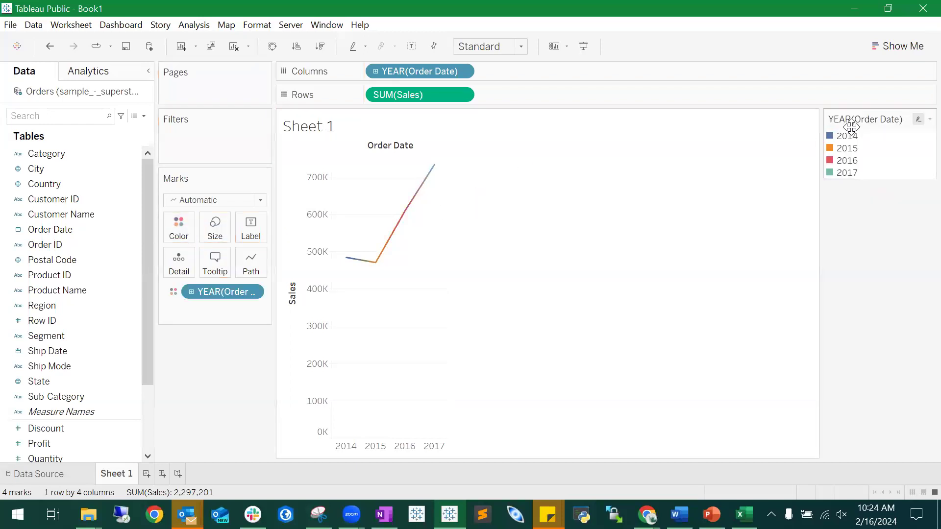
mouse_move(430, 171)
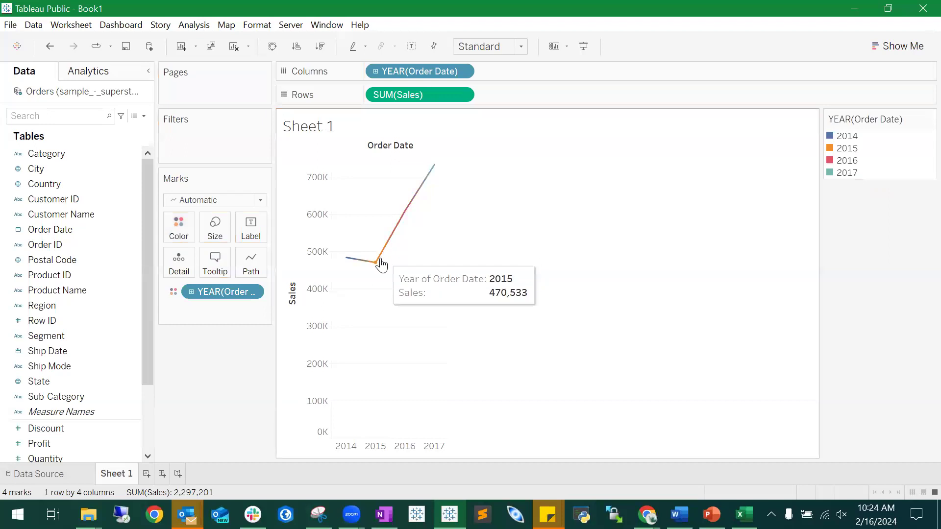
Step: Move the year of Order Date from color to size, and then to the mark labels
drag(215, 292, 218, 236)
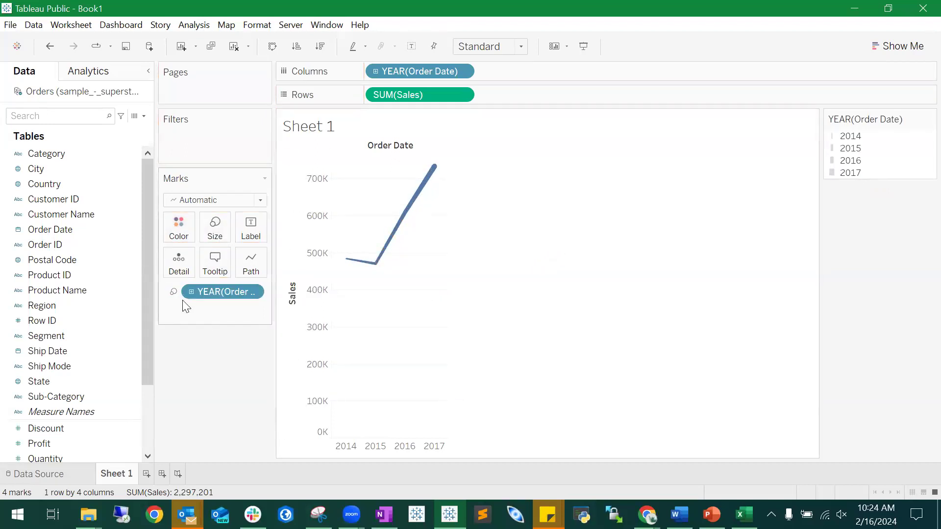
drag(207, 291, 254, 234)
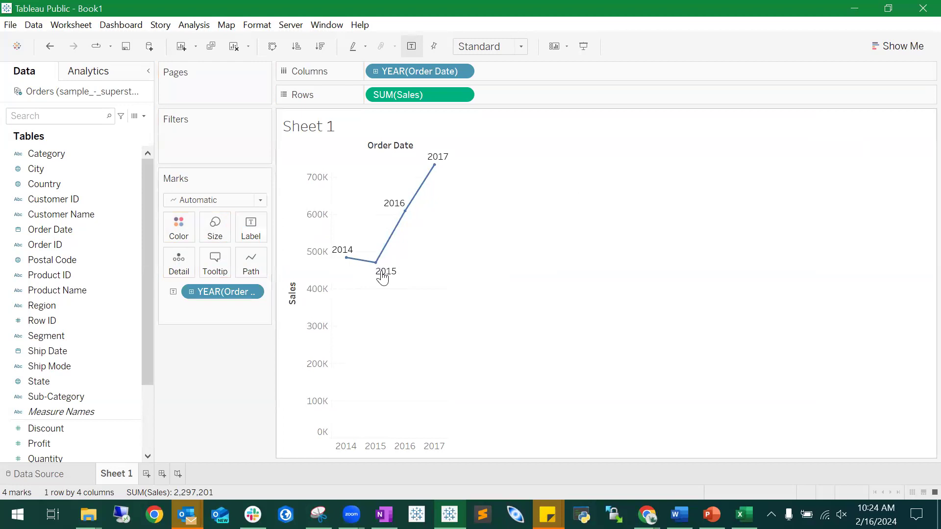
mouse_move(404, 204)
Step: Look at the label, size and color options of the marks without changing them
click(250, 235)
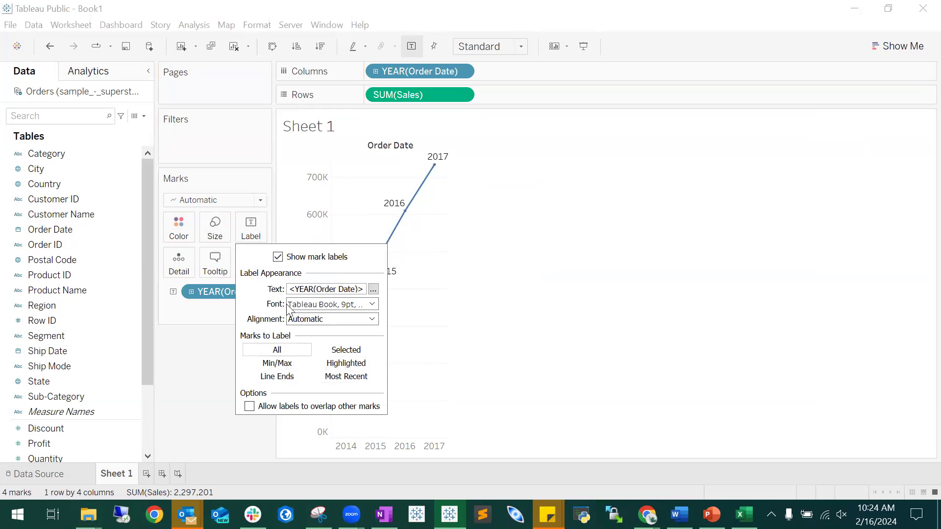
click(221, 230)
click(179, 229)
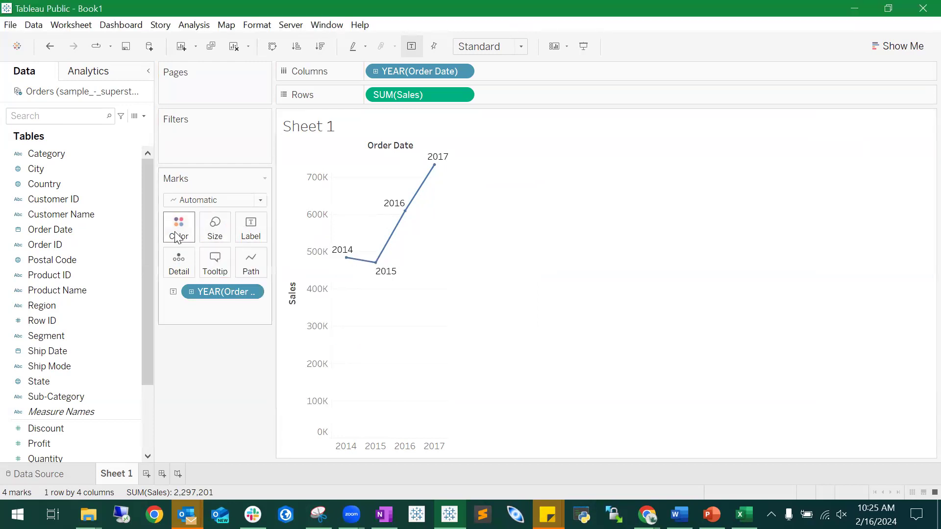
click(193, 157)
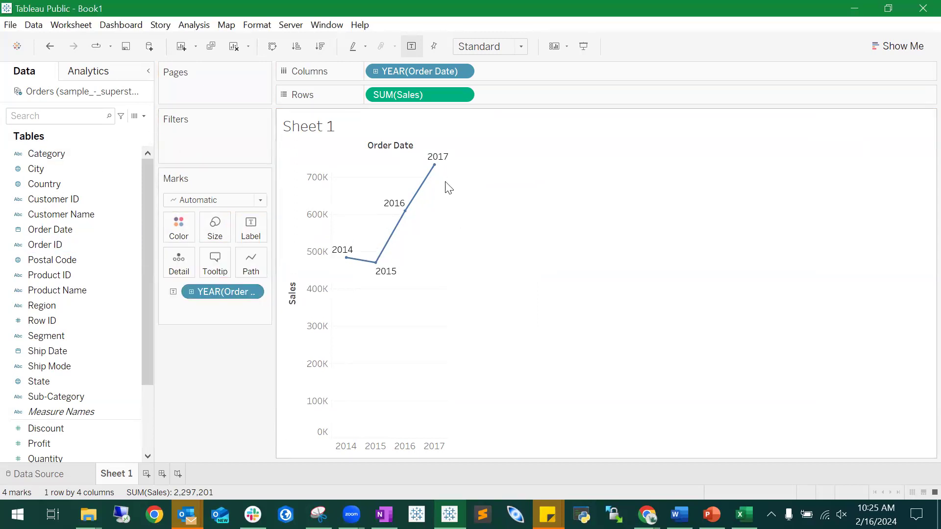
Step: Try Order ID as the mark size, and undo the mark encodings back to the plain sales line
drag(64, 243, 224, 238)
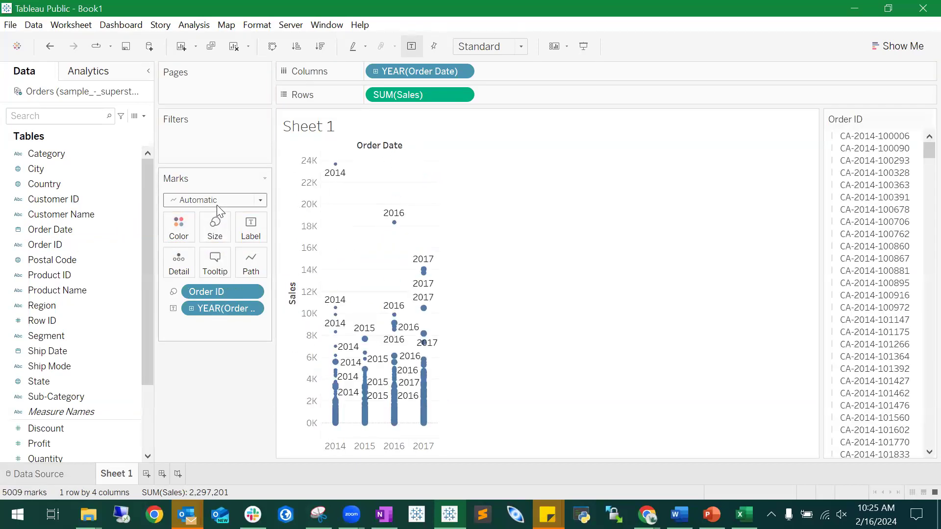
mouse_move(418, 392)
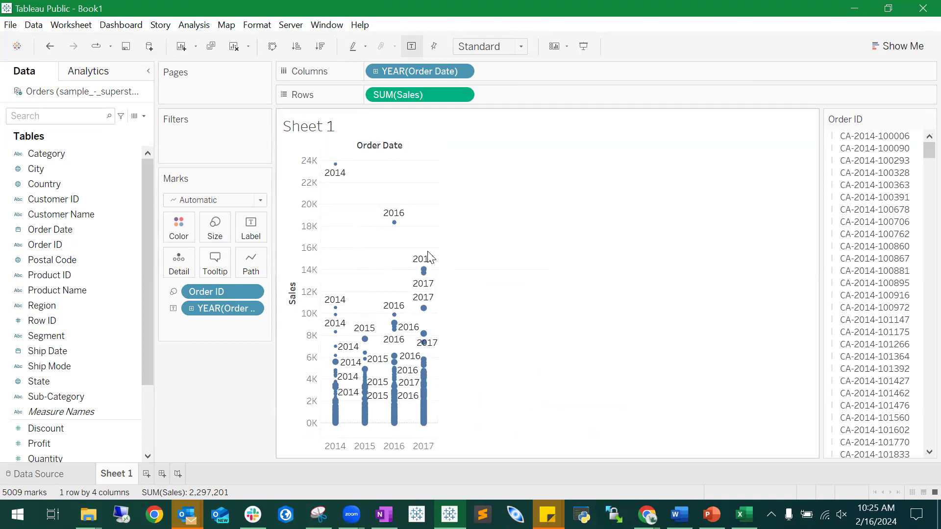
click(51, 48)
click(51, 47)
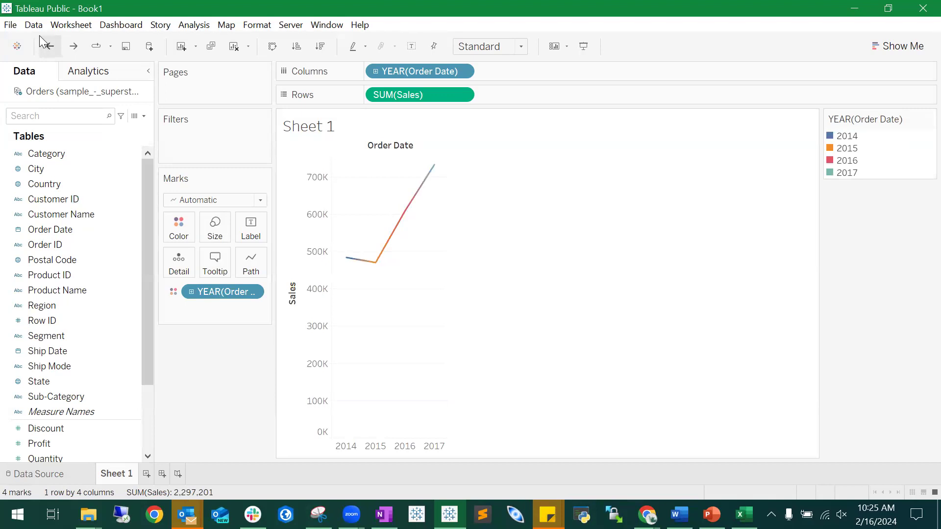
click(51, 46)
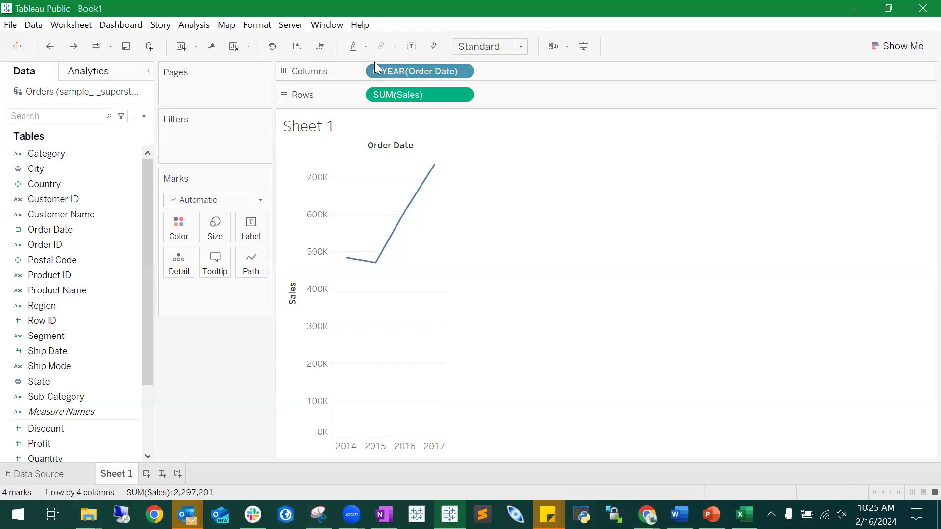
Step: Examine the dimensions and measures in the Orders field list and the yearly Sales values along the line
scroll(51, 191, down, 2)
scroll(51, 191, up, 2)
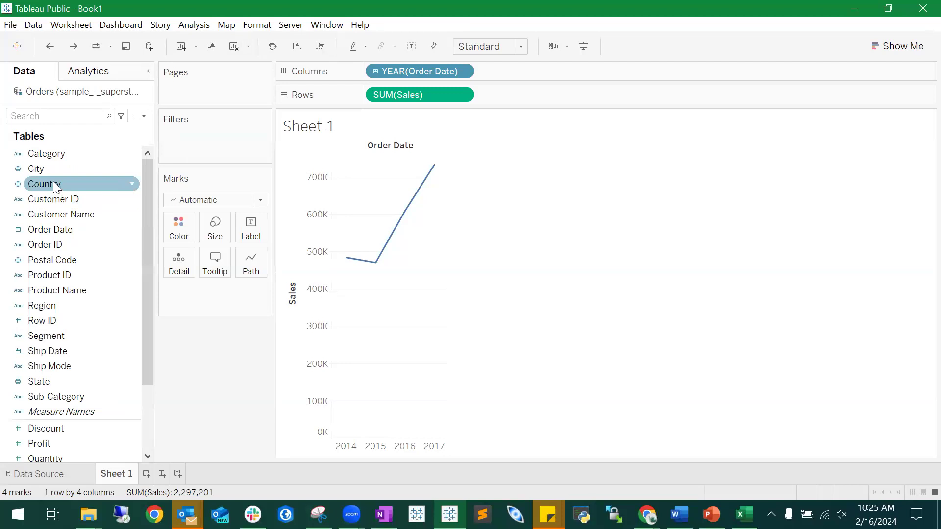
scroll(54, 186, down, 2)
scroll(53, 178, up, 2)
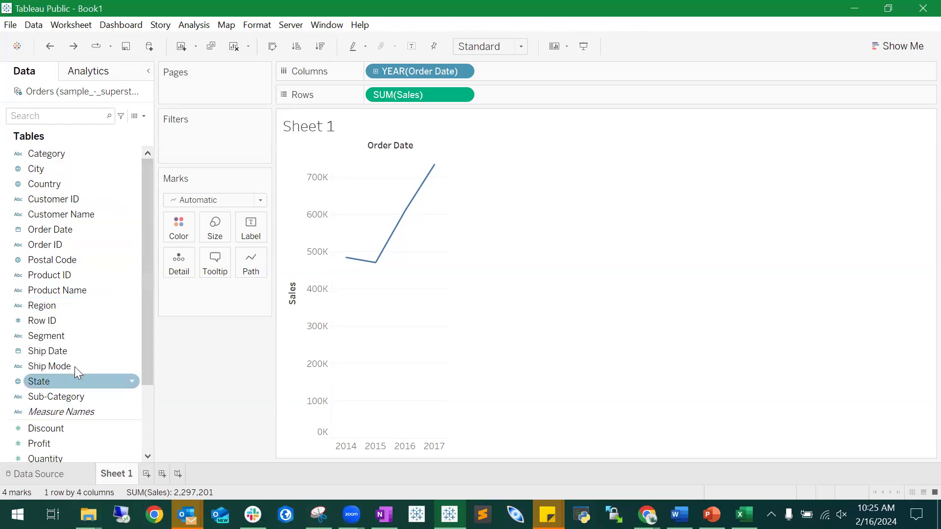
scroll(93, 353, down, 2)
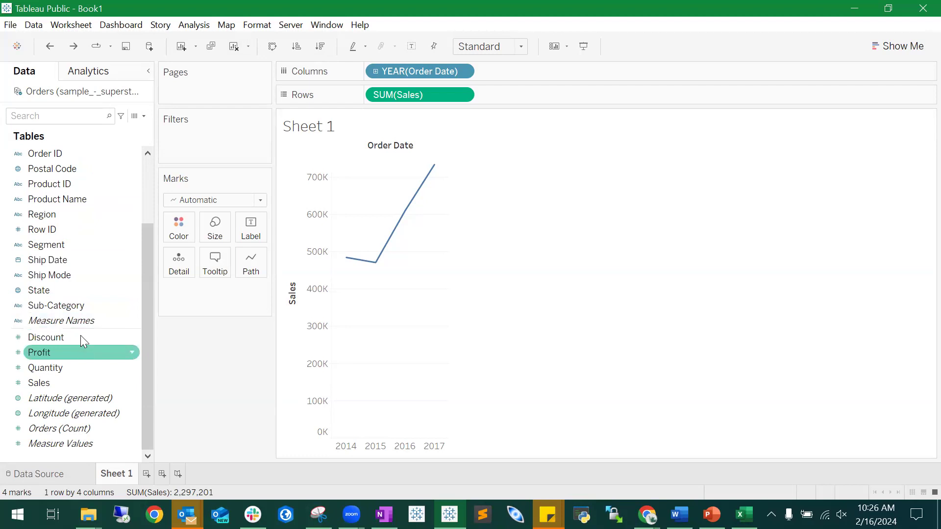
scroll(67, 289, up, 2)
scroll(66, 292, down, 2)
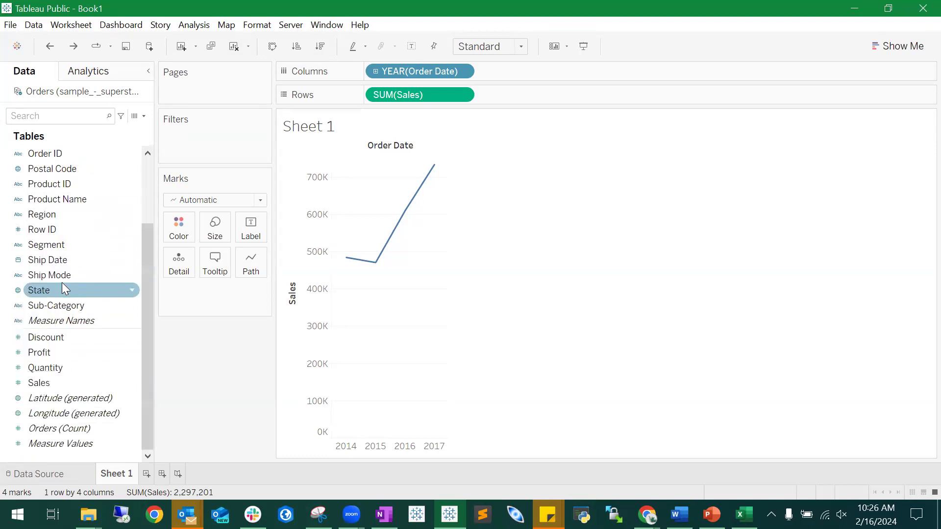
scroll(71, 307, up, 2)
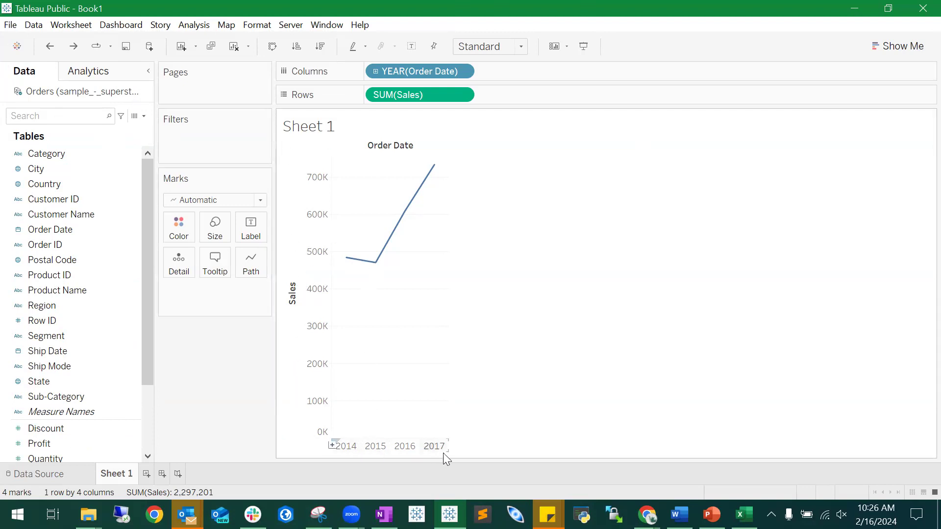
scroll(100, 208, down, 3)
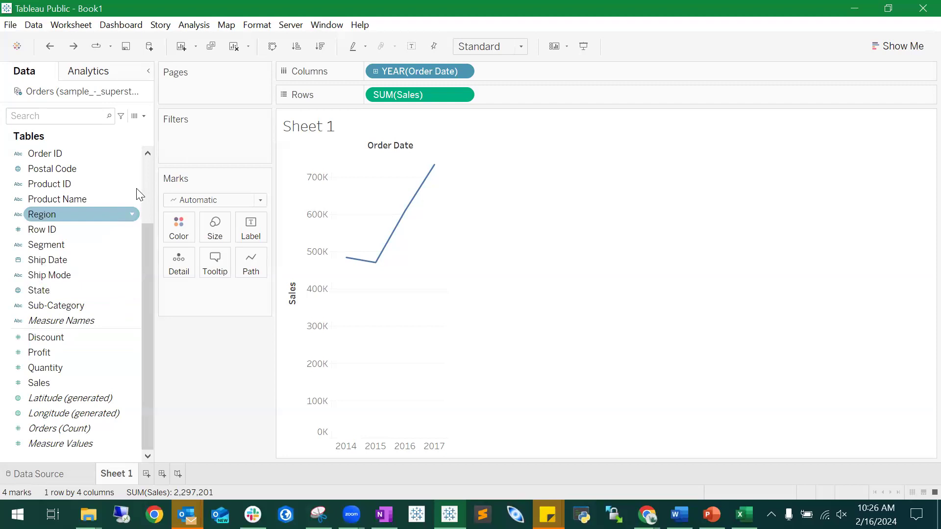
scroll(75, 224, up, 3)
scroll(53, 325, down, 3)
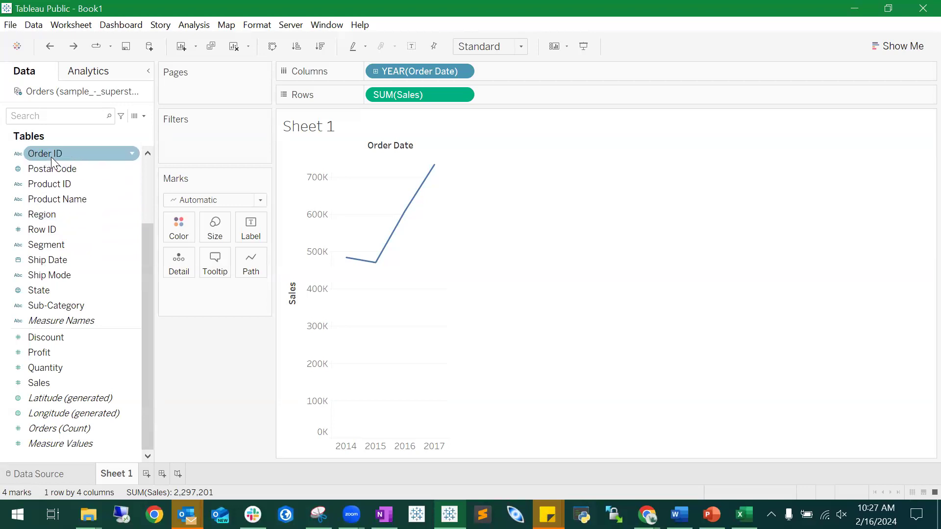
mouse_move(388, 256)
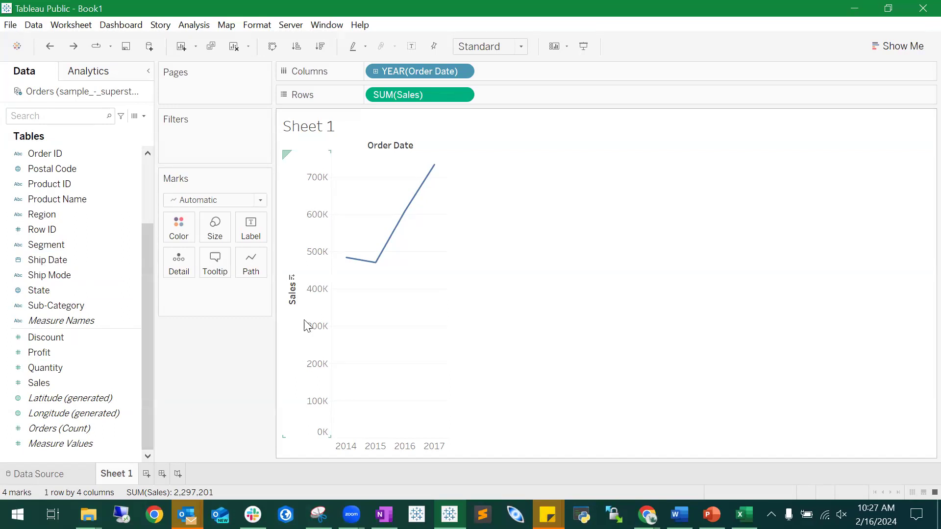
scroll(99, 274, up, 2)
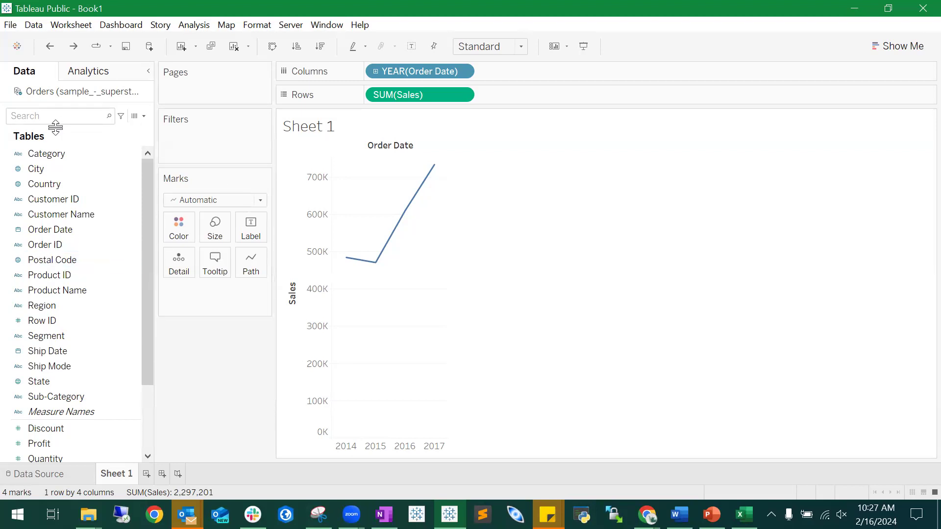
click(42, 229)
scroll(79, 208, down, 3)
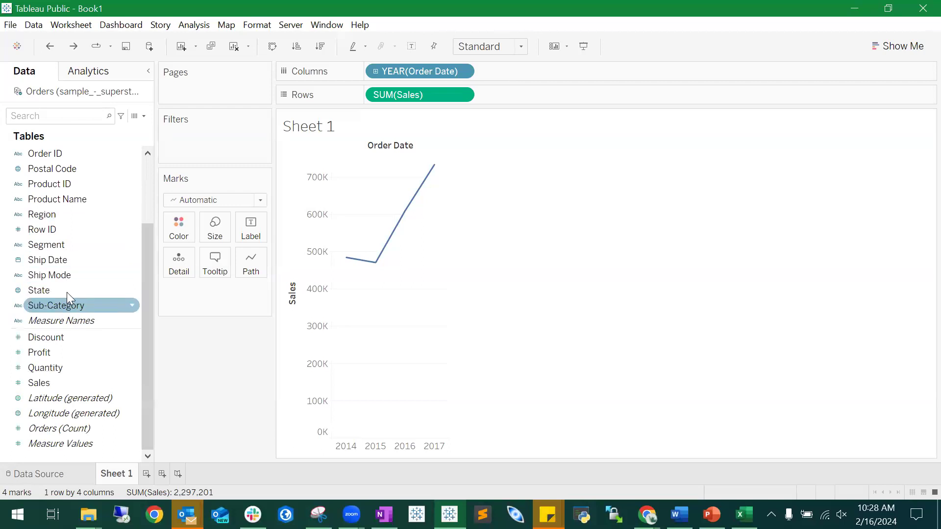
scroll(68, 223, up, 3)
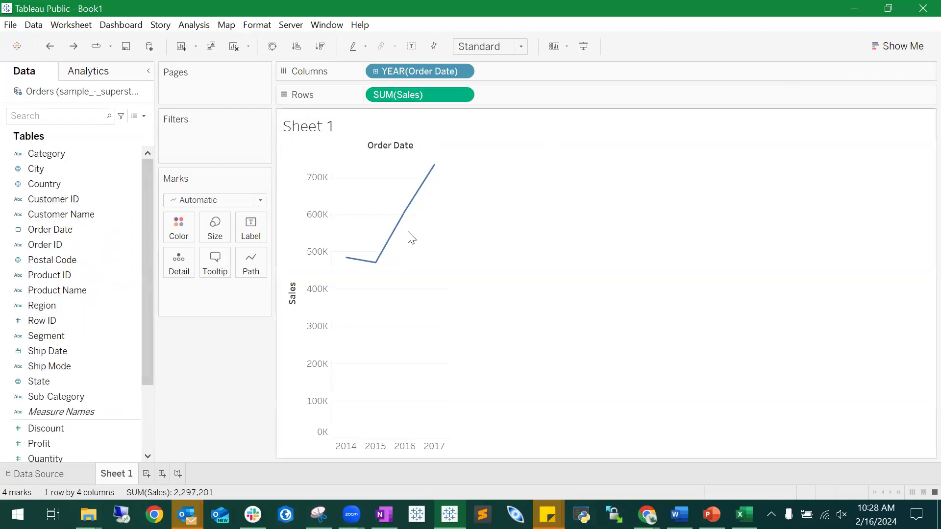
mouse_move(428, 175)
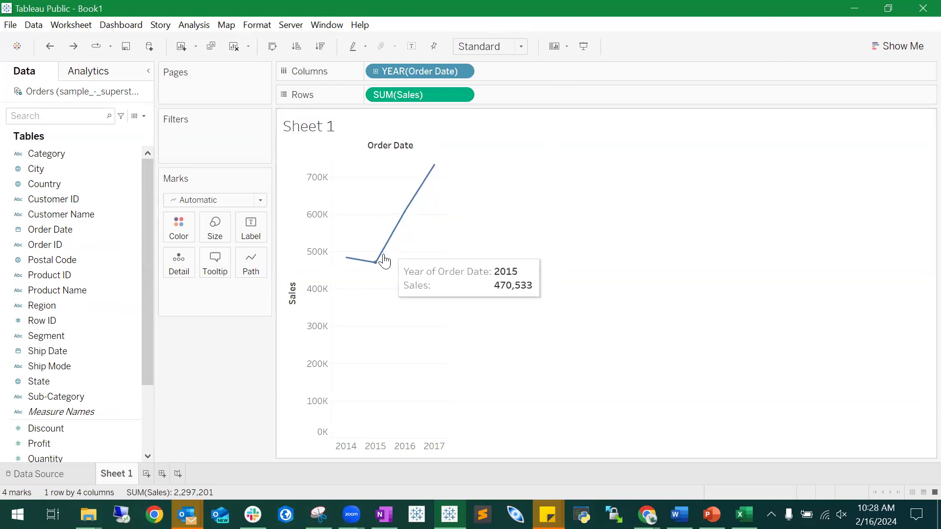
mouse_move(367, 266)
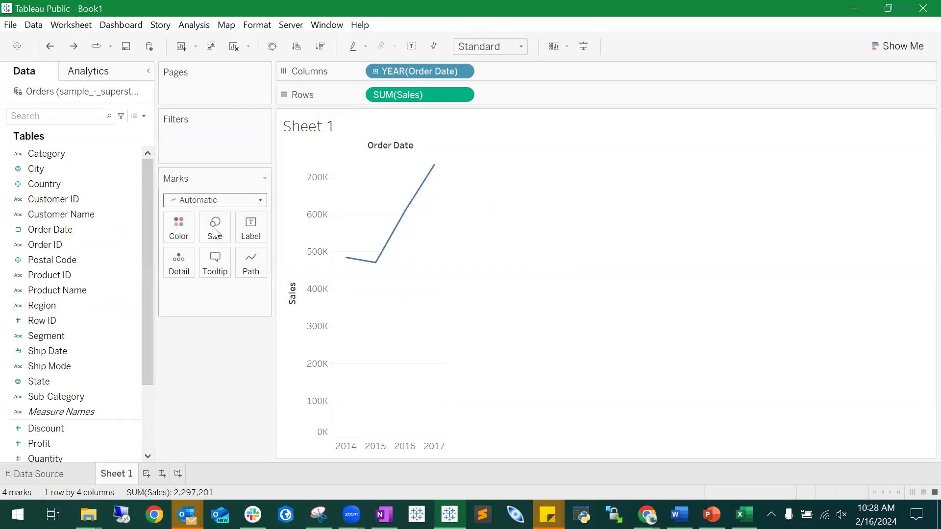
Step: Examine the fields in the Orders list and the options offered for the Order Date field
scroll(93, 293, down, 2)
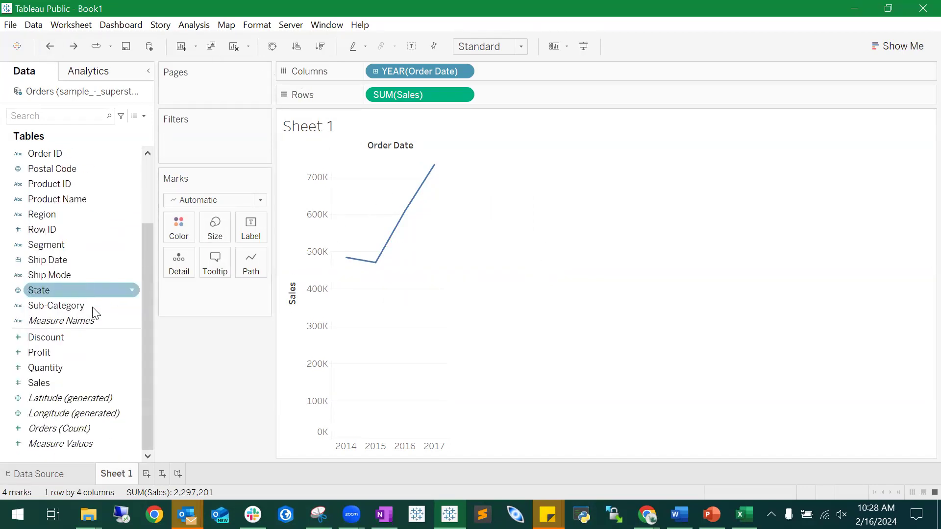
scroll(52, 283, up, 2)
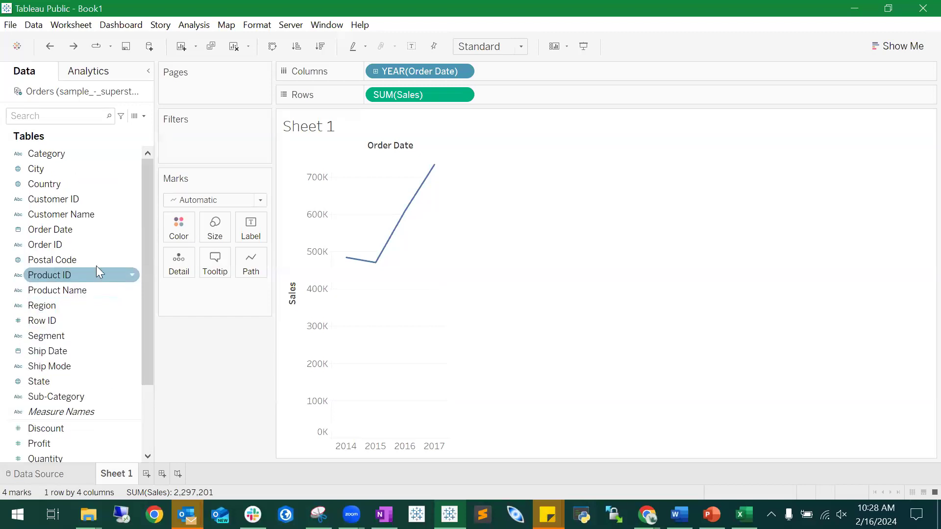
scroll(94, 301, down, 1)
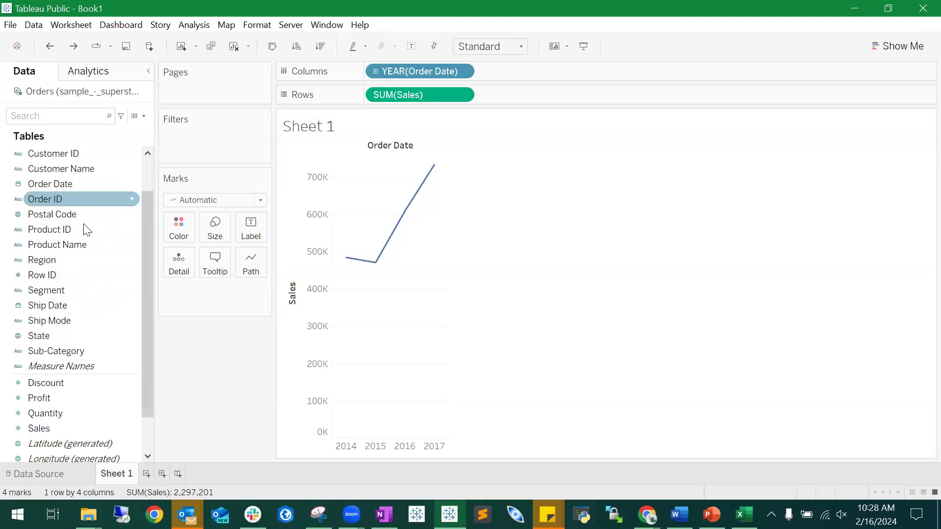
scroll(103, 198, up, 1)
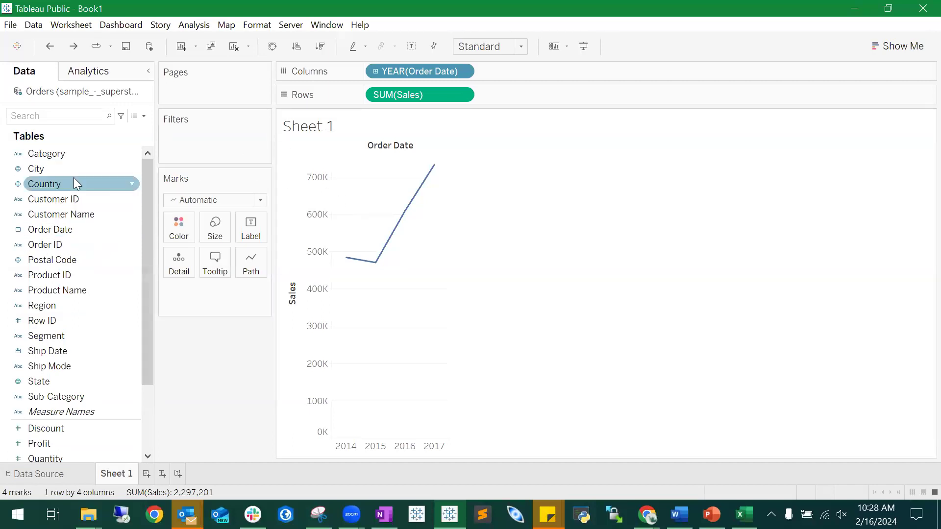
right_click(60, 230)
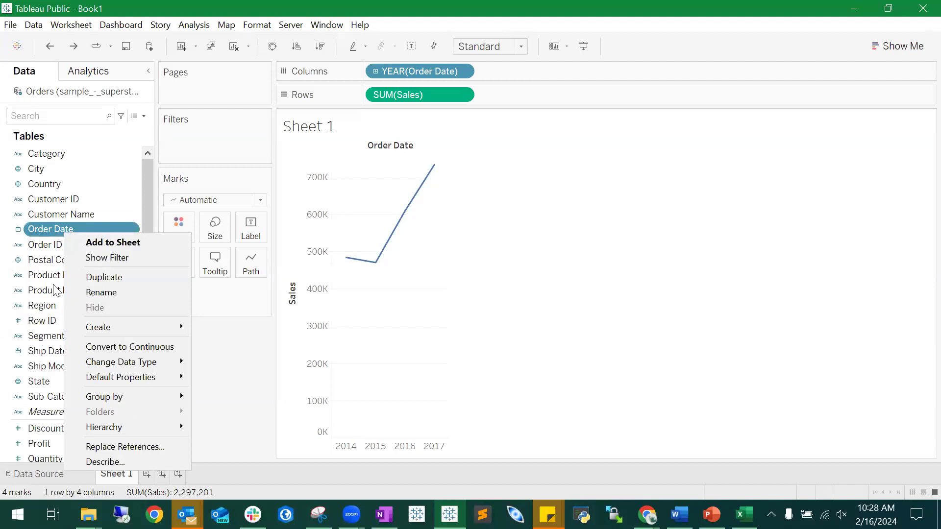
drag(55, 231, 49, 200)
click(539, 271)
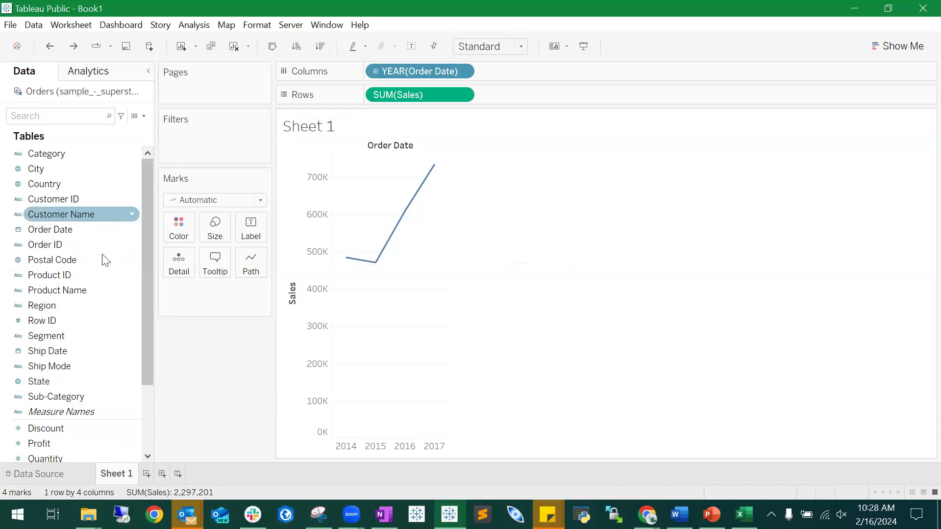
Step: Convert the year of Order Date in the columns from discrete to continuous
right_click(403, 71)
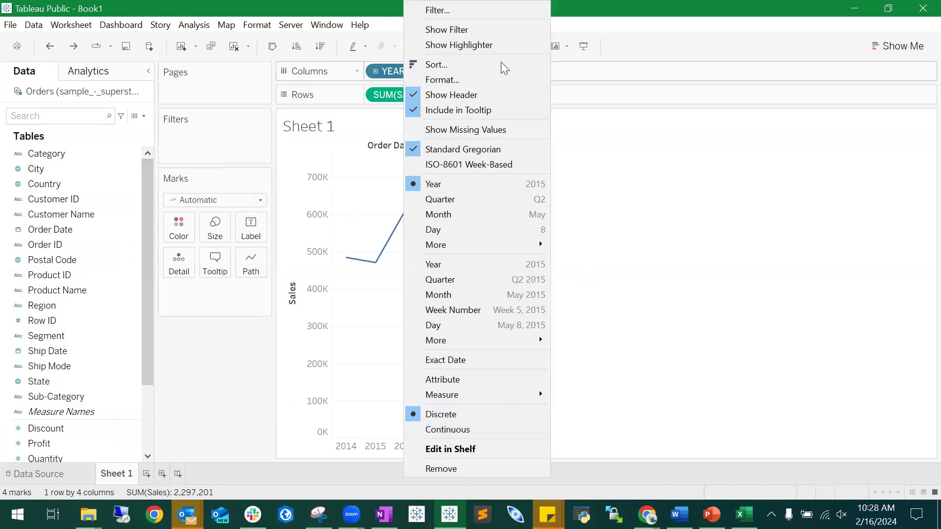
key(Escape)
right_click(418, 72)
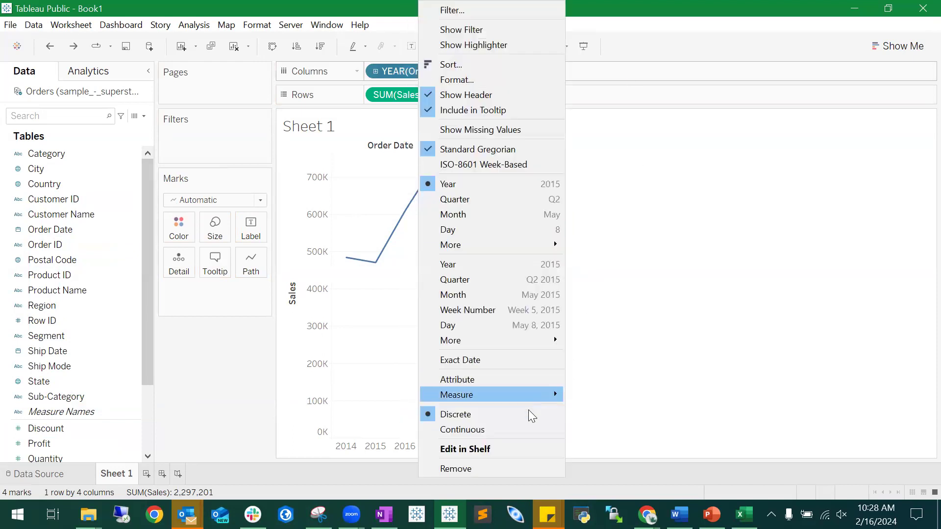
click(499, 431)
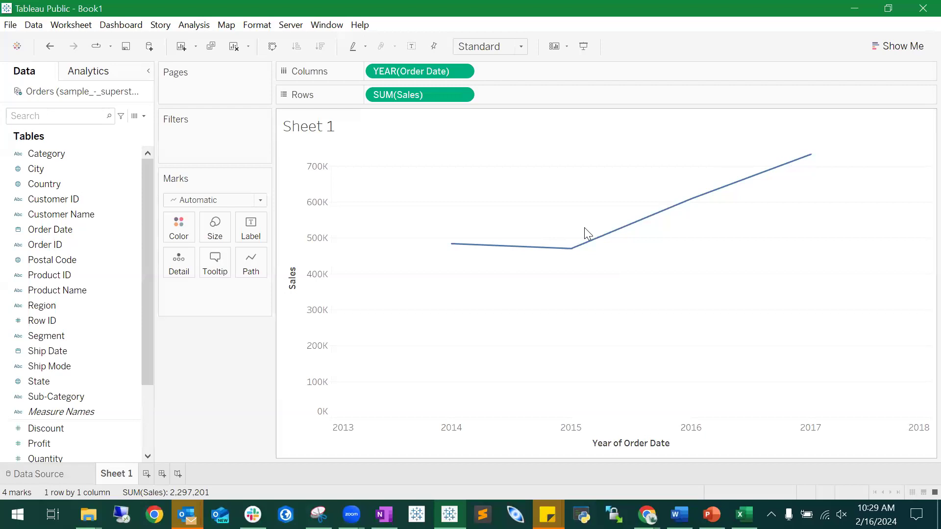
Step: Try bar marks for the continuous yearly sales, and undo back to the discrete yearly line
click(260, 201)
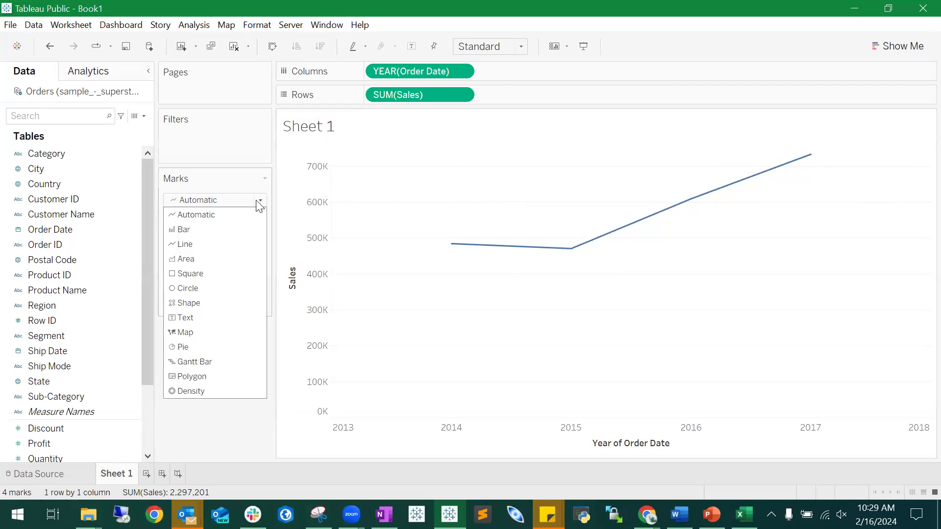
click(217, 228)
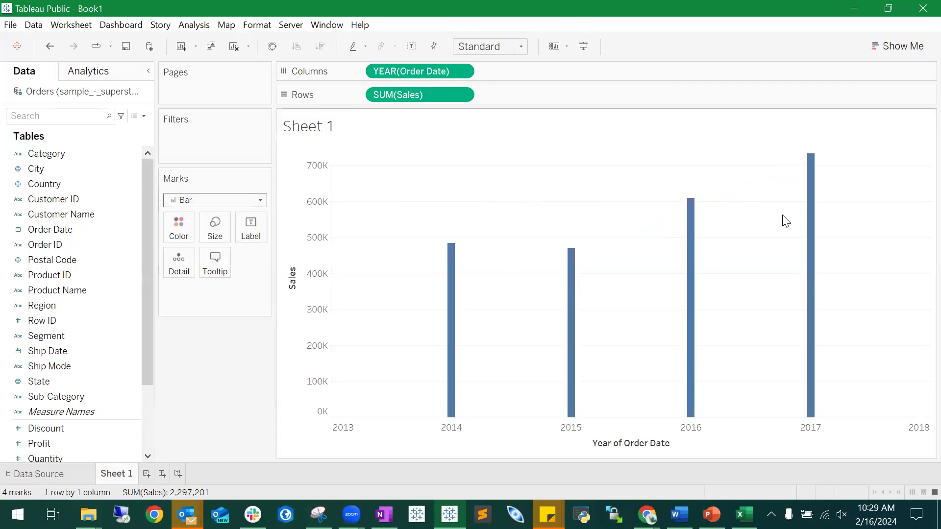
click(51, 46)
click(51, 46)
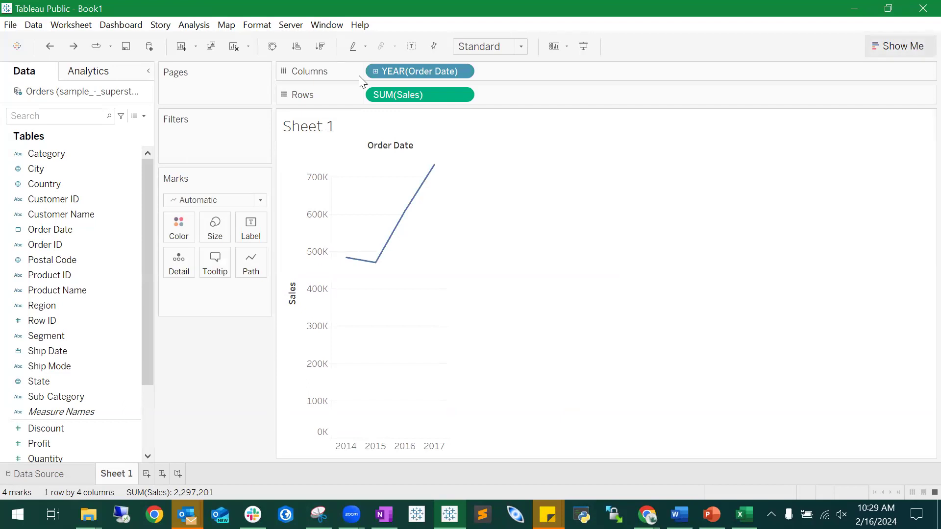
Step: Use Show Me to turn the yearly sales line into a text table and inspect the yearly values
key(ctrl+1)
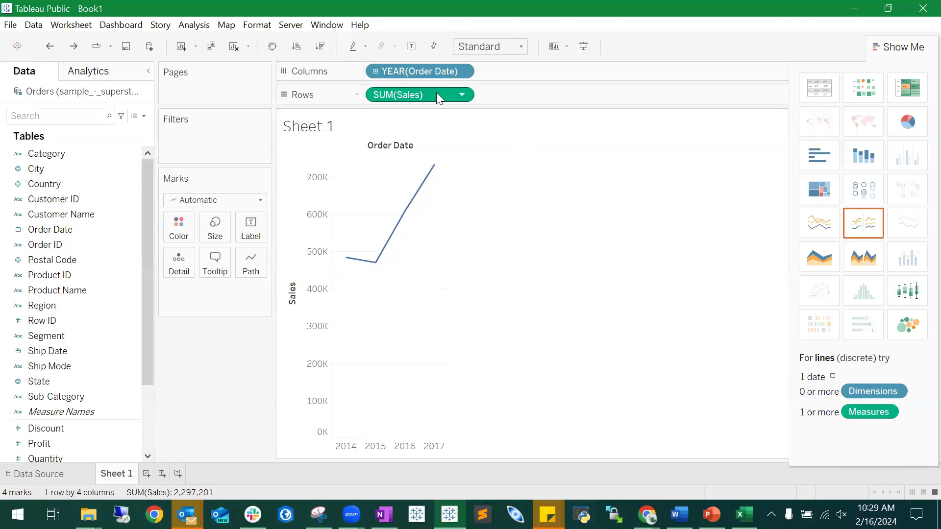
click(818, 91)
mouse_move(305, 168)
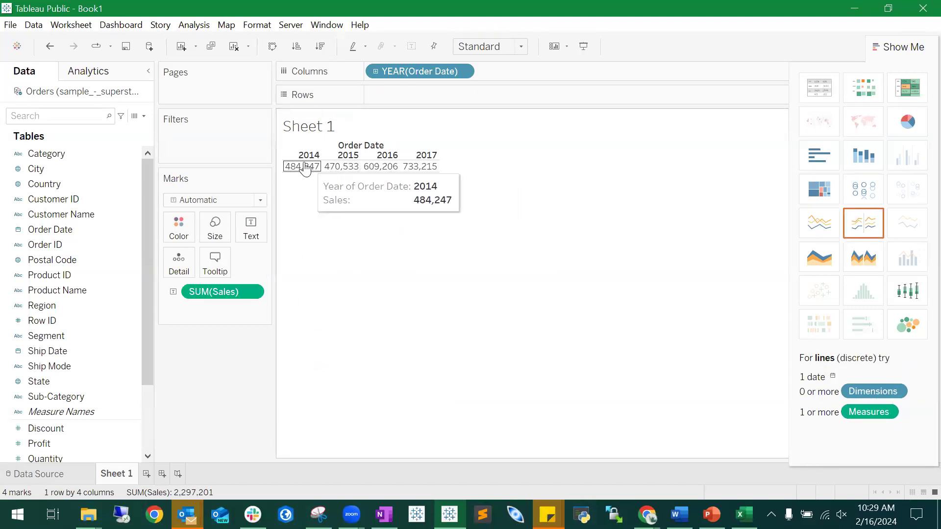
mouse_move(363, 169)
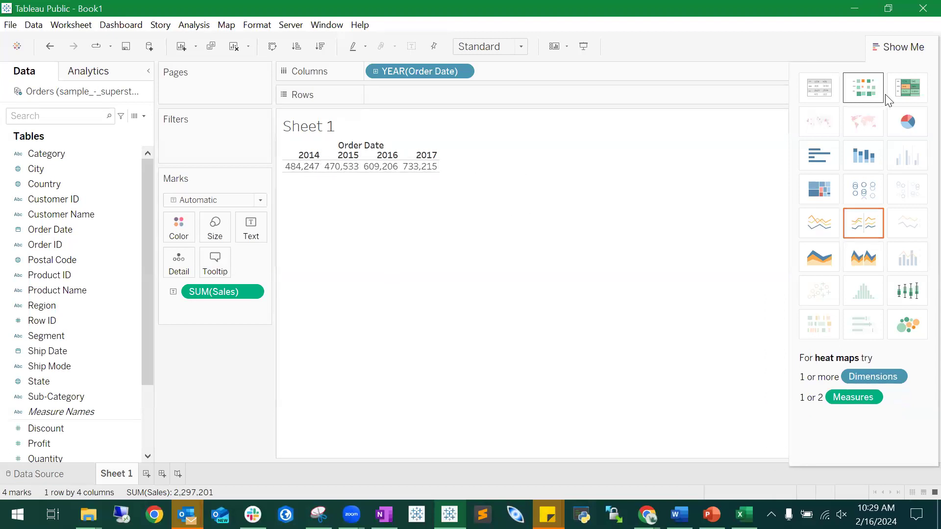
Step: Try the highlight table and the pie chart for yearly sales, and return to the discrete lines chart
click(901, 85)
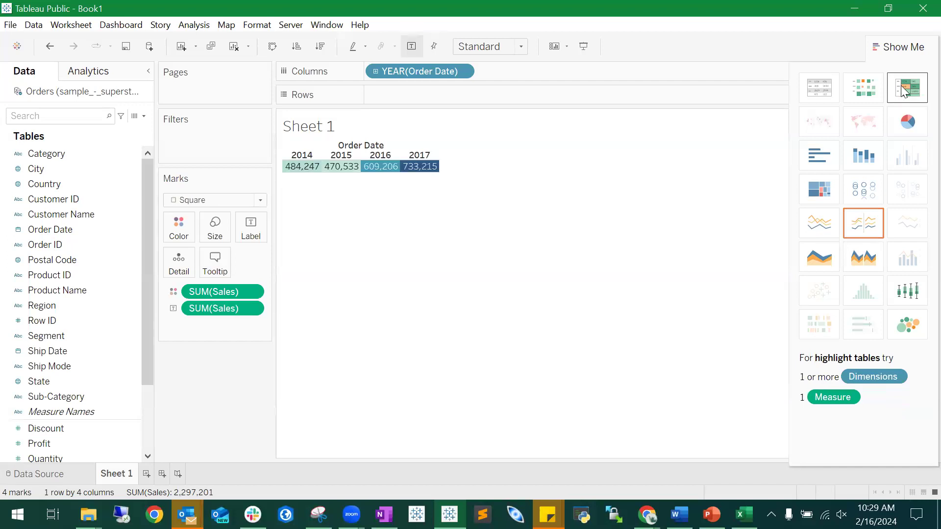
click(914, 122)
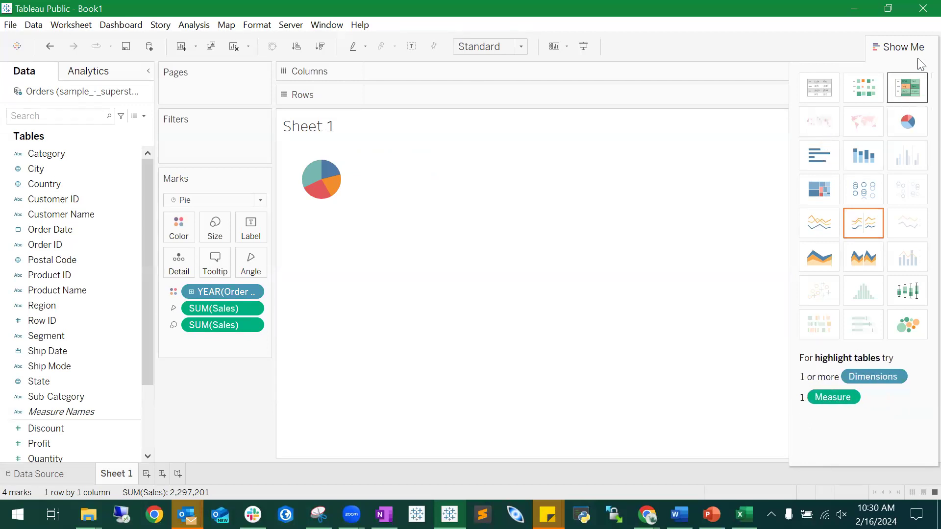
click(866, 235)
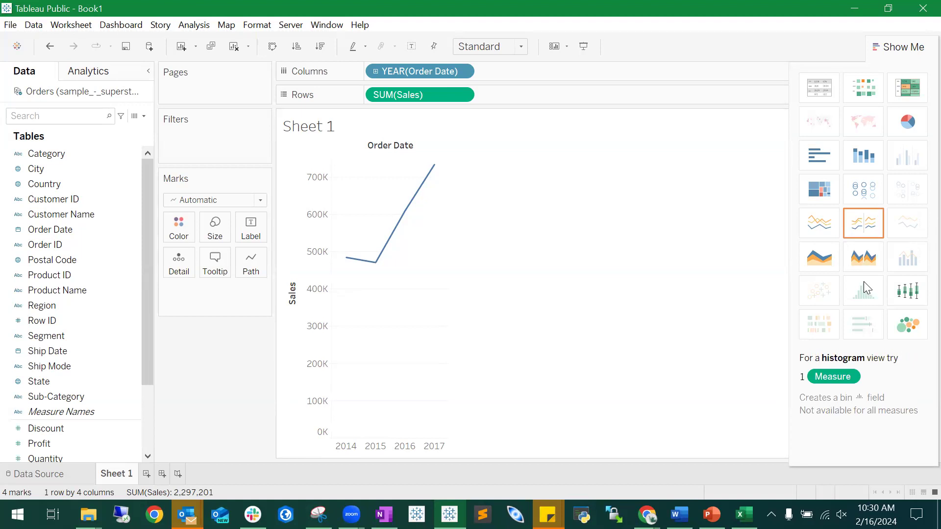
Step: Remove the year of Order Date and try a histogram of Sales, and undo back to the yearly line
click(463, 71)
click(445, 470)
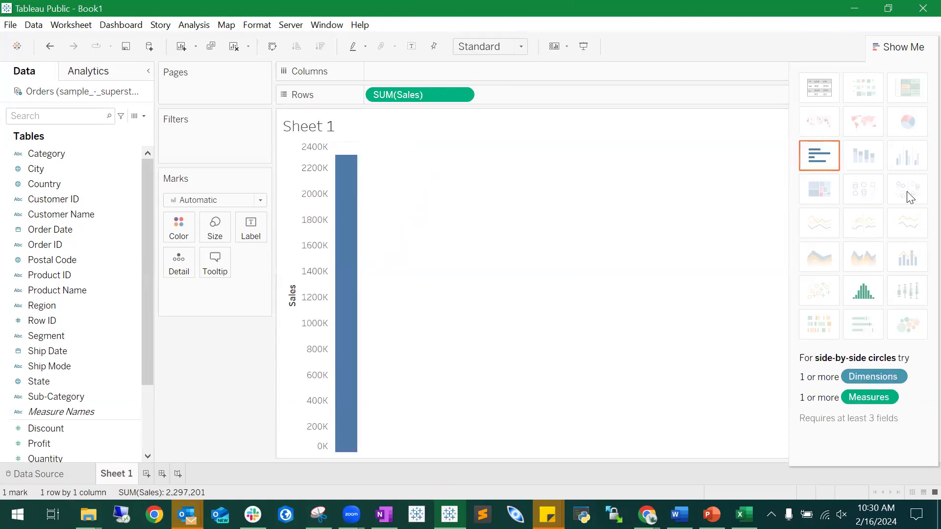
click(857, 302)
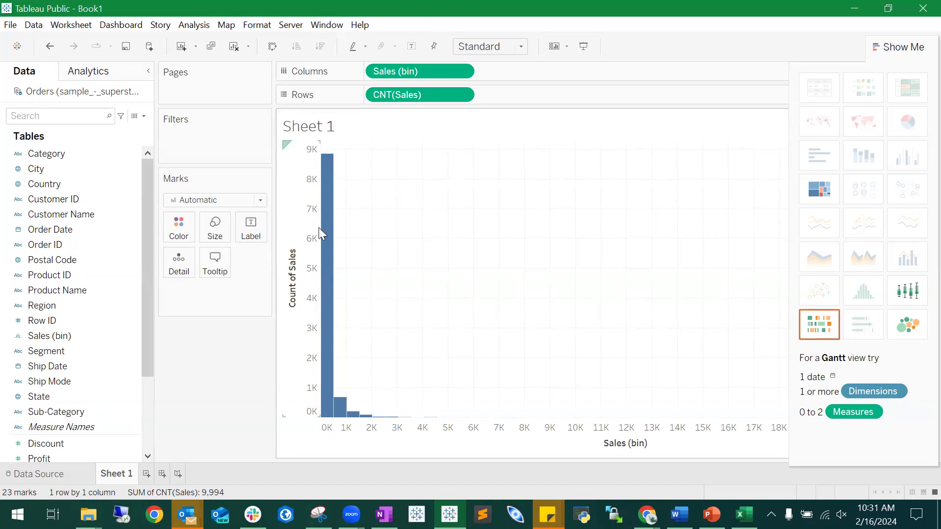
click(51, 46)
click(51, 47)
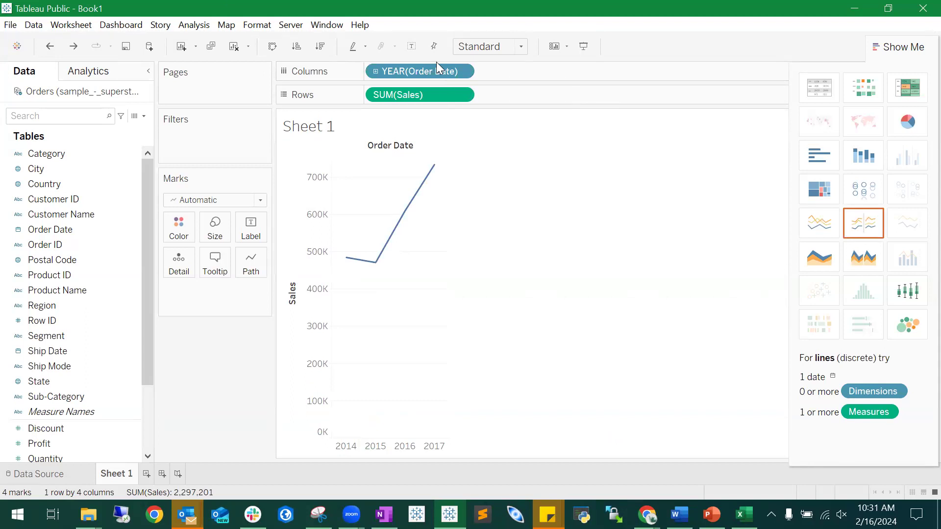
Step: Add Category to the rows ahead of Sales to split the yearly sales line by category
scroll(70, 263, down, 1)
scroll(68, 264, up, 1)
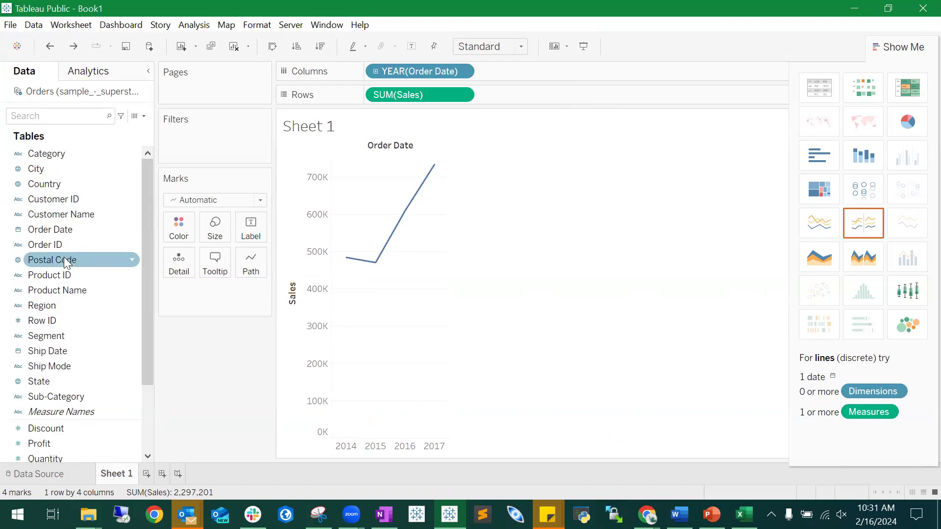
click(65, 160)
drag(64, 161, 523, 101)
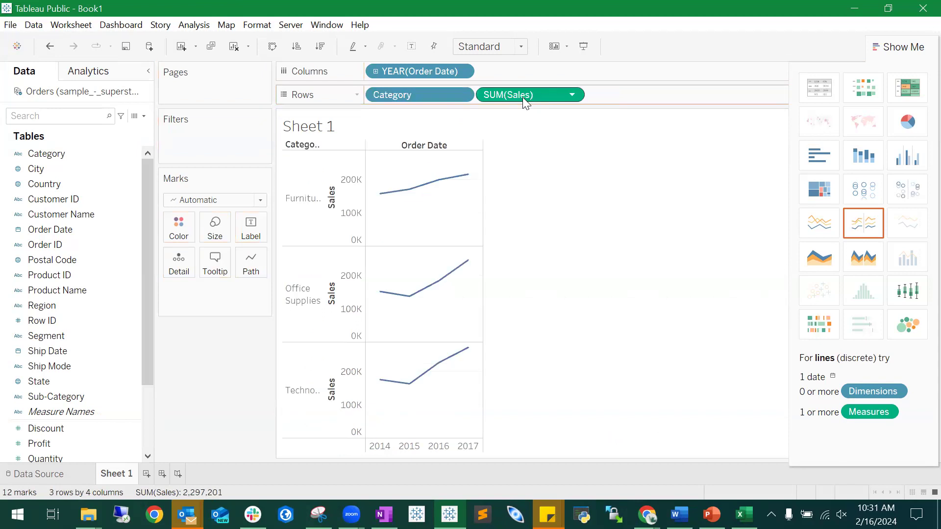
Step: Move Category to the columns after the year of Order Date, and add Sub-Category behind it
drag(418, 93, 542, 73)
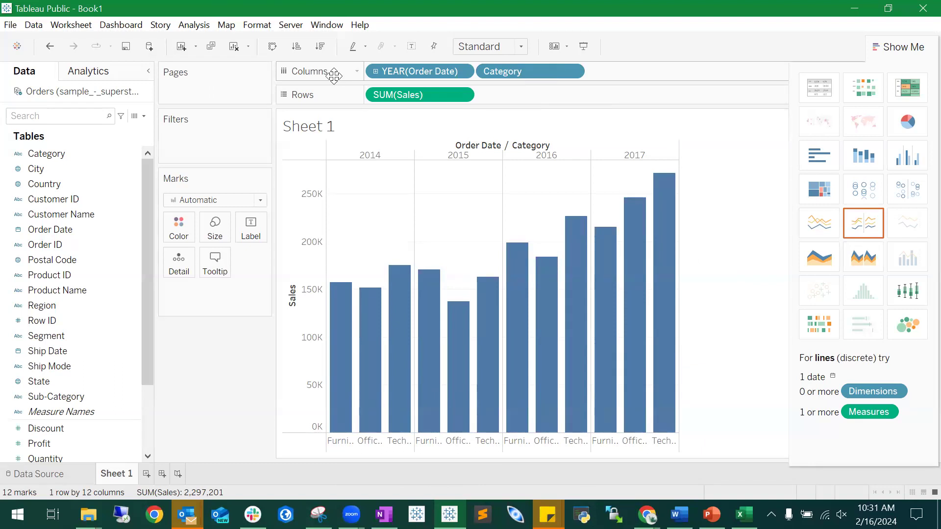
click(93, 199)
drag(72, 396, 696, 70)
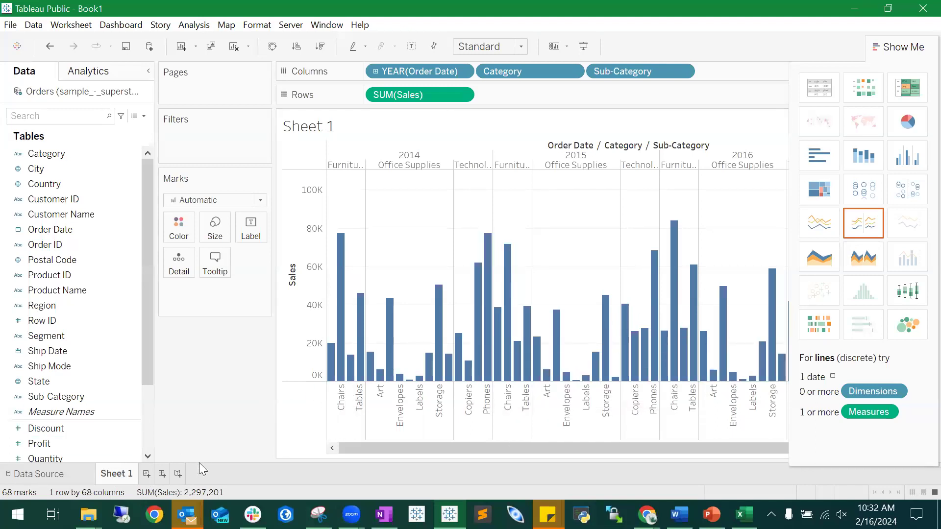
Step: Rename Sheet 1 as Categories
double_click(119, 474)
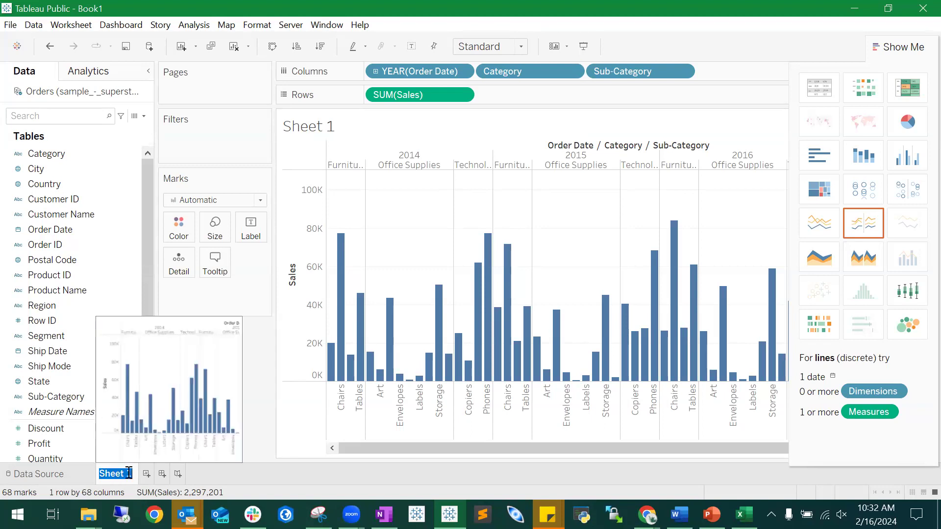
text(Categories)
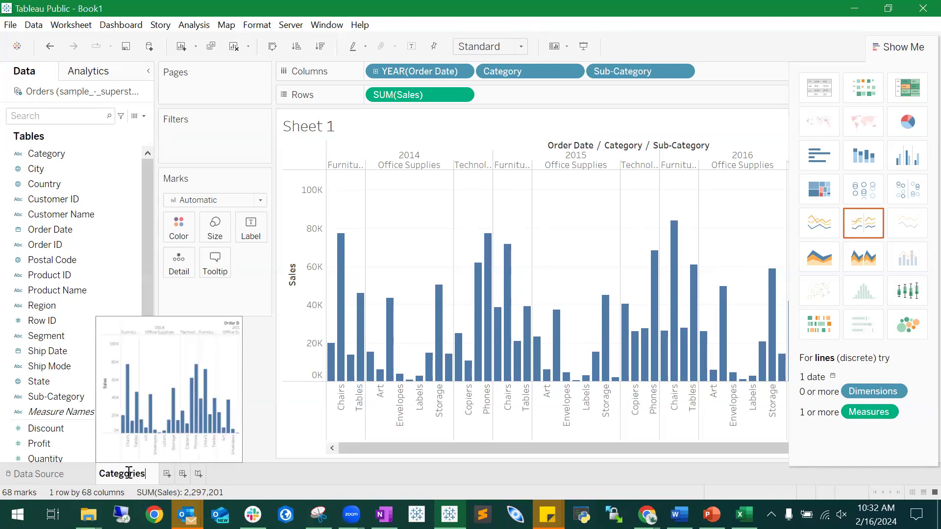
key(Return)
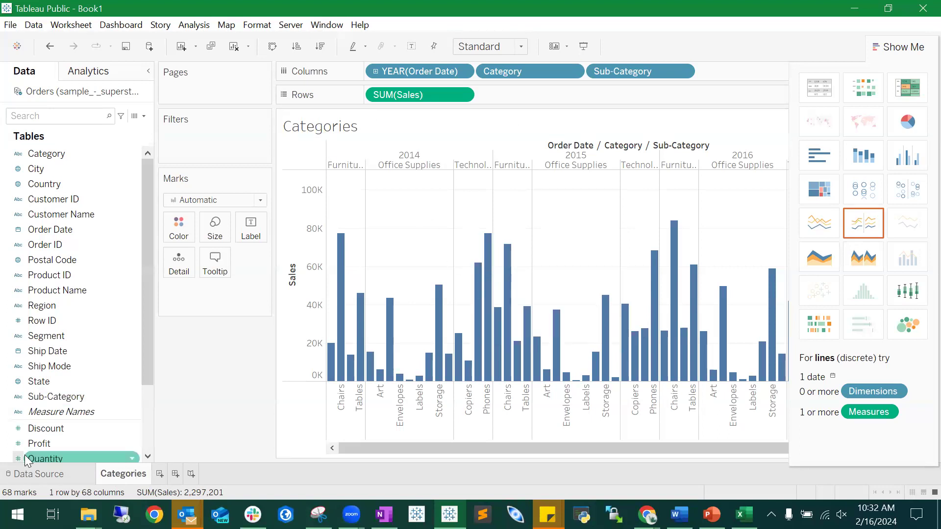
Step: Duplicate the Categories sheet, and compare the original with its copy, ending on the copy
right_click(121, 478)
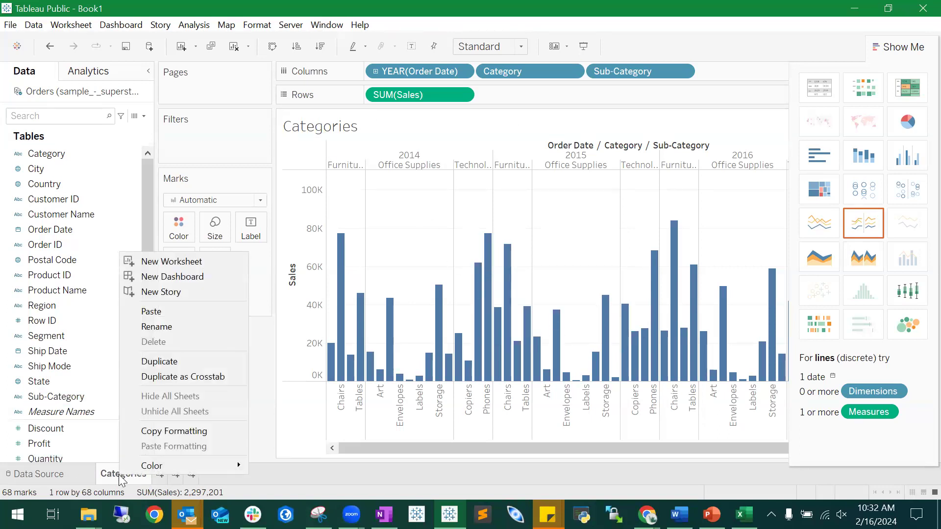
mouse_move(171, 467)
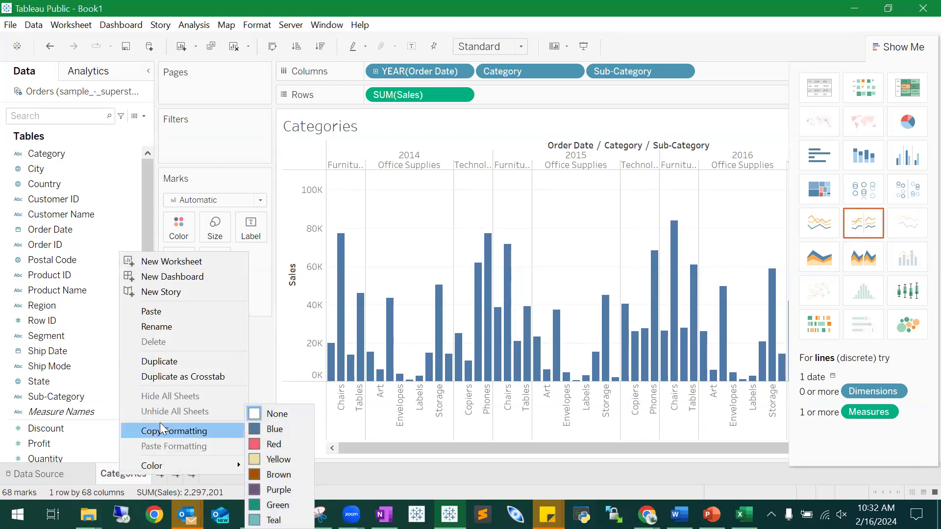
click(167, 361)
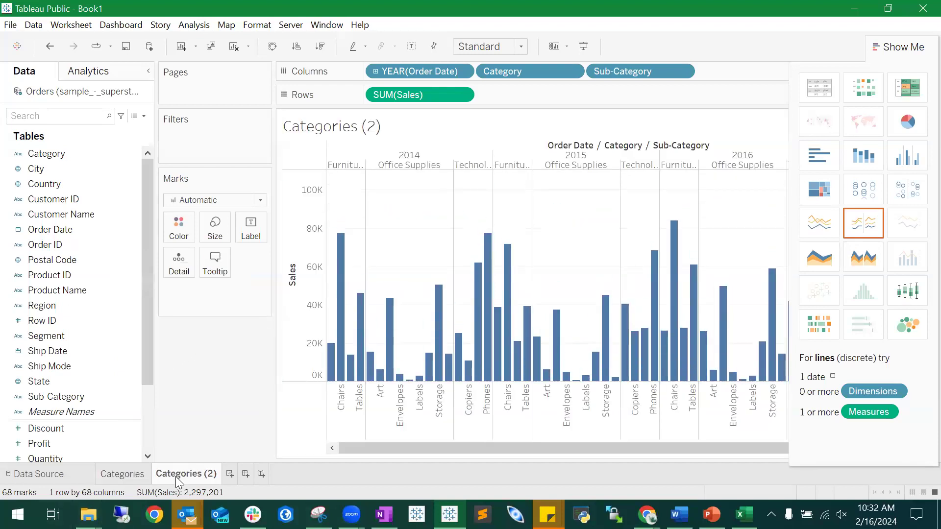
click(140, 476)
click(177, 475)
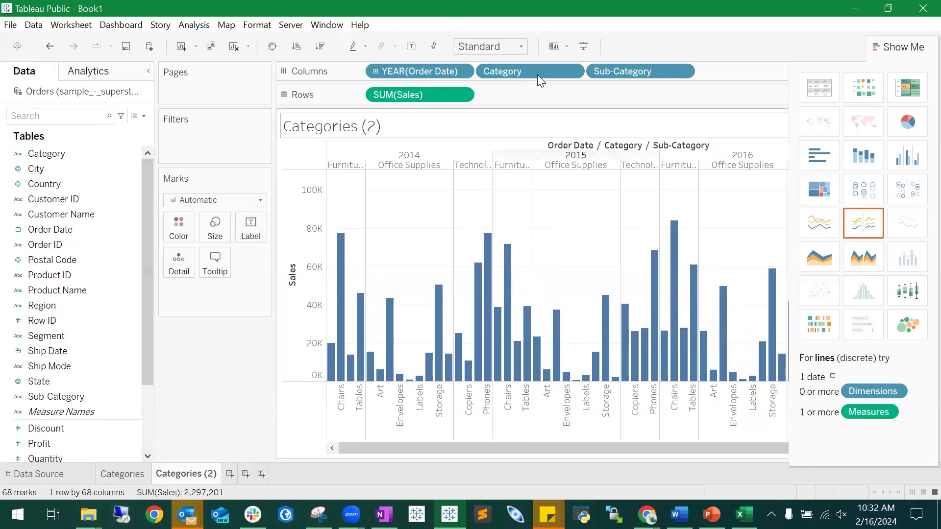
click(126, 474)
click(163, 478)
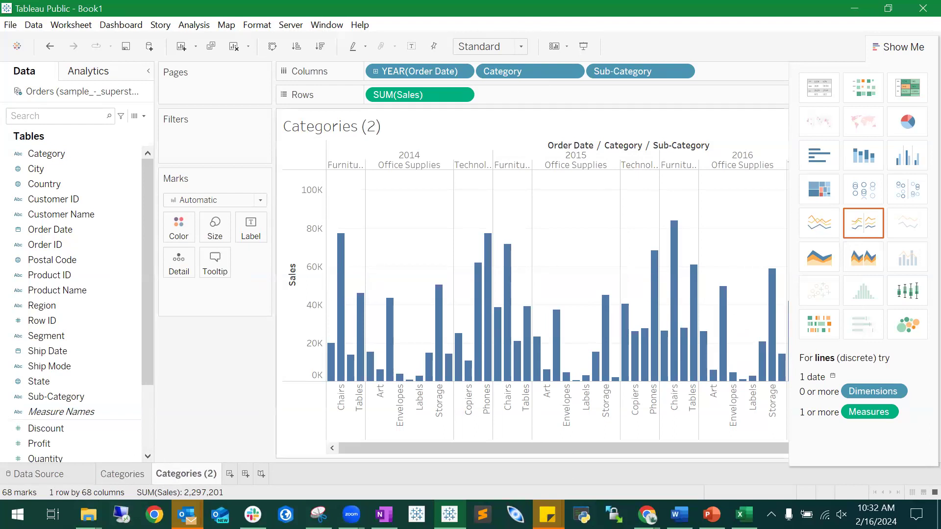
Step: Switch to Chrome, search the web for "5 minutes", and play the 5 Minute Timer video through its countdown
mouse_move(646, 515)
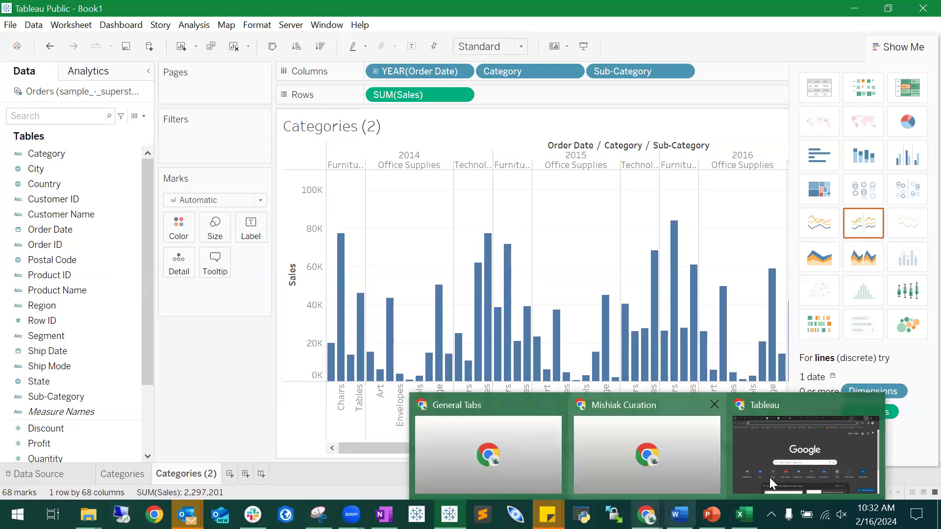
click(810, 464)
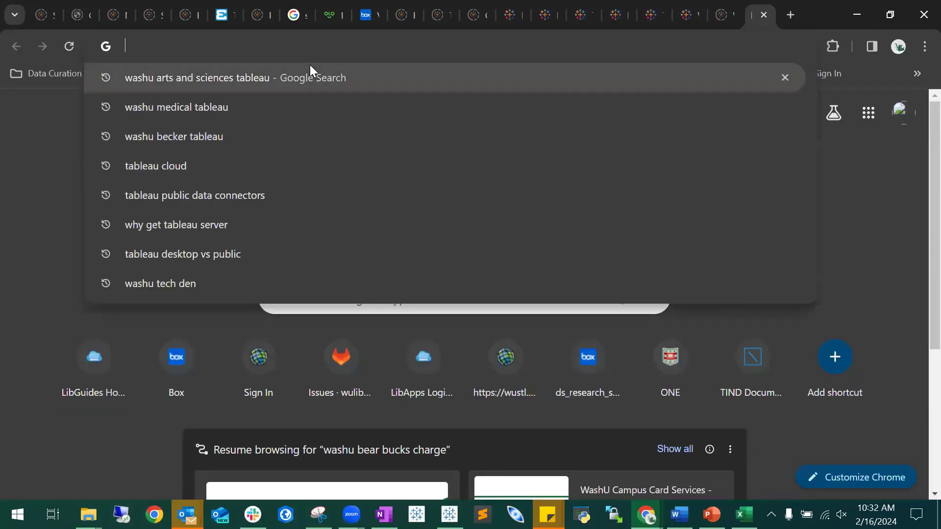
text(5 minutes)
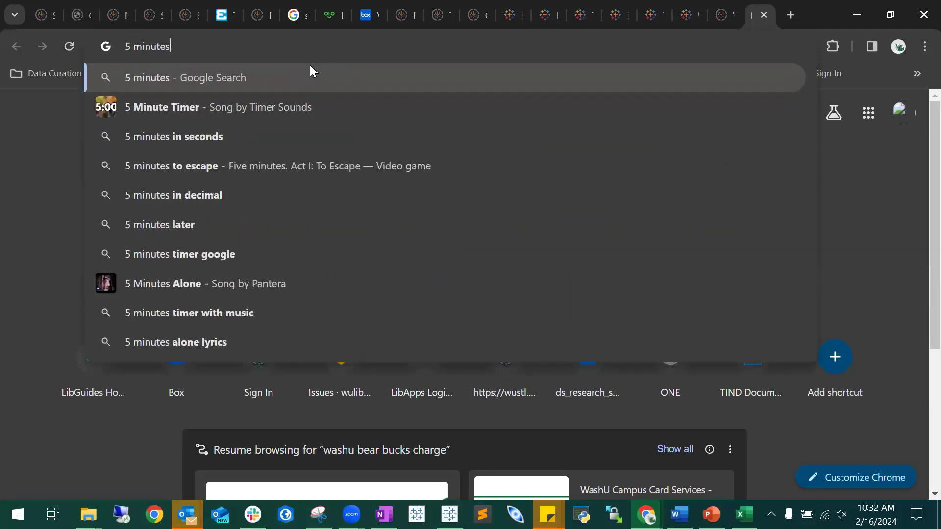
key(Return)
scroll(395, 225, down, 3)
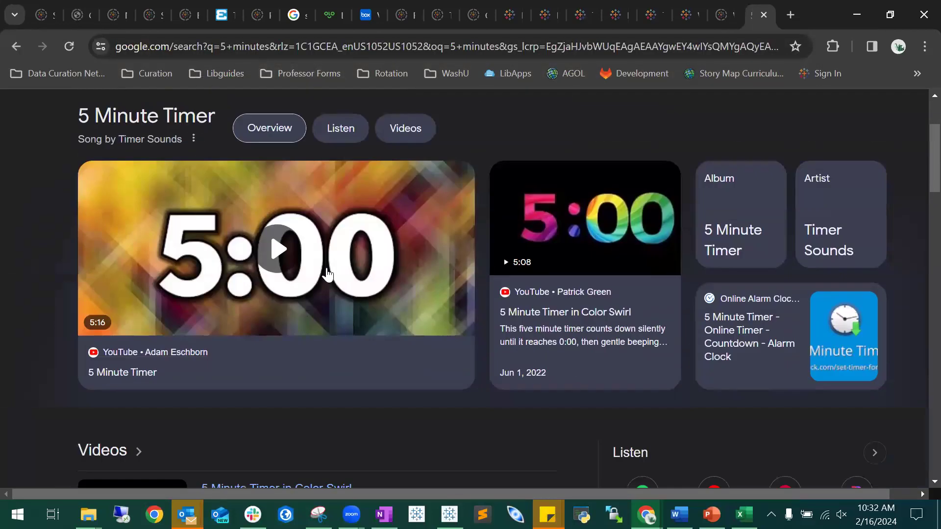
click(276, 230)
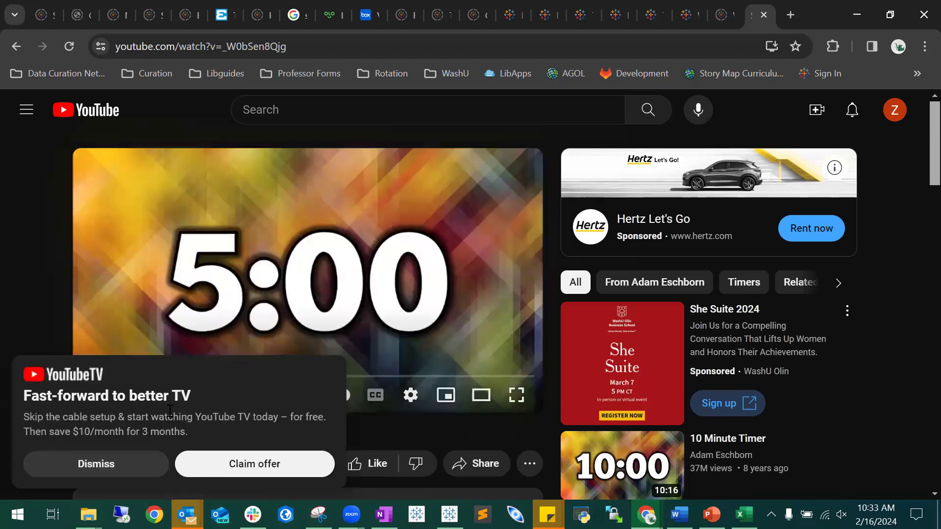
click(76, 461)
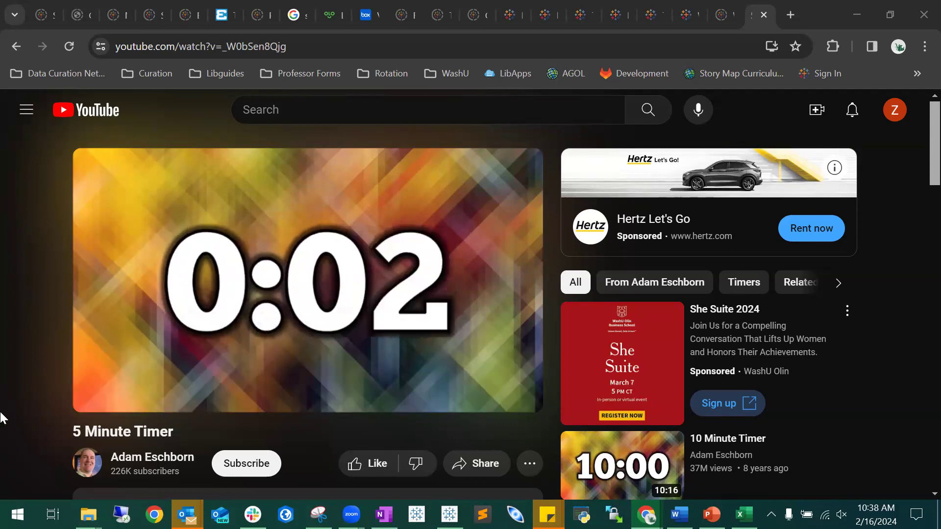
click(110, 397)
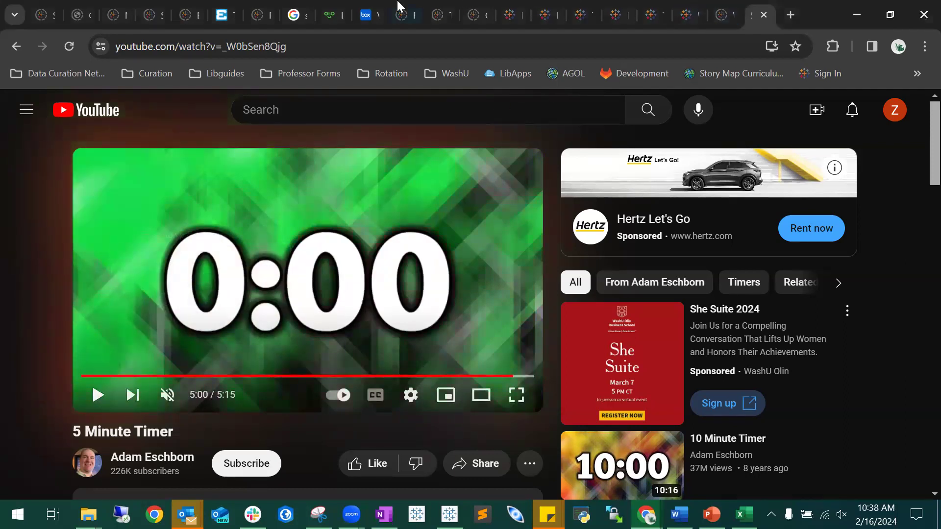
Step: Switch back to Tableau Public, delete the duplicate Categories (2) sheet, and hide the Show Me chart suggestions
mouse_move(711, 514)
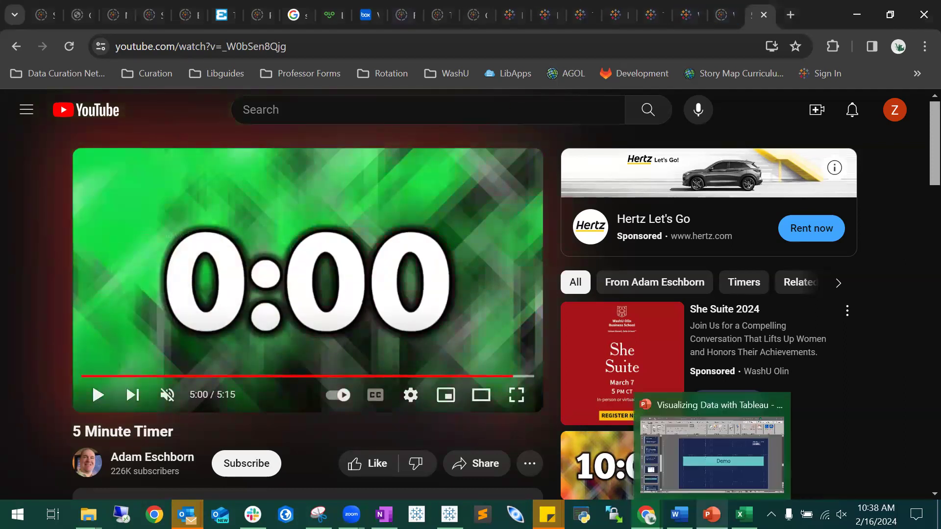
mouse_move(646, 515)
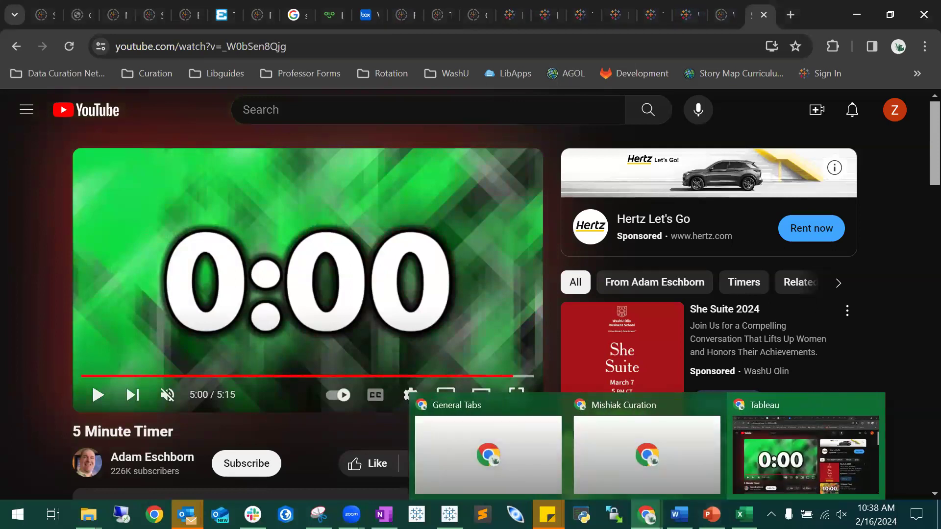
mouse_move(547, 515)
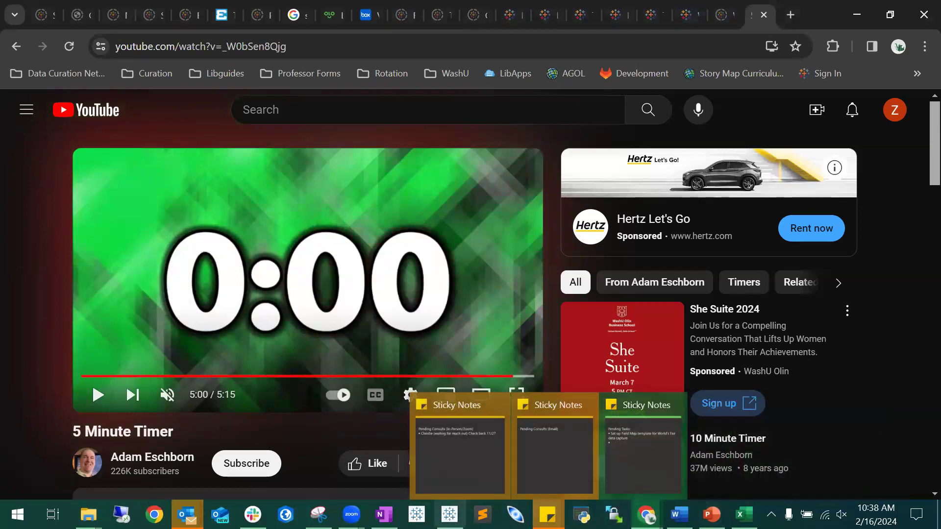
mouse_move(678, 514)
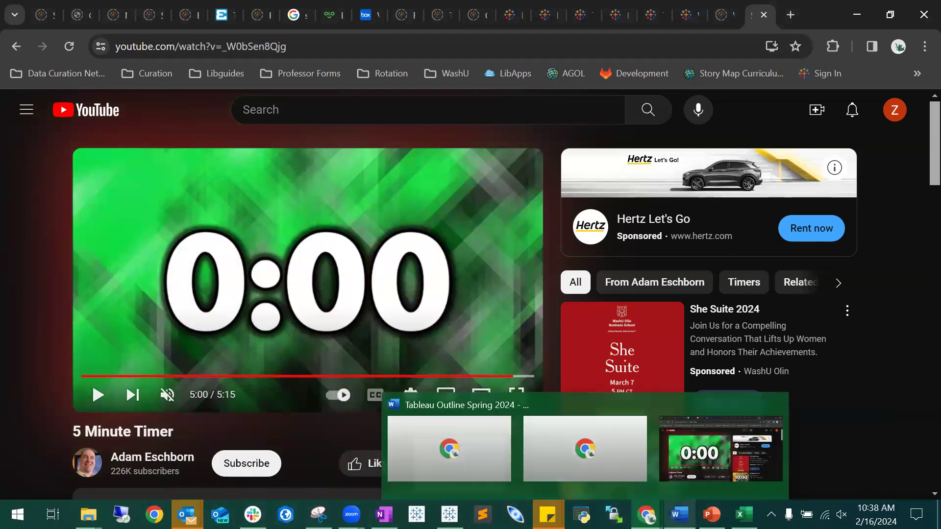
click(450, 515)
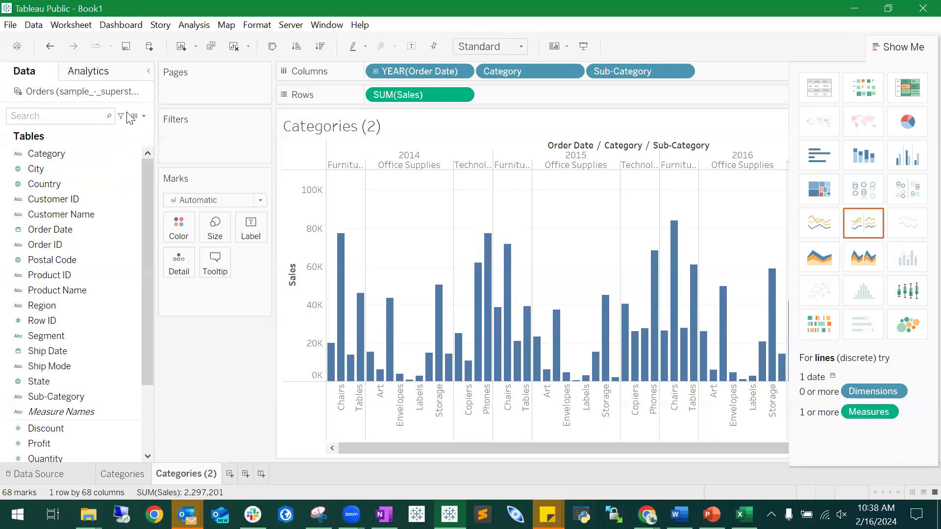
right_click(165, 477)
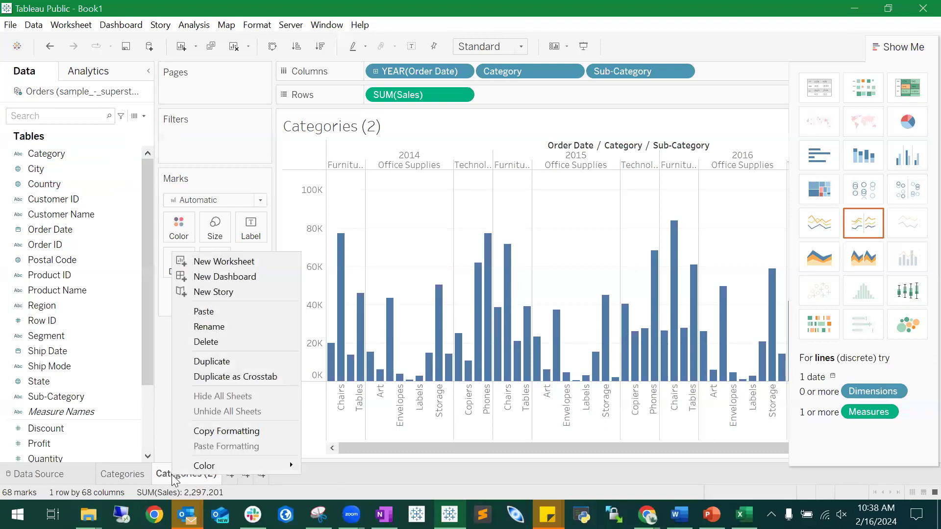
click(235, 340)
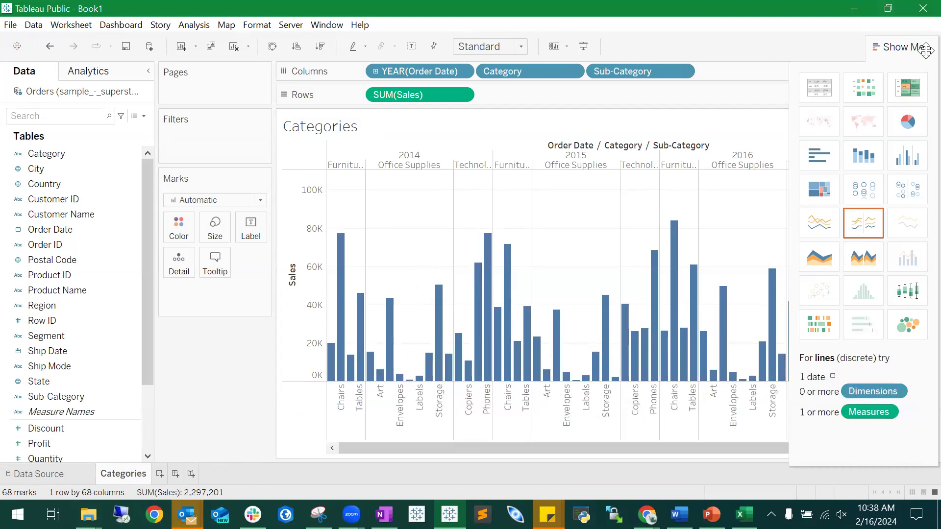
click(901, 46)
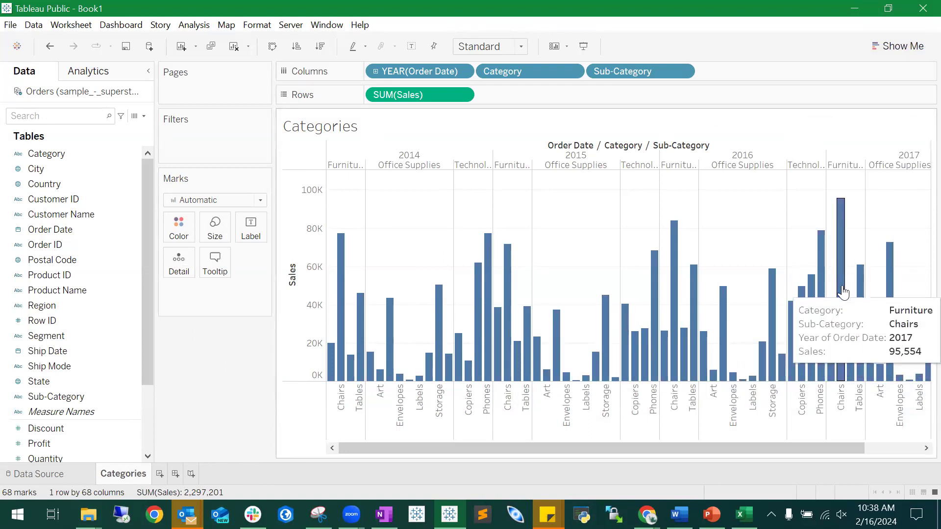
Step: Examine the sub-category sales bars of the Categories chart across the years 2014 to 2017
mouse_move(339, 286)
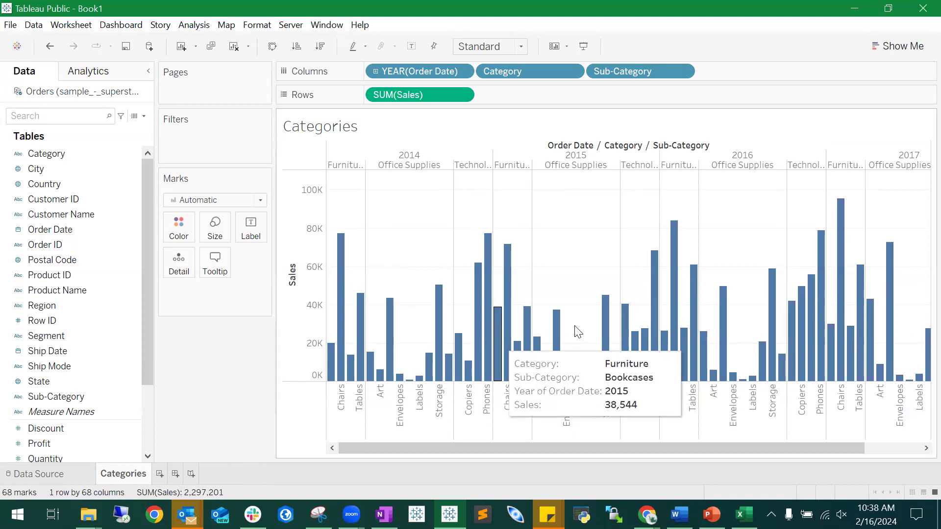
mouse_move(679, 345)
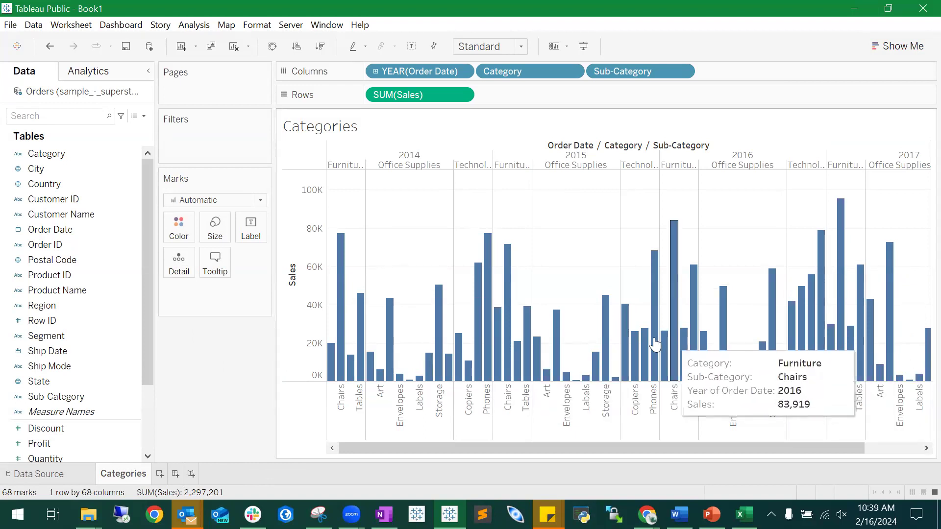
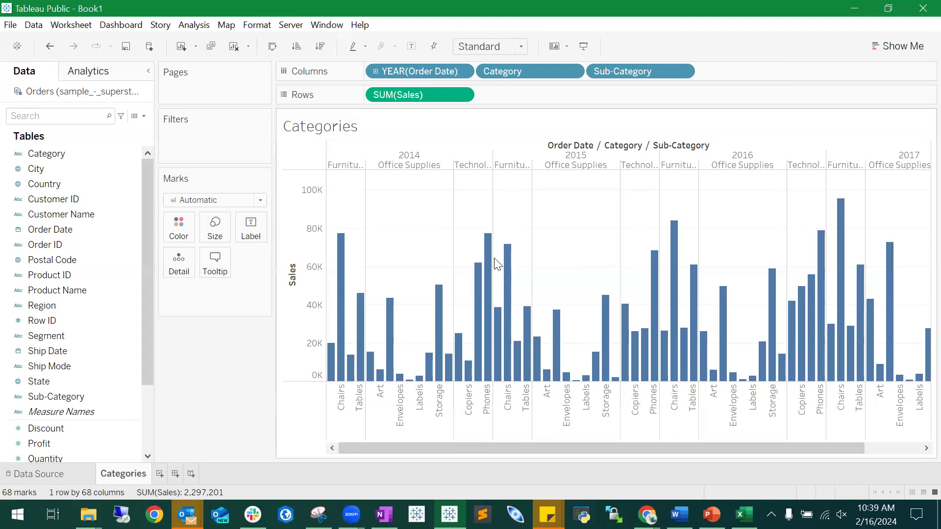
mouse_move(488, 268)
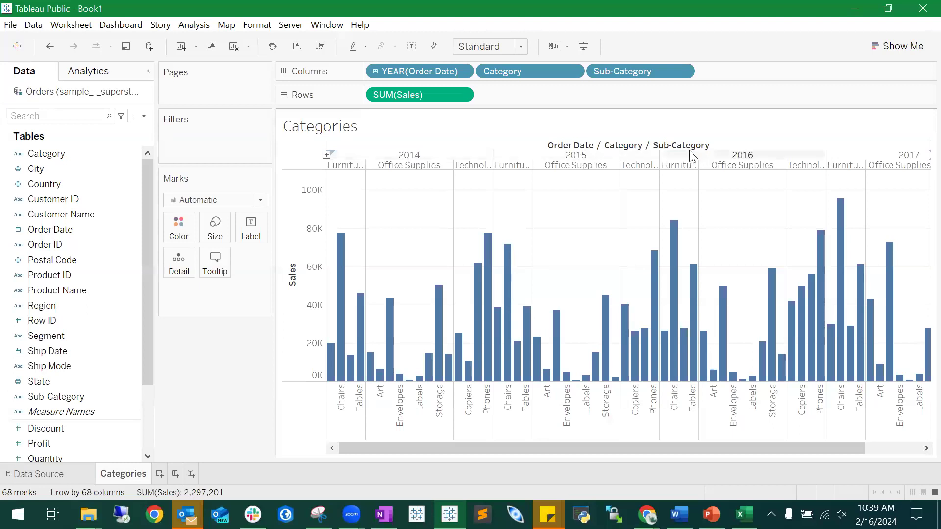
drag(378, 448, 289, 459)
drag(375, 460, 356, 456)
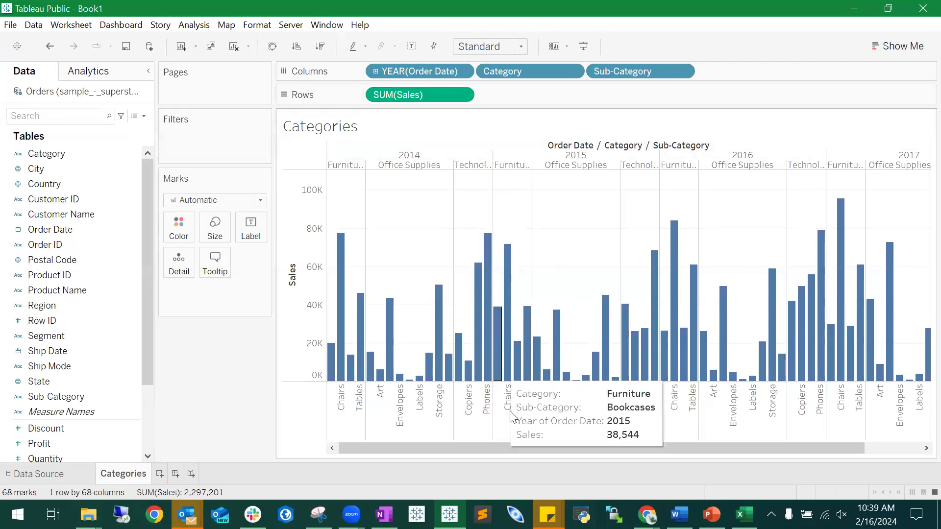
drag(519, 454, 647, 465)
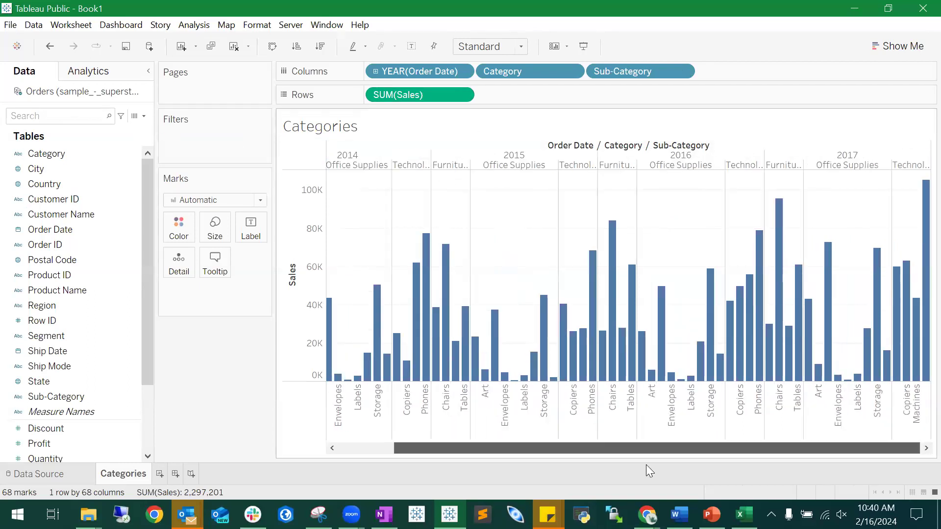
click(857, 155)
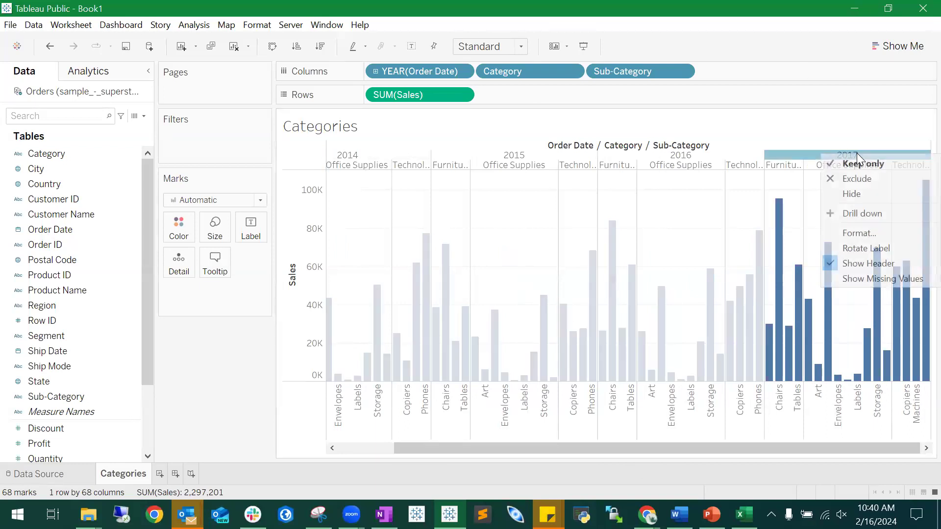
click(655, 455)
drag(610, 448, 554, 448)
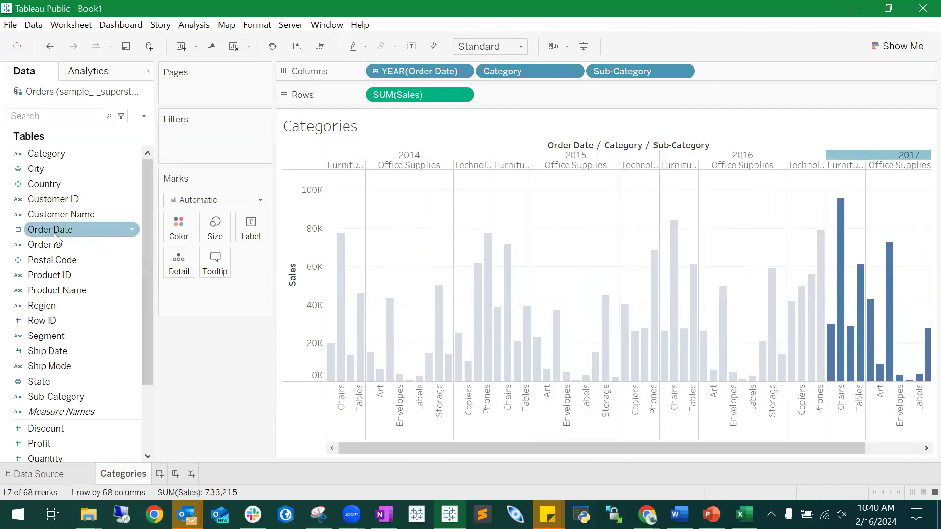
Step: Filter the Categories chart by years of Order Date, keeping only 2017, and clear the header selection
drag(42, 231, 216, 148)
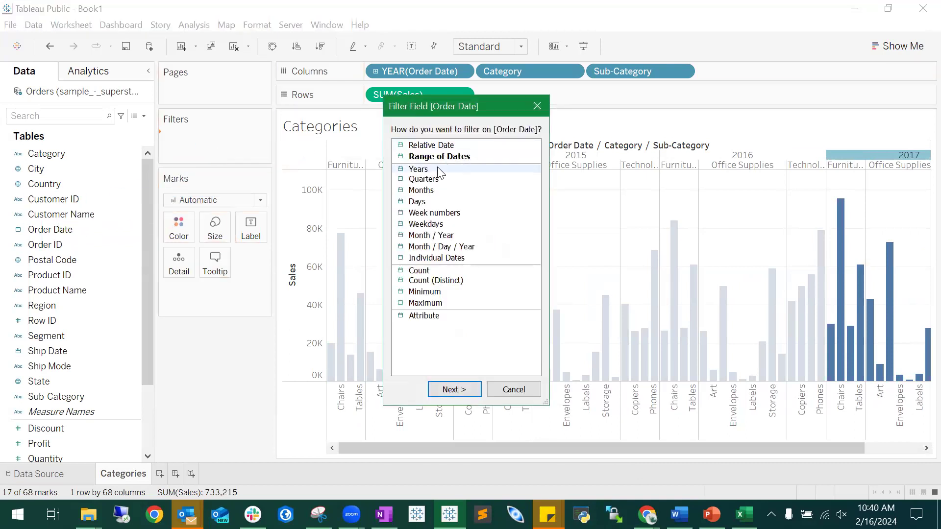
click(413, 171)
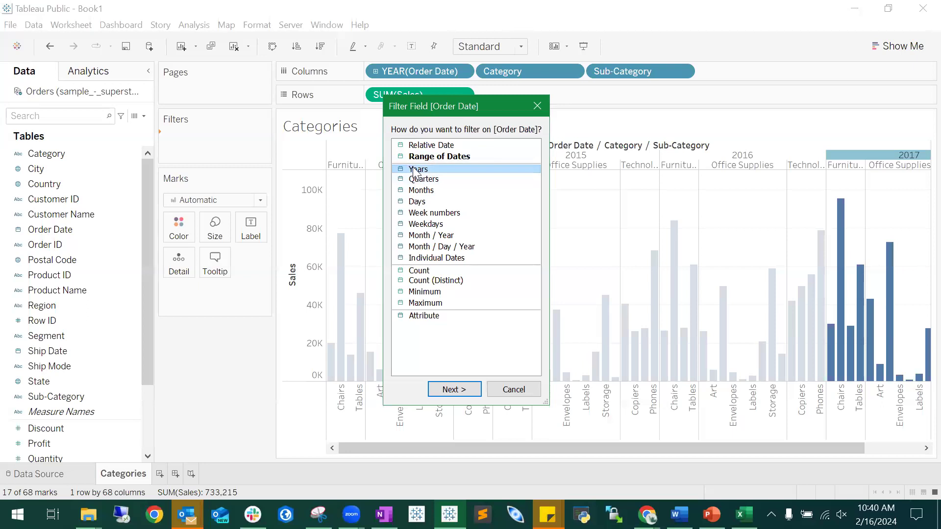
double_click(414, 169)
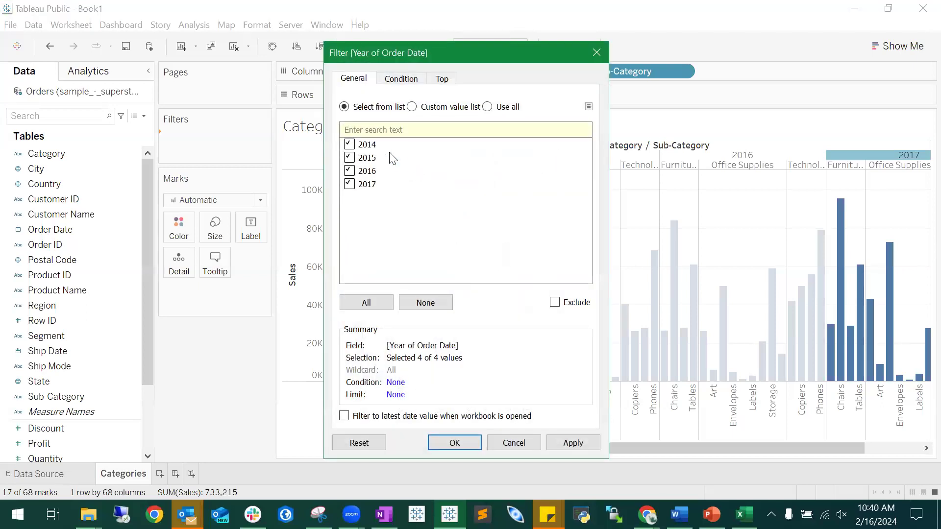
click(349, 144)
click(349, 157)
click(349, 170)
click(466, 441)
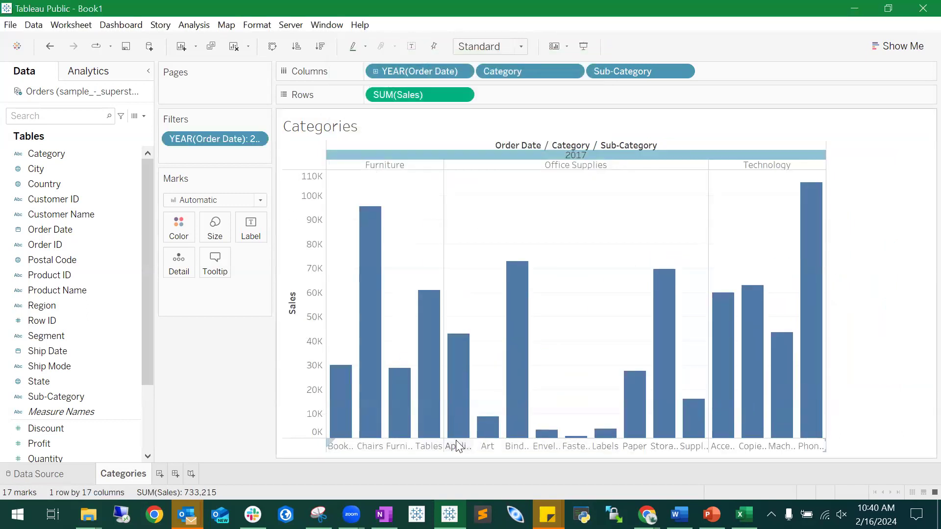
click(872, 148)
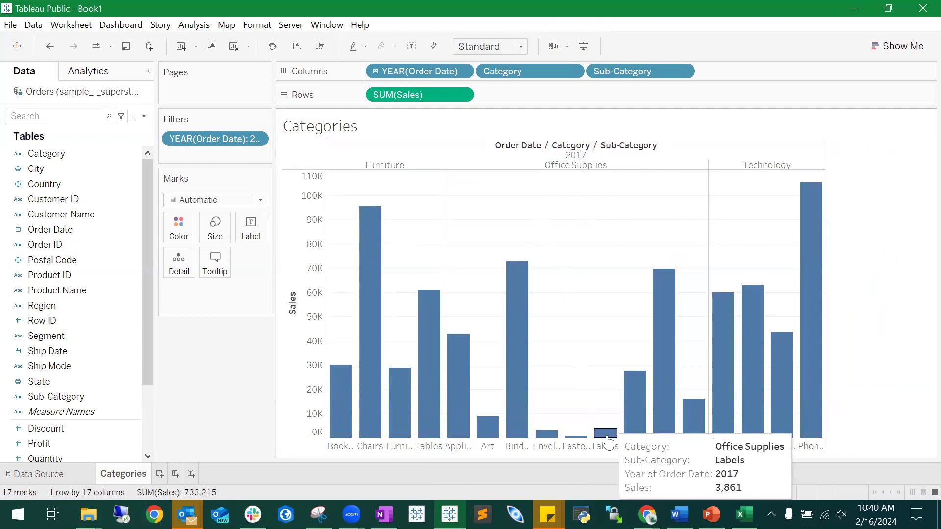
Step: Add a Sub-Category filter to the chart that keeps only Envelopes, Fasteners and Labels
mouse_move(571, 436)
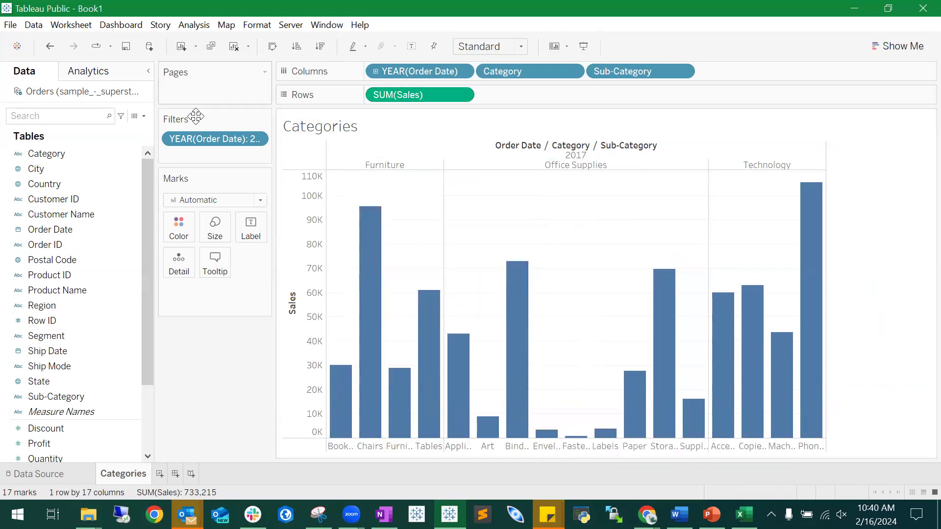
drag(73, 397, 242, 155)
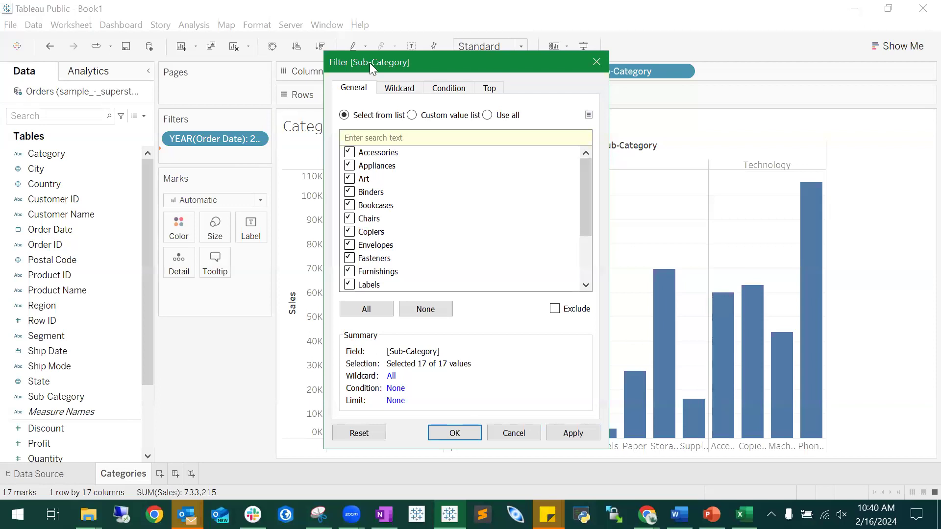
drag(369, 62, 88, 17)
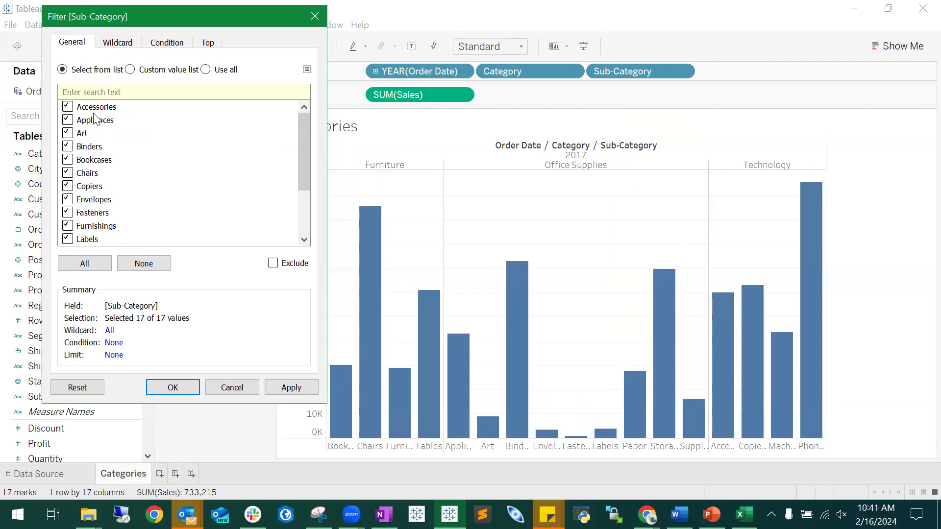
click(153, 265)
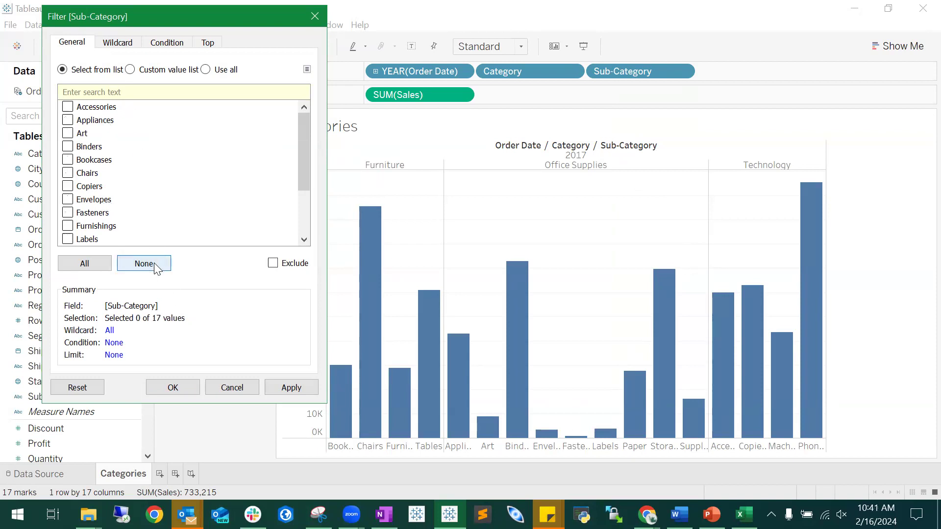
click(97, 201)
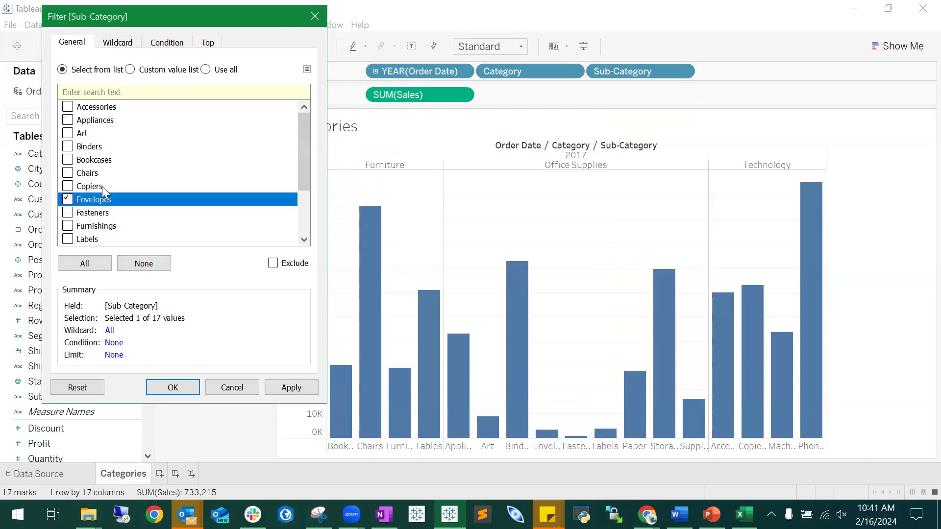
click(72, 213)
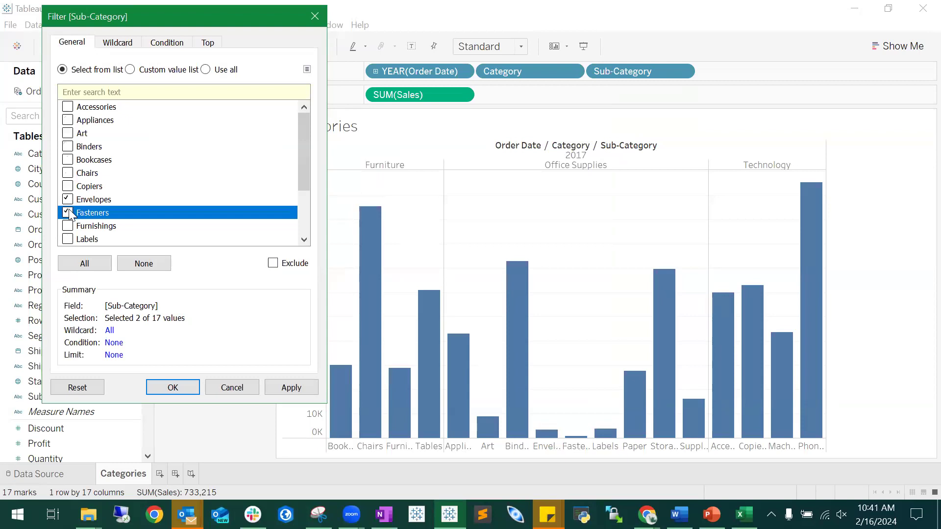
click(184, 386)
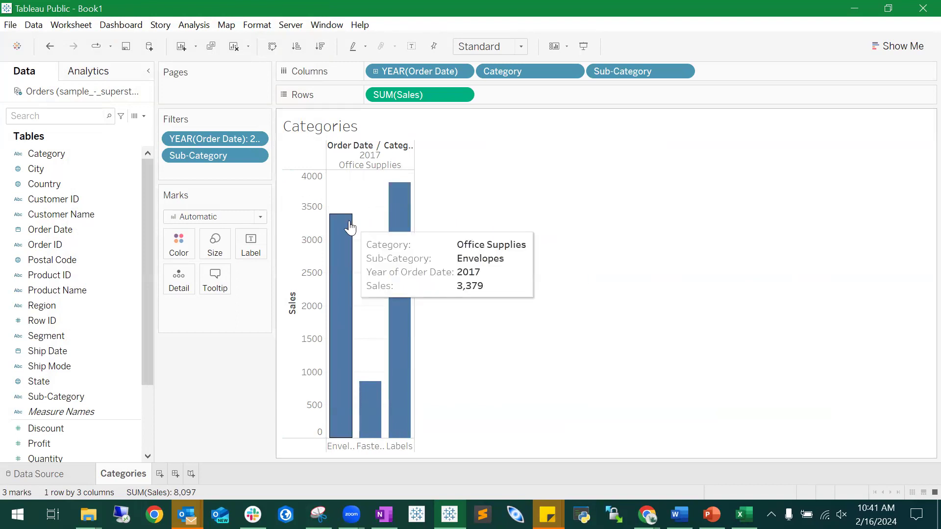
Step: Undo the Sub-Category filter to compare with all sub-categories, and redo it
click(51, 45)
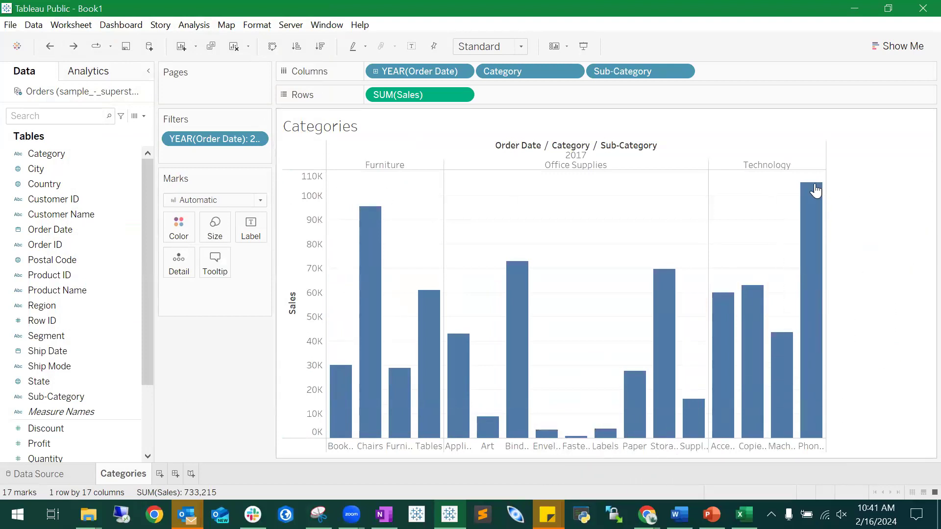
click(74, 48)
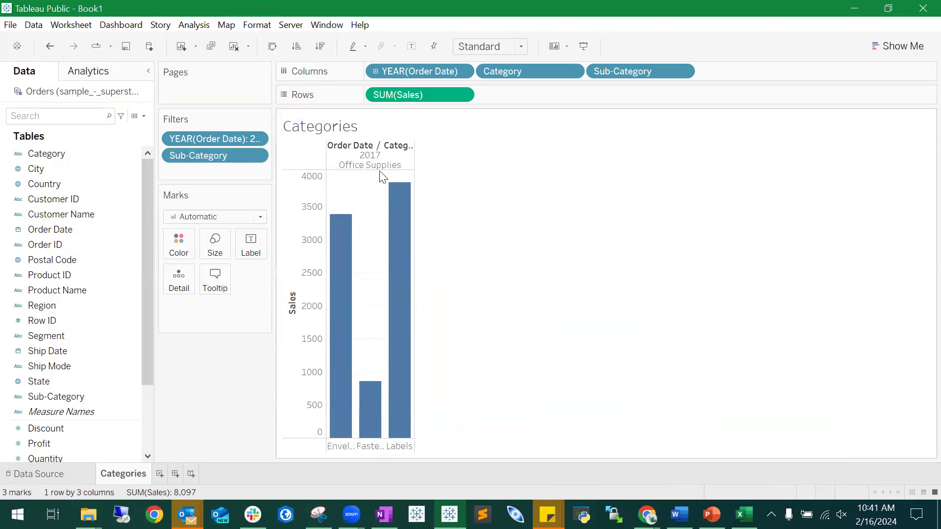
mouse_move(380, 416)
Step: Edit the Sales axis of the Categories chart and switch its range to Custom with a fixed start and end
right_click(306, 224)
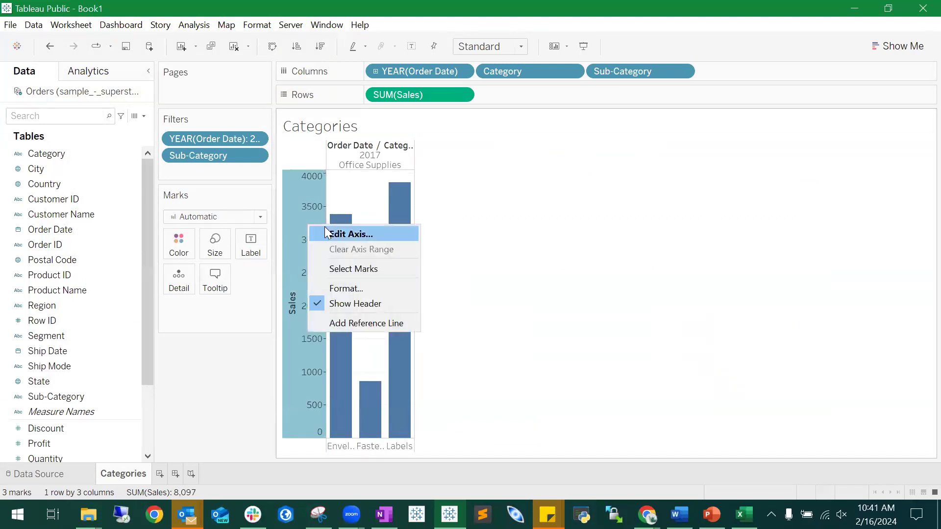
click(363, 235)
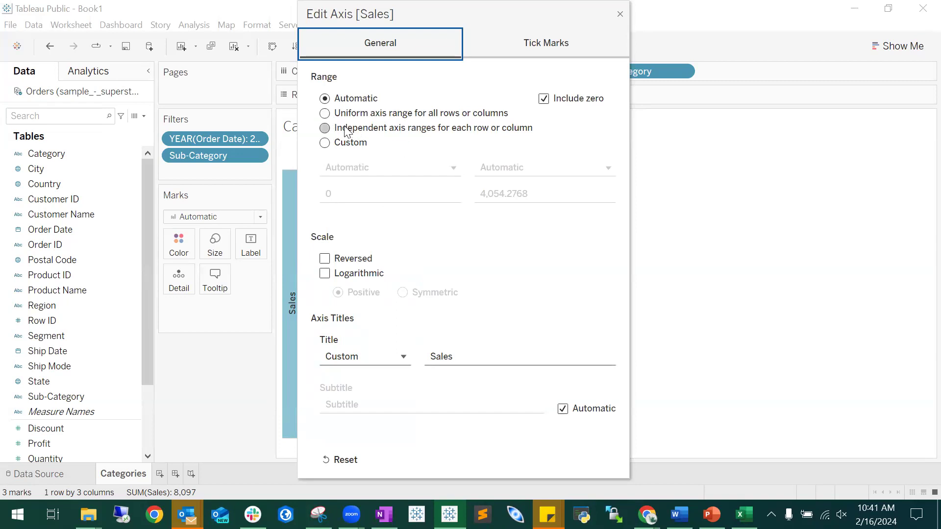
click(326, 128)
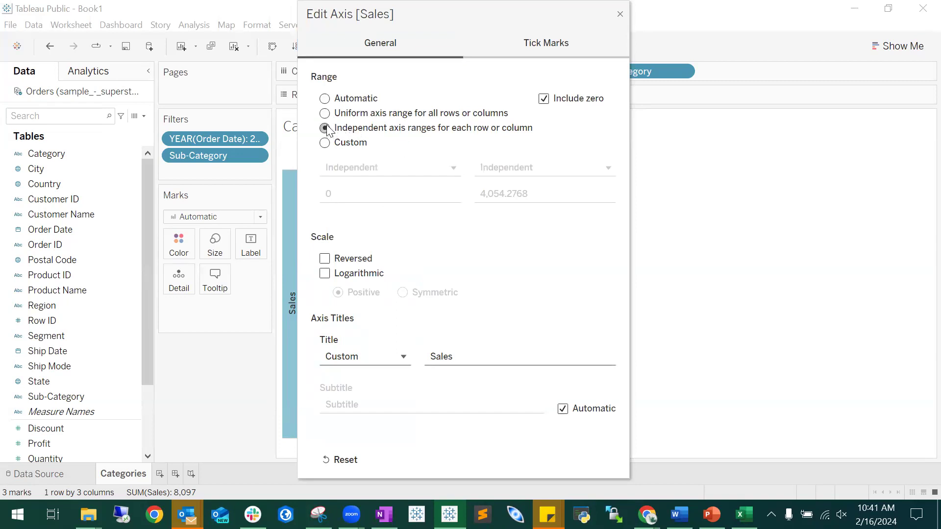
click(326, 113)
click(325, 99)
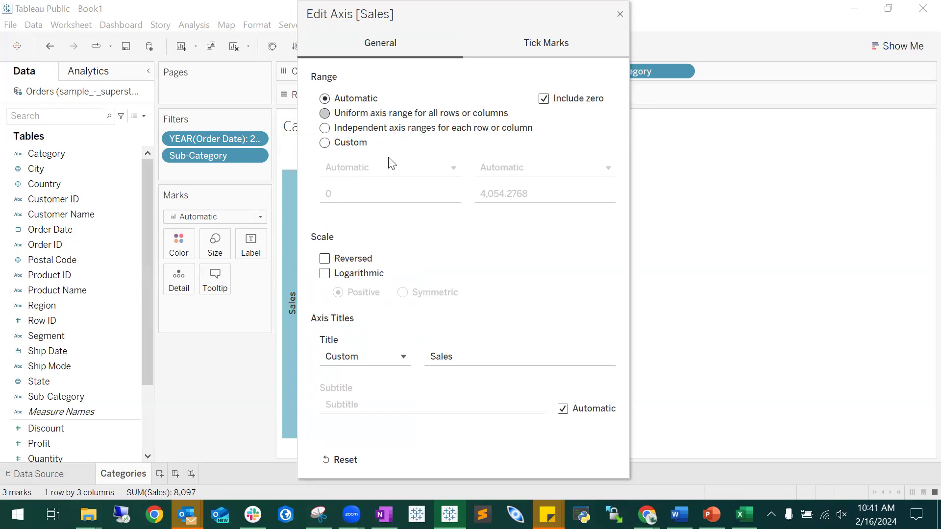
click(327, 144)
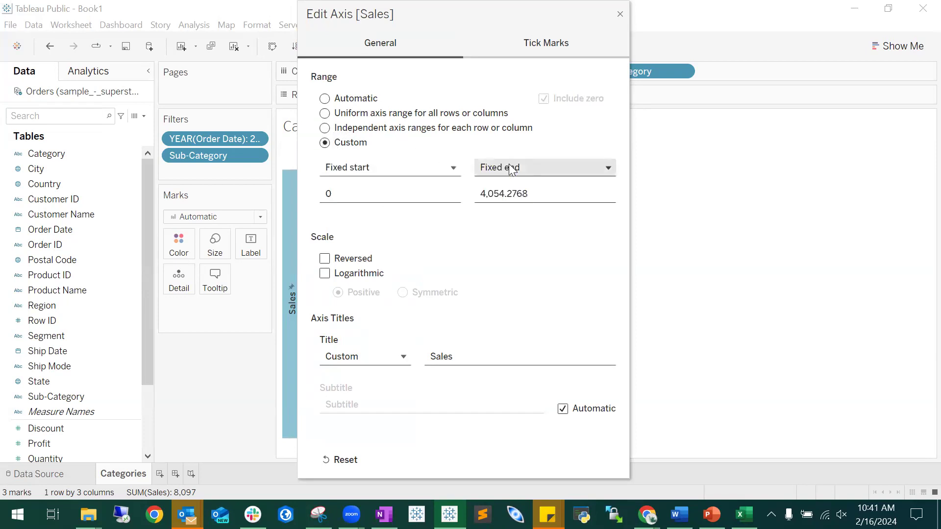
Step: Set the Sales axis's fixed end to 100000, and undo that range change
drag(534, 190, 470, 189)
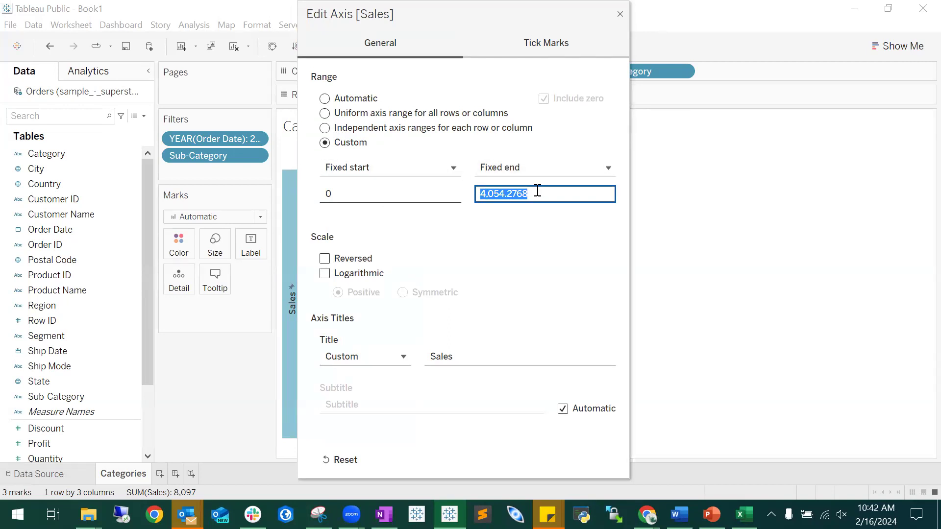
text(1)
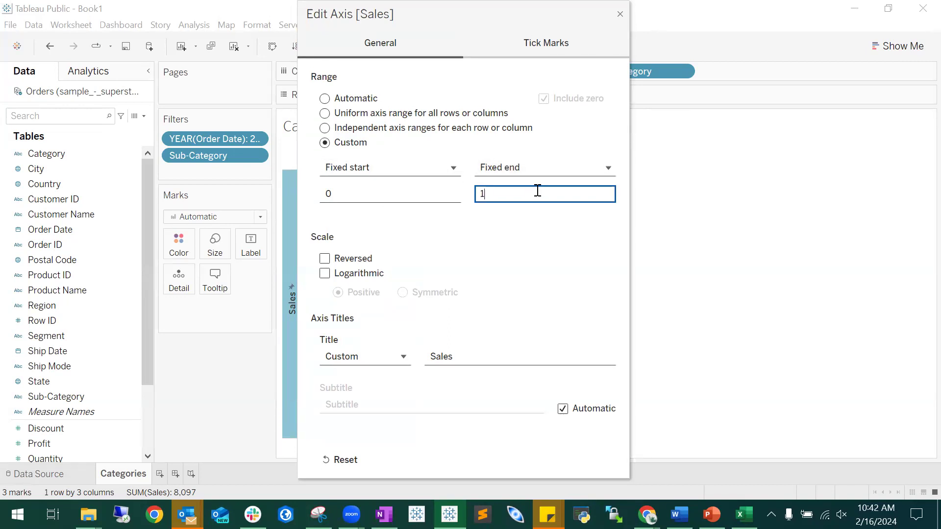
text(00000)
click(620, 15)
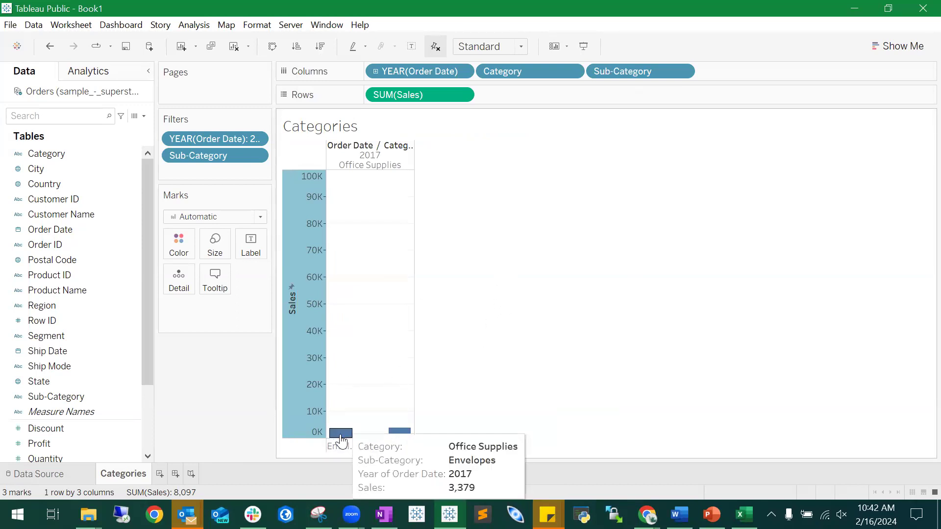
mouse_move(396, 432)
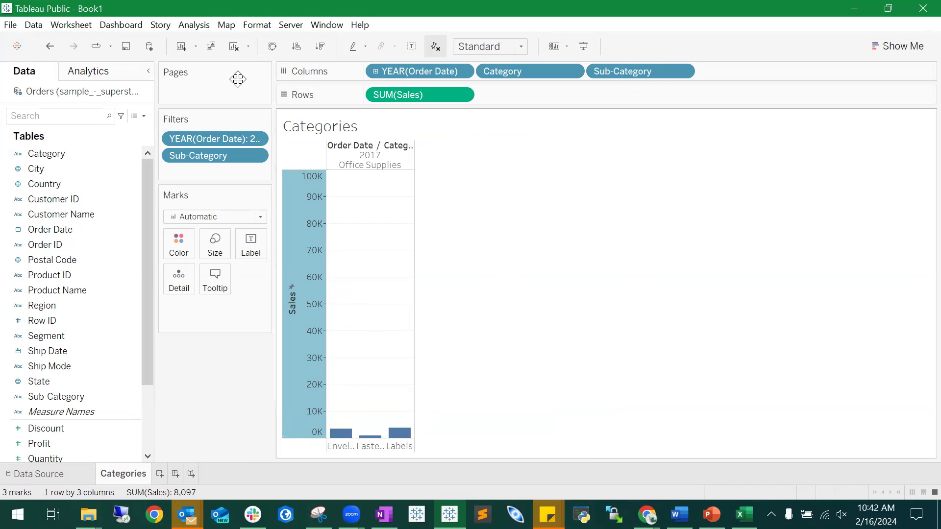
click(49, 42)
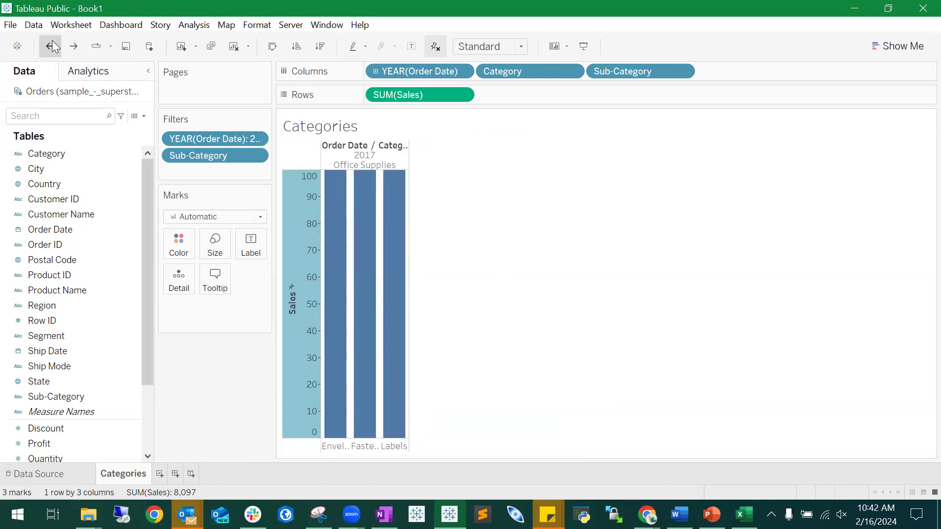
click(52, 47)
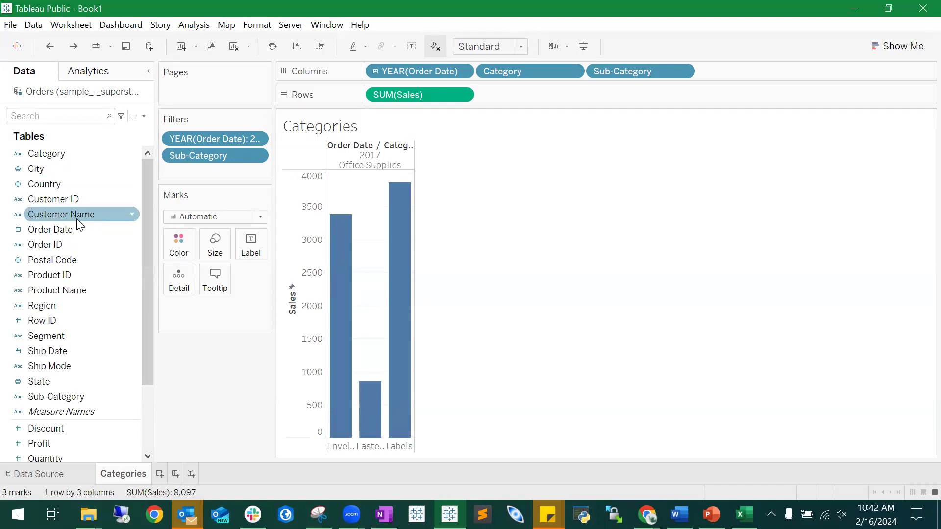
Step: Color the bars of the Categories chart by the Profit measure
scroll(75, 218, down, 1)
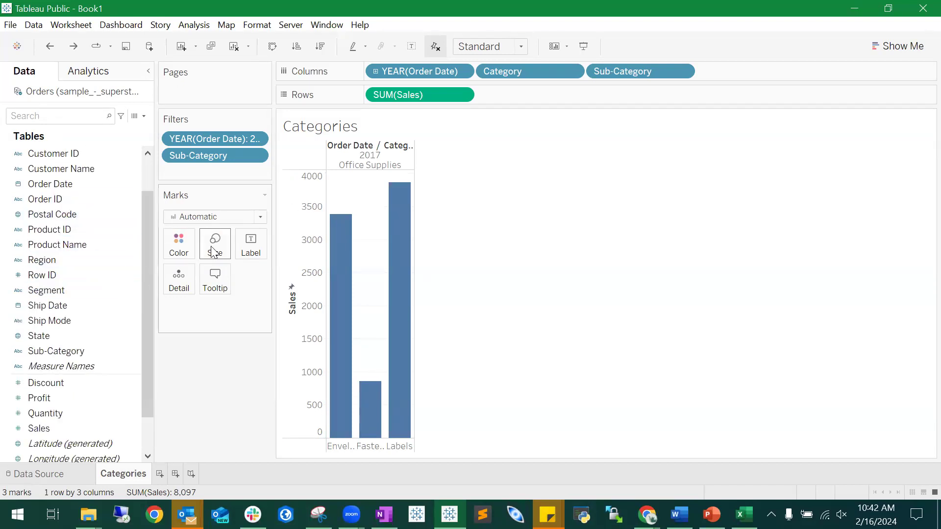
click(52, 398)
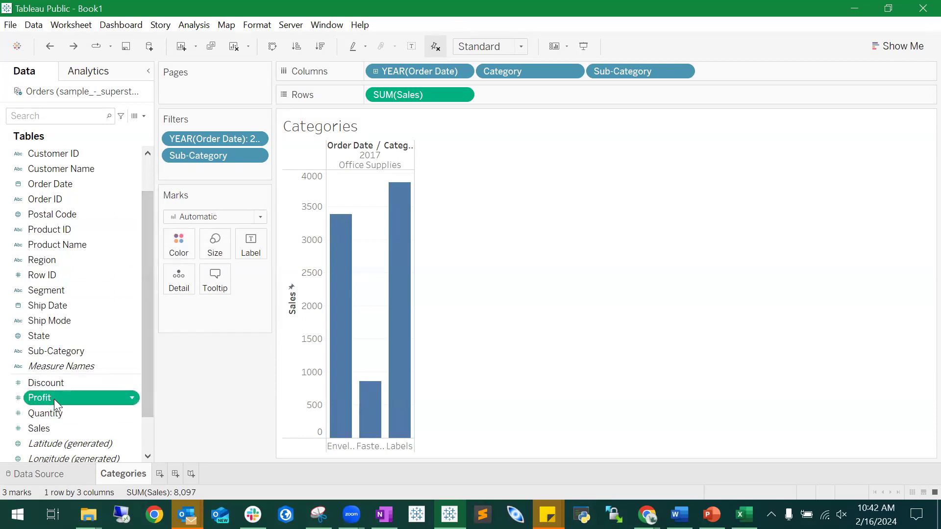
click(54, 399)
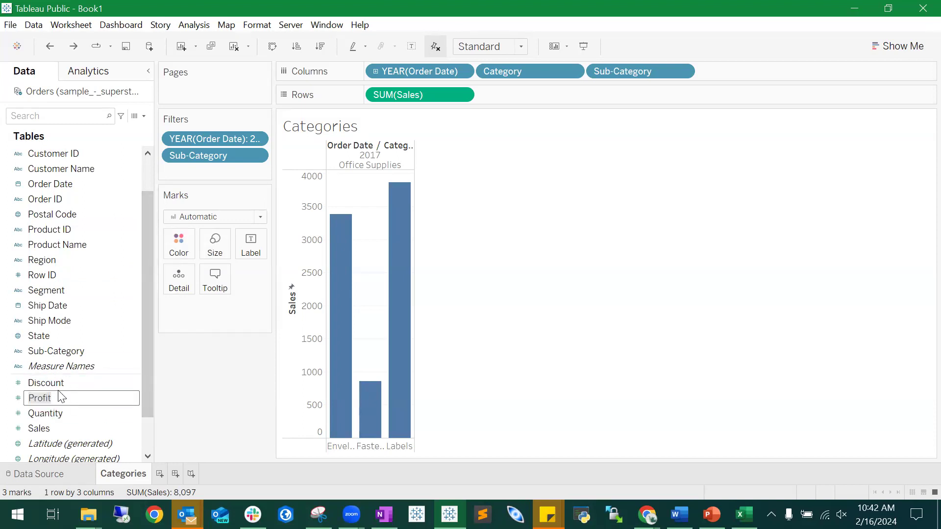
key(Return)
click(40, 399)
drag(54, 398, 185, 247)
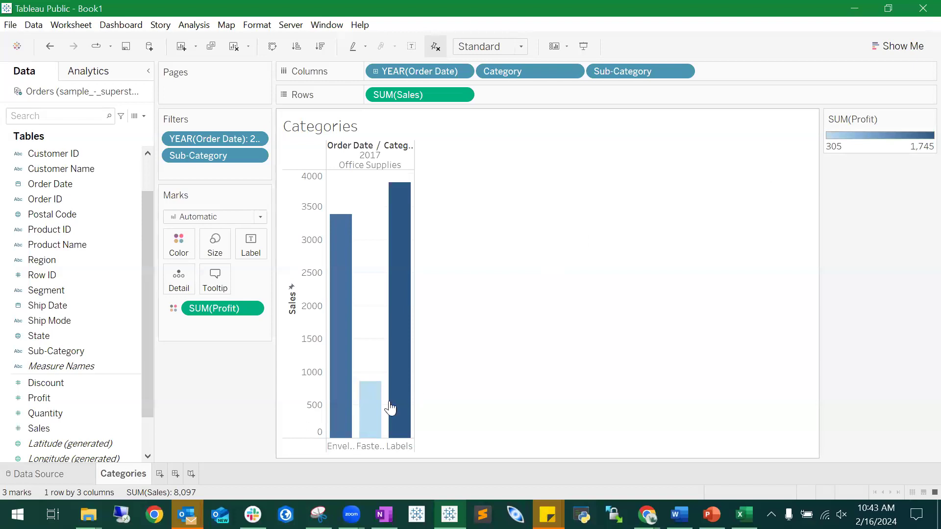
mouse_move(371, 411)
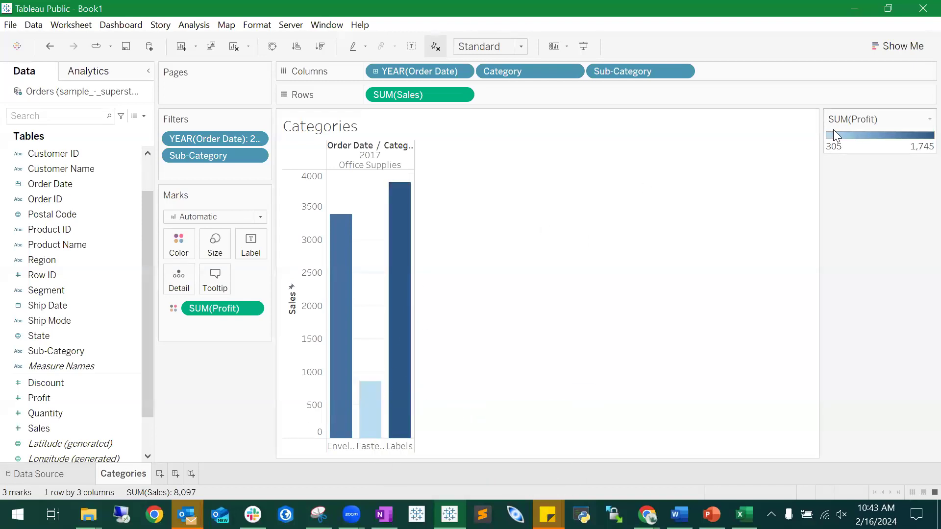
mouse_move(412, 265)
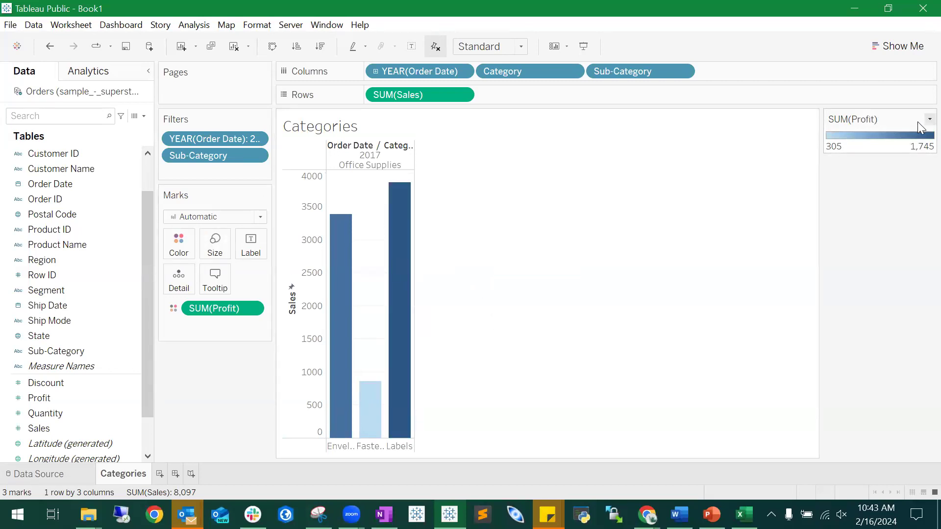
Step: Change the Profit color palette to Orange-Blue Diverging and apply it to the chart
click(928, 119)
click(911, 115)
click(919, 123)
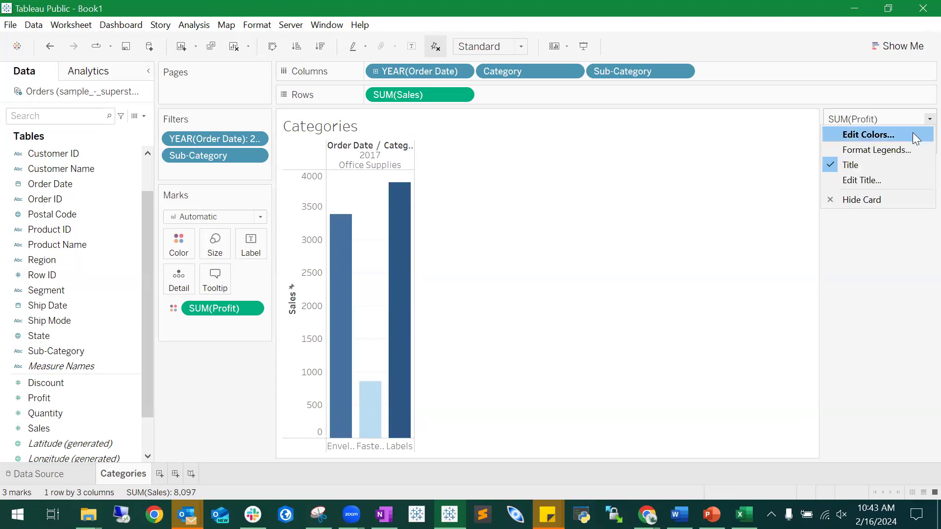
click(913, 132)
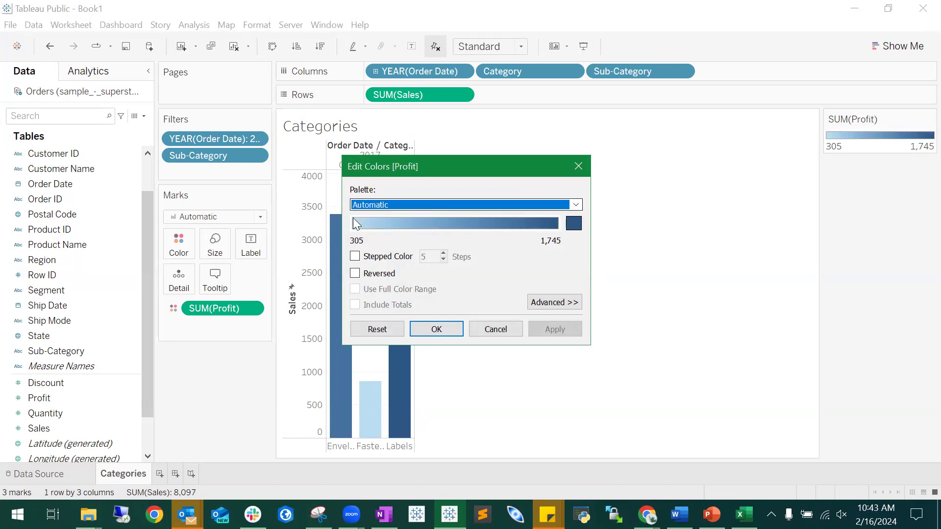
click(577, 205)
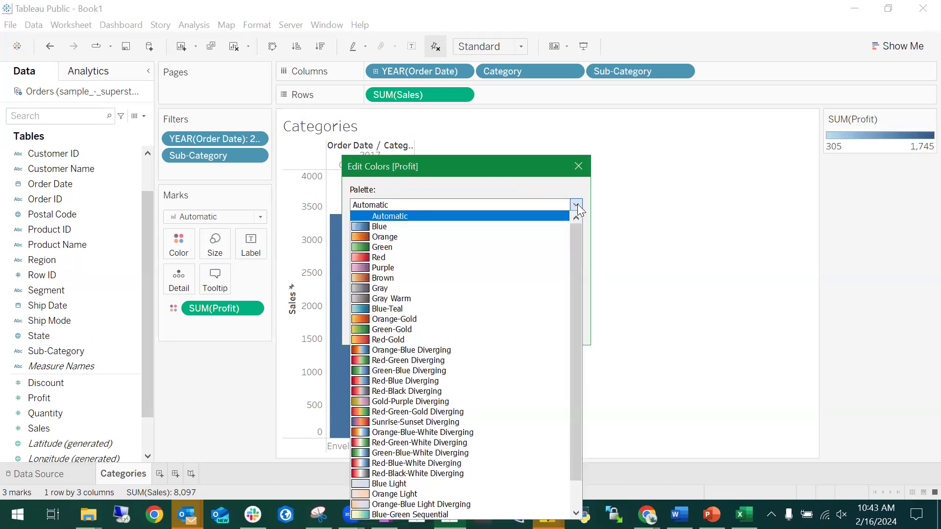
click(581, 203)
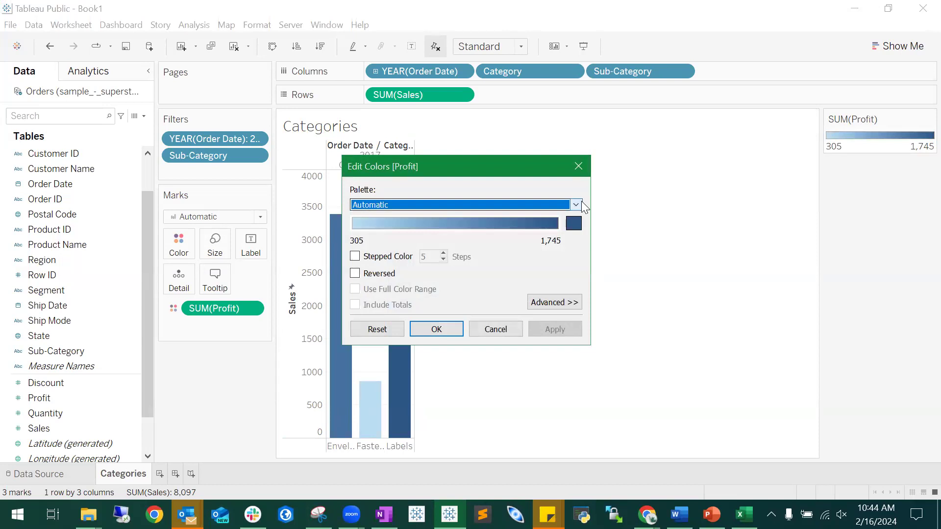
click(577, 202)
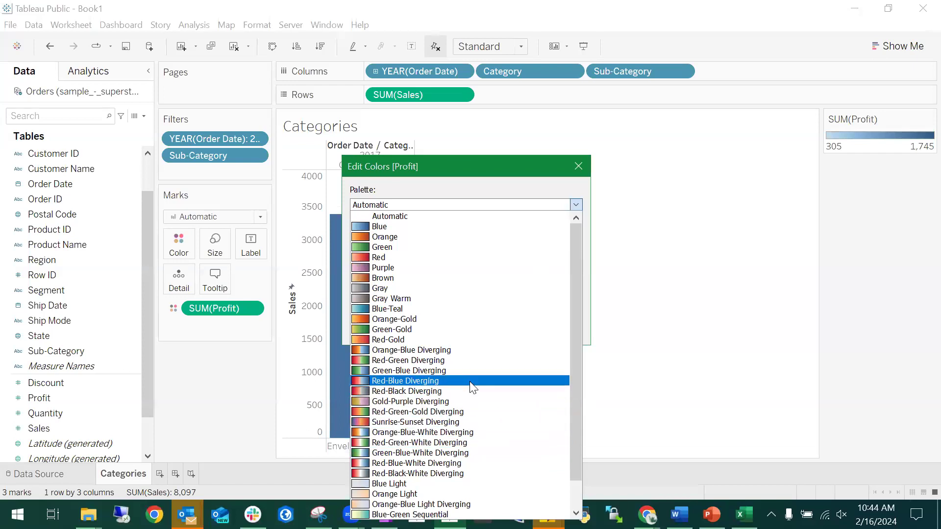
click(446, 351)
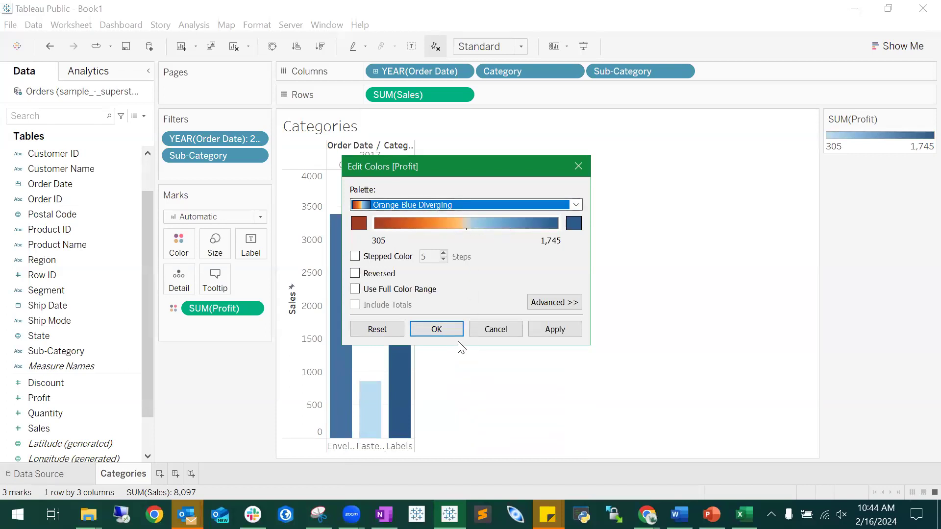
click(559, 329)
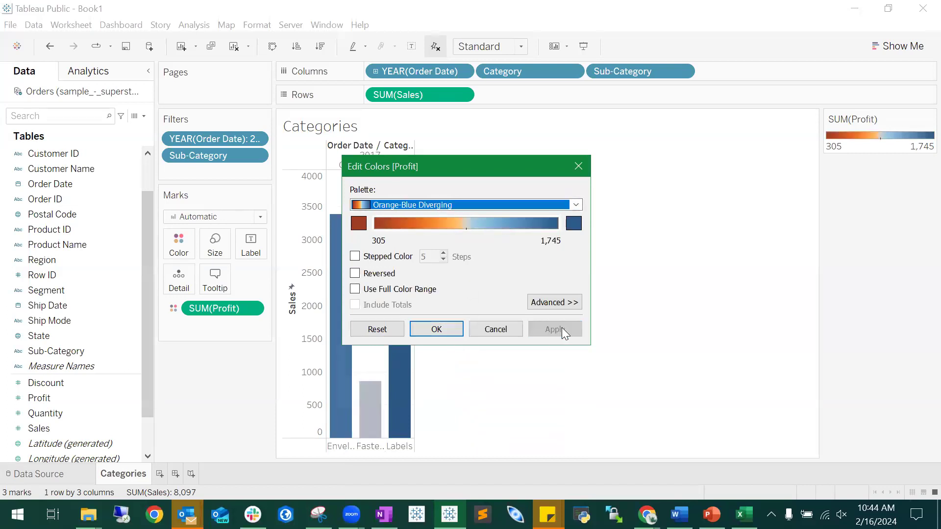
click(453, 329)
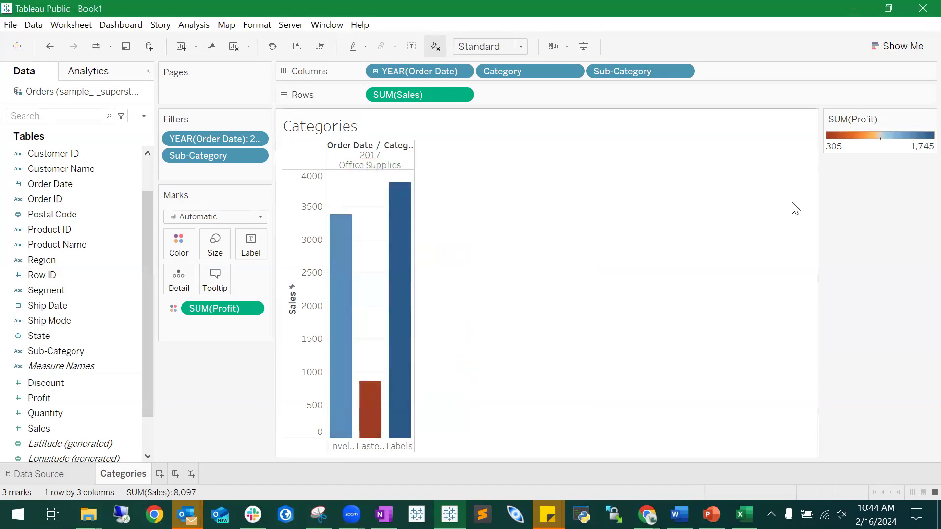
double_click(882, 139)
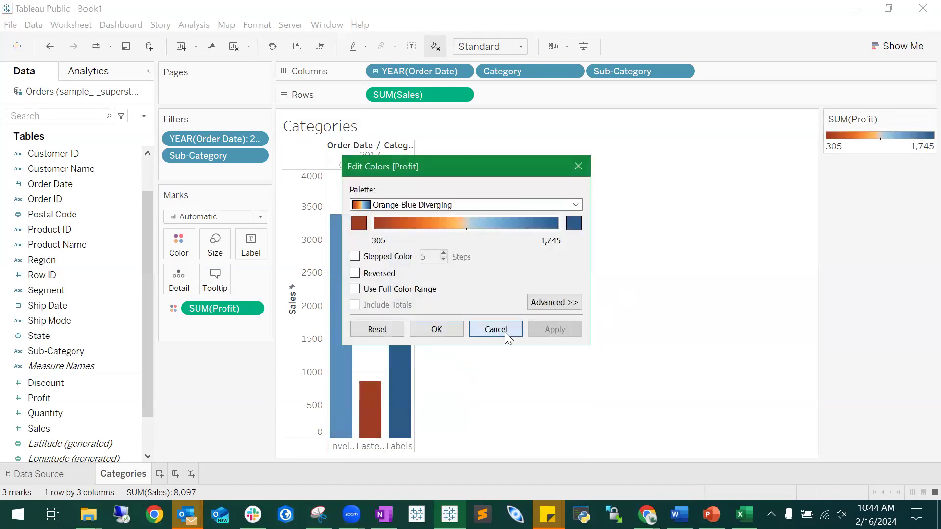
click(502, 330)
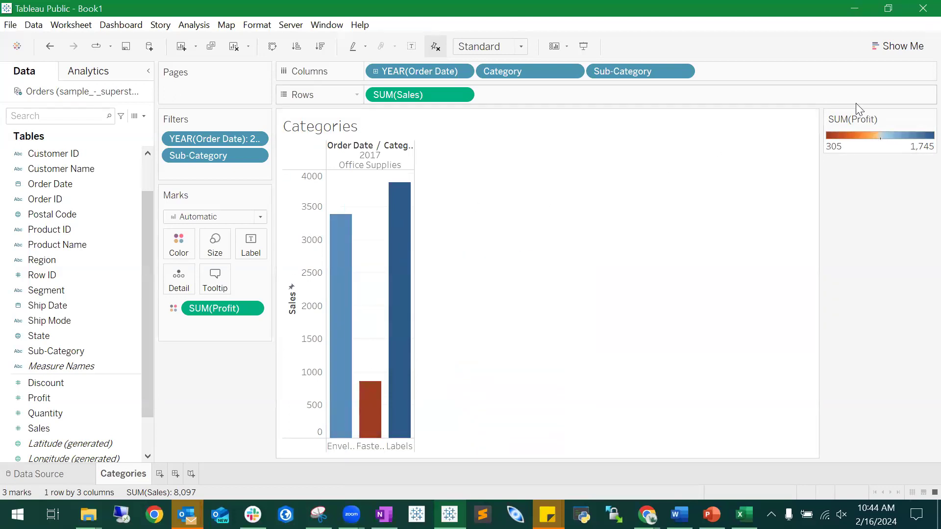
Step: Remove the Sub-Category filter from the Categories chart
mouse_move(365, 411)
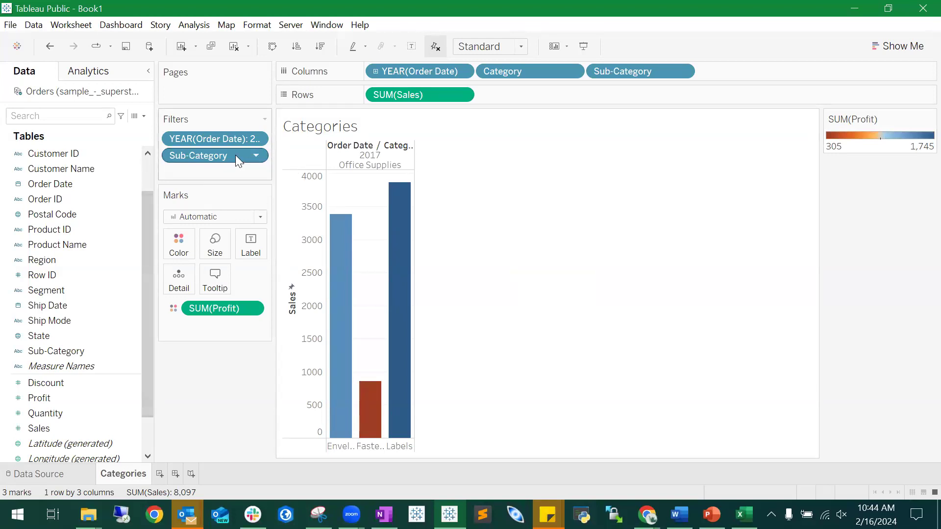
right_click(198, 155)
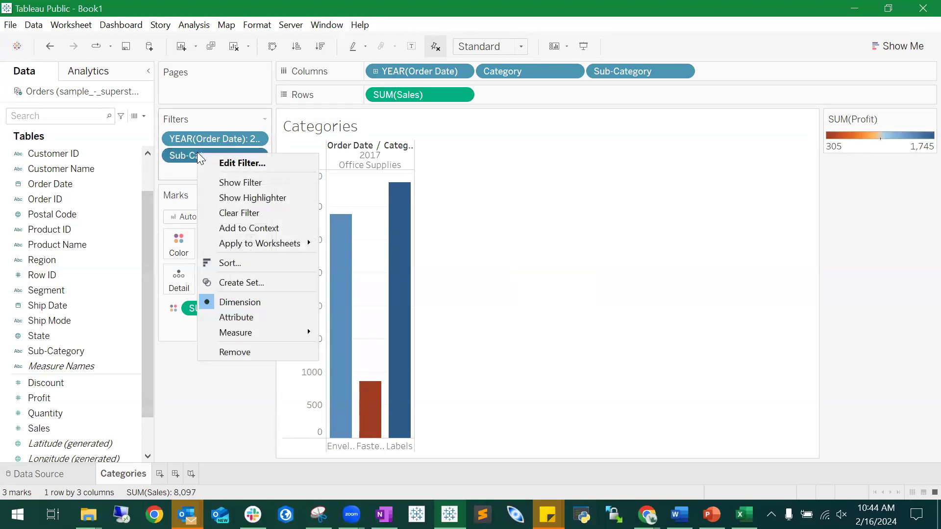
click(258, 354)
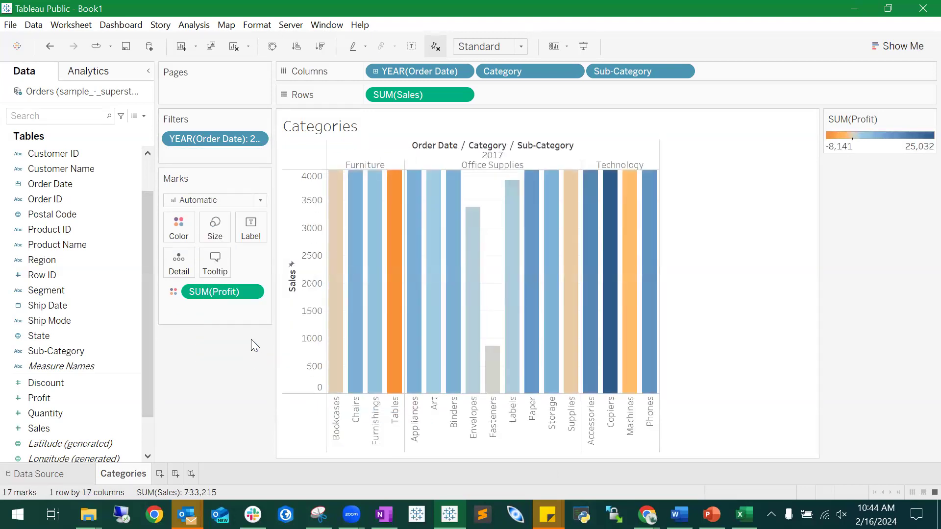
Step: Set the Sales axis range of the Categories chart back to Automatic
click(309, 189)
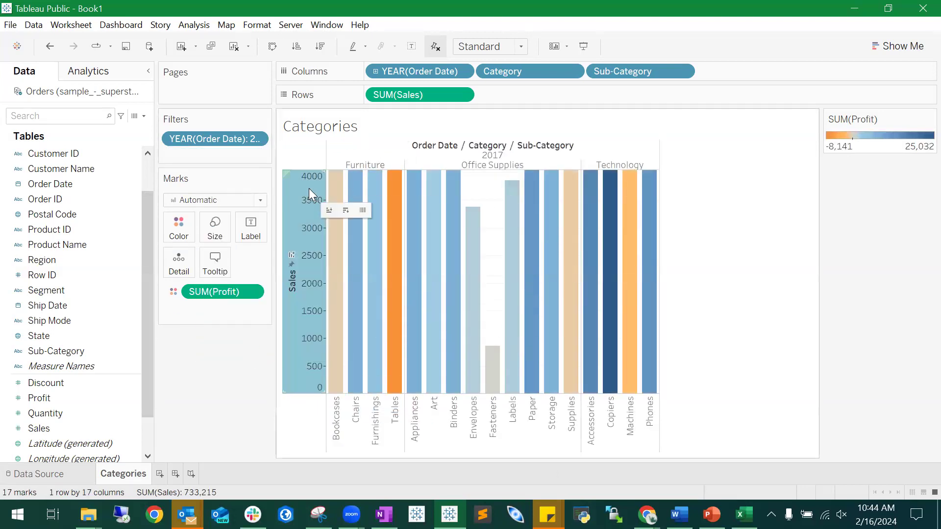
right_click(309, 187)
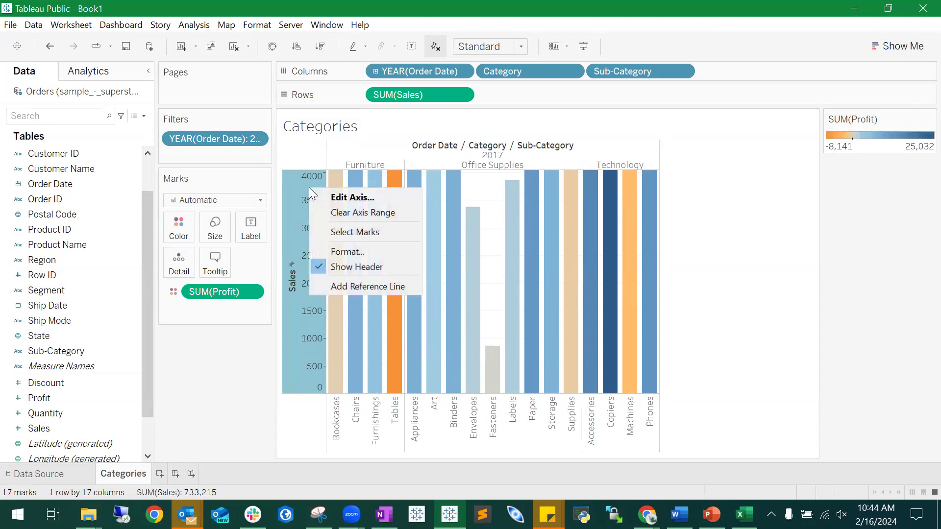
click(345, 198)
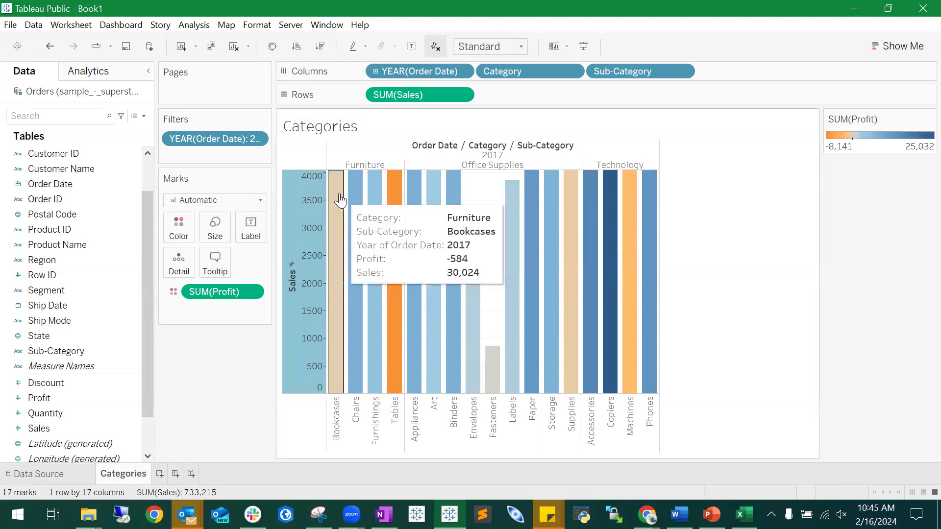
click(325, 142)
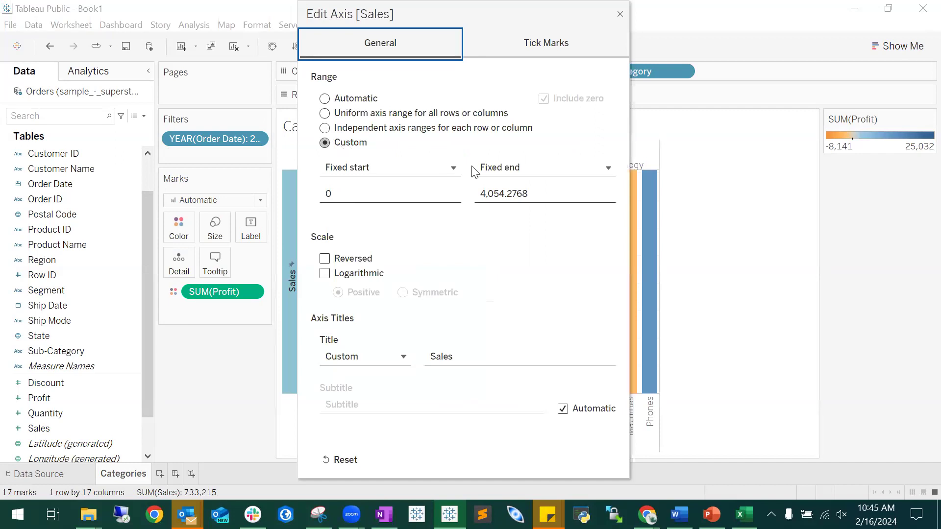
click(346, 96)
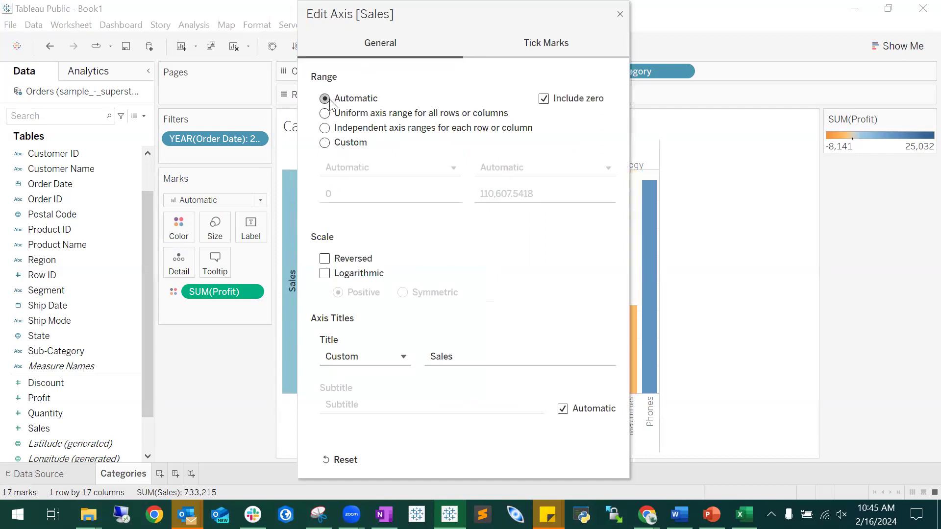
click(339, 51)
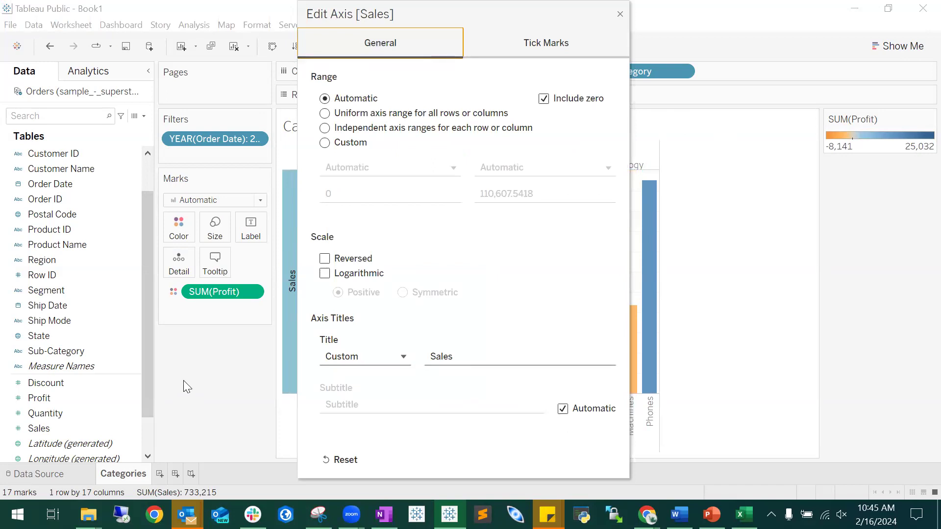
key(Escape)
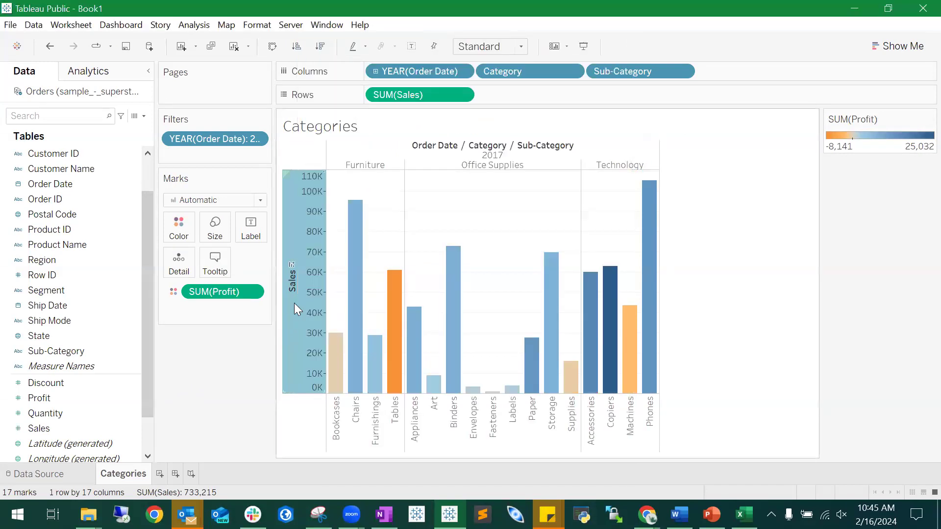
click(754, 200)
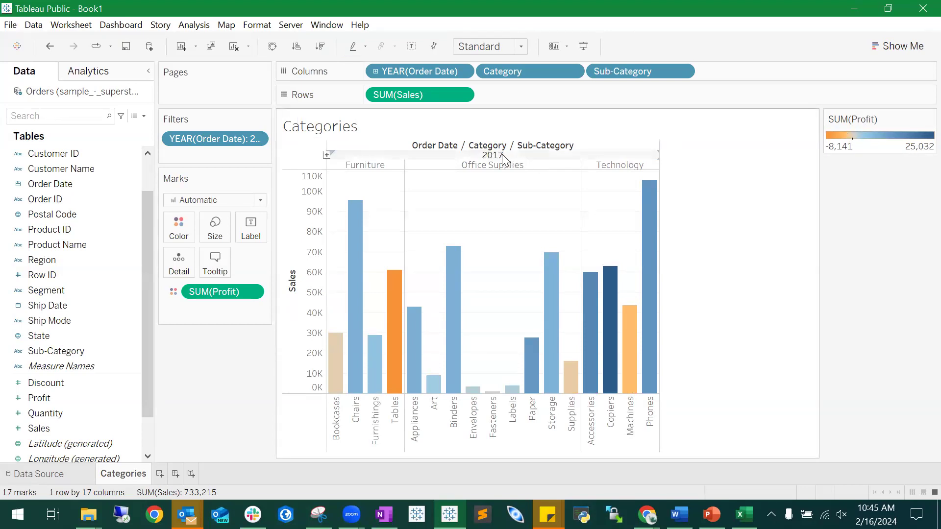
Step: Add a new worksheet after the Categories sheet
mouse_move(342, 399)
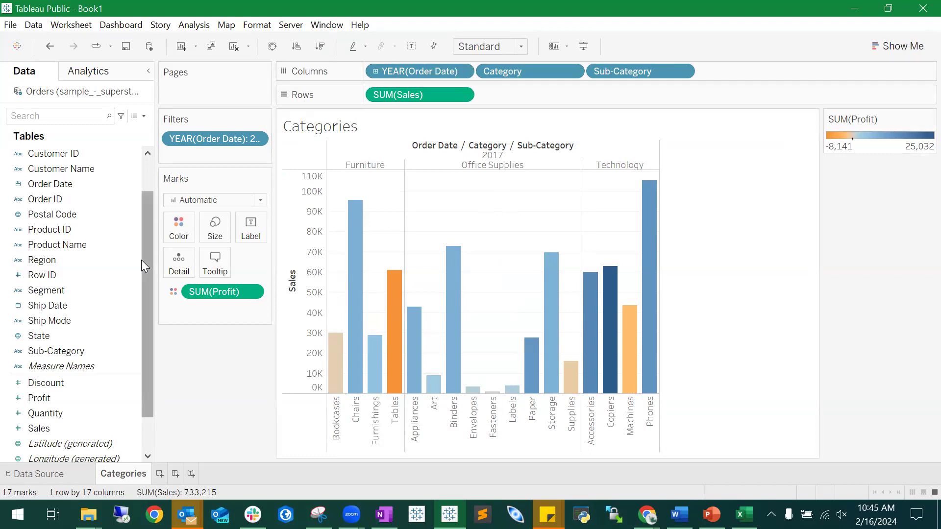
right_click(142, 477)
click(282, 485)
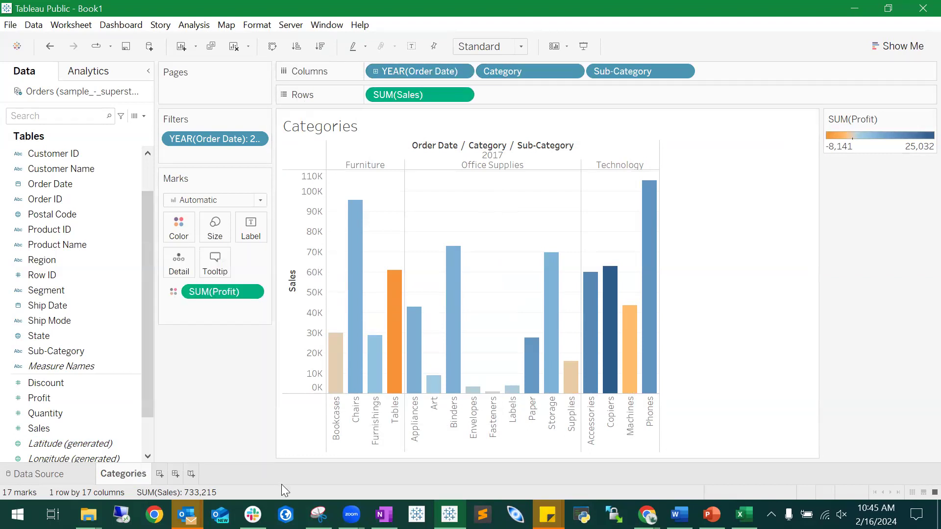
click(160, 475)
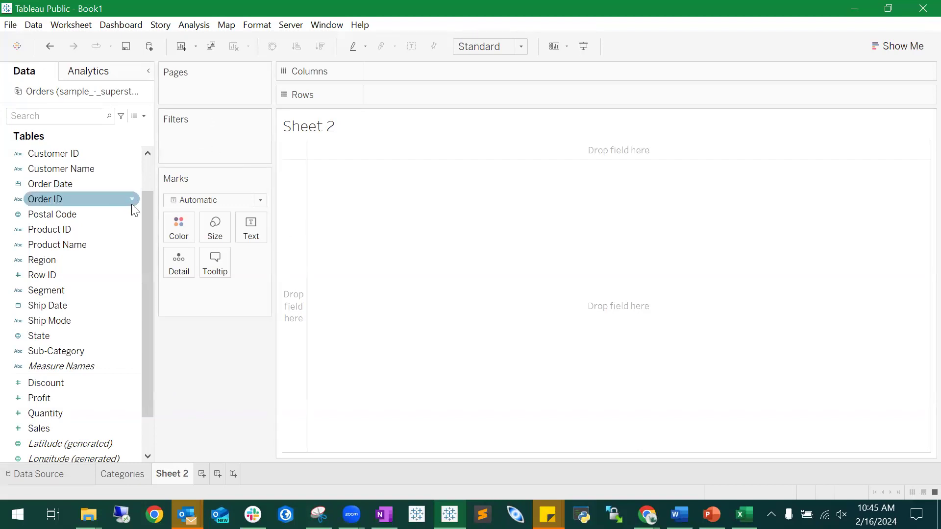
Step: Plot the State field as a map on Sheet 2 using the generated longitude and latitude
drag(147, 203, 150, 248)
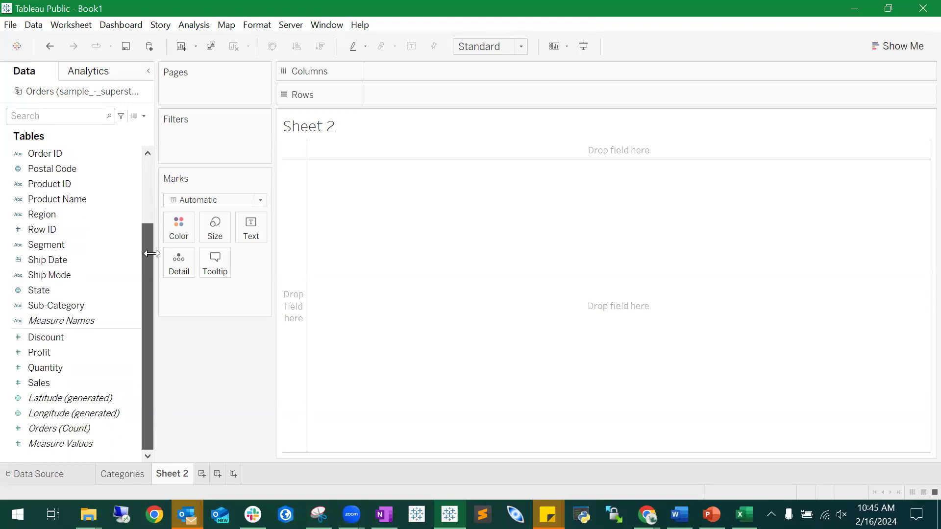
scroll(98, 267, up, 2)
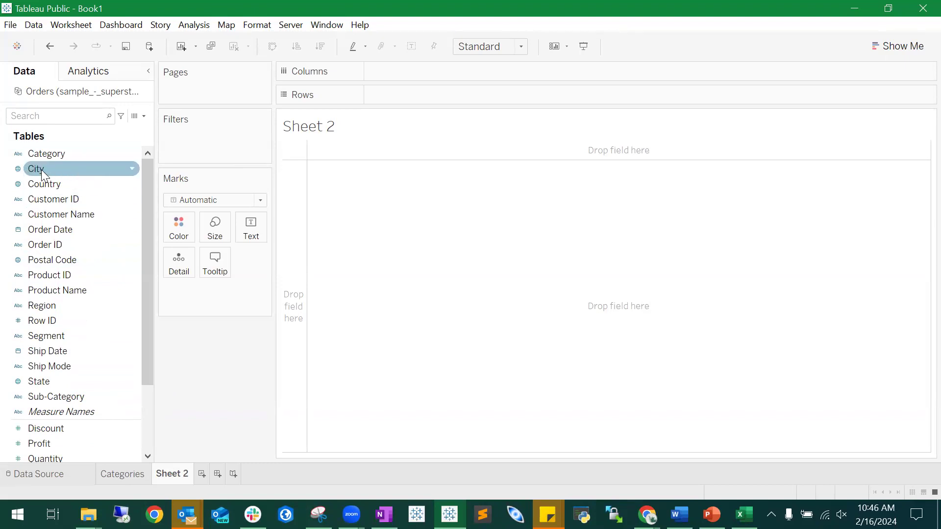
click(62, 182)
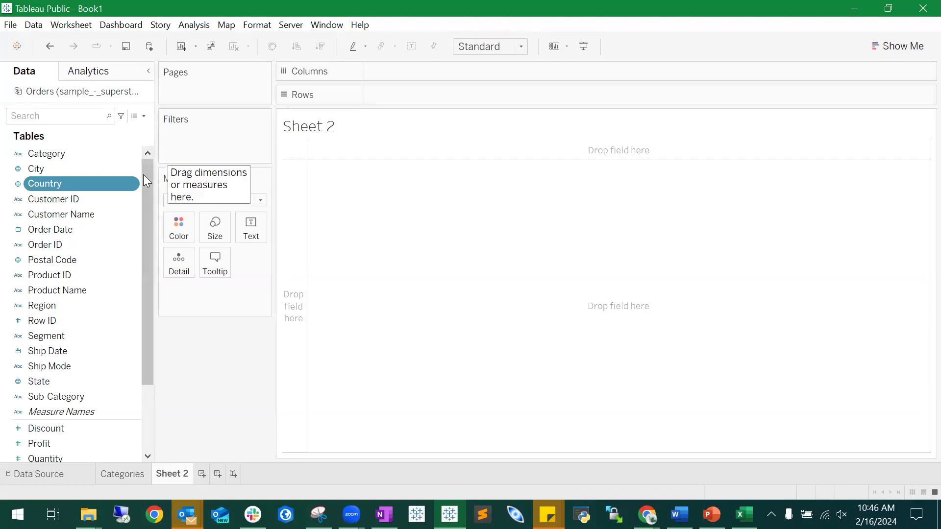
ctrl+click(132, 168)
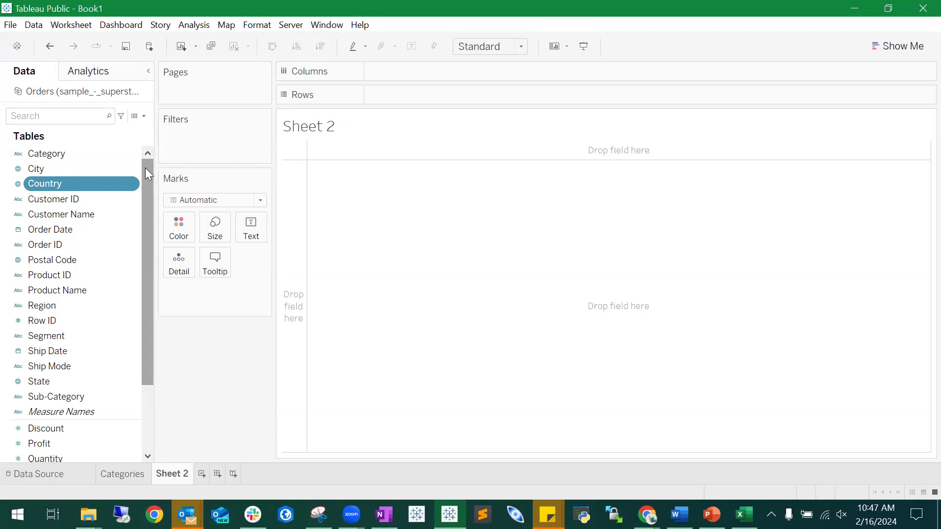
drag(145, 168, 157, 286)
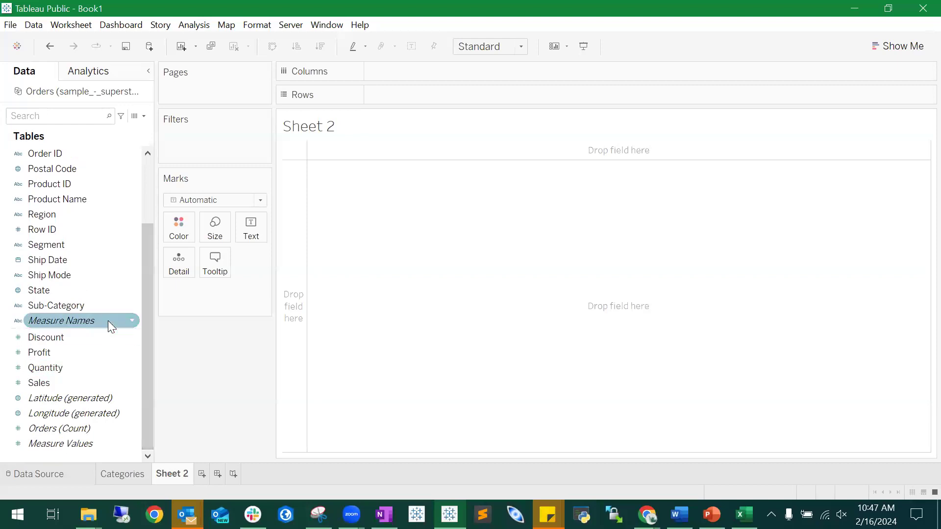
scroll(109, 323, up, 3)
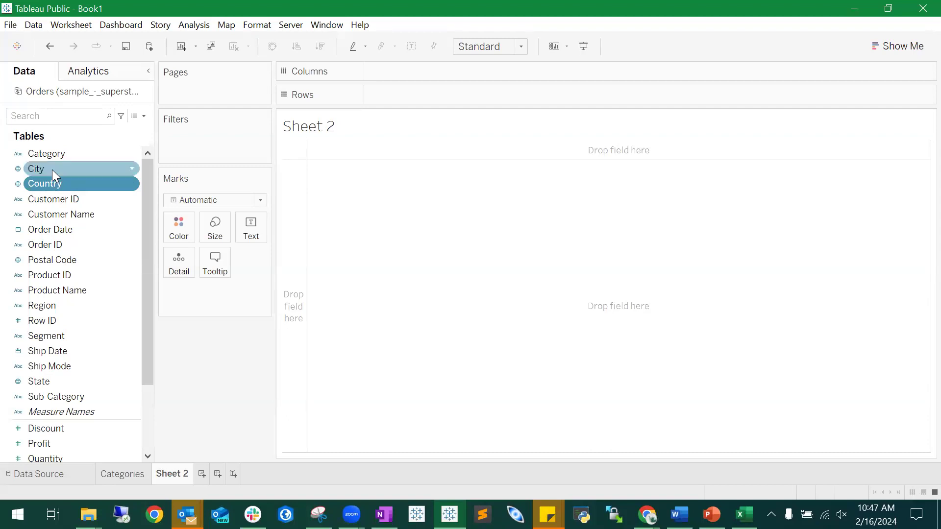
scroll(73, 260, down, 1)
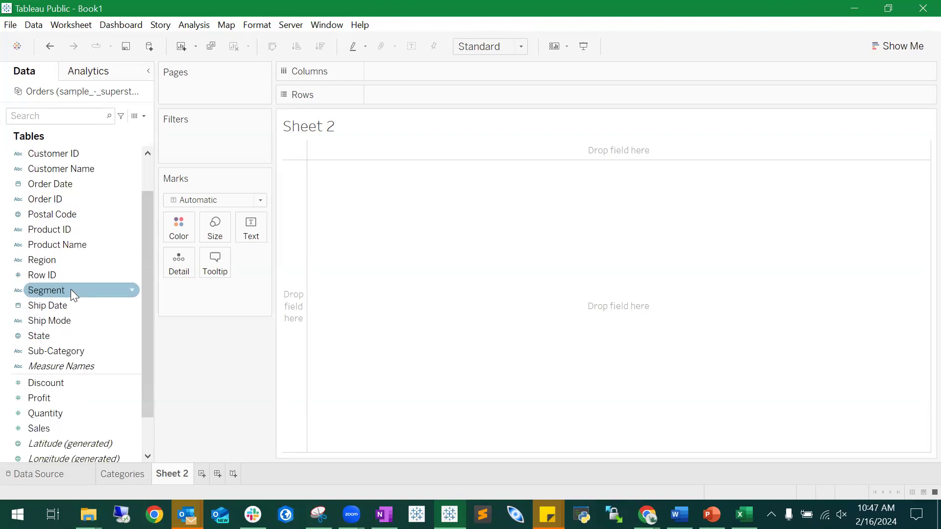
click(42, 338)
double_click(42, 338)
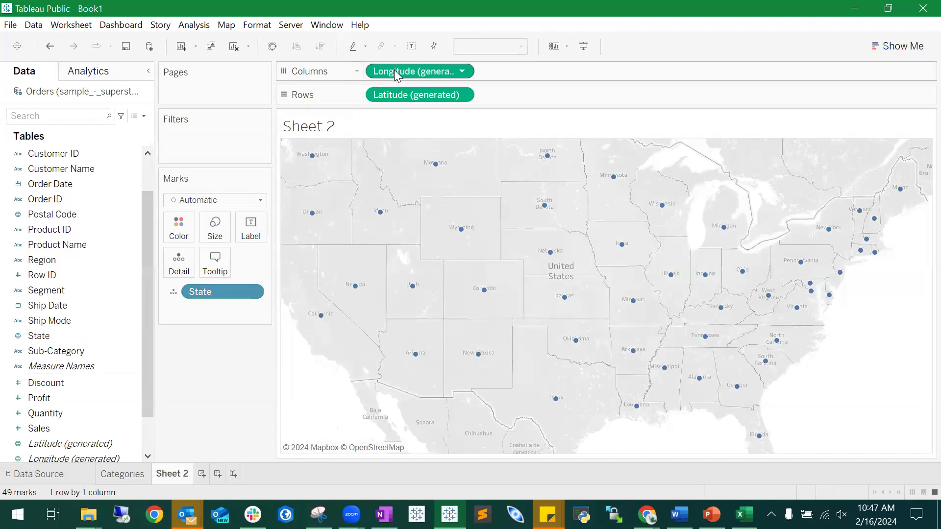
Step: Swap the rows and columns of the state map, and swap them back
scroll(68, 382, down, 1)
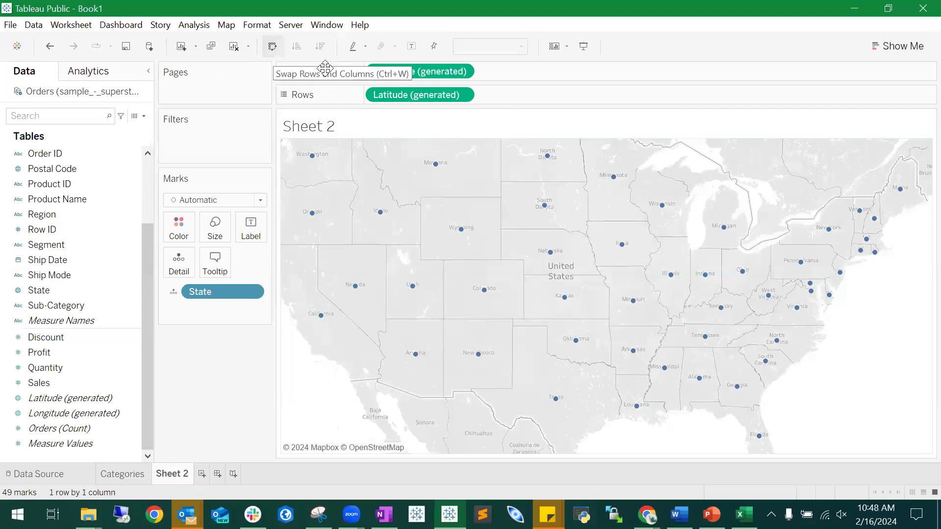
key(ctrl+w)
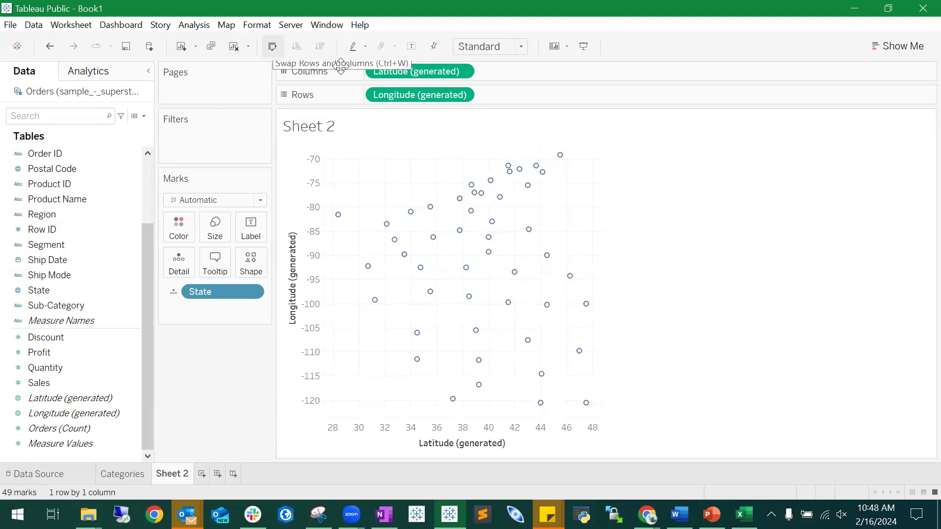
key(ctrl+w)
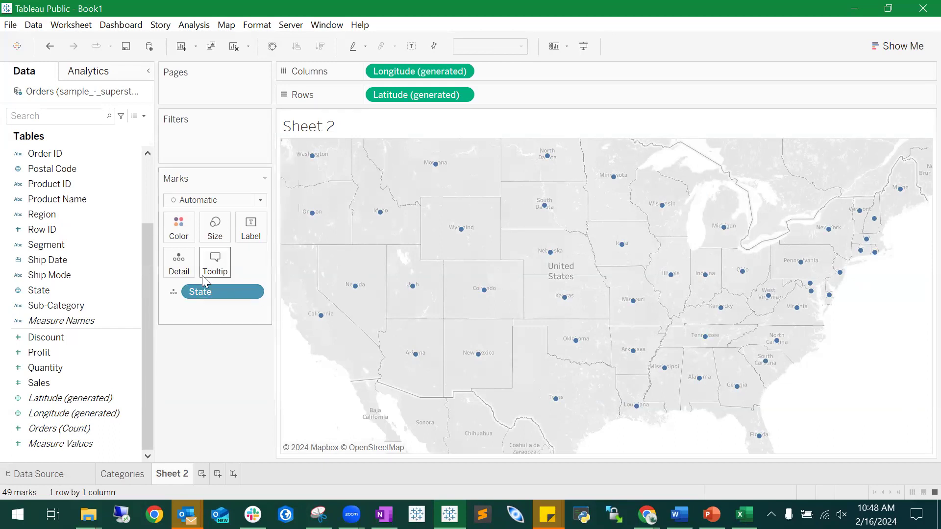
Step: Try coloring the map marks by State, and undo the change
mouse_move(203, 296)
mouse_down()
mouse_move(413, 172)
mouse_move(205, 293)
mouse_up()
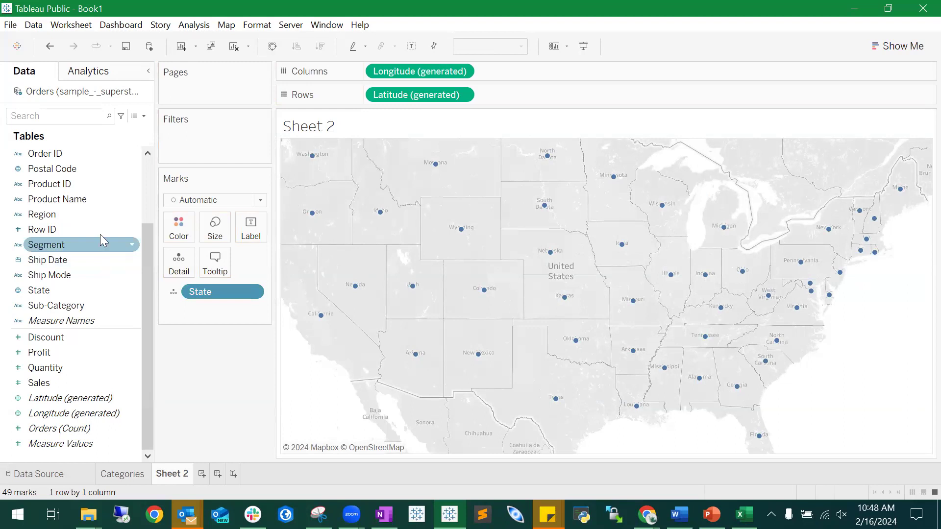
scroll(147, 285, up, 3)
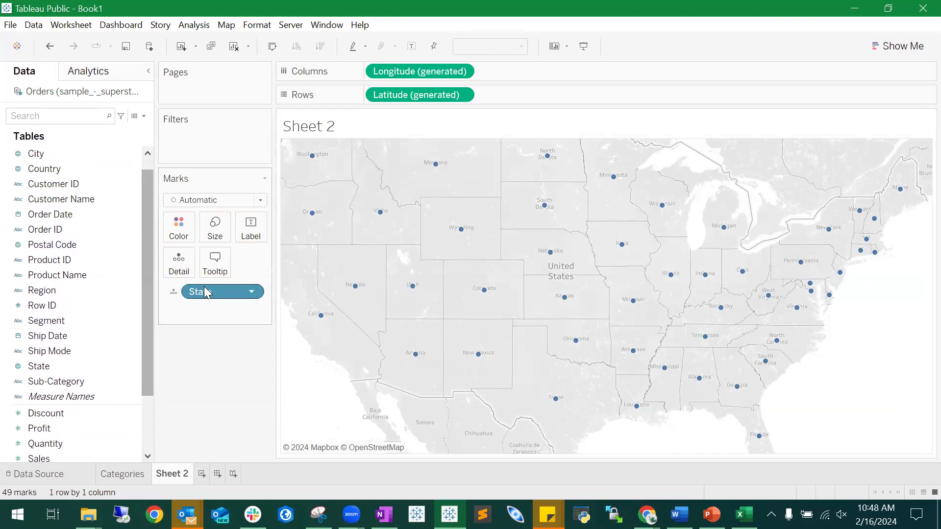
drag(201, 293, 169, 225)
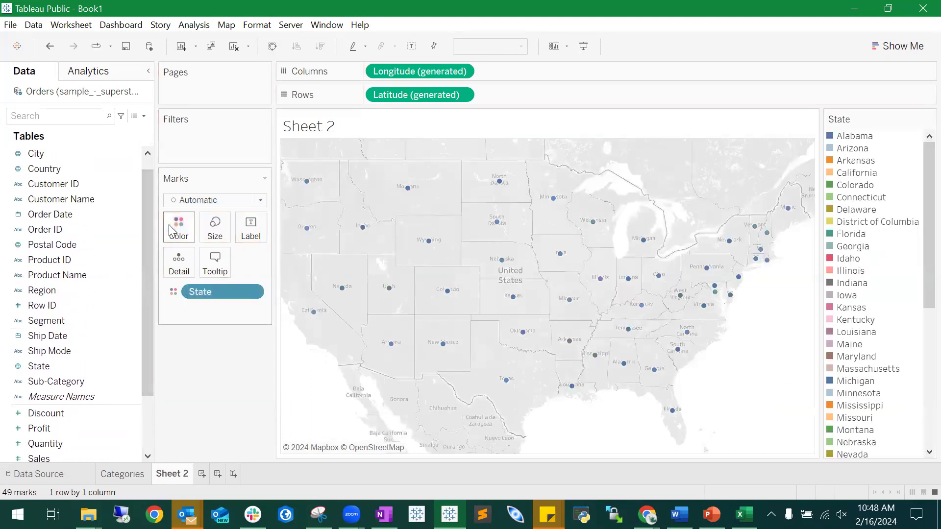
click(49, 49)
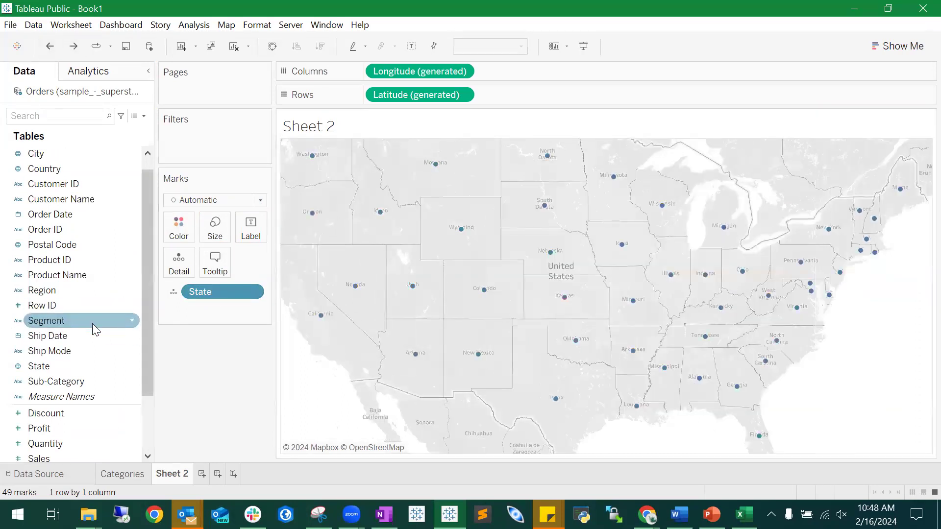
Step: Color the state map by Region and change its mark type to Map
scroll(93, 304, up, 1)
scroll(68, 252, down, 1)
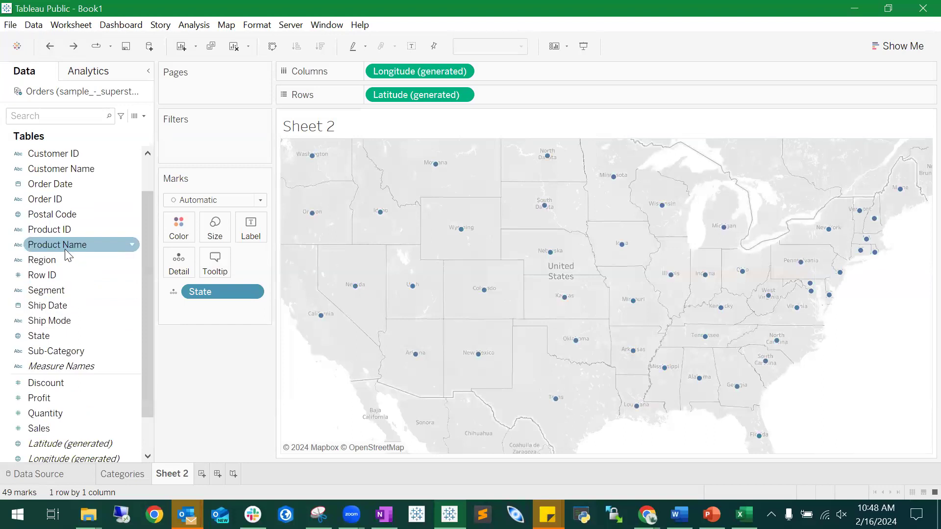
scroll(68, 253, down, 1)
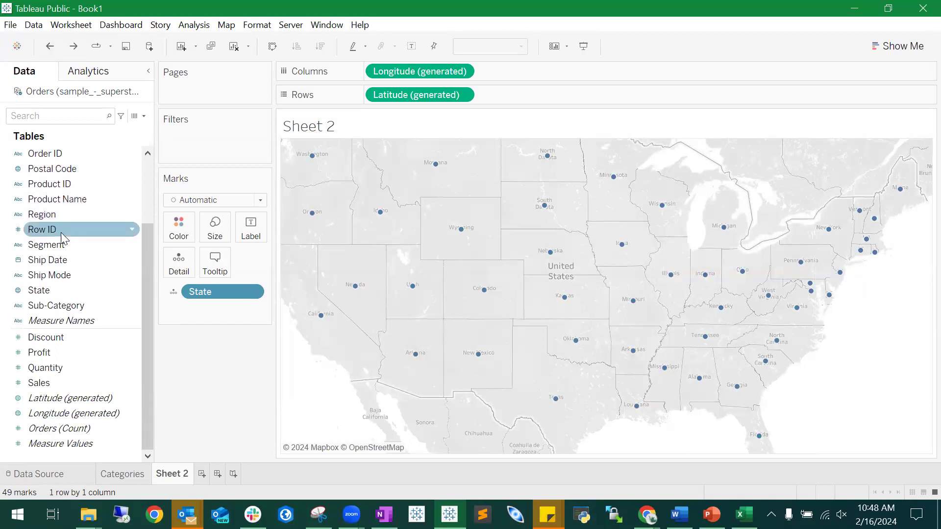
drag(42, 220, 179, 239)
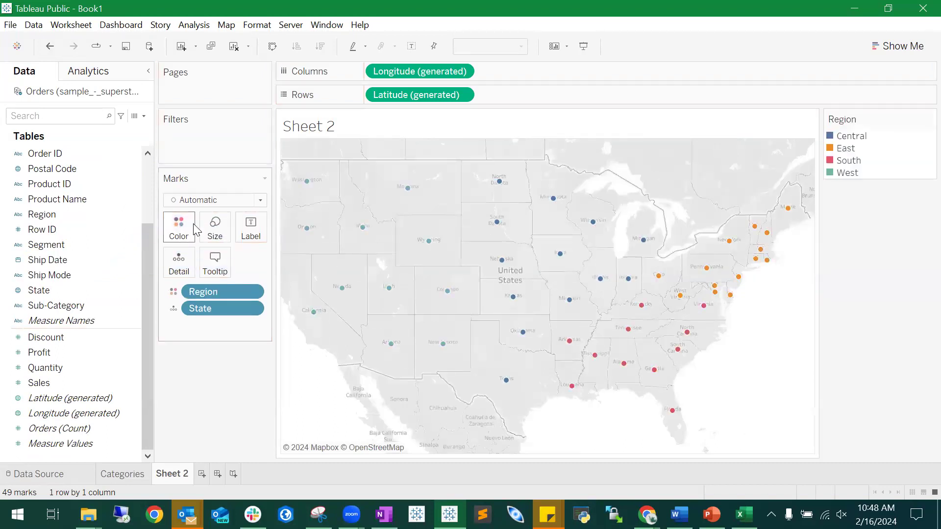
click(237, 200)
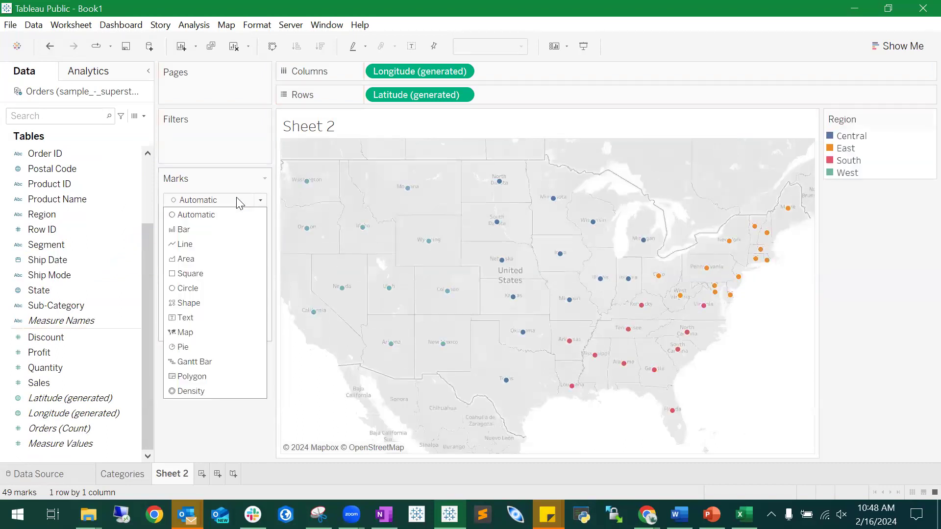
click(214, 333)
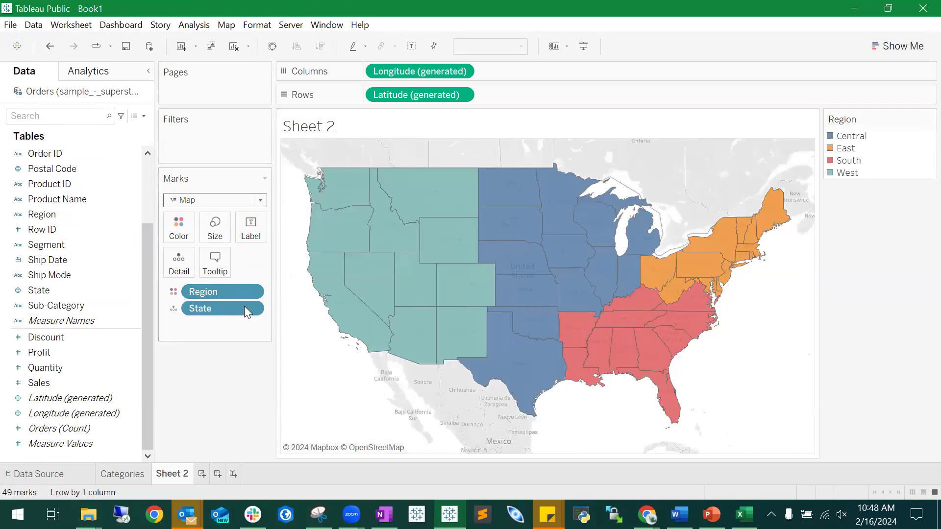
Step: Remove Region from the map's marks and return the mark type to Automatic
right_click(211, 293)
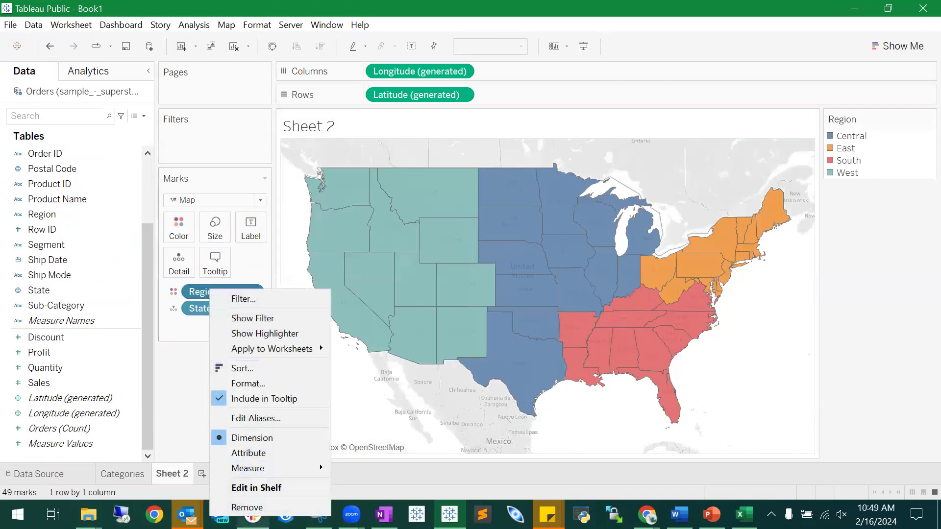
click(247, 510)
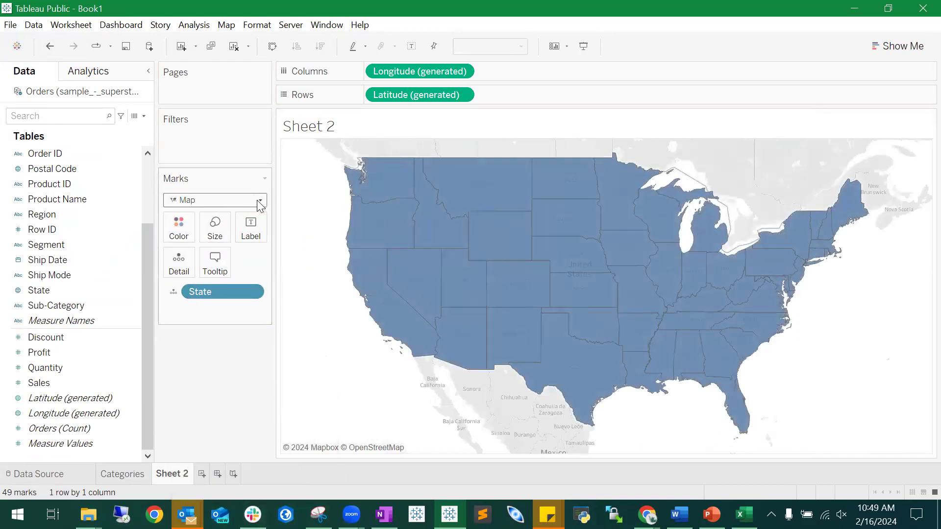
click(260, 201)
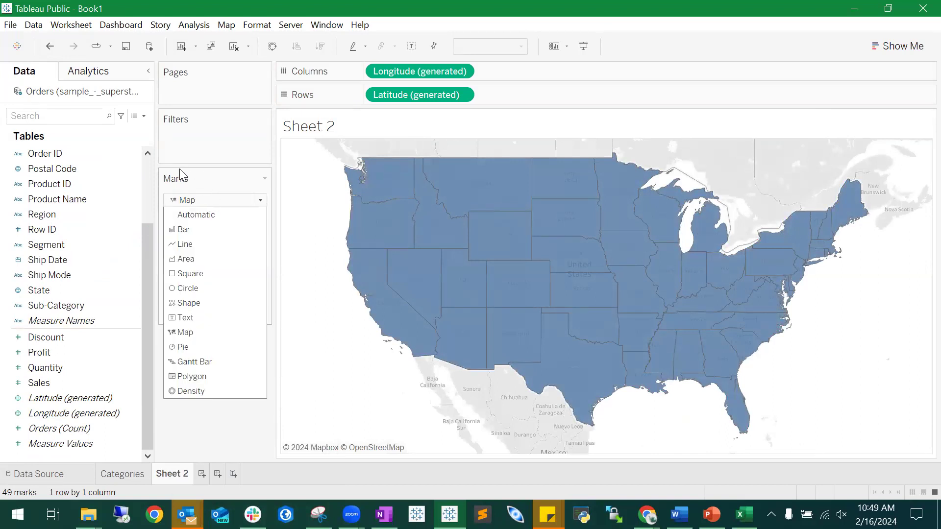
click(198, 215)
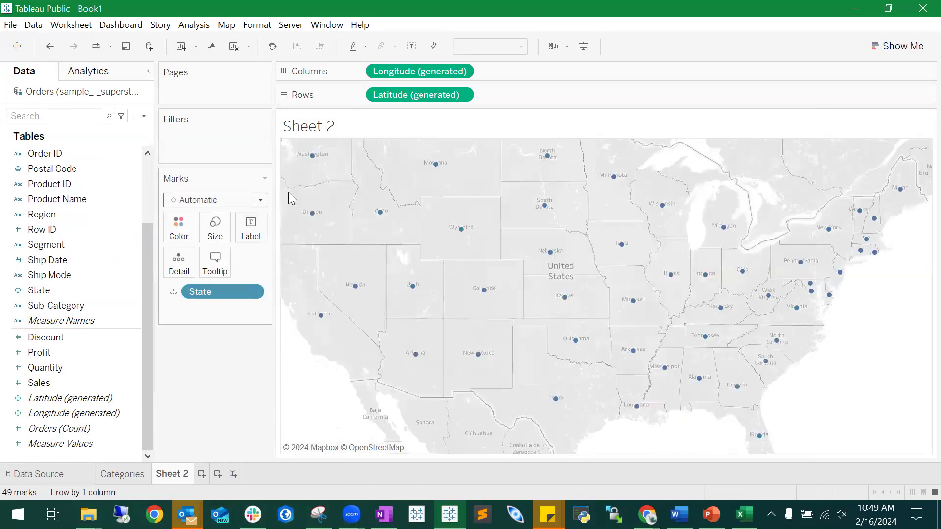
Step: Change the mark type of the state map to Map for filled states
click(221, 202)
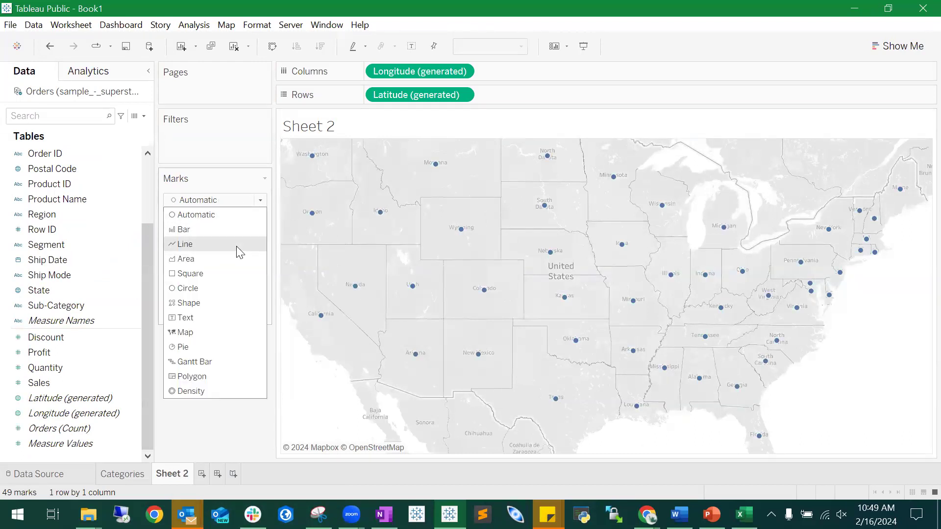
click(208, 332)
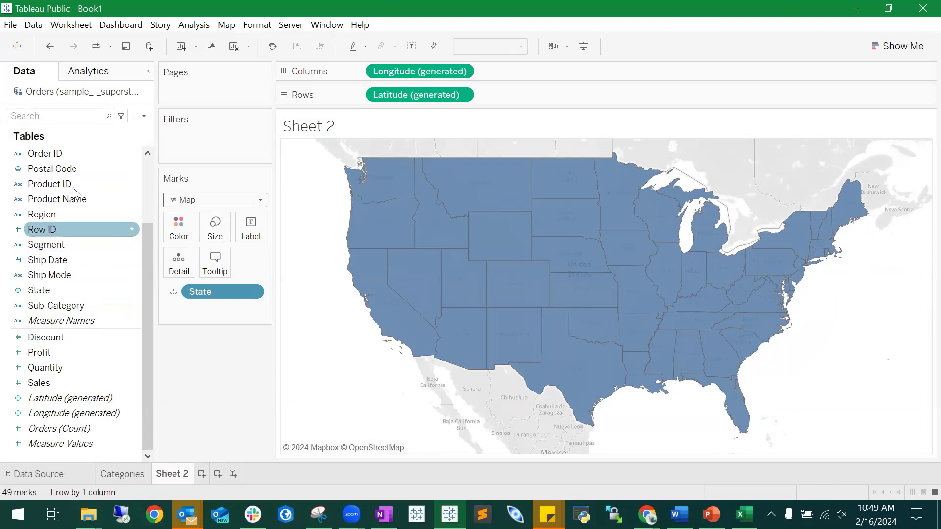
Step: Add a Region filter to the state map and select South
scroll(75, 188, up, 2)
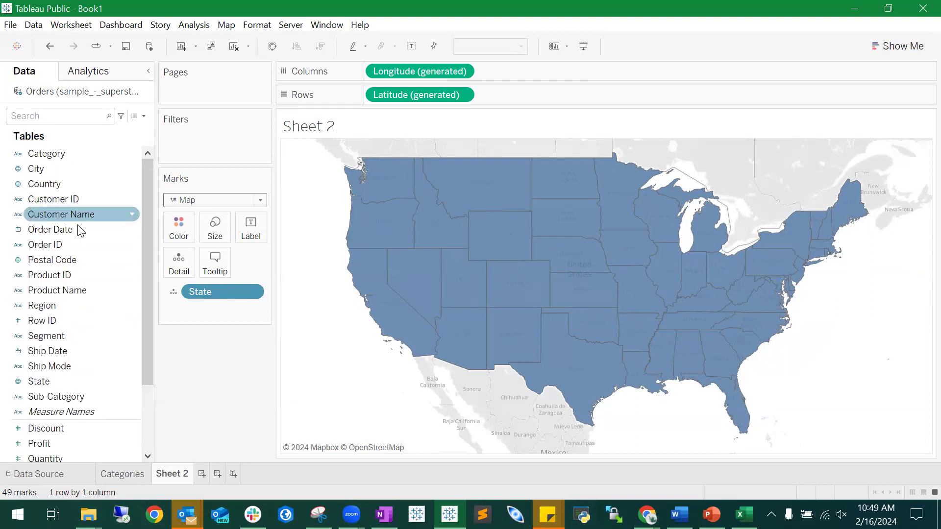
drag(74, 308, 221, 151)
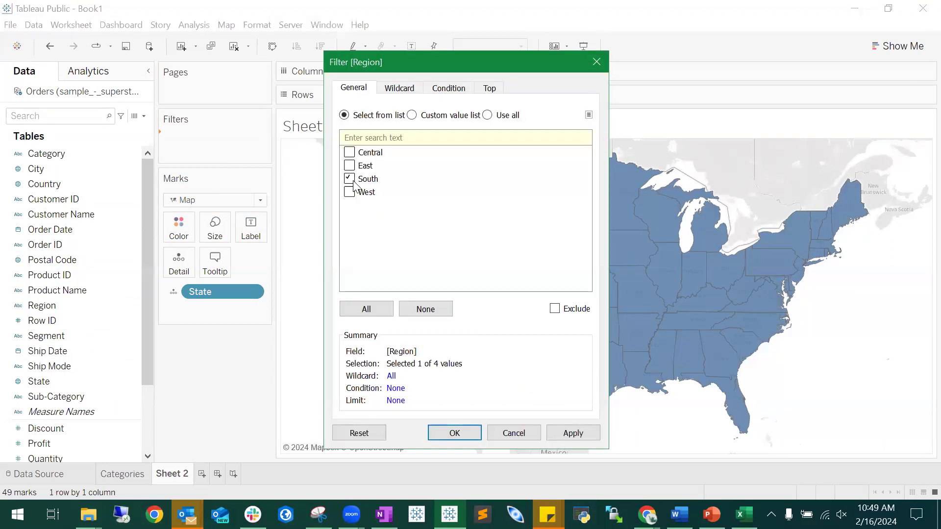
Step: Apply the Region filter for South and color the states on the map by Sales
click(465, 434)
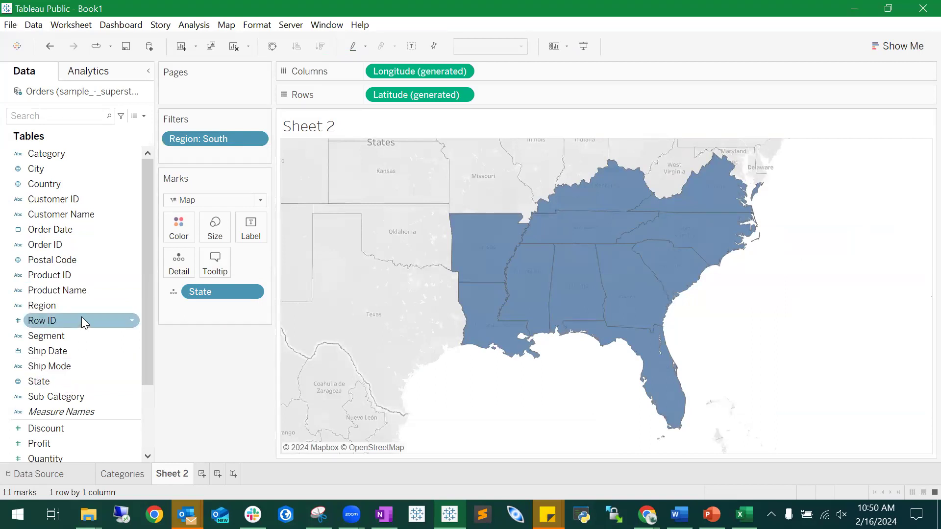
scroll(74, 377, down, 1)
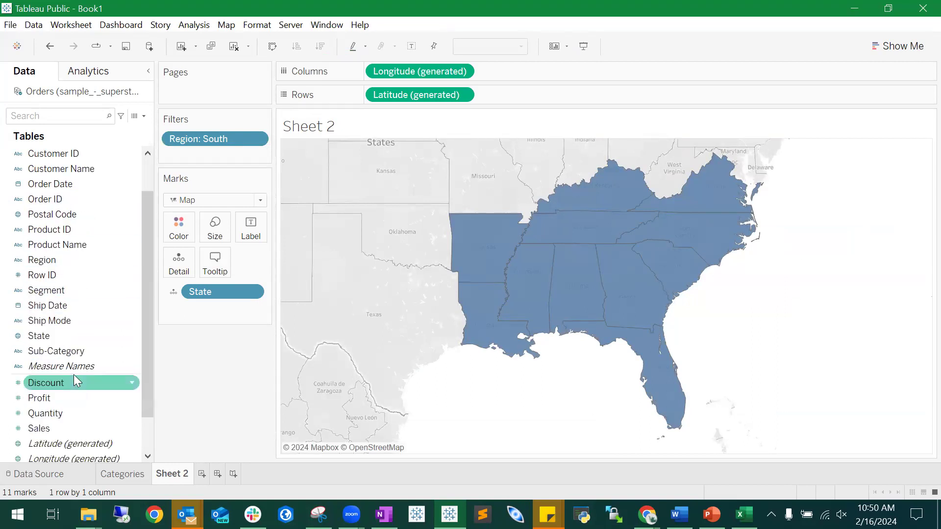
click(50, 427)
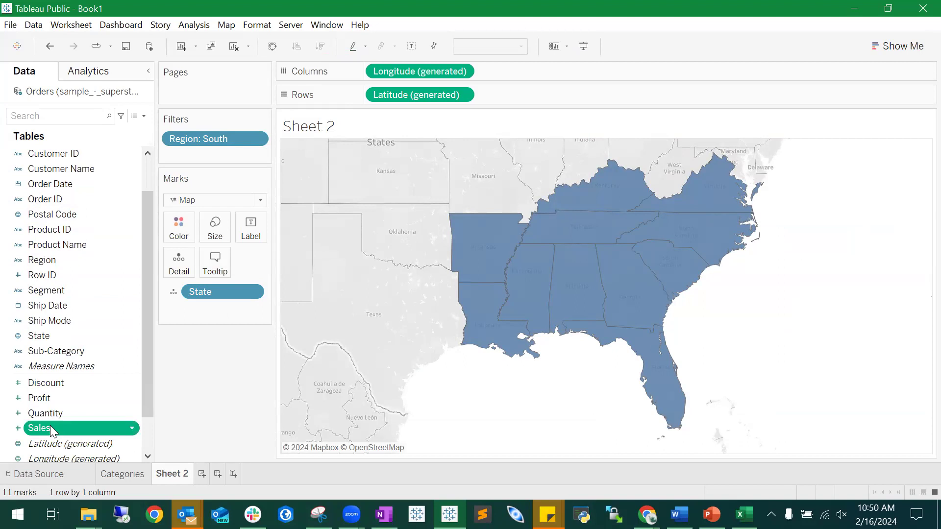
mouse_move(50, 425)
mouse_down()
mouse_move(183, 265)
mouse_move(181, 236)
mouse_up()
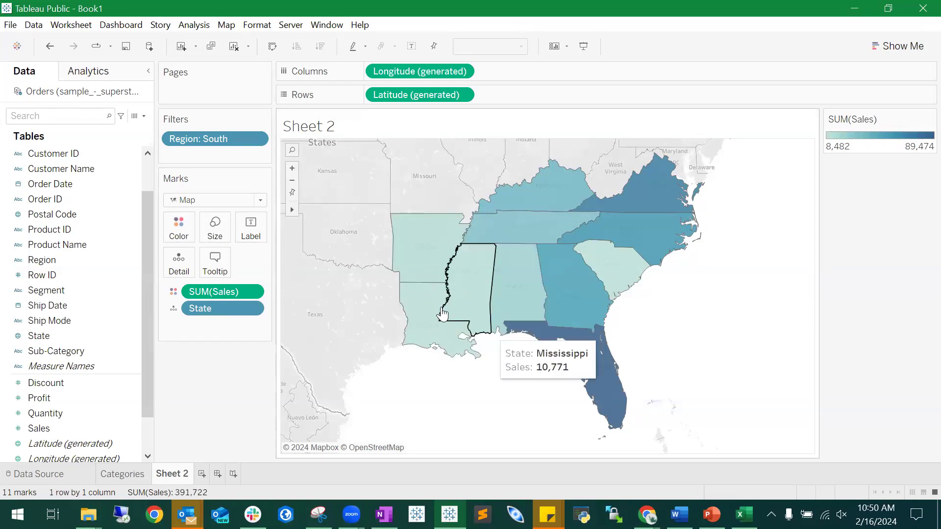
Step: Review the map's tooltip text and the fields that can be inserted into it
click(216, 264)
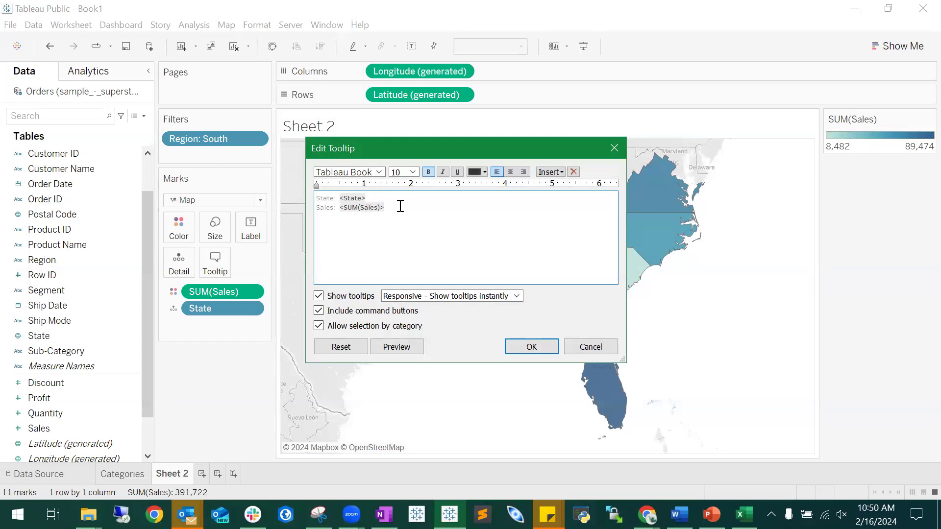
click(359, 211)
click(550, 171)
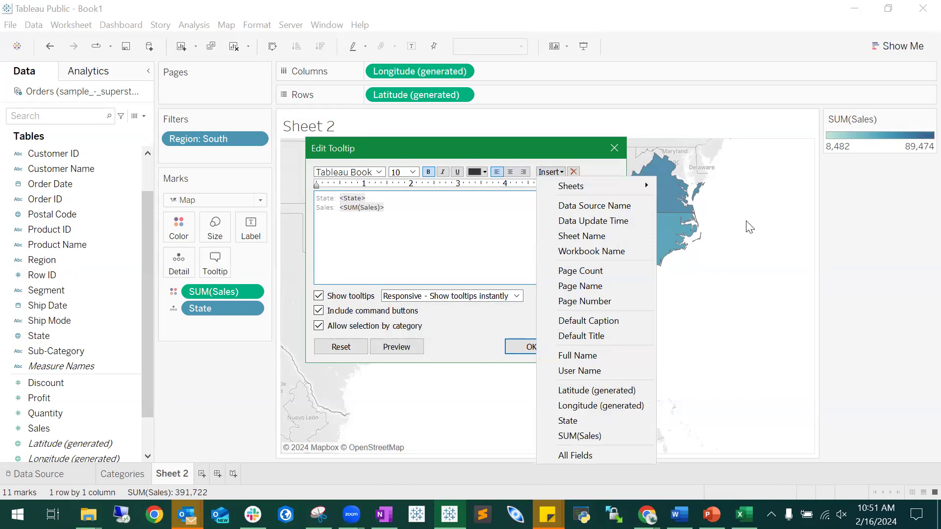
click(615, 148)
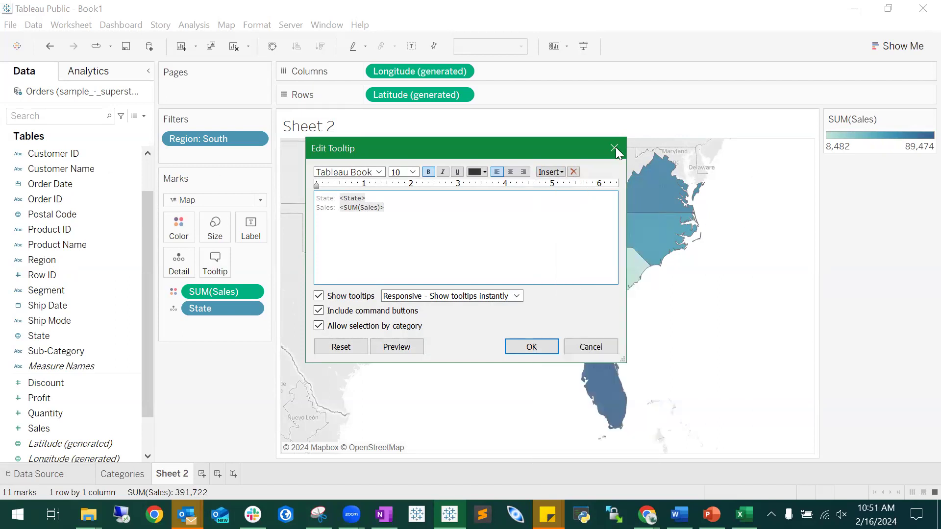
click(616, 148)
Step: Replace Sales with Profit as the measure that colors the states on the map
mouse_move(438, 304)
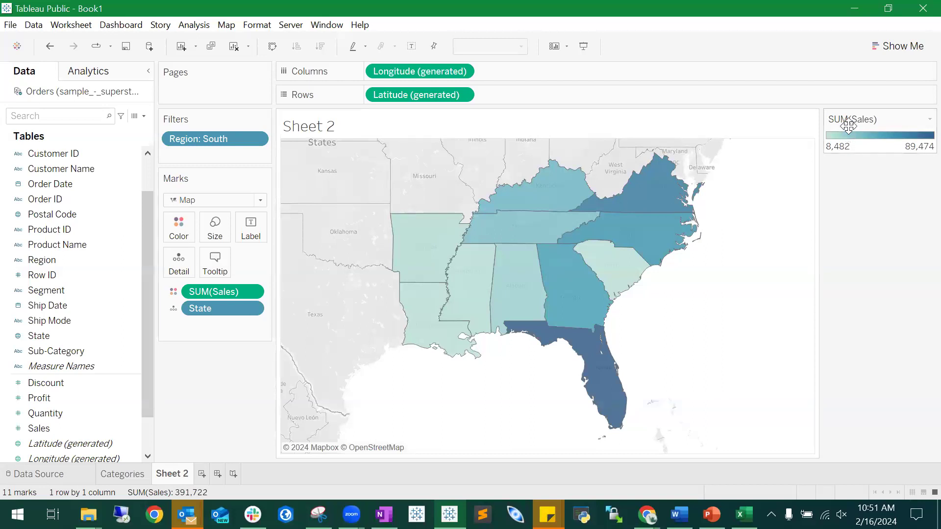
scroll(68, 278, down, 2)
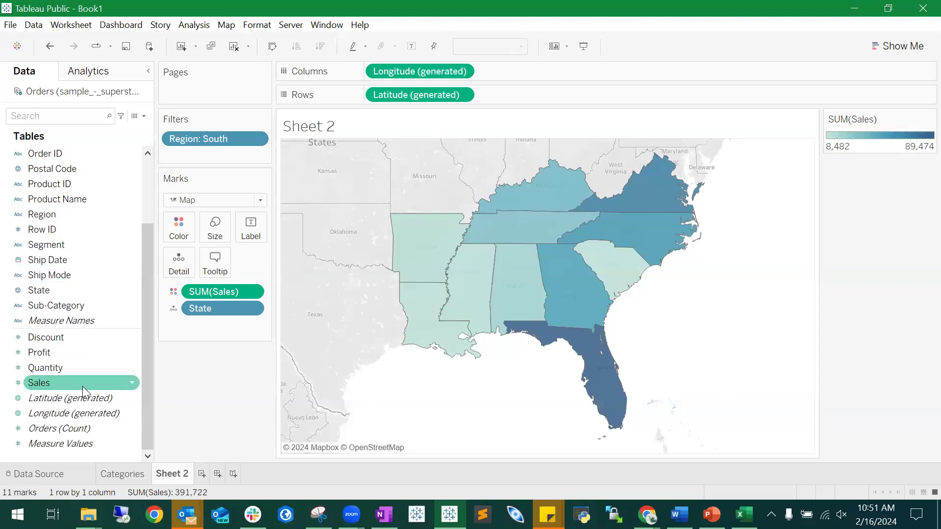
mouse_move(44, 362)
mouse_down()
mouse_move(224, 304)
mouse_move(210, 289)
mouse_move(136, 312)
mouse_move(58, 356)
mouse_move(55, 371)
mouse_move(134, 318)
mouse_move(210, 296)
mouse_move(201, 291)
mouse_move(205, 307)
mouse_move(202, 295)
mouse_up()
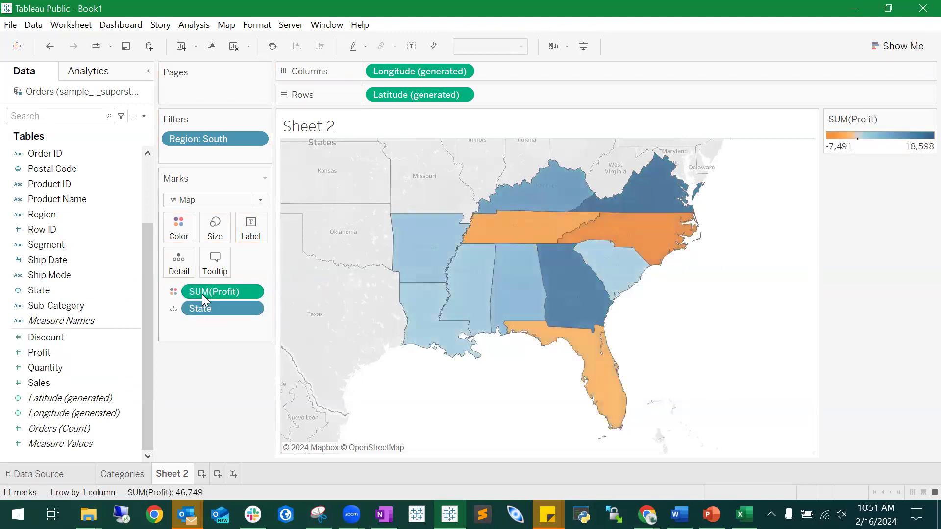
mouse_move(605, 235)
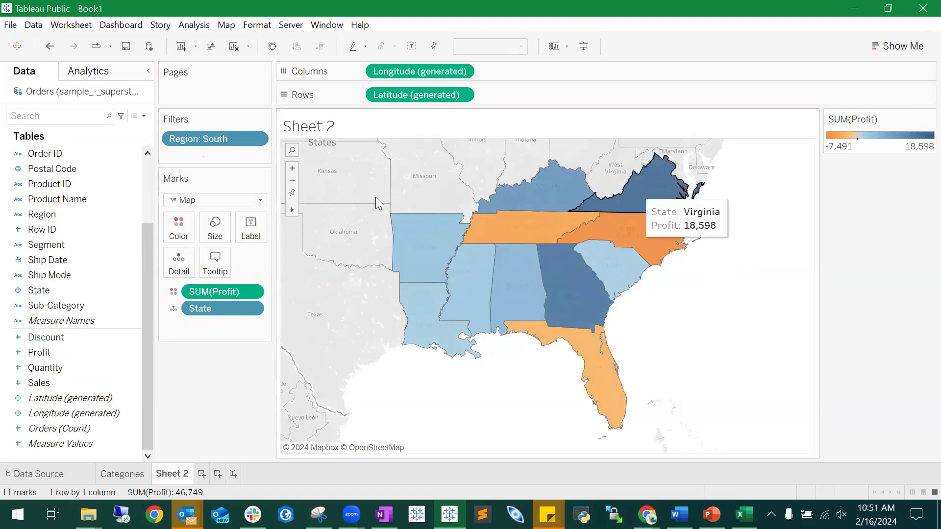
scroll(402, 264, down, 1)
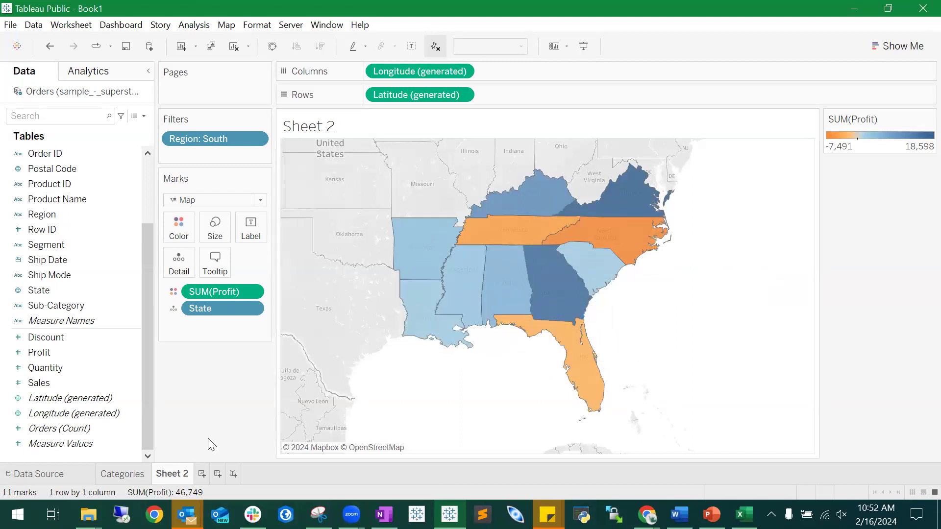
Step: Rename the Sheet 2 worksheet as Map
double_click(171, 475)
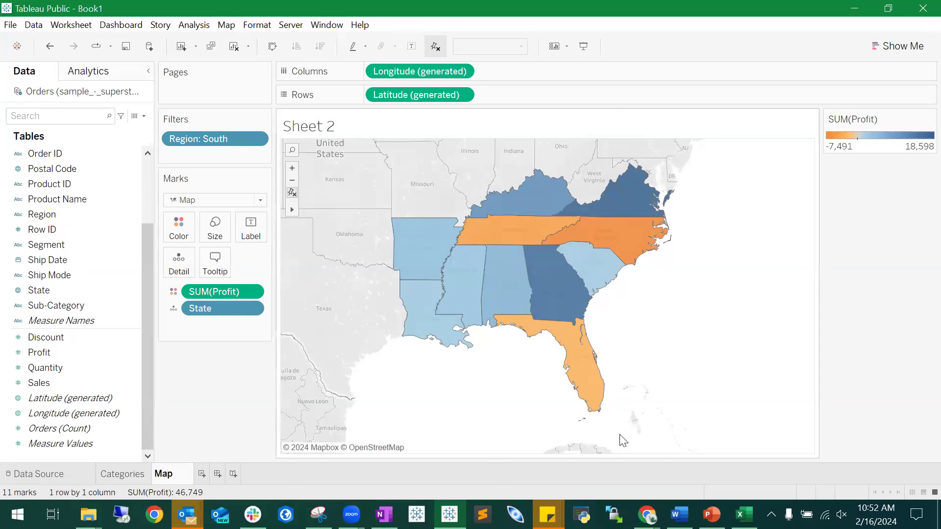
key(Return)
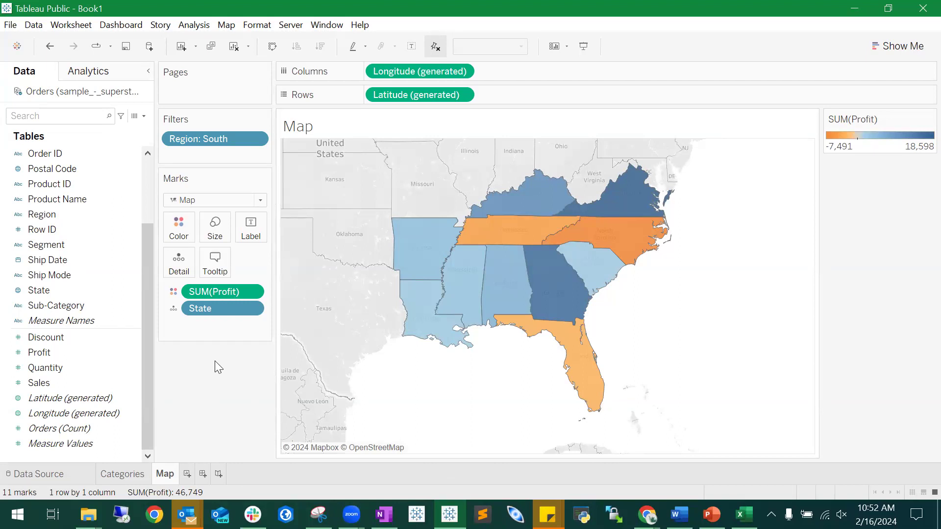
mouse_move(526, 247)
mouse_move(576, 241)
mouse_move(532, 310)
mouse_move(559, 260)
Step: Duplicate the Map worksheet and convert the copy to a horizontal bar chart of profit by state
right_click(167, 472)
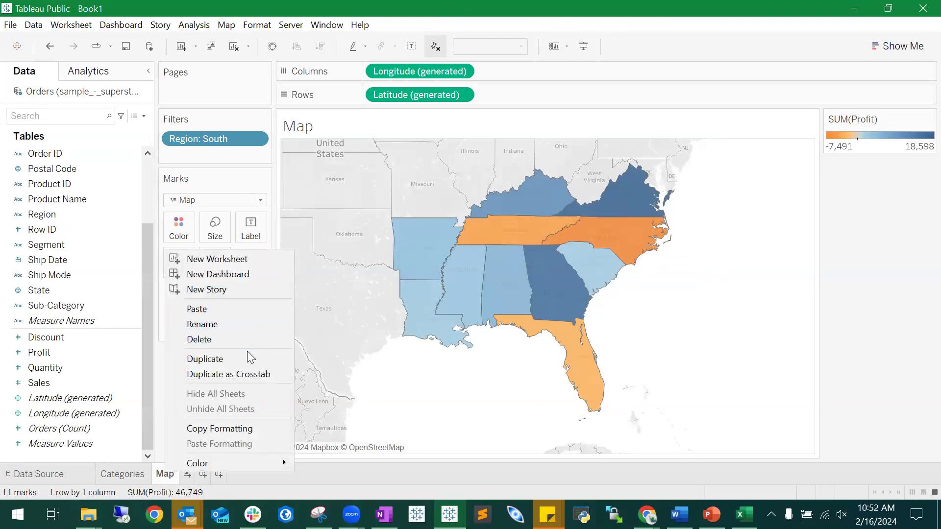
click(230, 360)
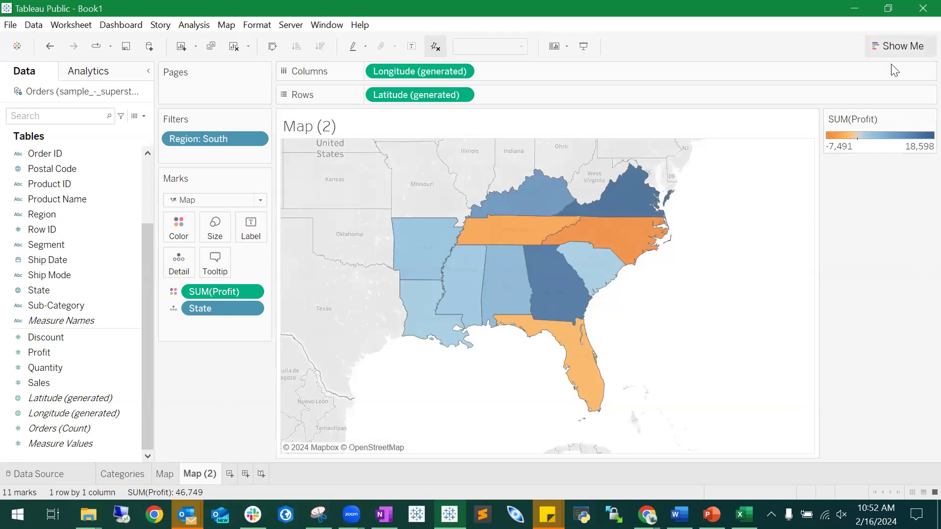
click(897, 46)
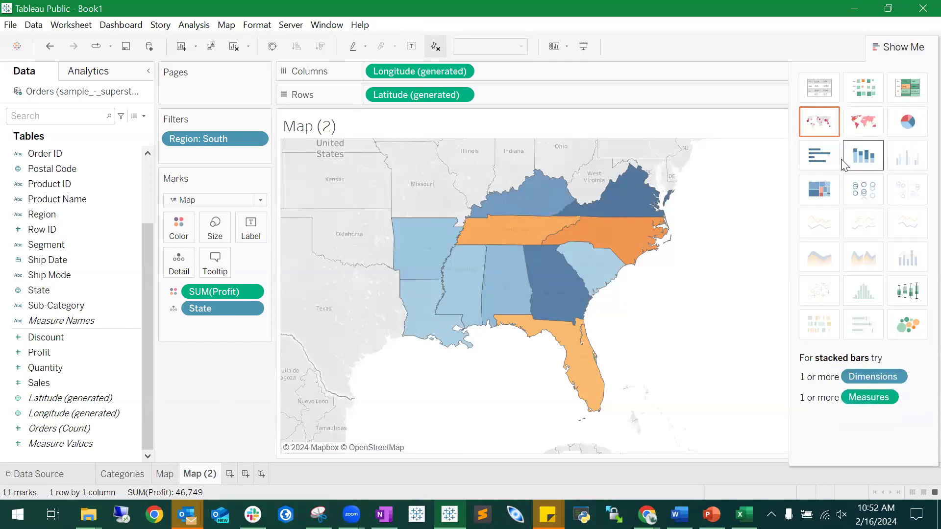
click(828, 170)
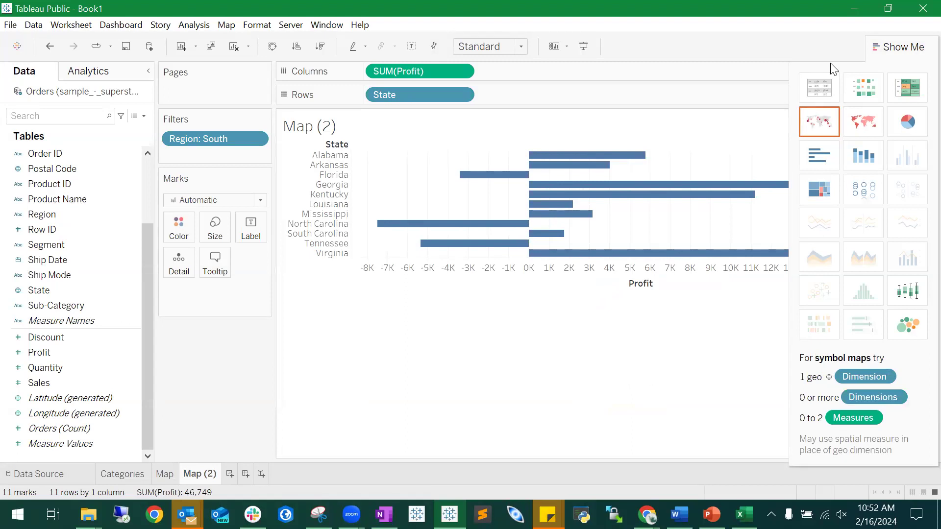
click(898, 47)
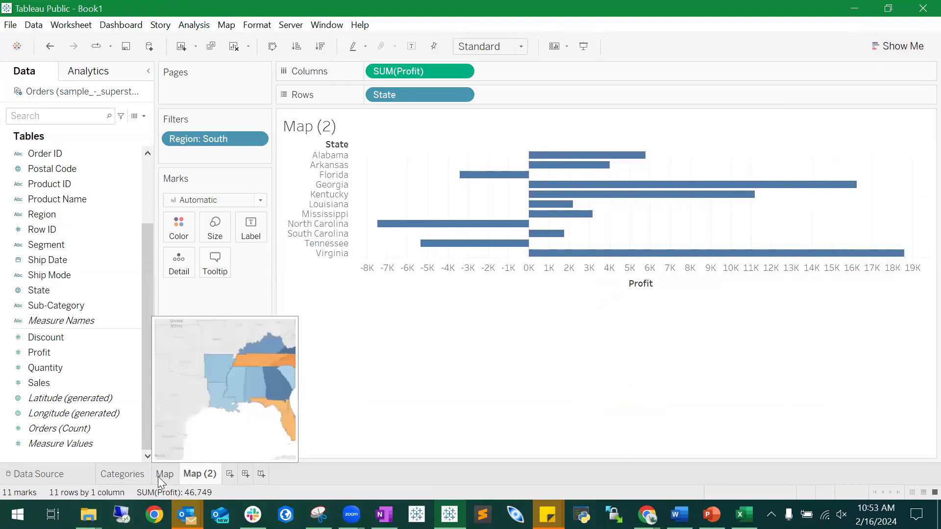
Step: Keep only the negative-profit states Florida, North Carolina and Tennessee in the bar chart
mouse_move(161, 476)
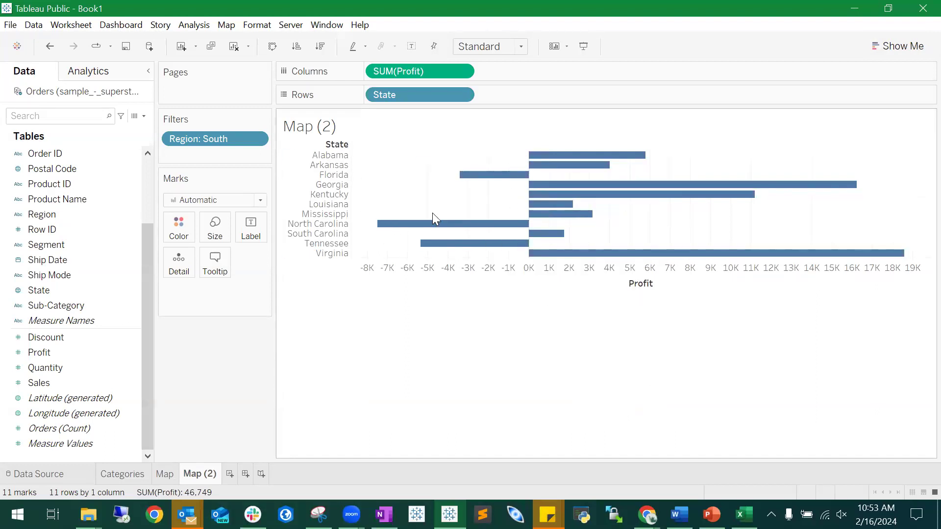
mouse_move(496, 245)
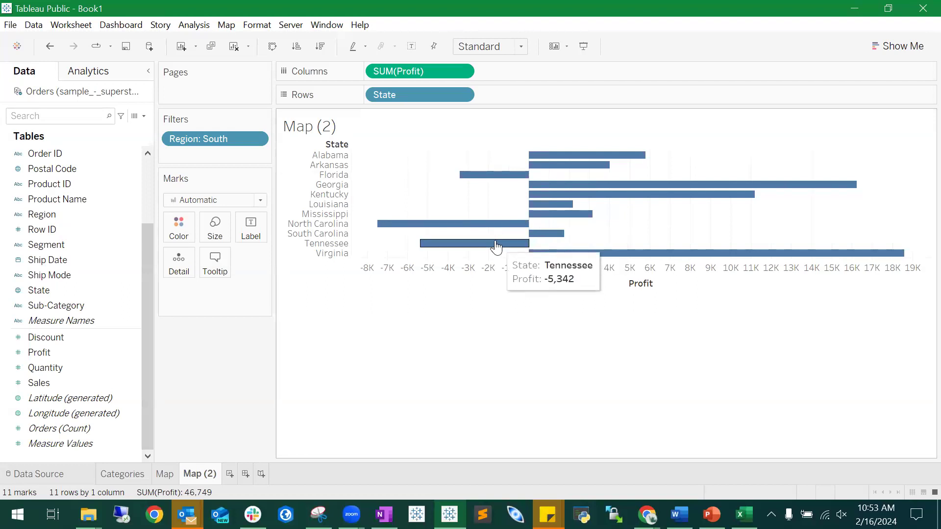
click(337, 175)
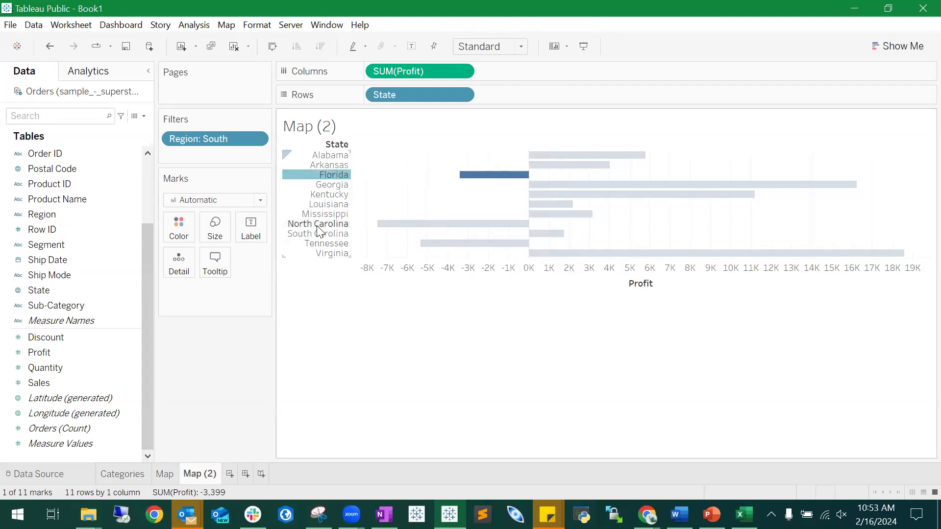
shift+click(318, 226)
click(336, 174)
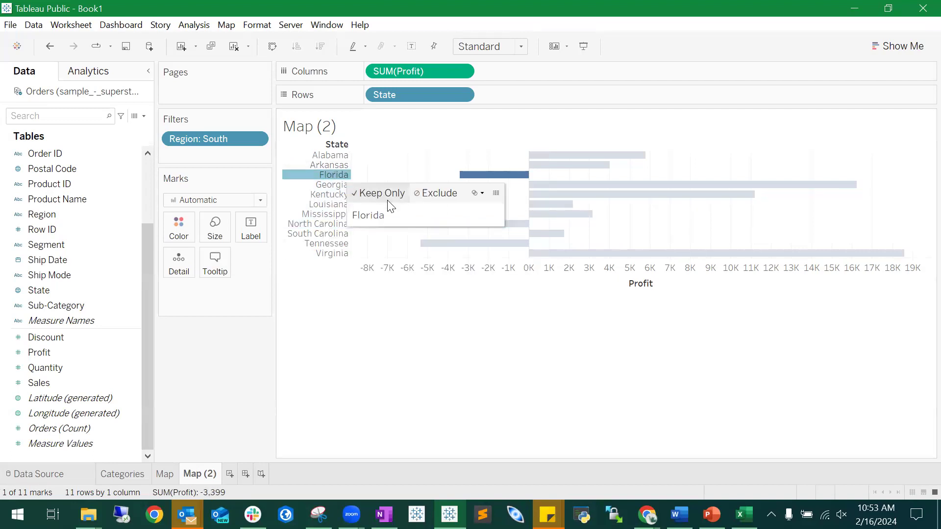
ctrl+click(324, 224)
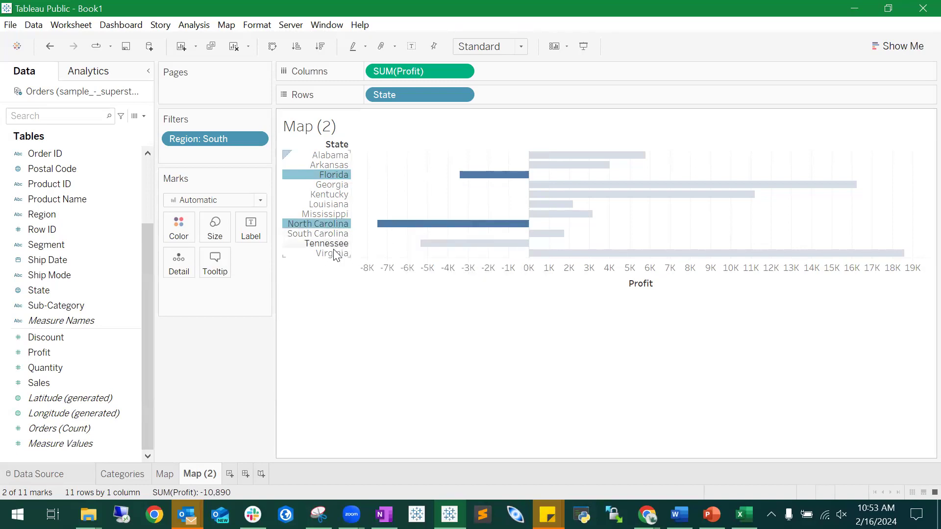
ctrl+click(332, 246)
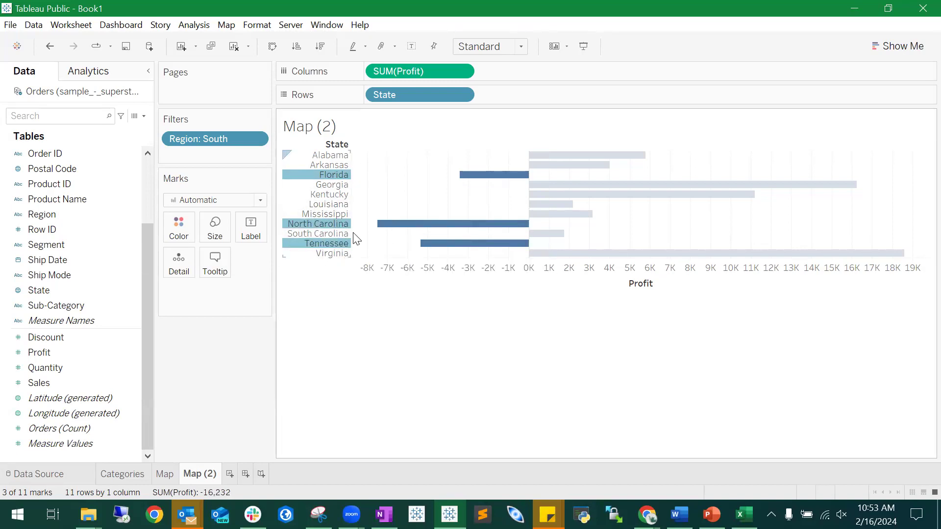
mouse_move(327, 250)
right_click(310, 174)
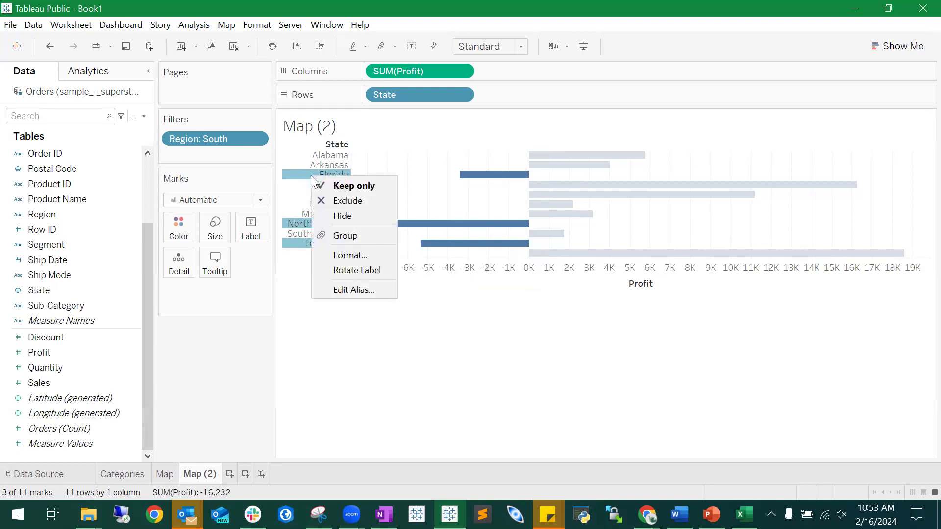
click(379, 183)
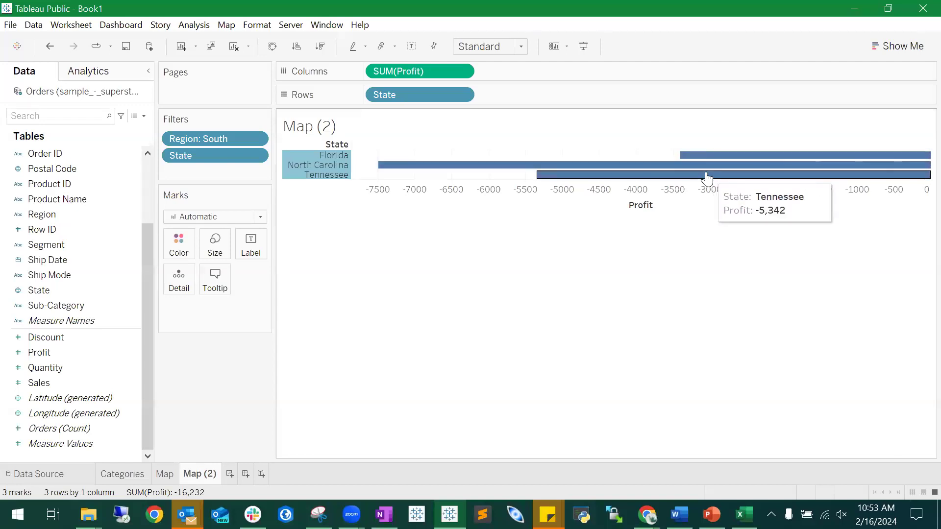
click(347, 240)
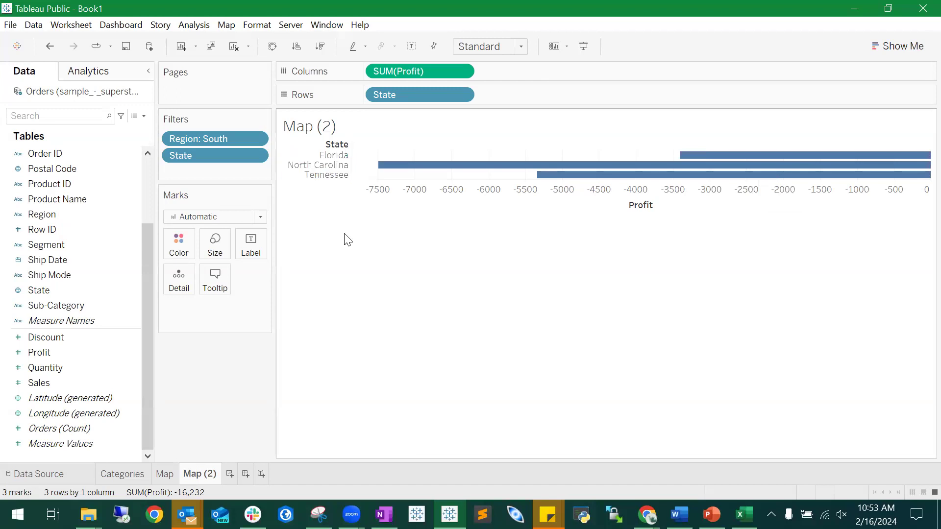
mouse_move(747, 163)
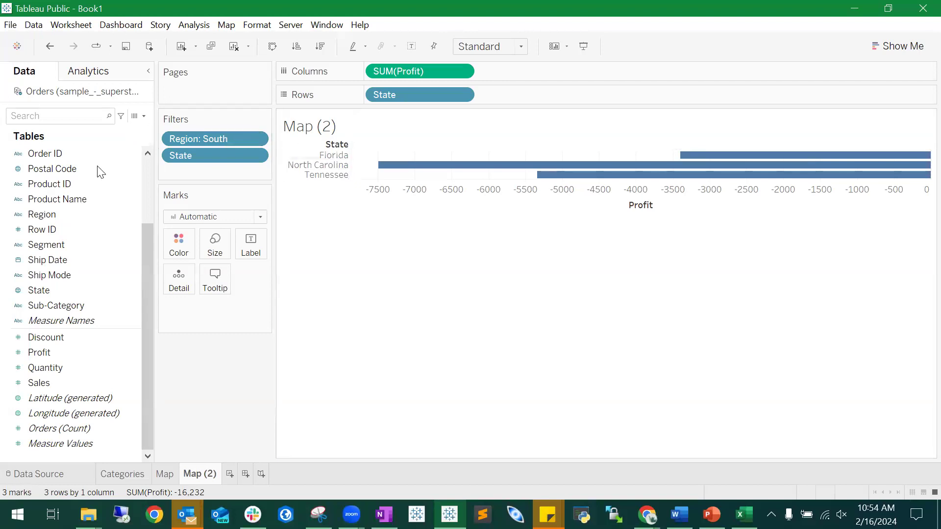
Step: Add City to the rows after State so that profit is broken down by city within each state
scroll(76, 217, up, 2)
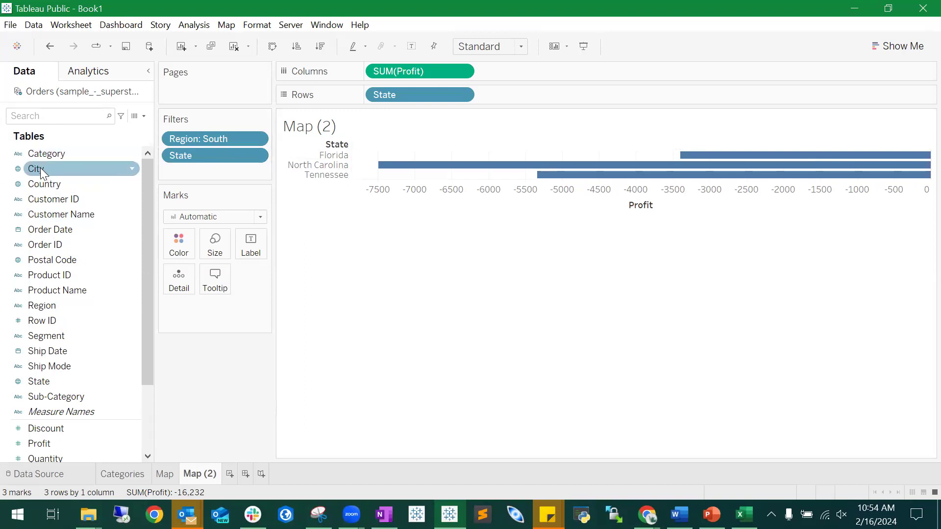
drag(32, 169, 382, 96)
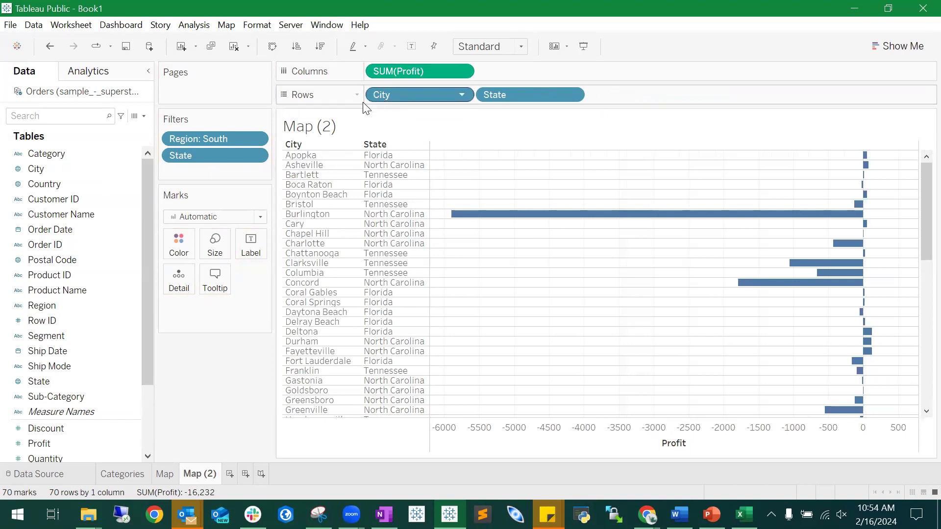
drag(385, 93, 623, 95)
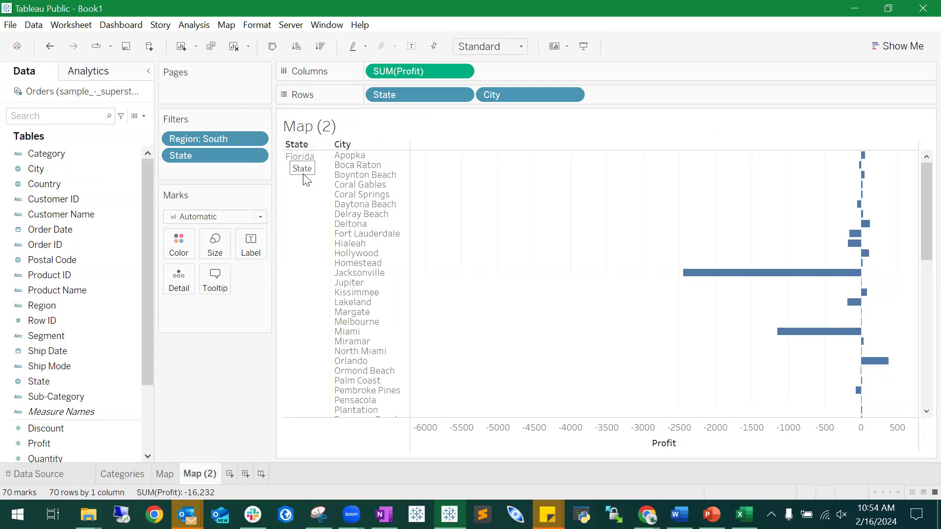
scroll(366, 199, down, 12)
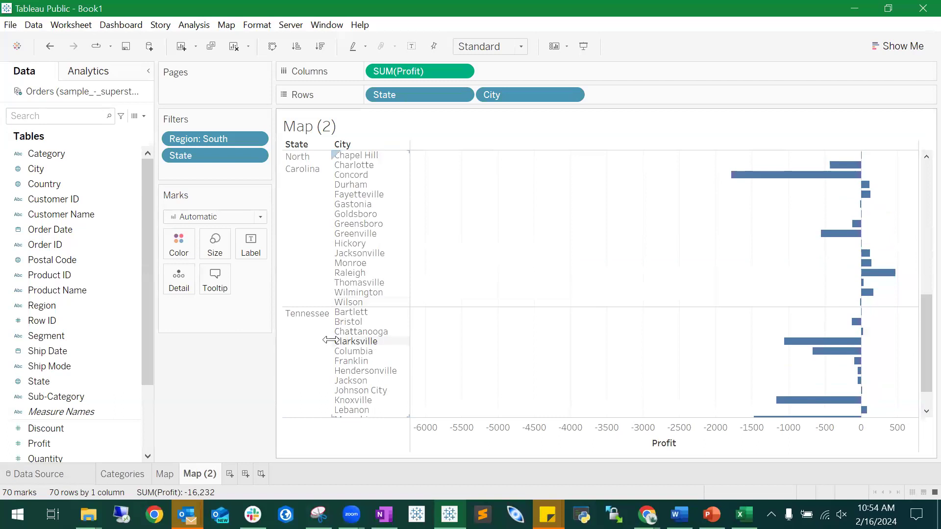
scroll(364, 341, down, 1)
scroll(364, 341, up, 15)
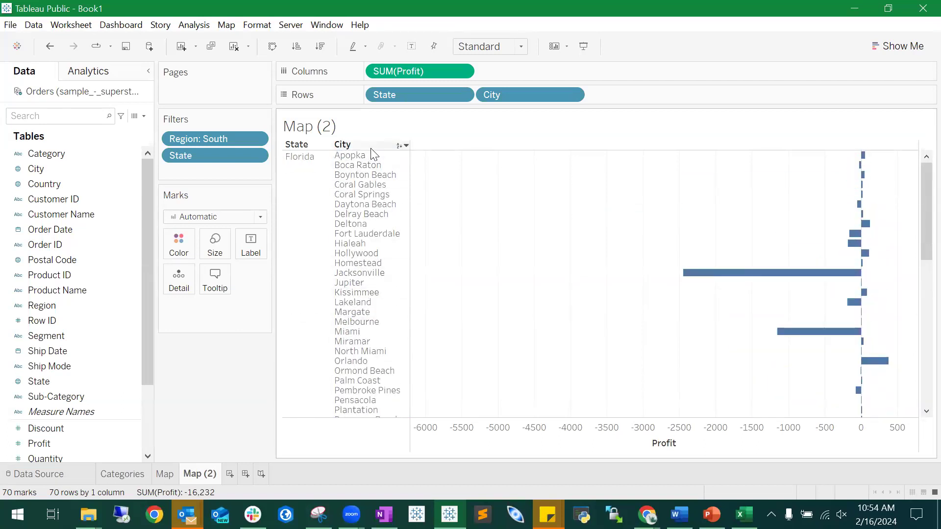
scroll(794, 196, down, 5)
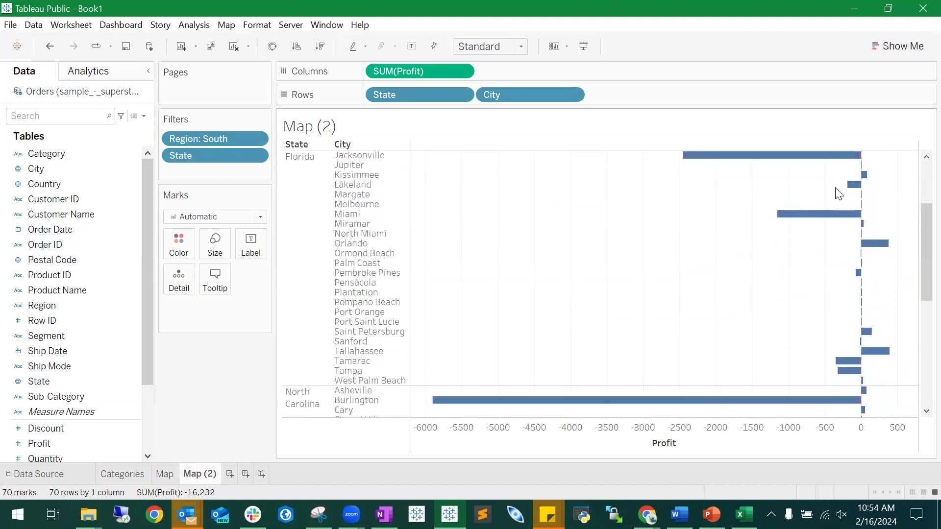
Step: Filter City in the bar chart to the bottom 5 by sum of Profit
scroll(836, 193, down, 3)
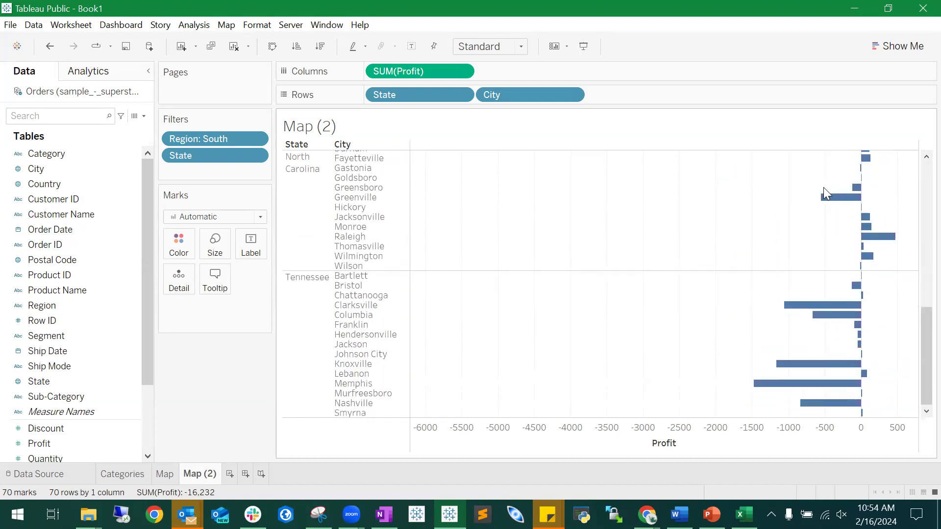
scroll(823, 269, up, 4)
scroll(823, 270, up, 4)
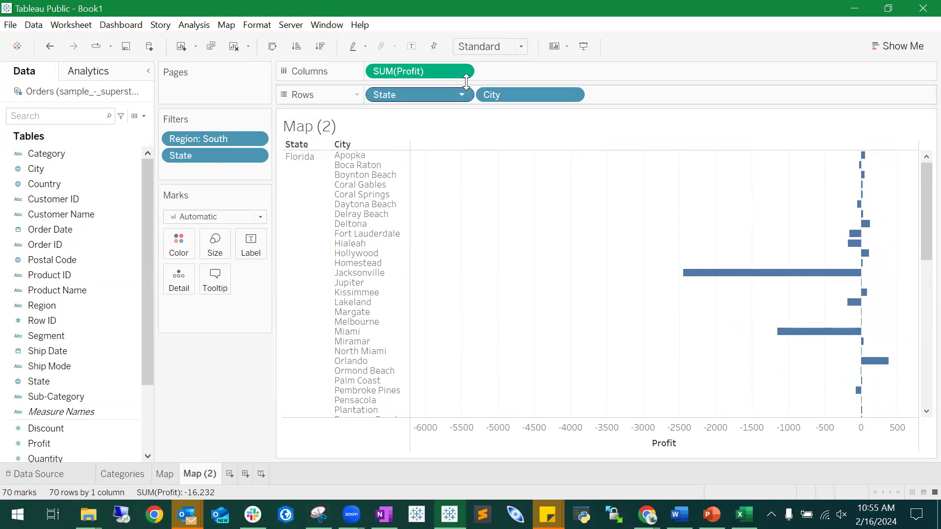
right_click(214, 172)
click(209, 169)
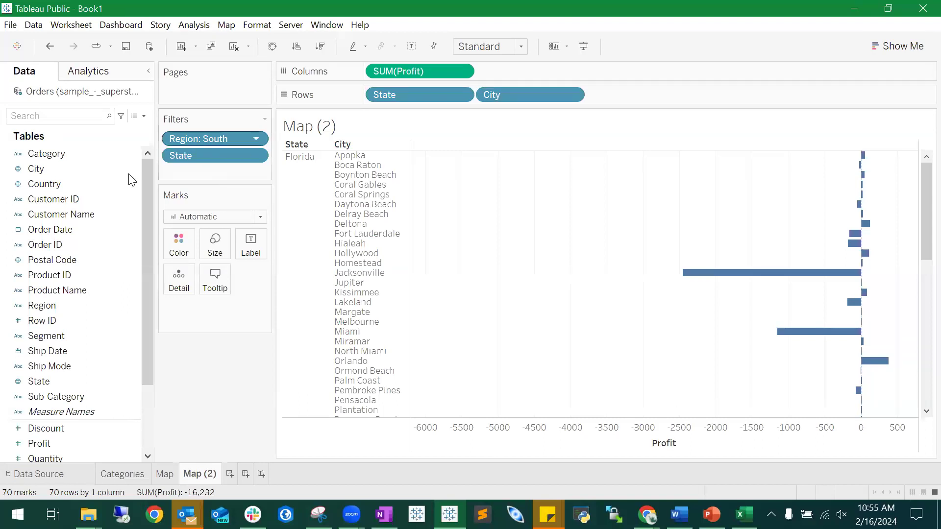
drag(95, 167, 223, 173)
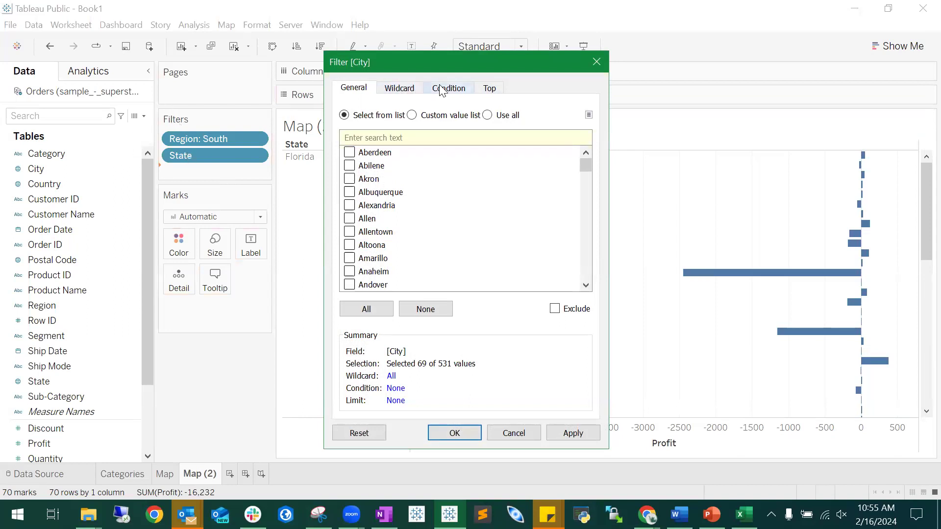
click(491, 89)
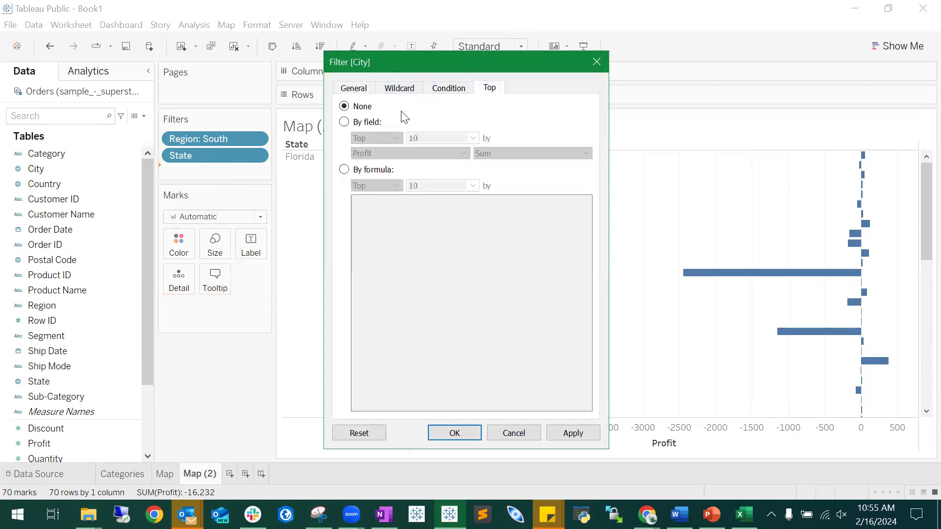
click(344, 123)
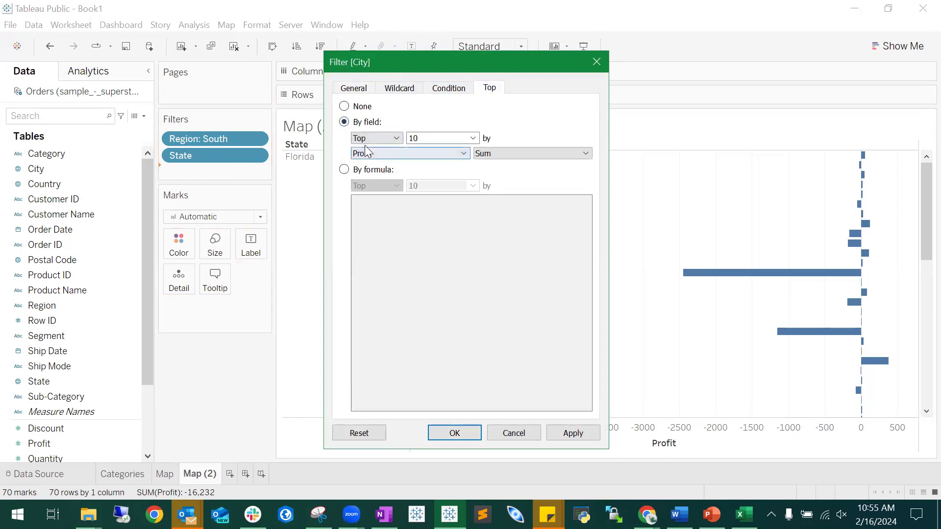
click(388, 134)
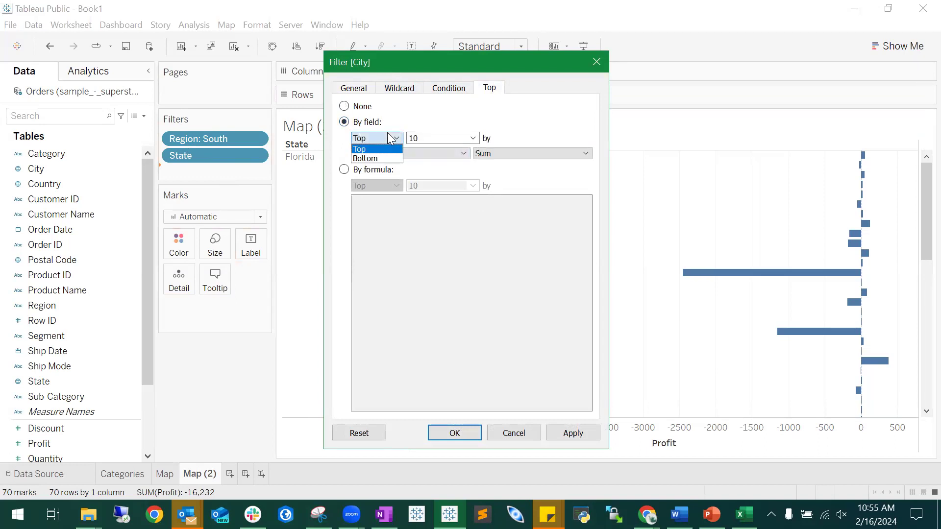
click(382, 158)
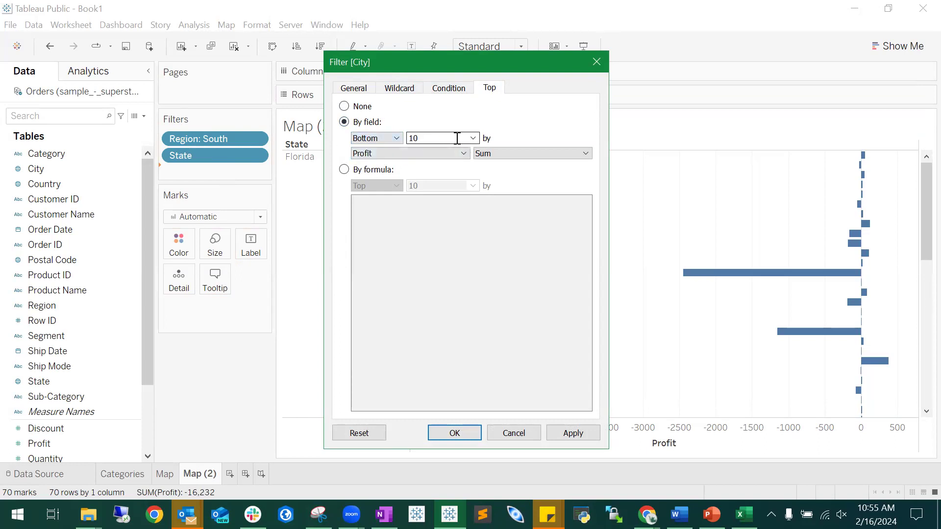
text(5)
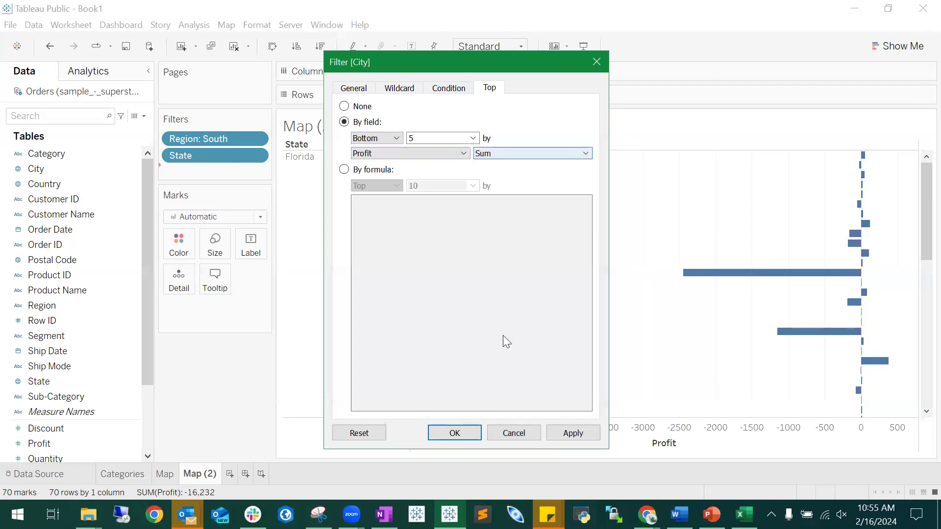
click(561, 436)
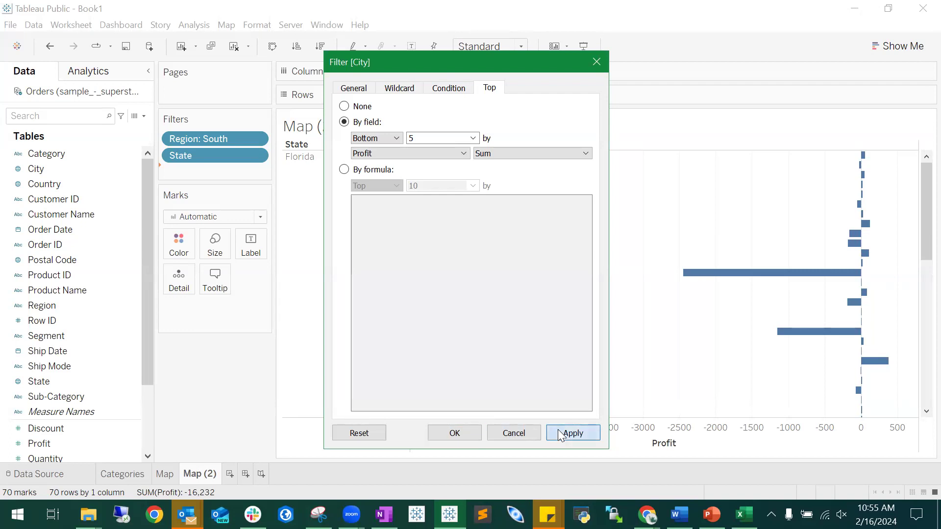
click(559, 434)
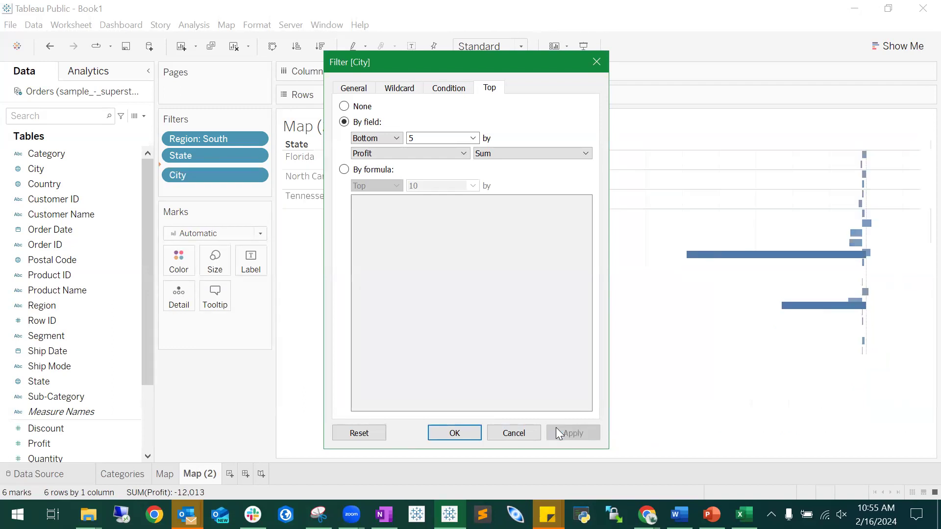
click(458, 433)
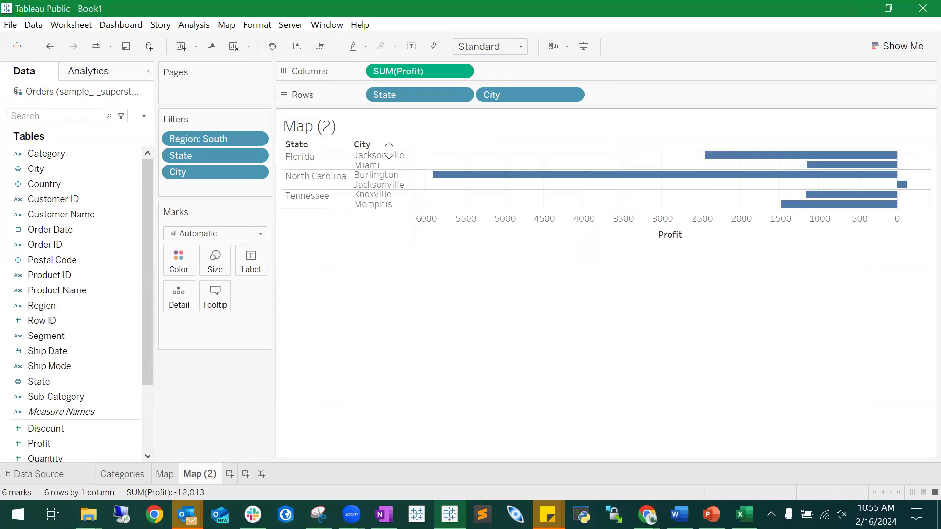
Step: Add Postal Code to the rows and place it ahead of State and City
mouse_move(814, 165)
mouse_move(904, 184)
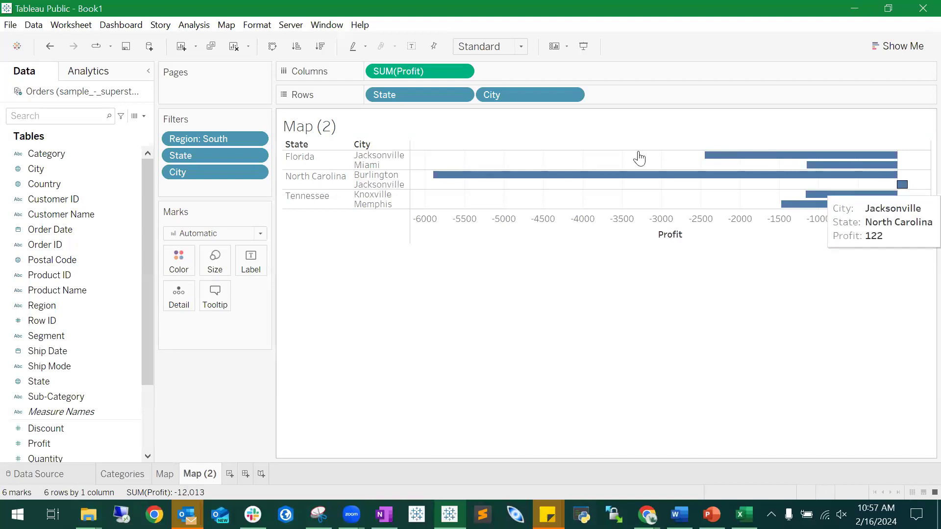
click(106, 185)
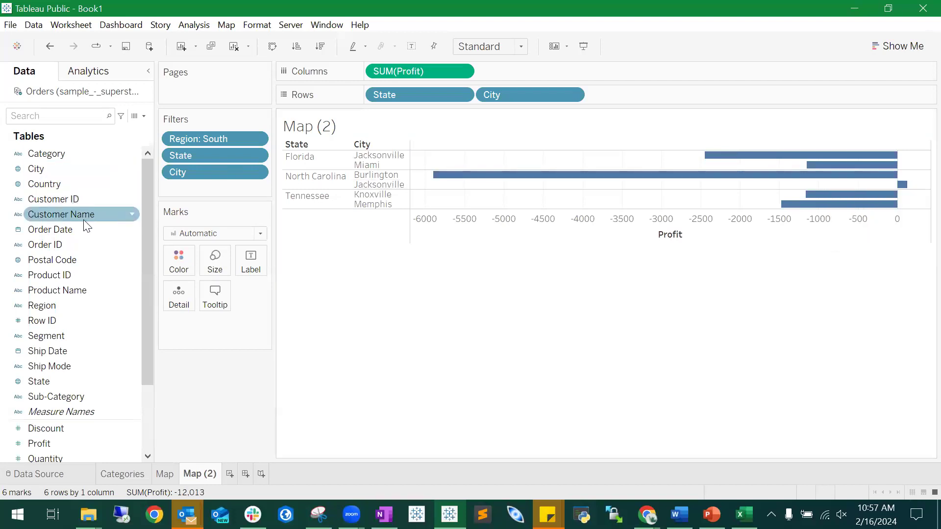
drag(31, 260, 662, 90)
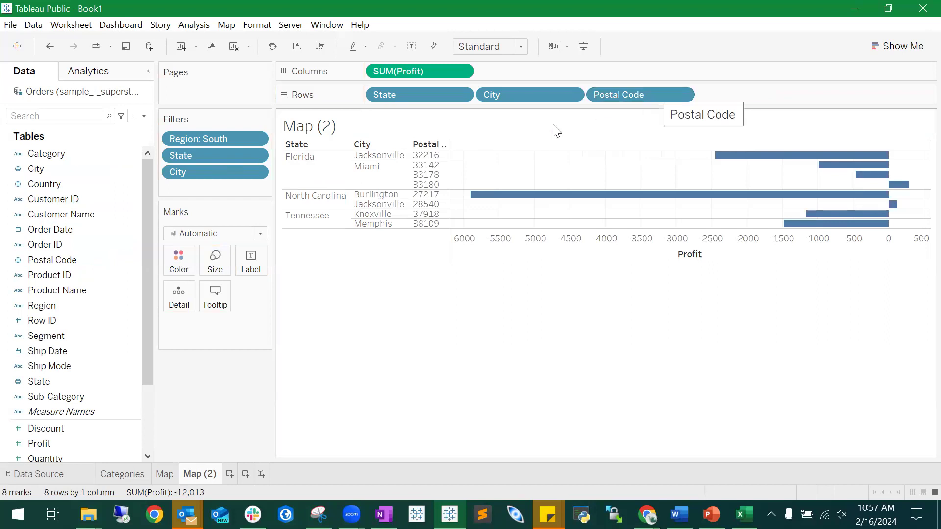
drag(631, 95, 373, 102)
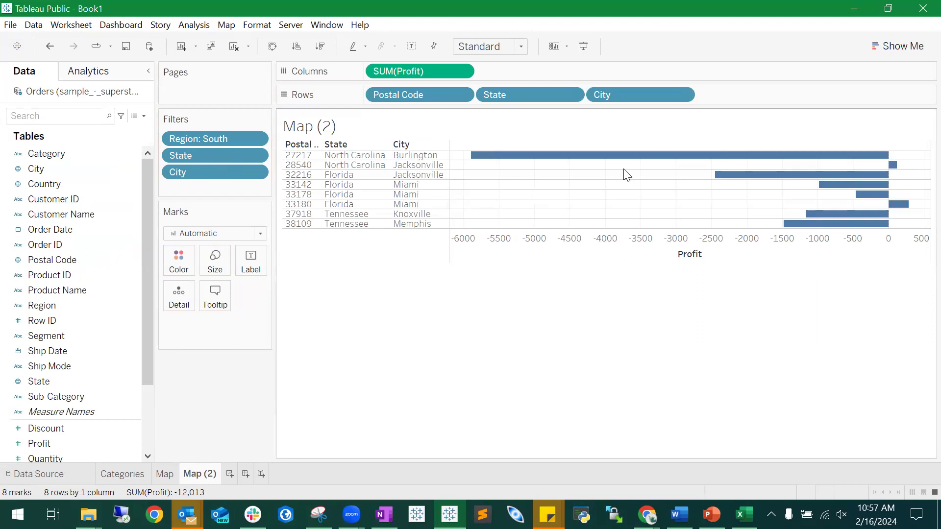
mouse_move(897, 167)
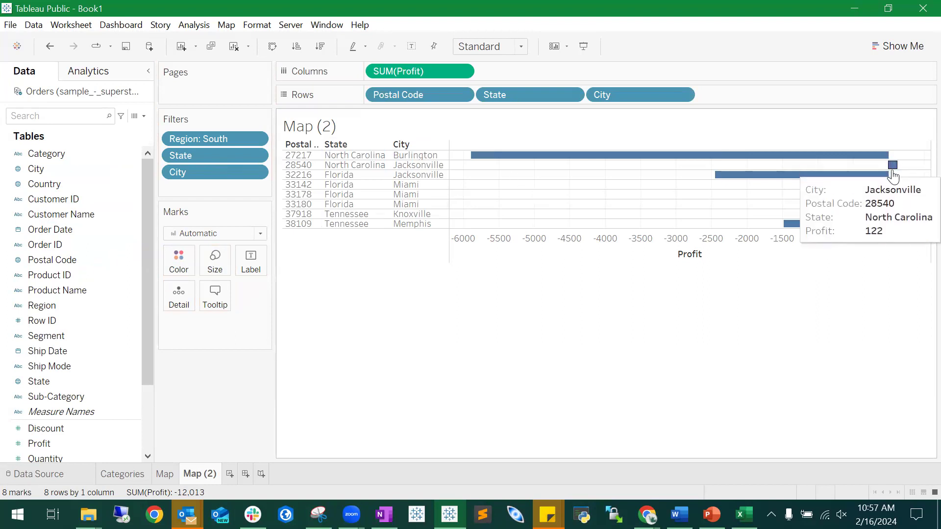
mouse_move(885, 202)
mouse_move(877, 223)
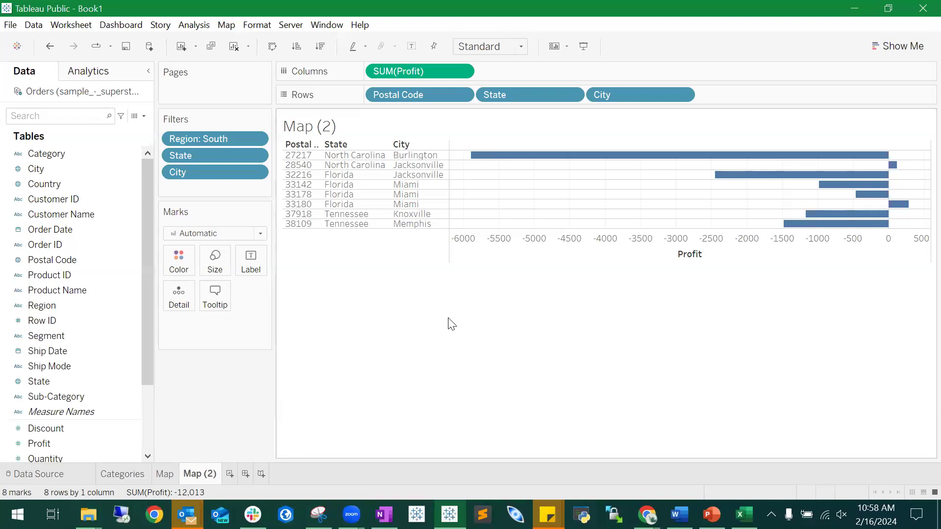
double_click(74, 8)
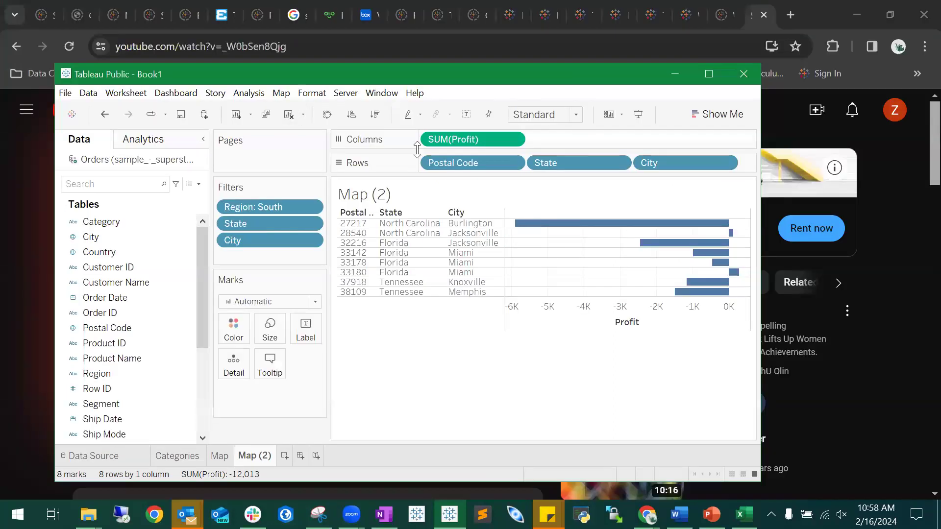
click(614, 113)
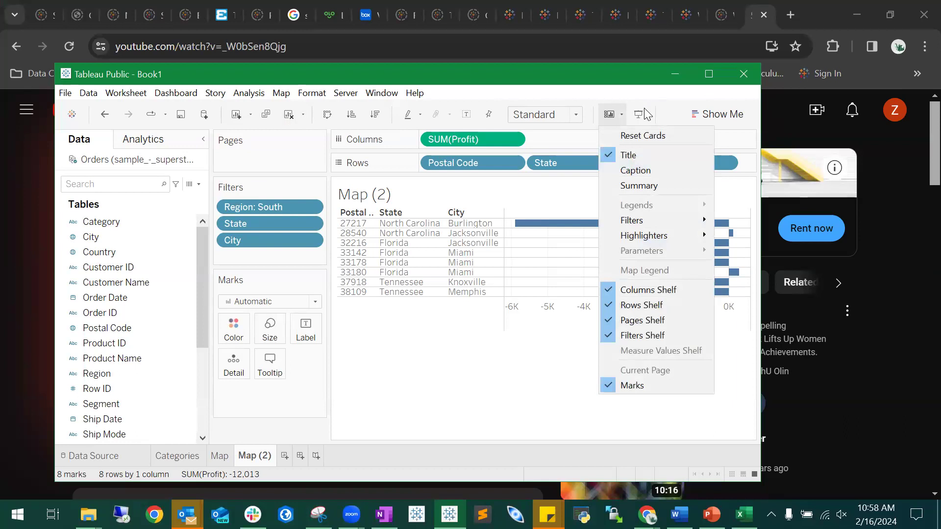
click(623, 116)
click(621, 115)
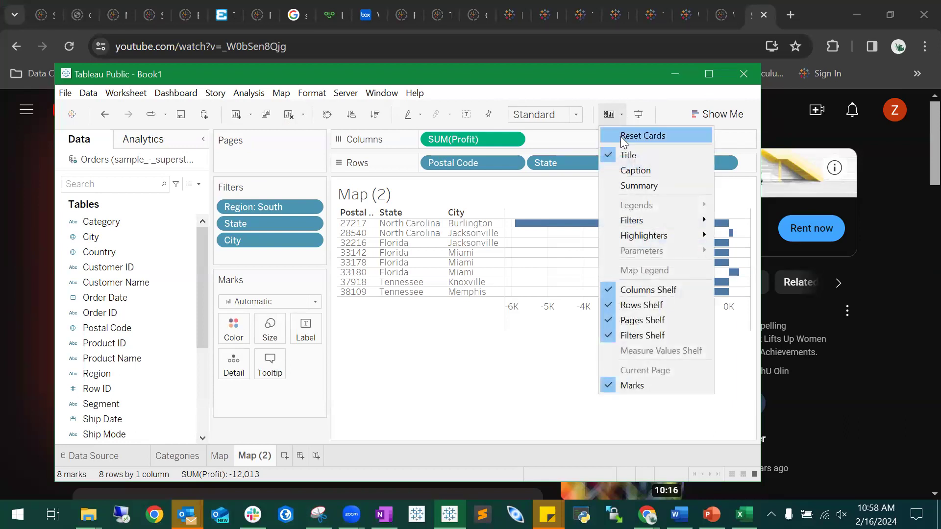
click(620, 136)
double_click(621, 137)
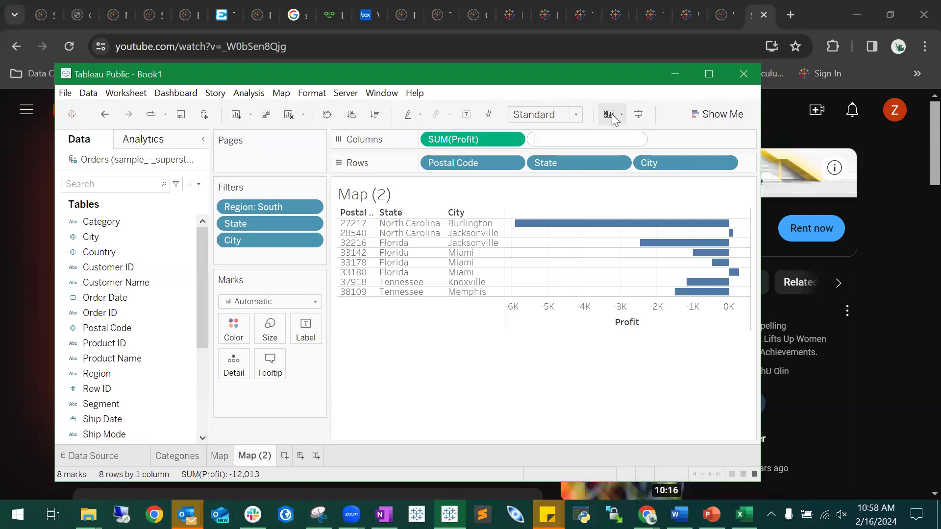
click(617, 116)
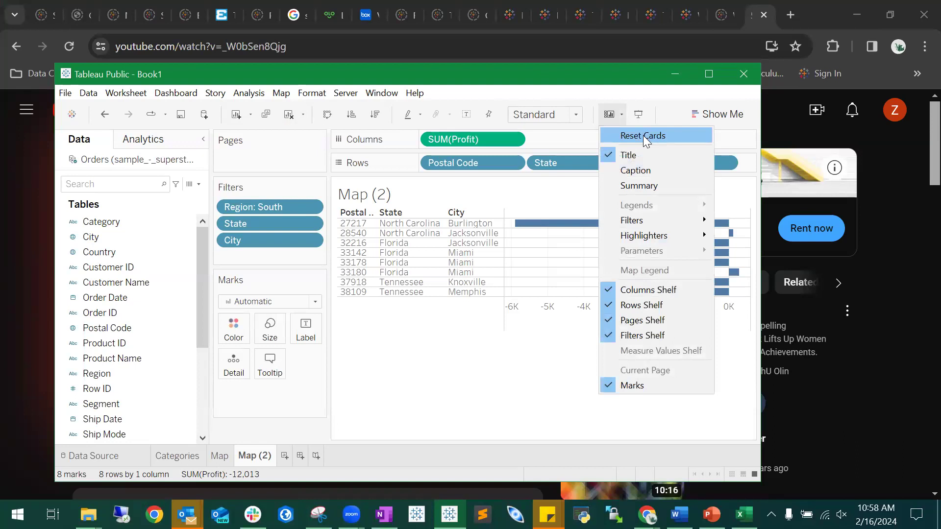
click(608, 74)
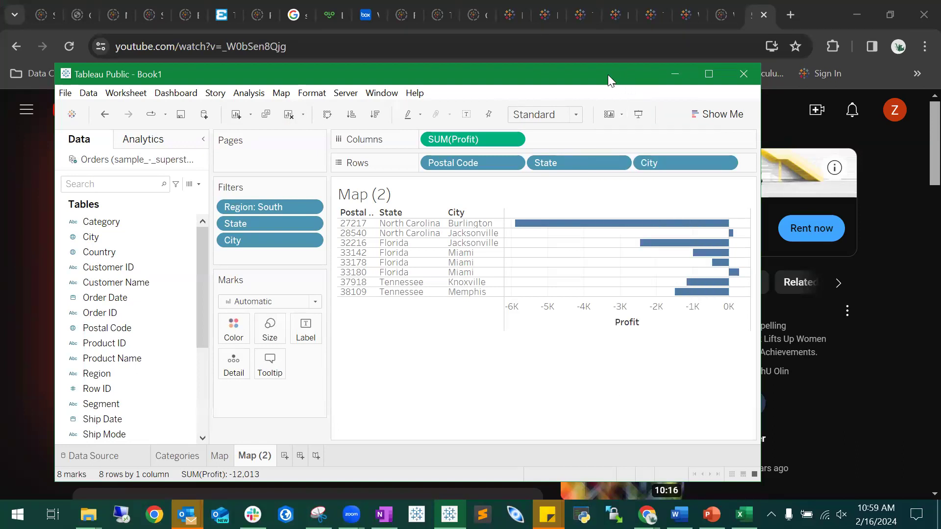
click(706, 75)
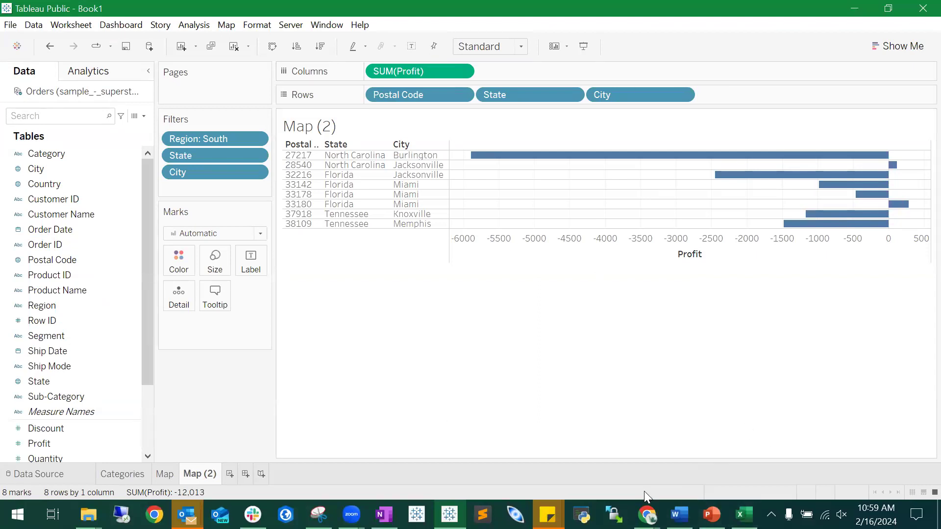
Step: Switch to Chrome, replay the 5 Minute Timer video on YouTube from near its start and pause it when the countdown ends
mouse_move(646, 515)
click(775, 465)
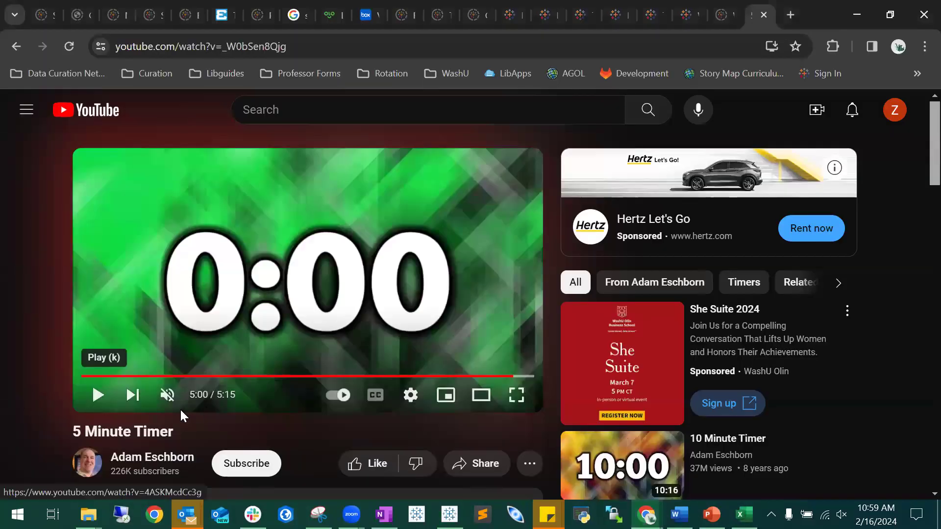
click(87, 378)
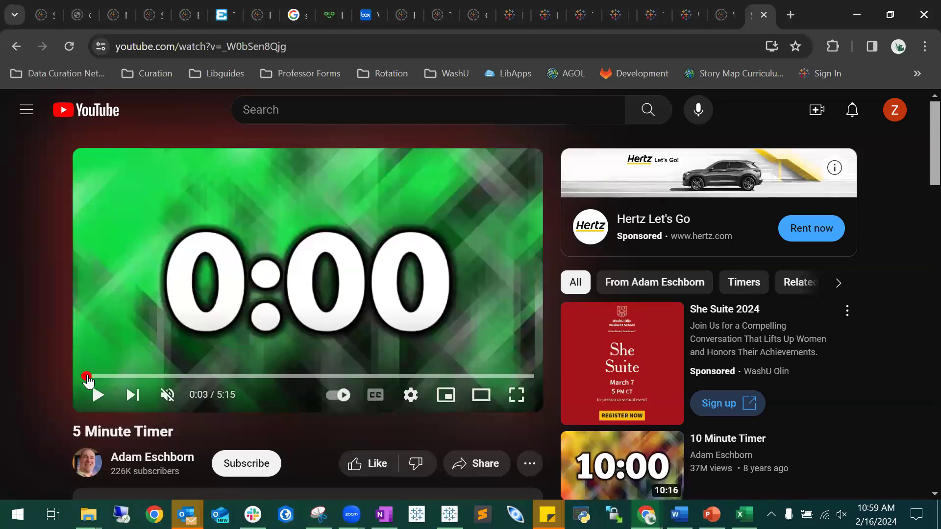
click(98, 397)
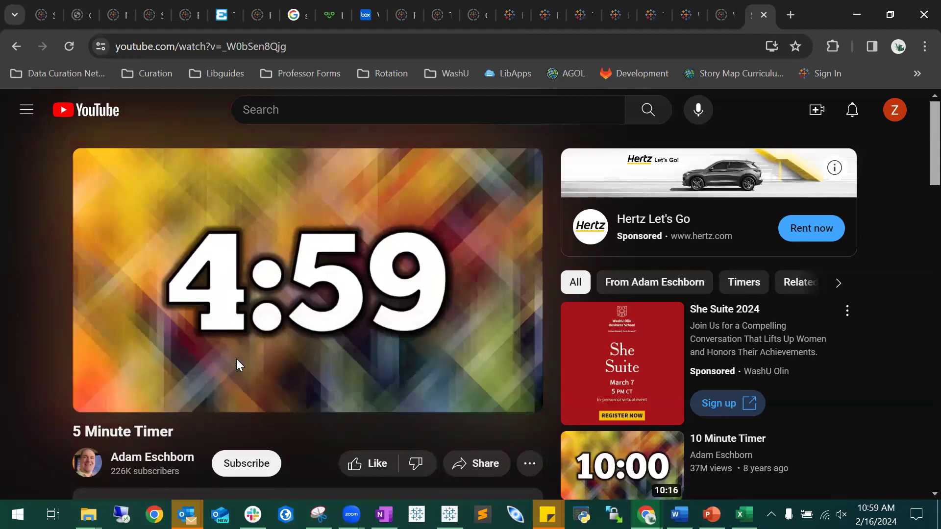
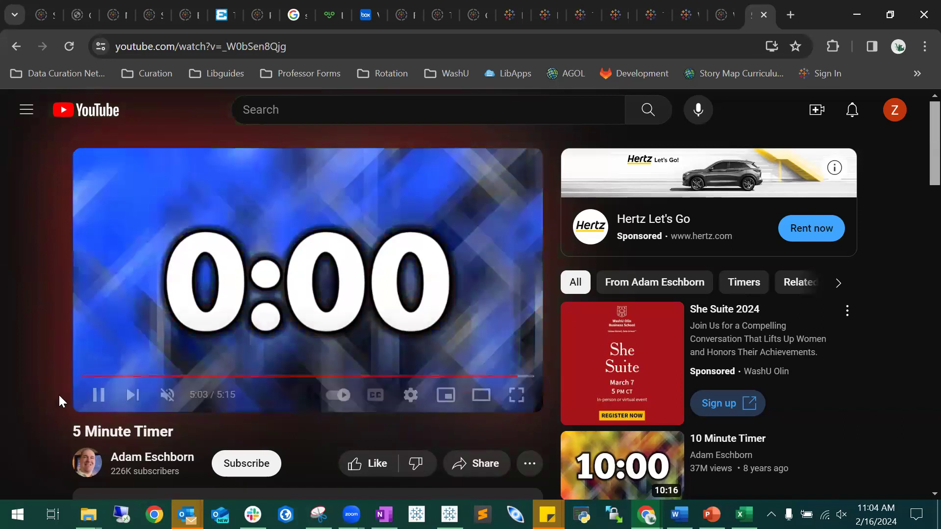
click(100, 396)
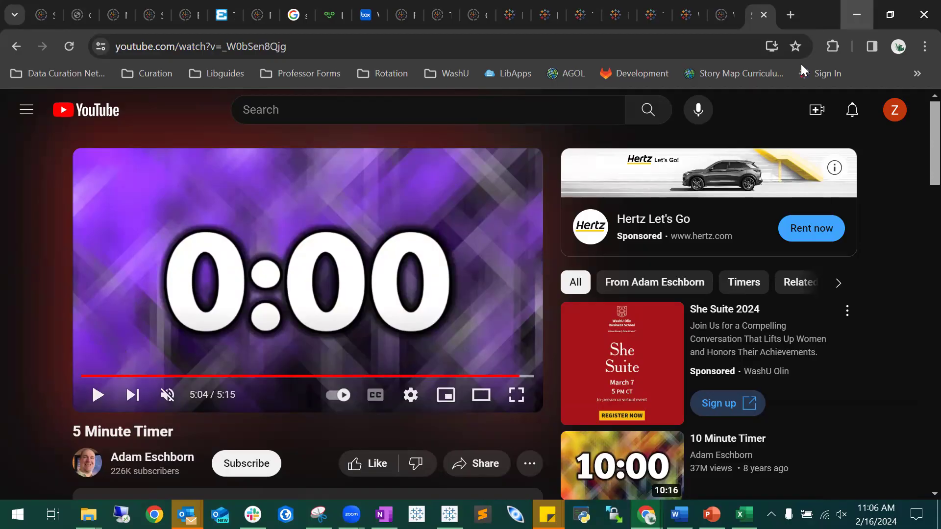
Step: Switch back to Tableau Public and delete the Map (2) worksheet
key(alt+Tab)
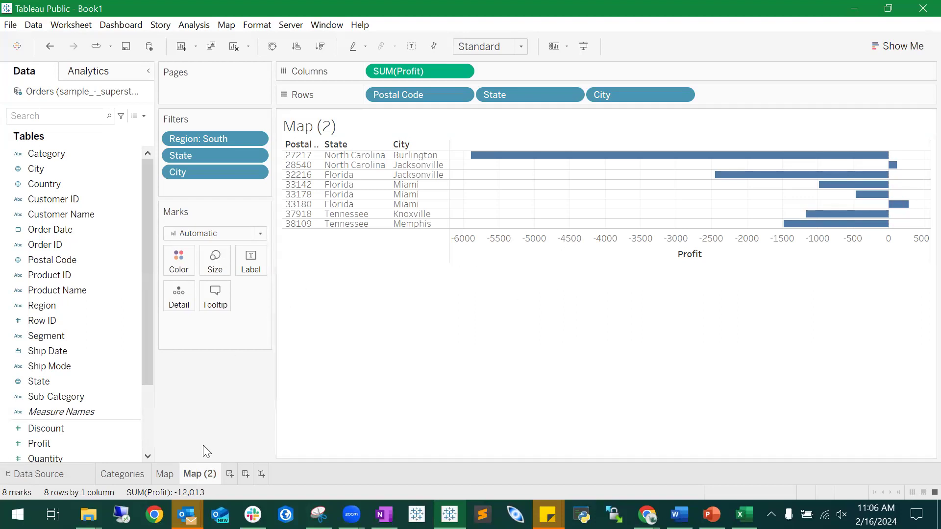
right_click(207, 476)
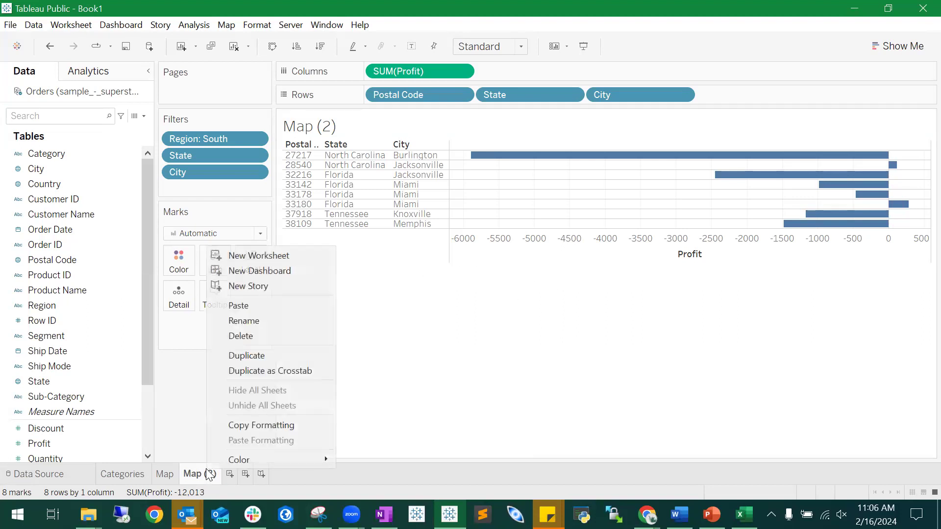
click(254, 340)
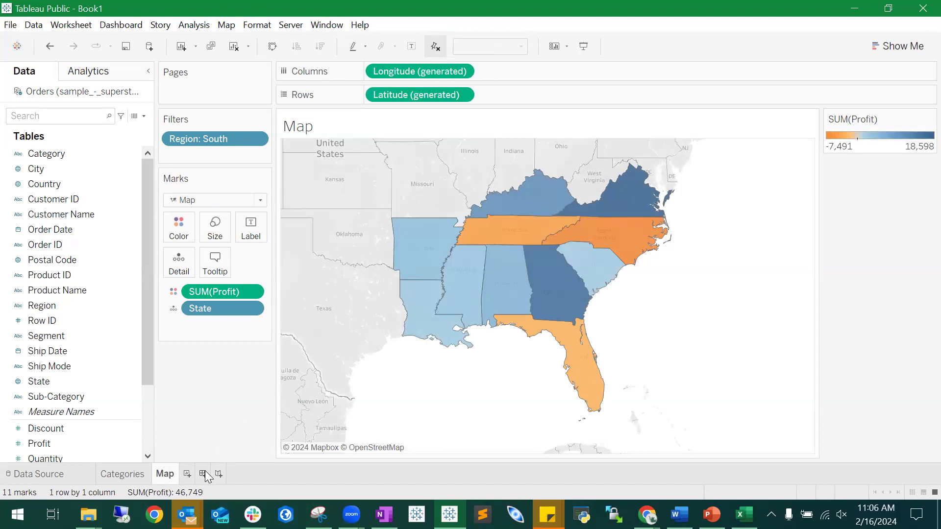
Step: Create a new blank dashboard and take the Tableau window out of full-screen size
click(202, 474)
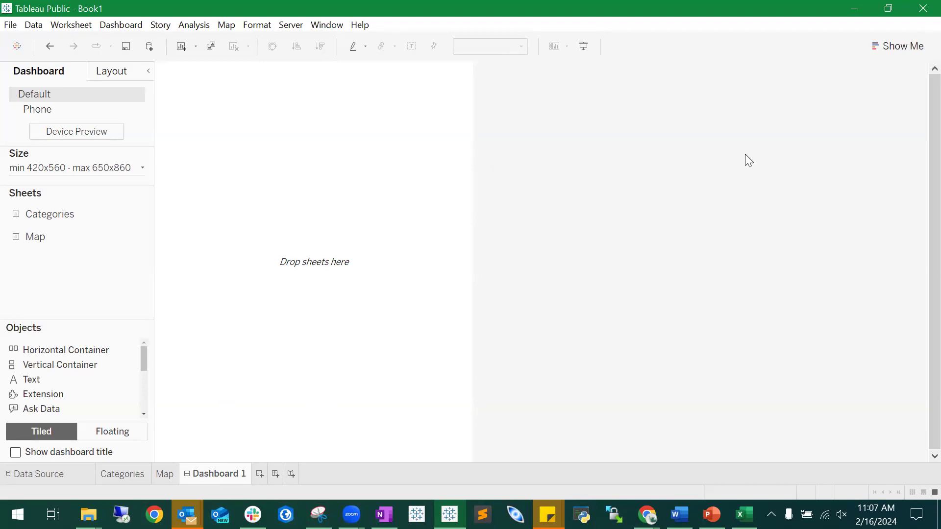
drag(629, 9, 484, 158)
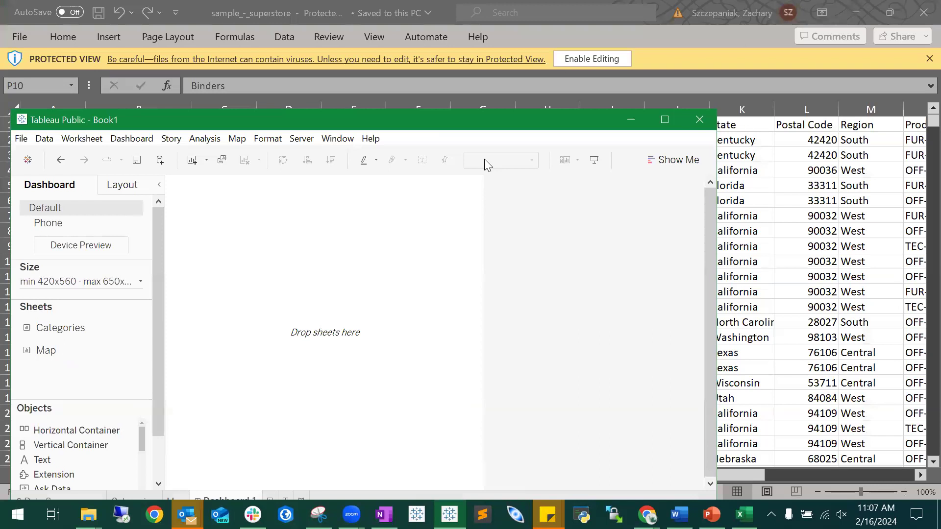
Step: Enlarge the Tableau Public window so that it fills the whole screen
click(656, 120)
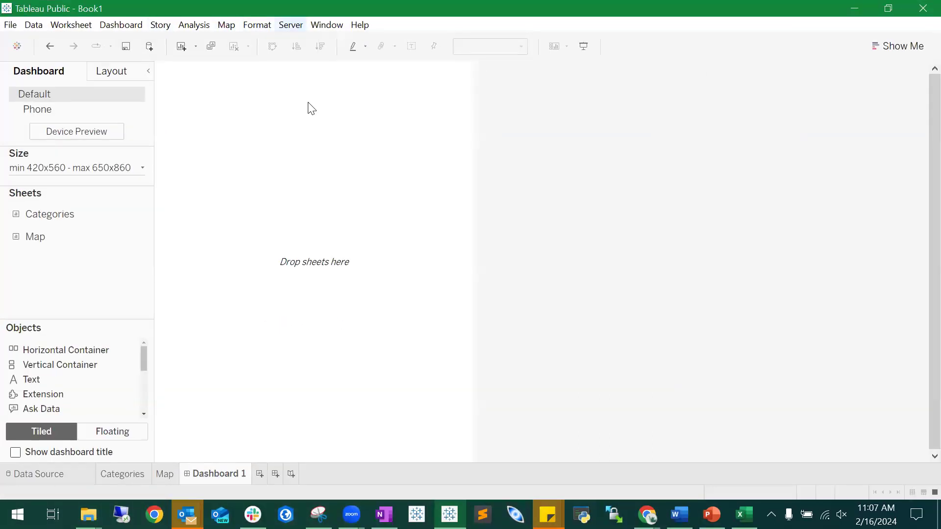
click(326, 25)
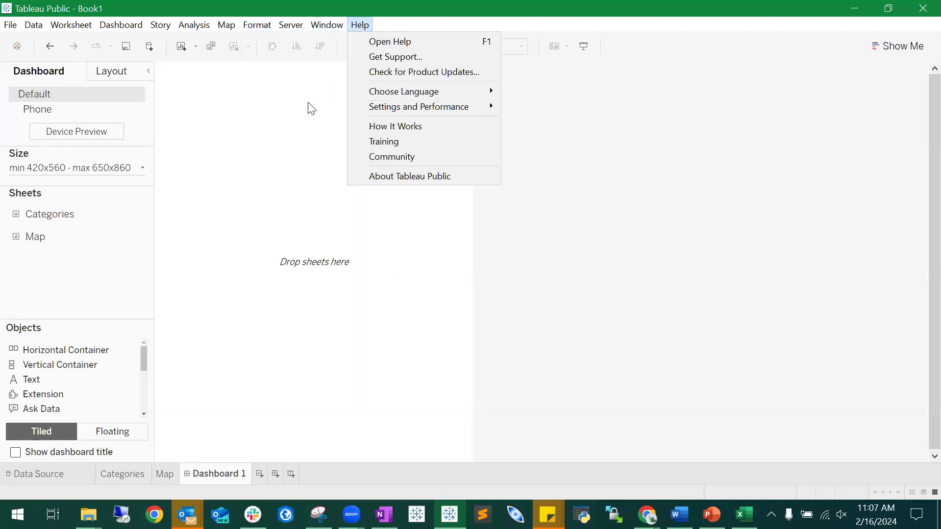
click(360, 317)
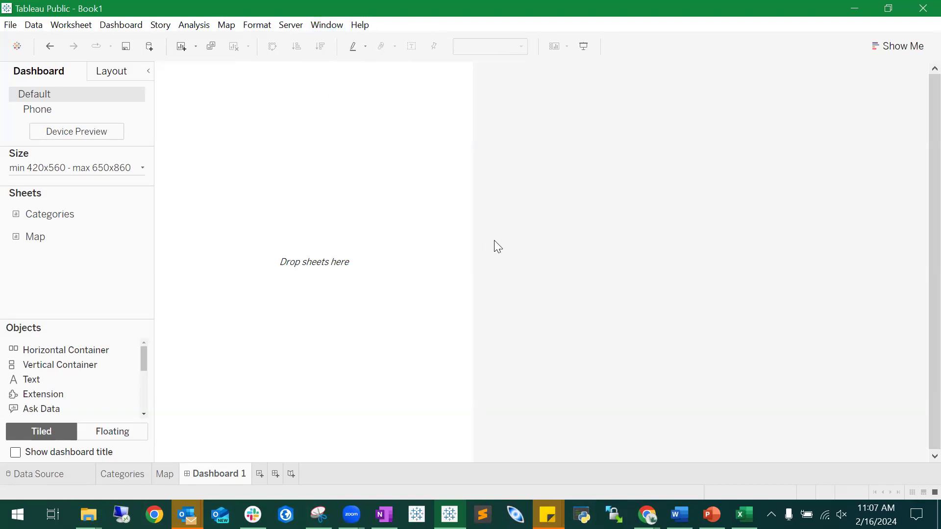
click(109, 167)
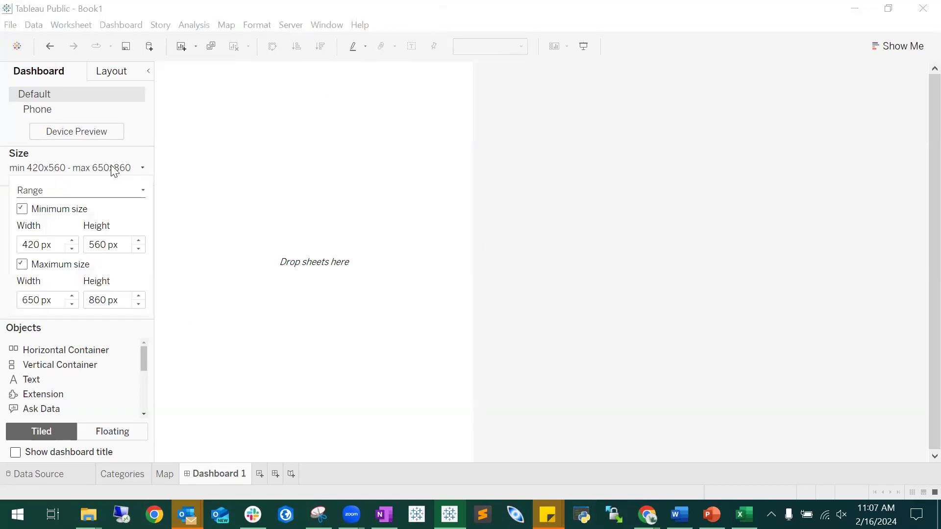
click(74, 95)
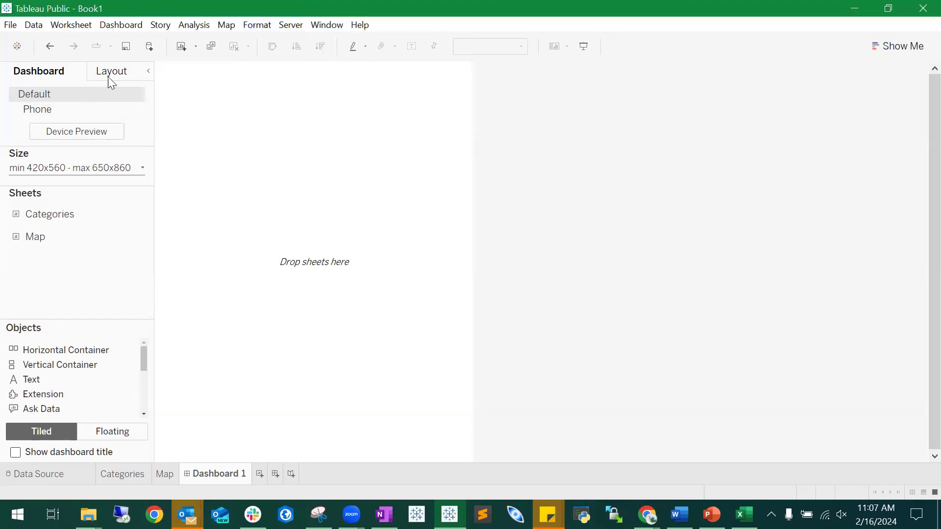
click(112, 72)
click(81, 73)
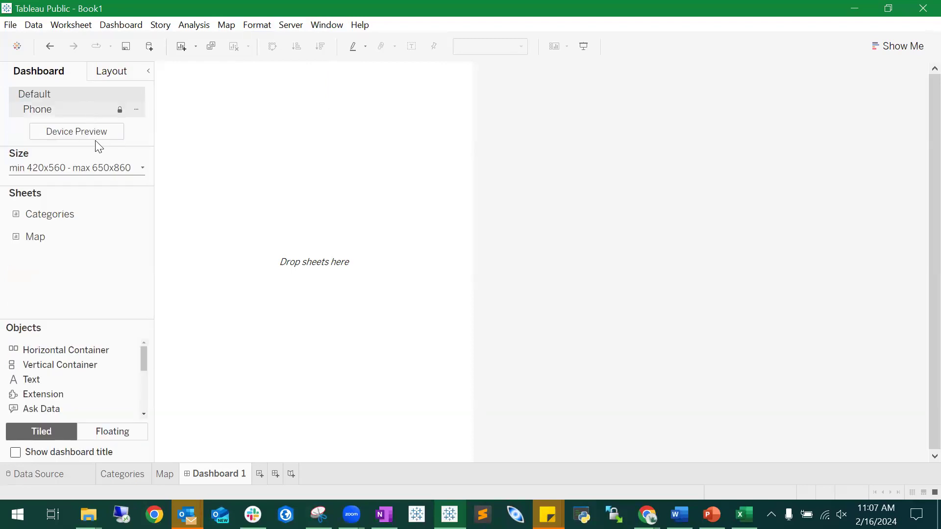
Step: Keep the dashboard's size mode at Range and raise its minimum height to 1060 px
click(110, 169)
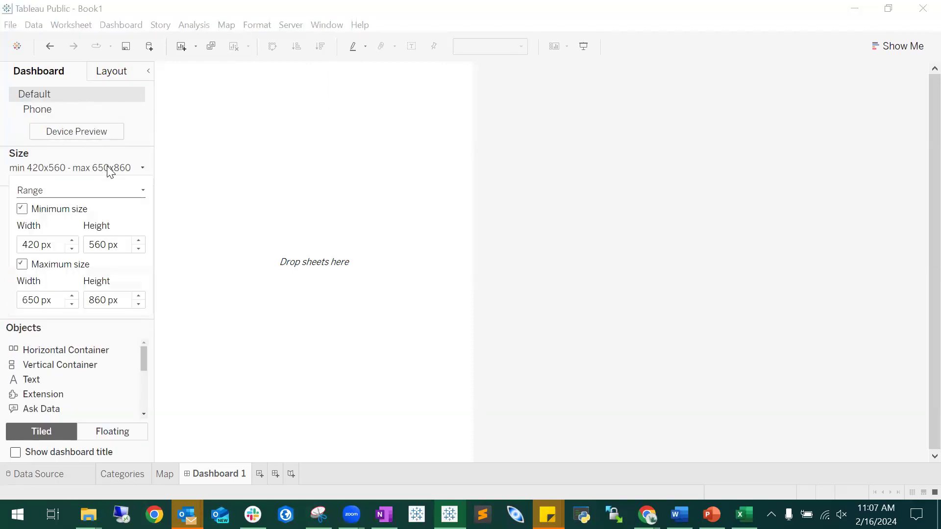
click(105, 171)
click(138, 243)
click(139, 243)
click(139, 244)
click(138, 243)
click(139, 243)
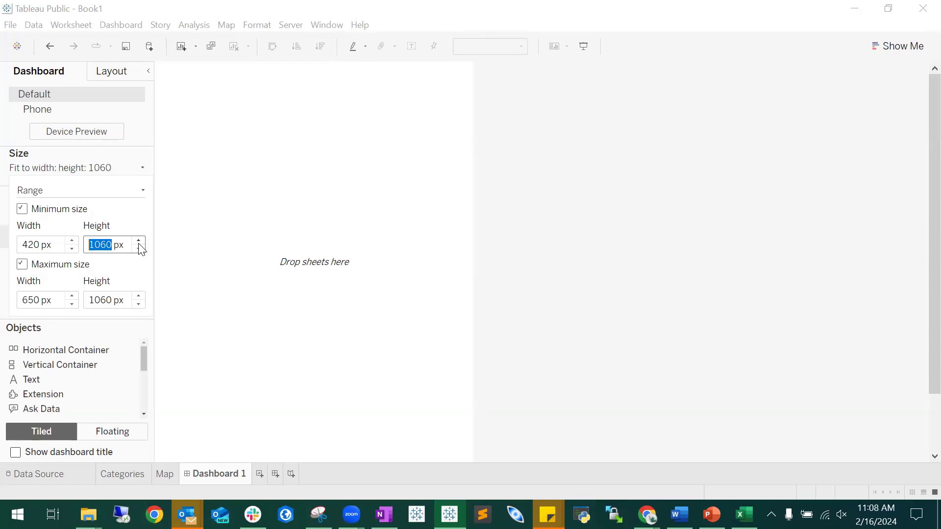
click(120, 171)
click(121, 173)
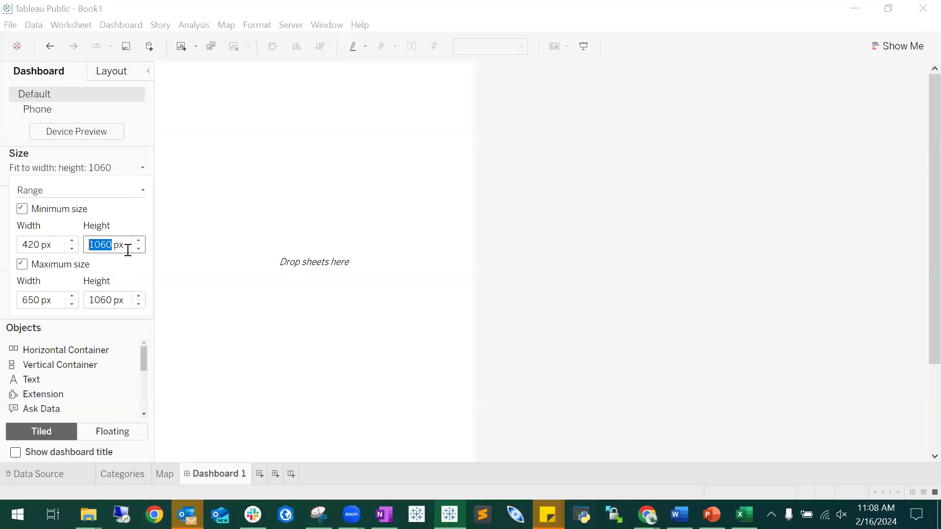
click(216, 192)
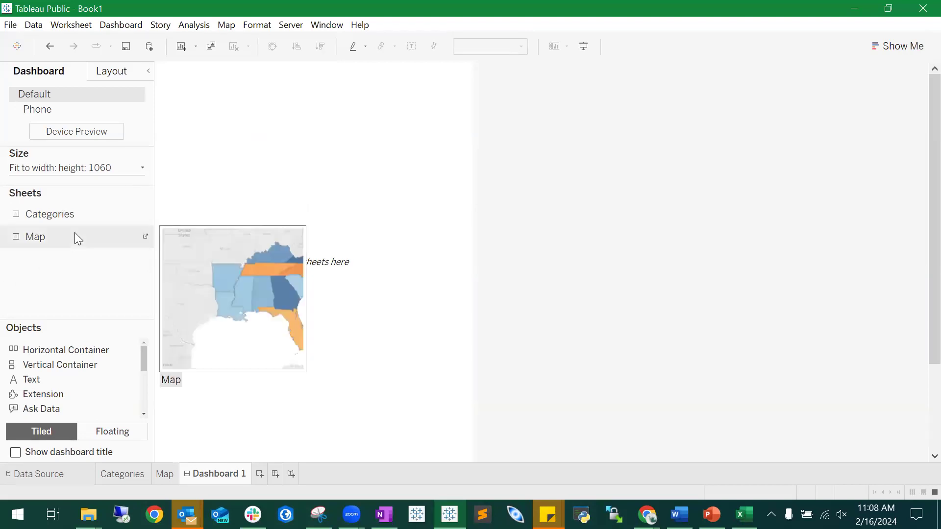
Step: Place the Map worksheet on the empty dashboard as a tiled item
mouse_move(103, 224)
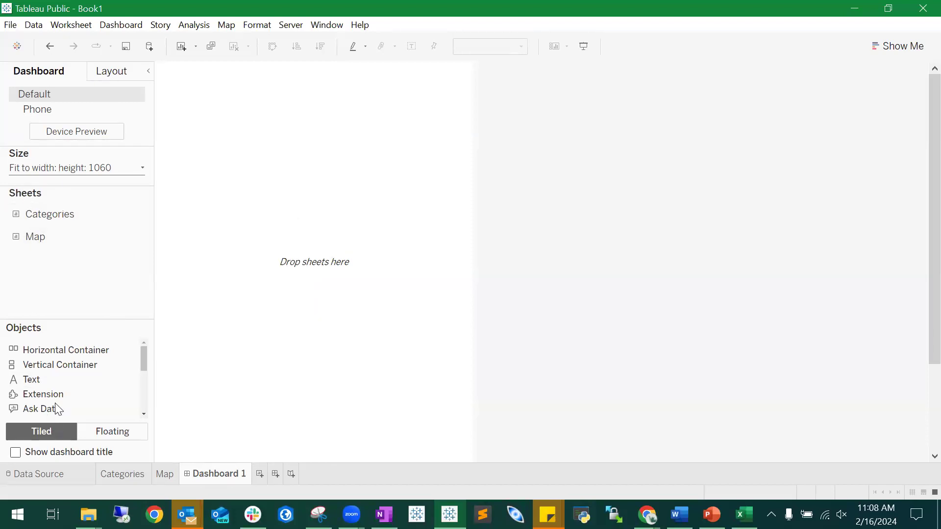
mouse_move(45, 238)
mouse_move(62, 221)
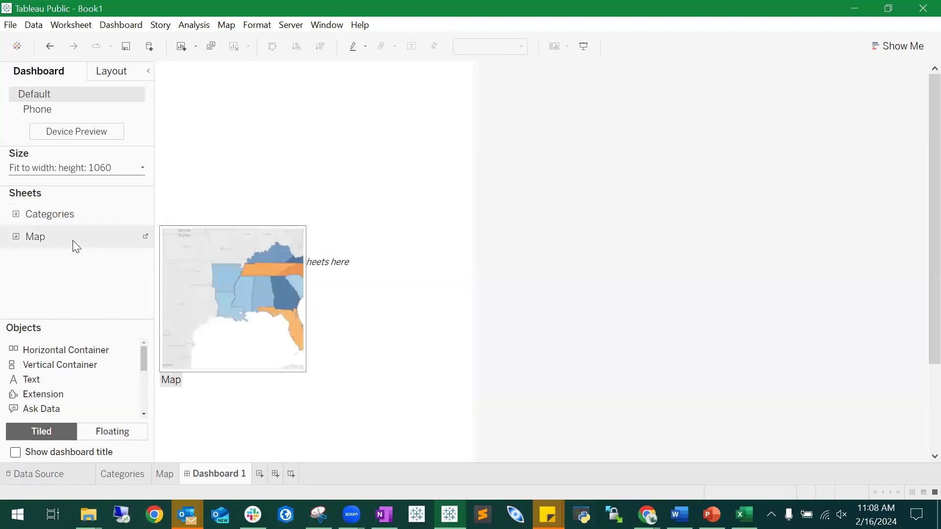
drag(49, 240, 280, 231)
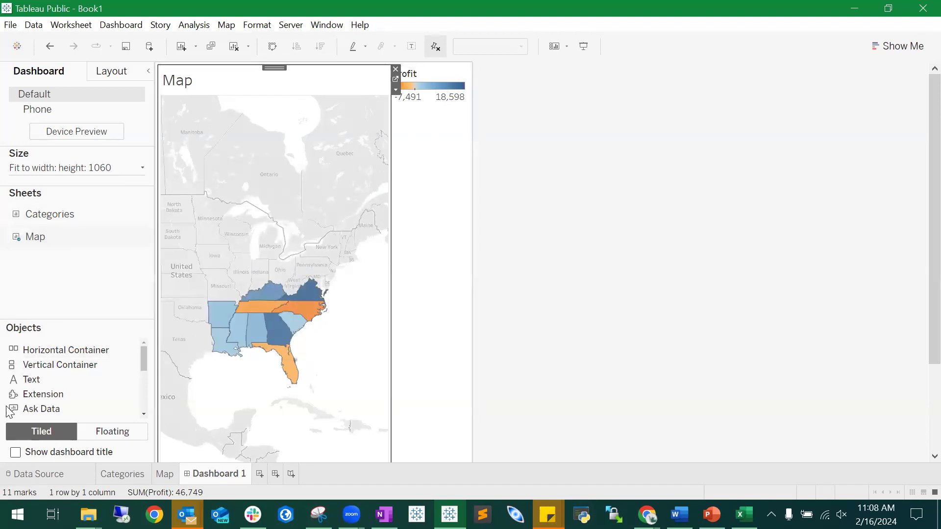
Step: Add a text object above the map on the dashboard, reading "Sample Workbook"
scroll(49, 384, down, 2)
scroll(70, 392, down, 2)
scroll(69, 406, down, 4)
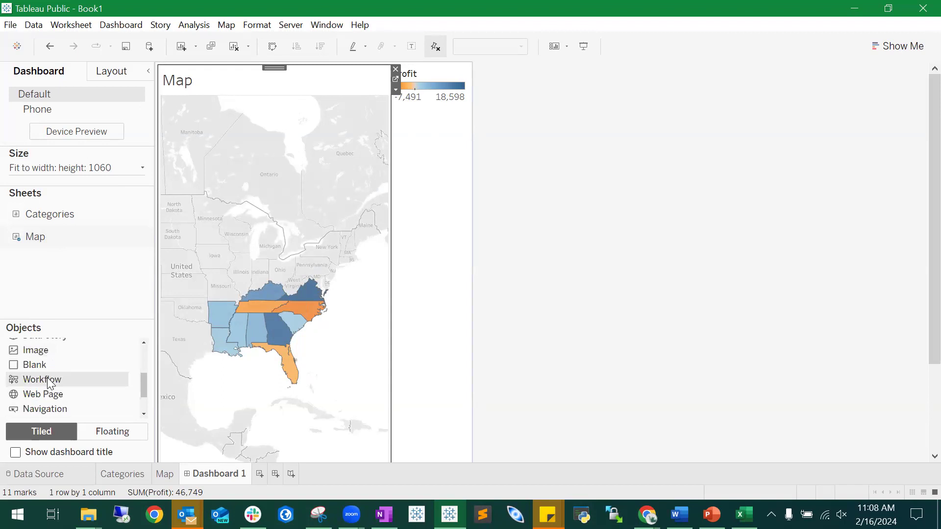
mouse_move(31, 218)
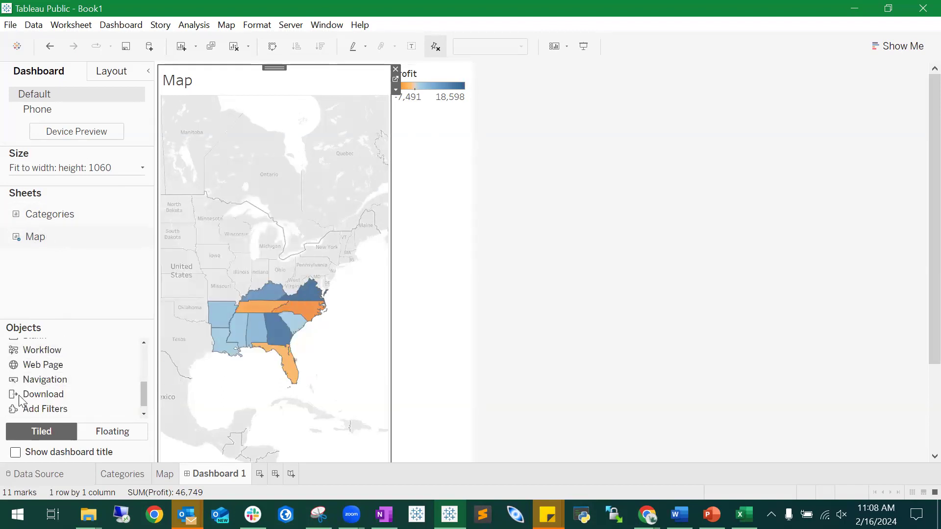
scroll(54, 399, up, 8)
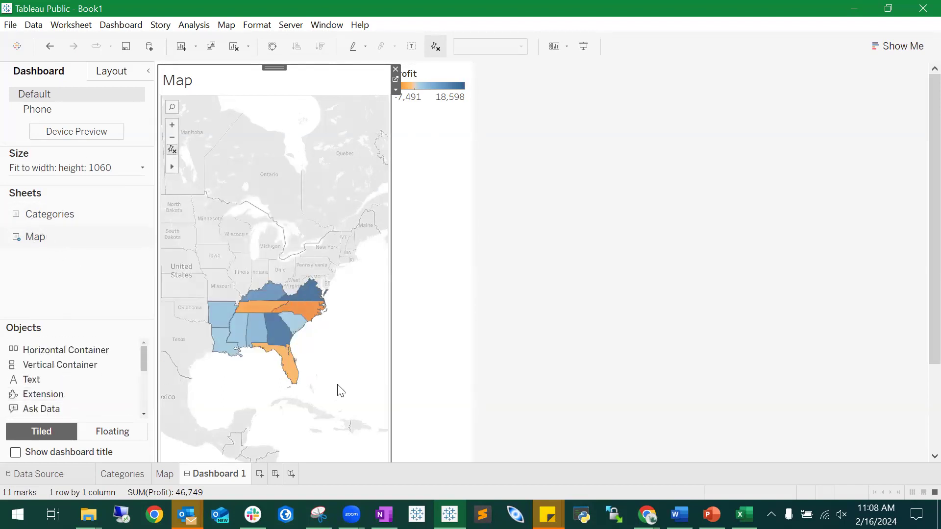
drag(42, 381, 304, 140)
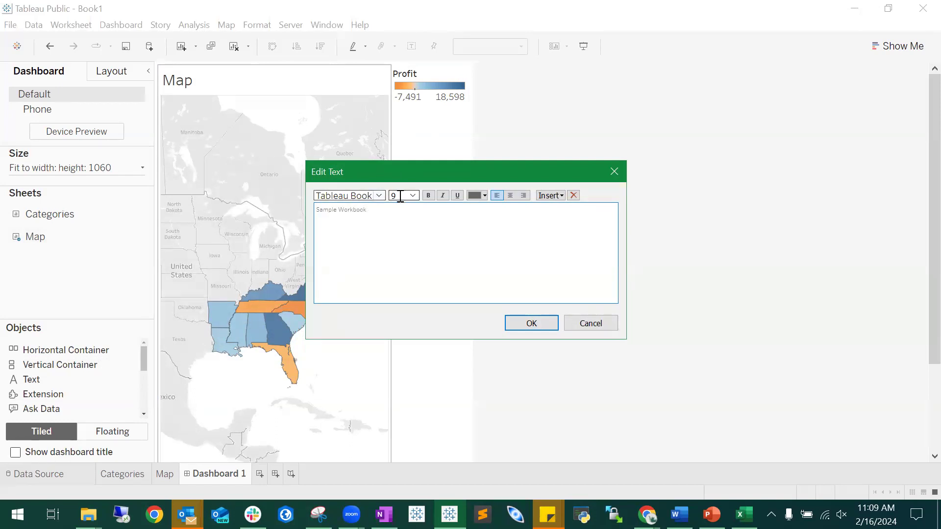
Step: Set the "Sample Workbook" text to font size 28 and shrink its object to a narrow strip above the map
click(372, 196)
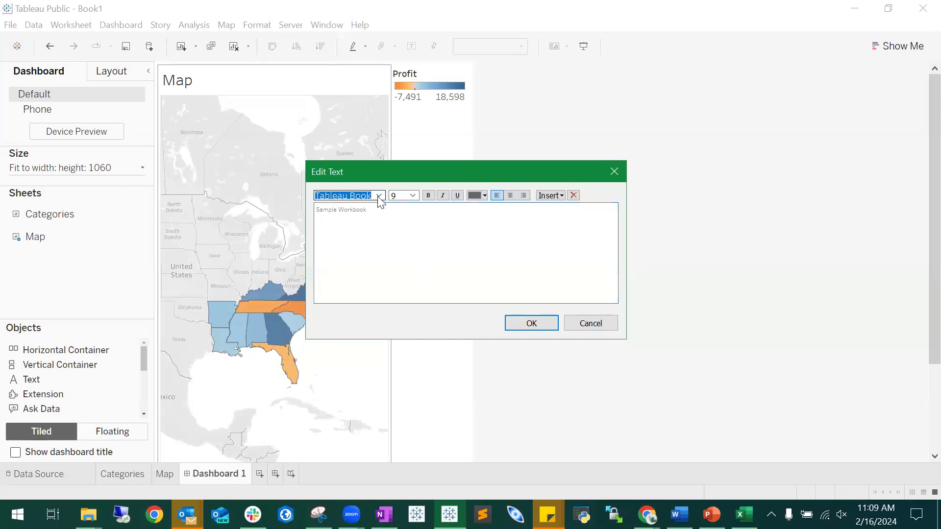
click(380, 197)
click(380, 197)
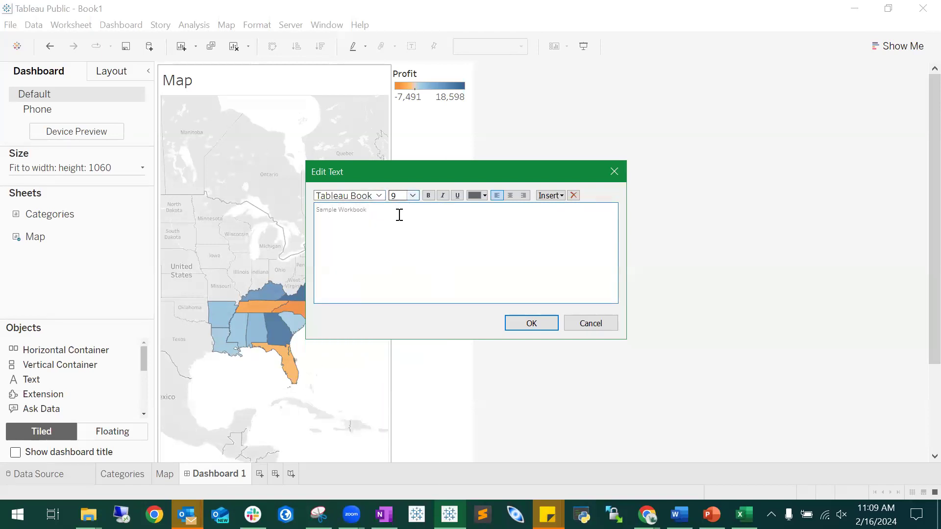
click(413, 196)
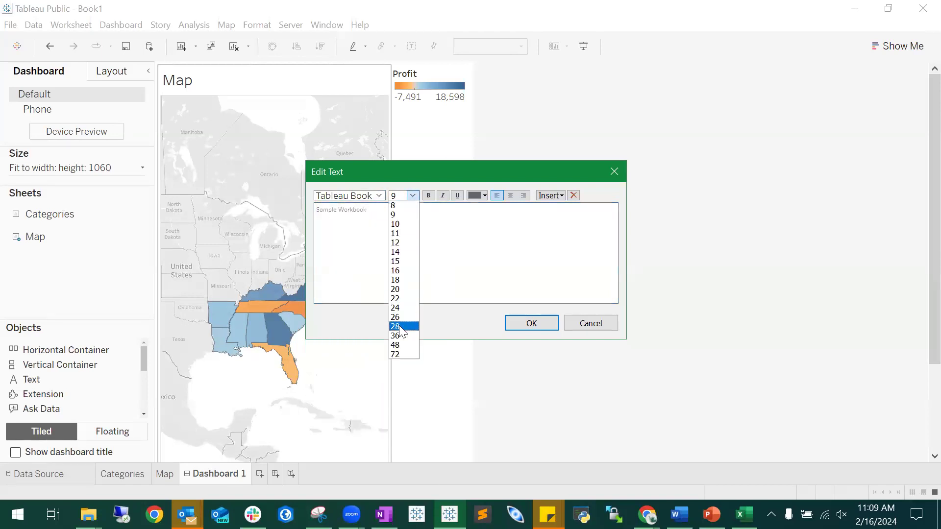
click(480, 251)
drag(481, 252, 204, 198)
click(413, 196)
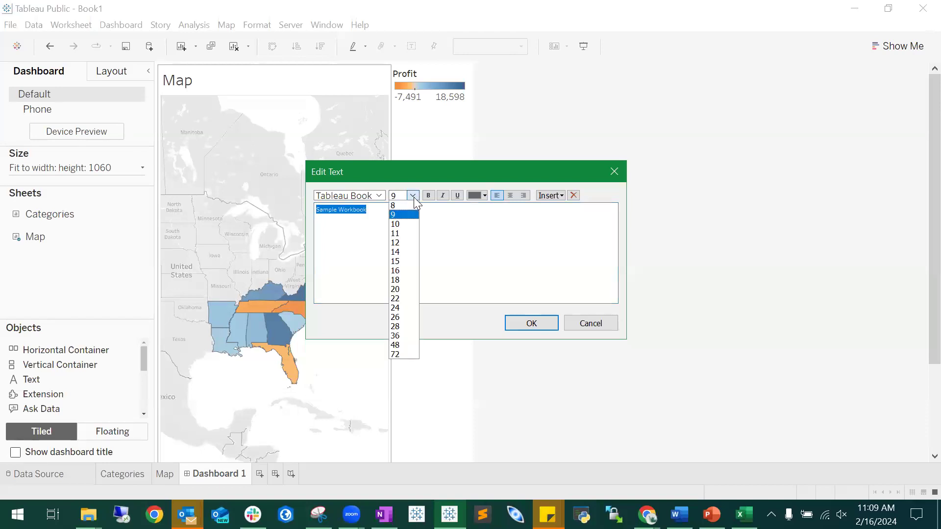
click(403, 325)
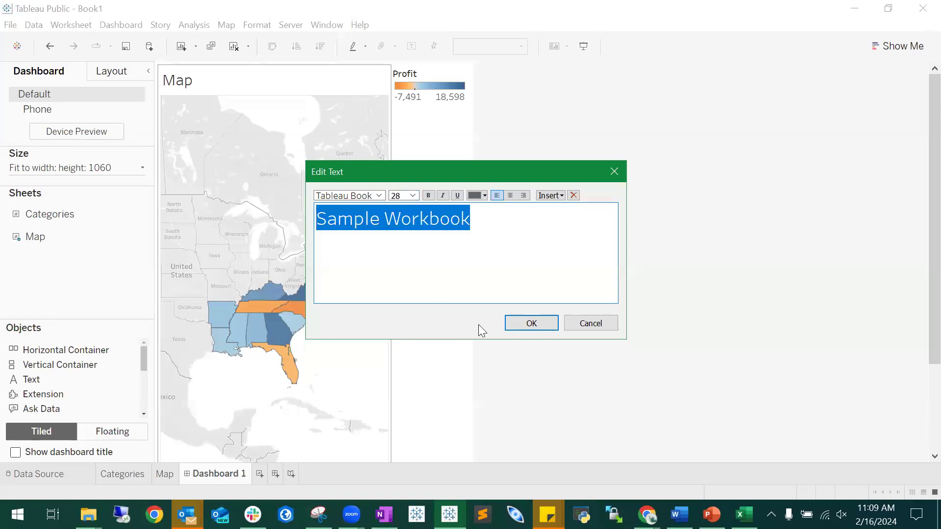
click(527, 323)
drag(283, 322, 297, 91)
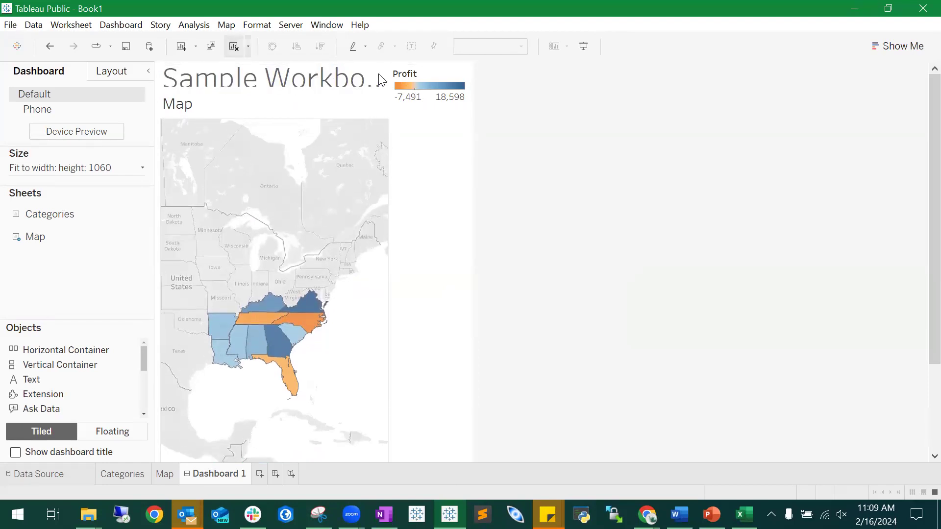
Step: Reduce the "Sample Workbook" heading's font size to 26
click(346, 72)
double_click(346, 72)
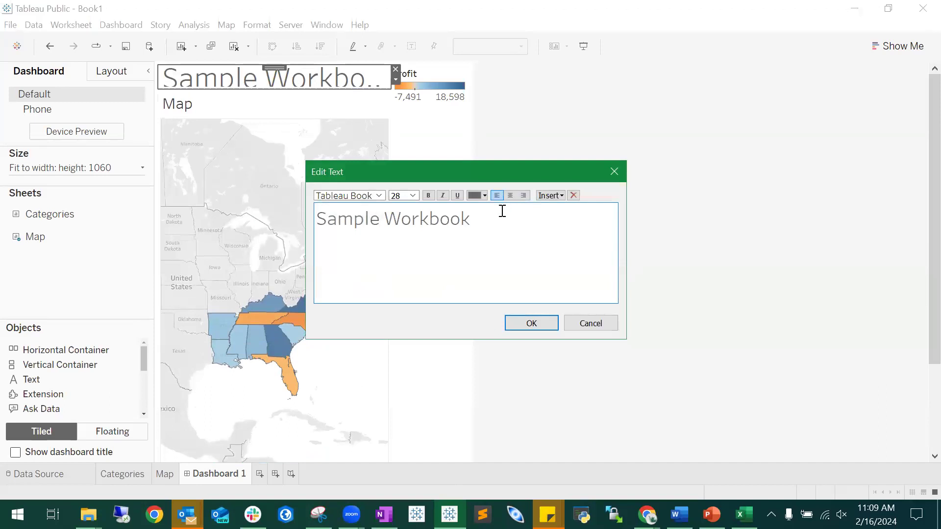
drag(503, 209, 178, 206)
click(415, 196)
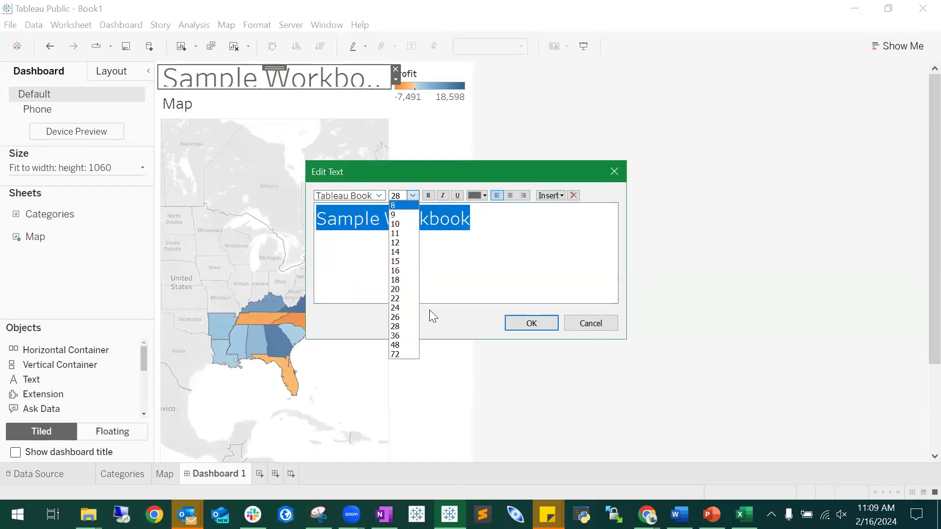
click(407, 317)
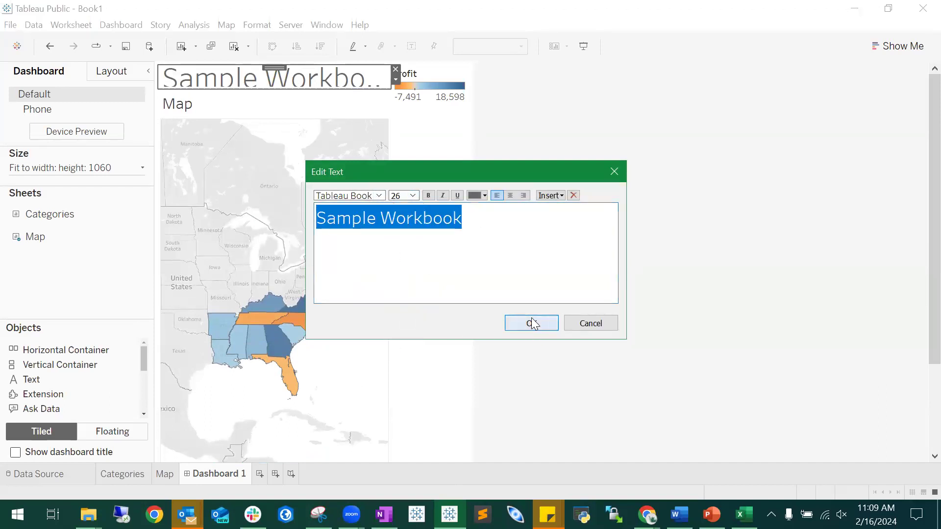
click(533, 324)
click(452, 163)
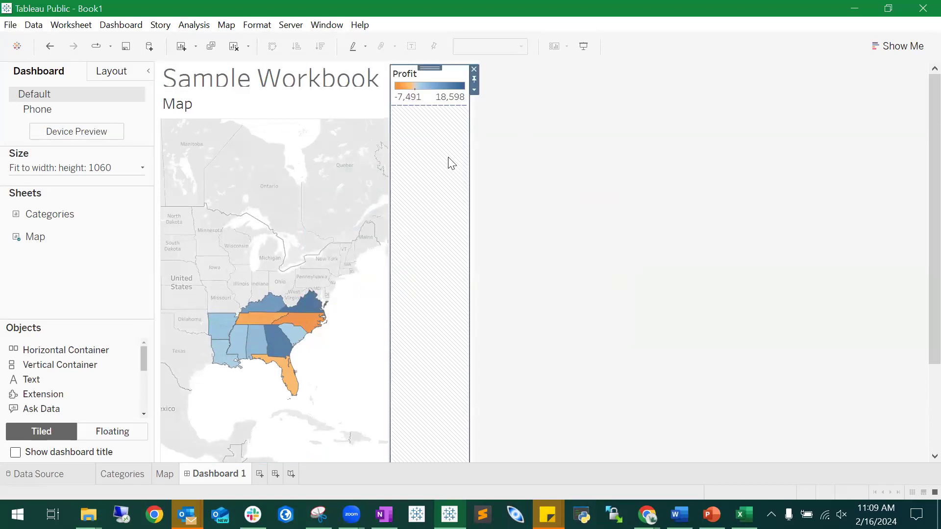
click(530, 154)
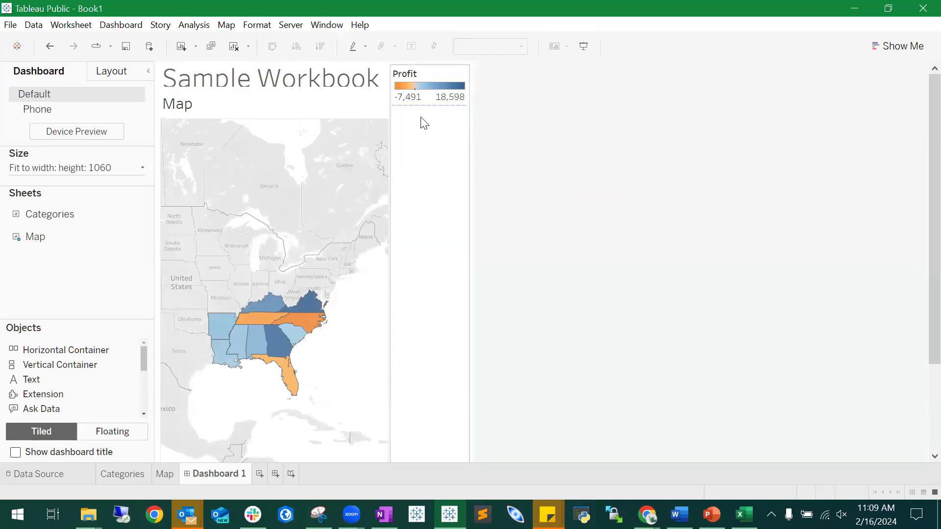
Step: Try making the Map sheet floating and moving it over the middle of the dashboard, and undo both changes
click(258, 104)
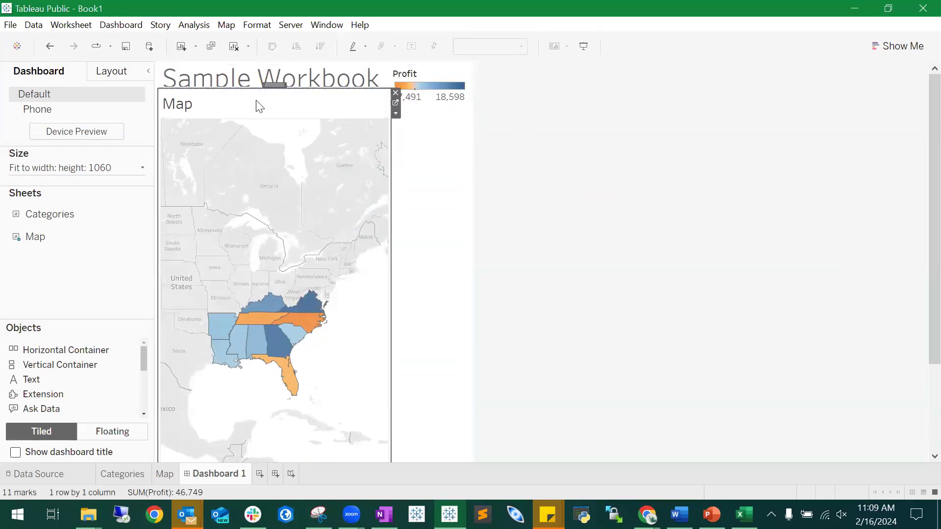
click(397, 116)
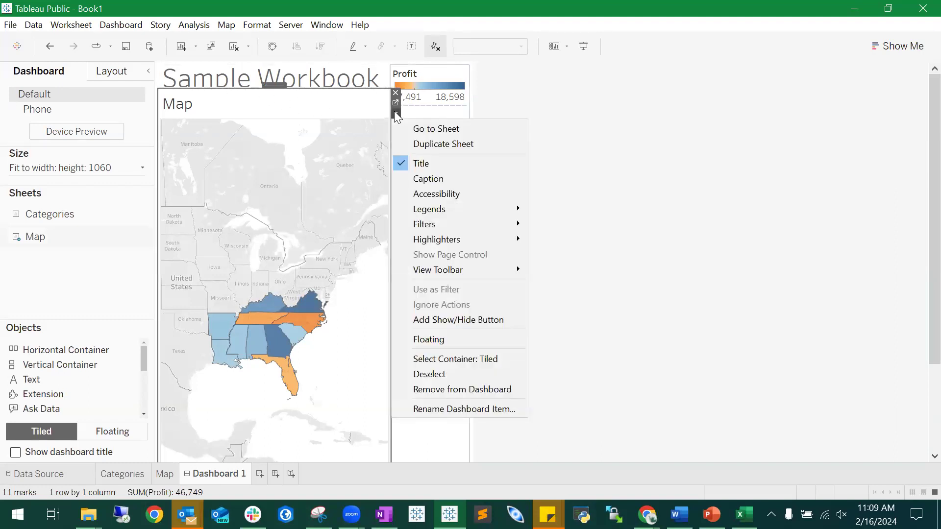
click(335, 103)
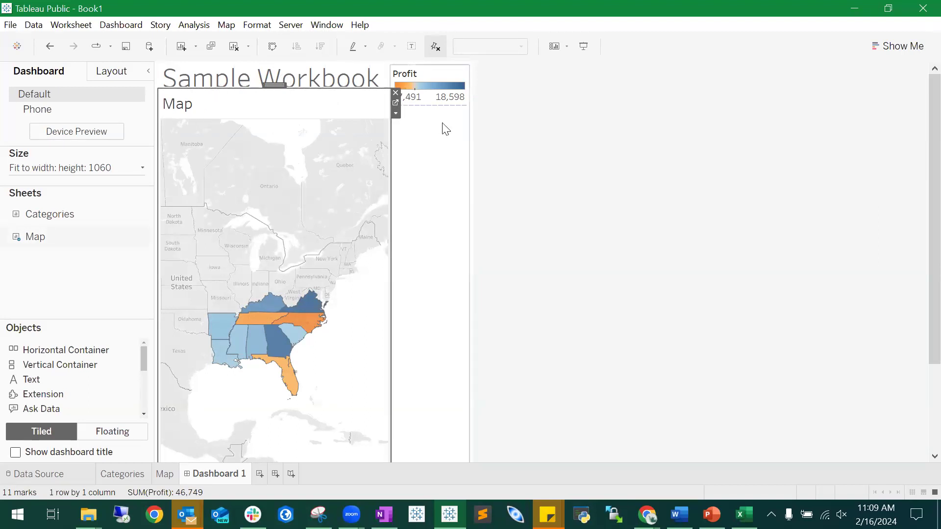
click(396, 115)
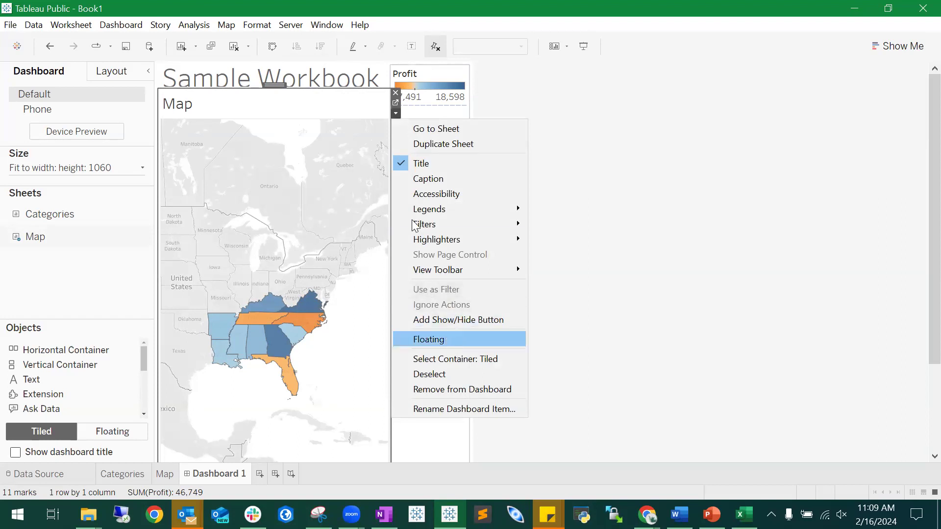
click(464, 338)
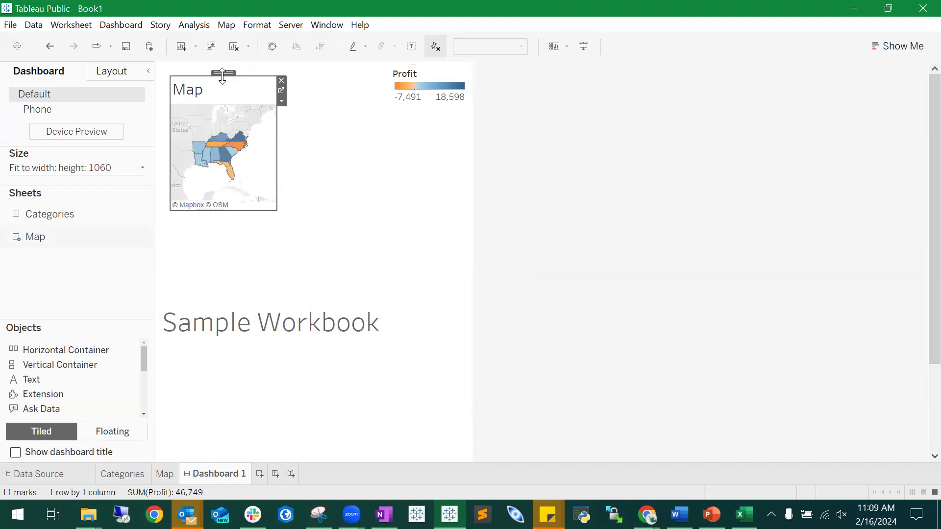
drag(226, 83, 287, 239)
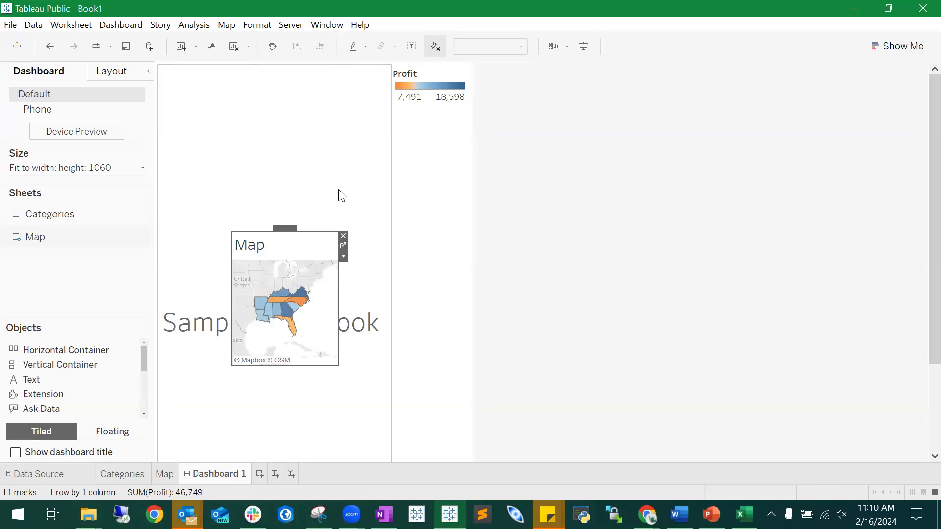
click(52, 46)
click(52, 46)
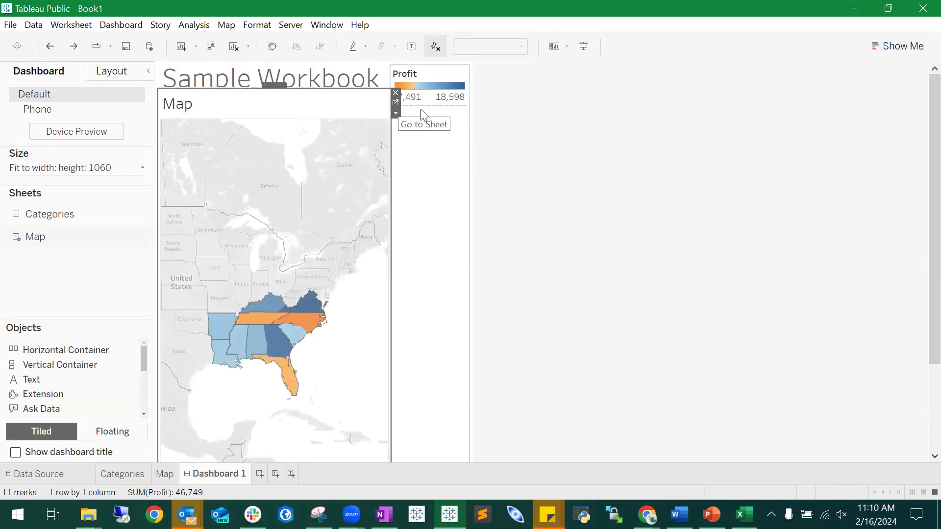
Step: Try placing a floating vertical container over the middle of the map, and undo it
click(540, 125)
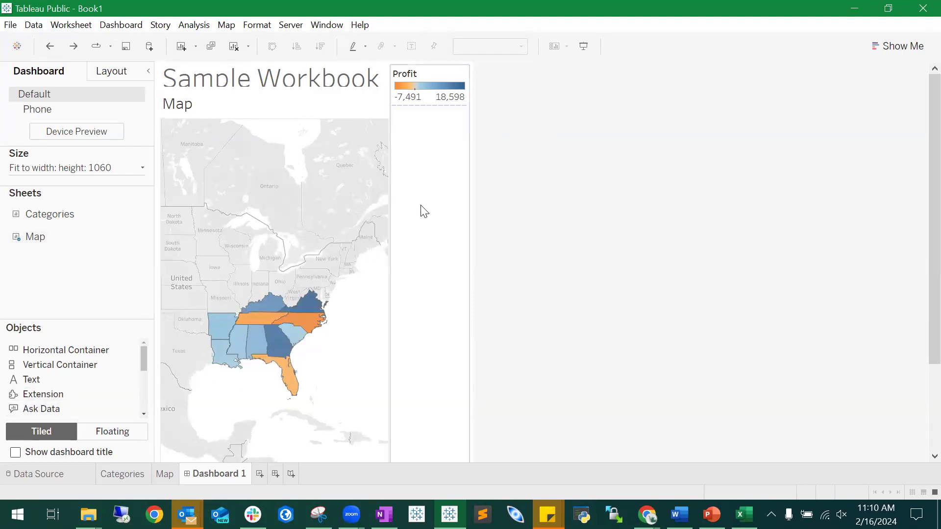
click(101, 431)
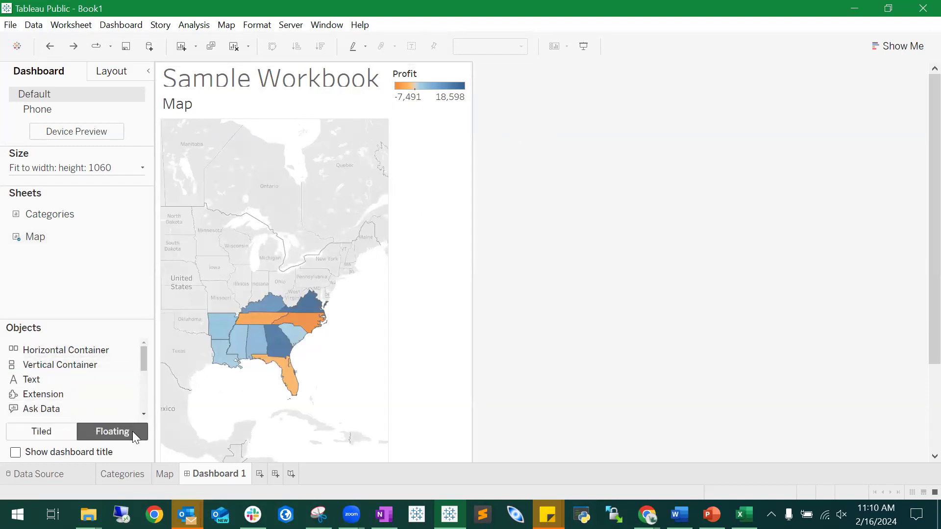
click(52, 432)
mouse_move(54, 365)
mouse_down()
mouse_move(353, 414)
mouse_move(173, 375)
mouse_move(354, 351)
mouse_move(56, 263)
mouse_move(90, 378)
mouse_up()
click(100, 433)
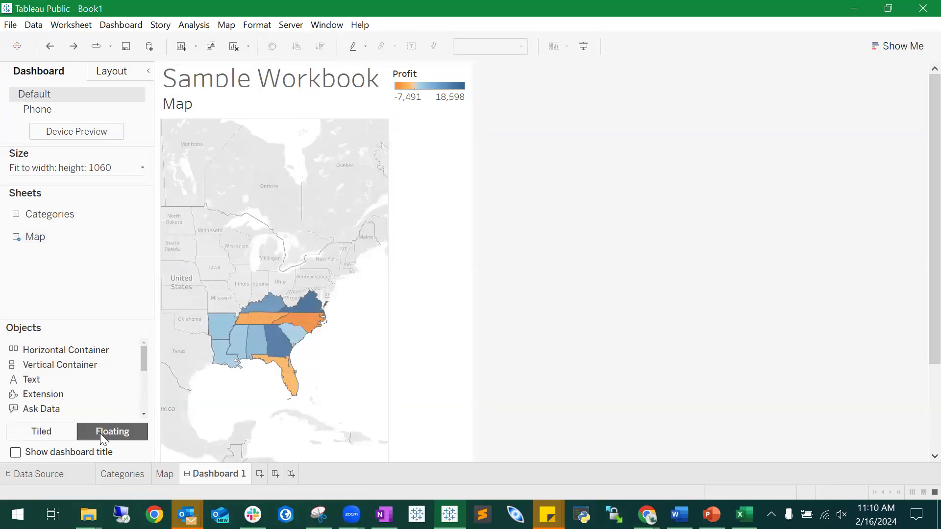
drag(43, 366, 263, 214)
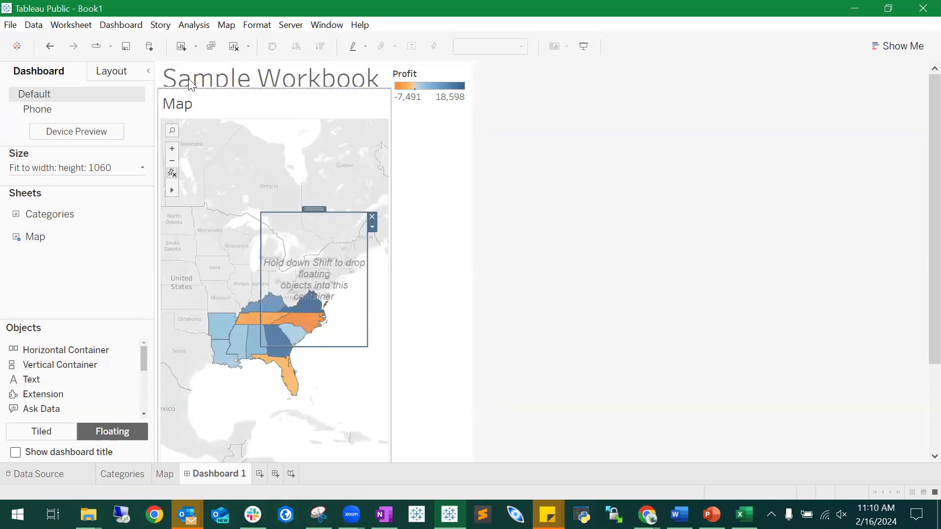
click(49, 46)
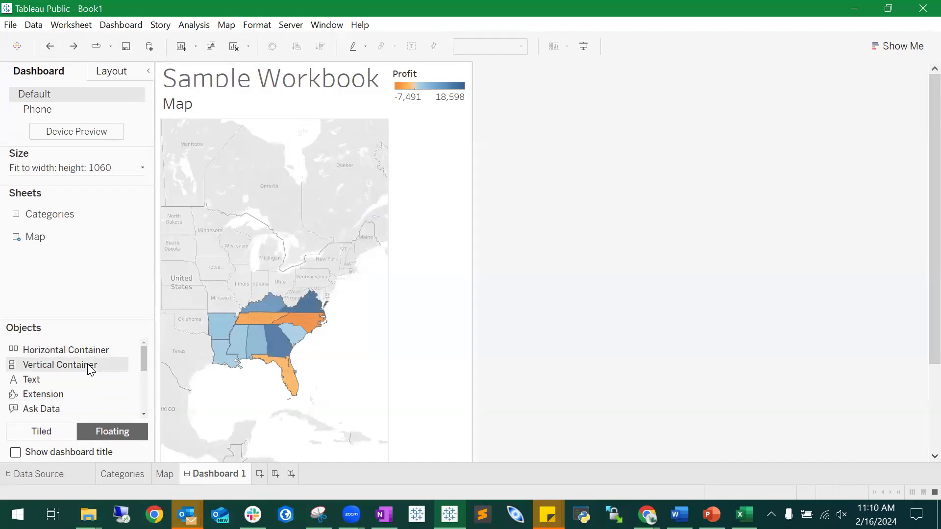
Step: Add the Categories sheet as a tiled object directly below the map, and reduce the map's height to give the chart more room
drag(146, 355, 148, 334)
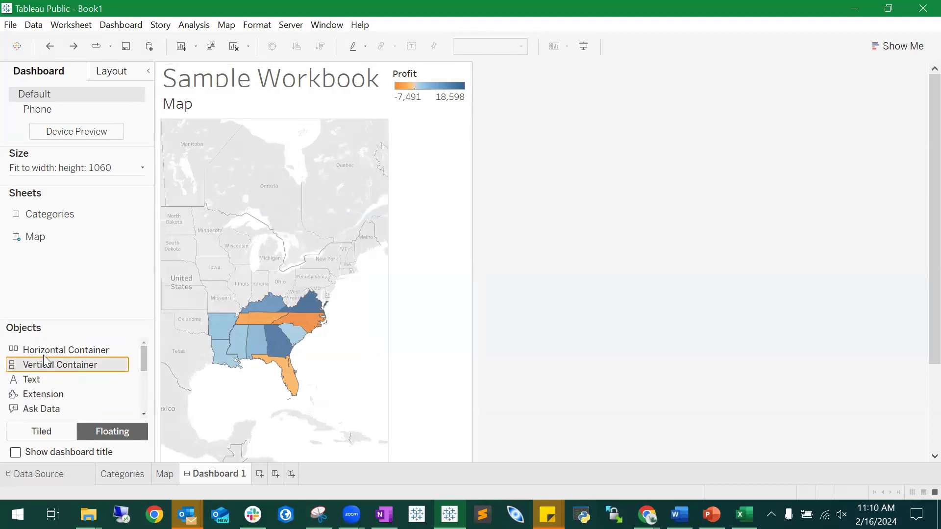
mouse_move(38, 240)
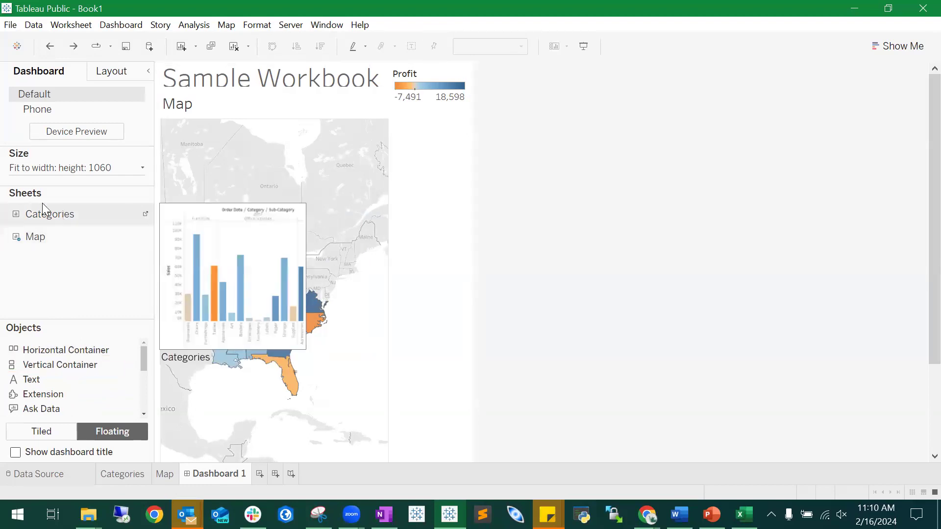
drag(44, 215, 270, 428)
click(41, 432)
mouse_move(54, 218)
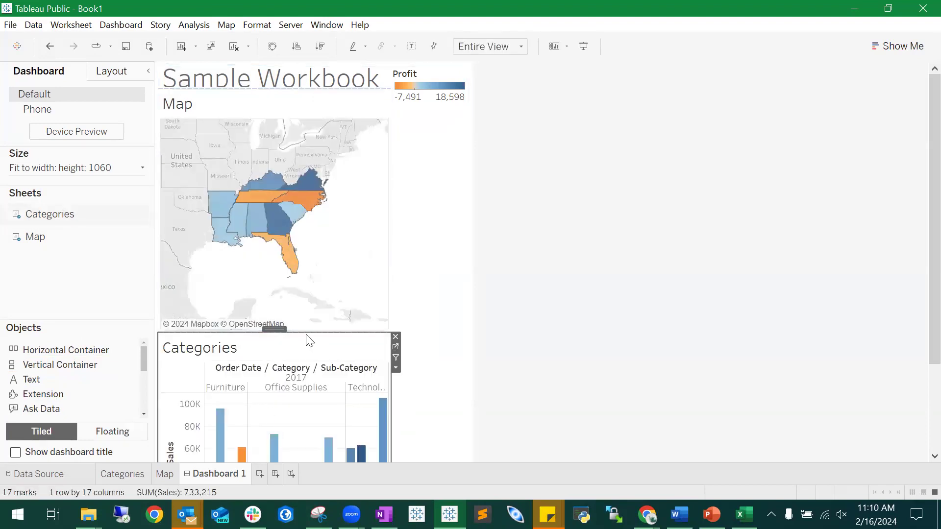
drag(304, 332, 294, 281)
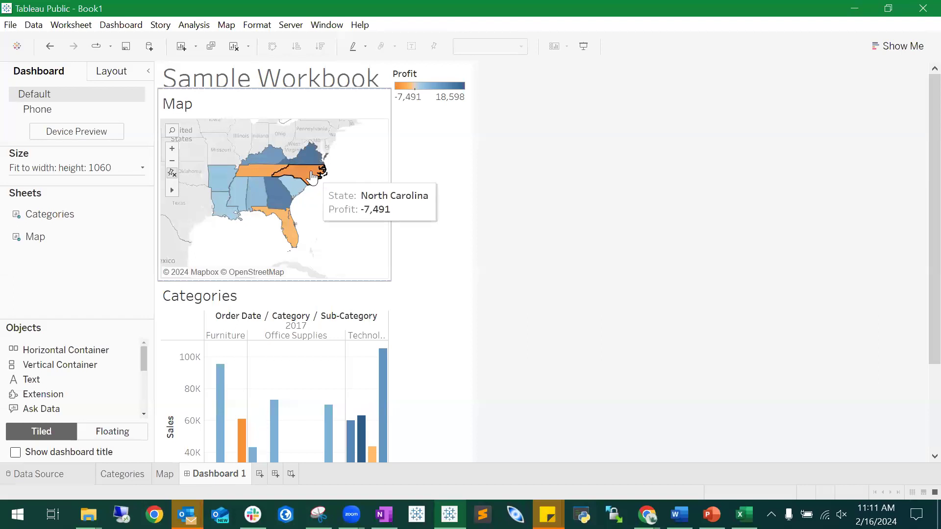
Step: Go to the Categories worksheet from its dashboard object and return to the dashboard
click(338, 299)
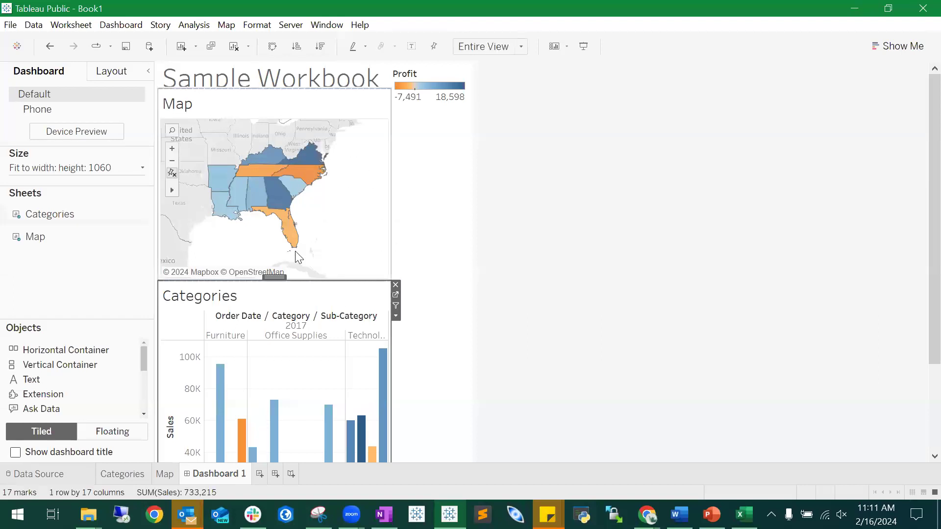
scroll(665, 272, down, 1)
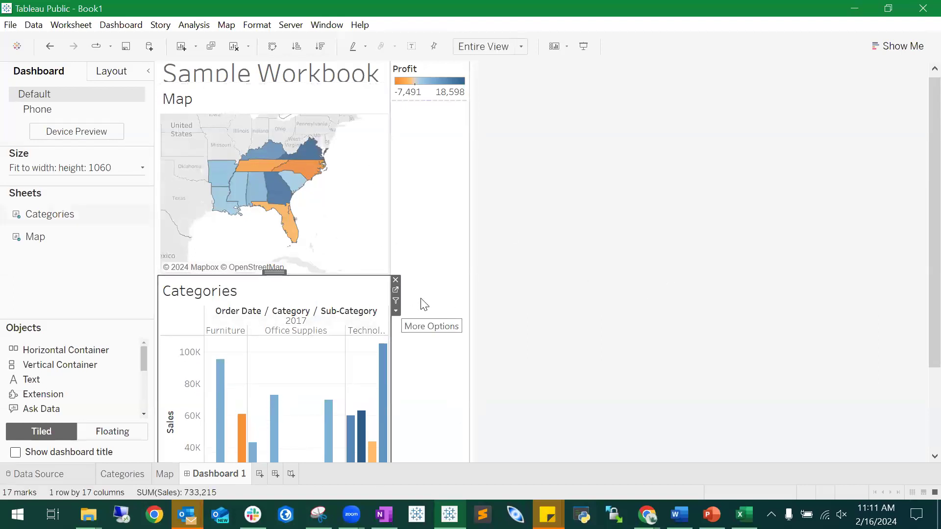
click(395, 289)
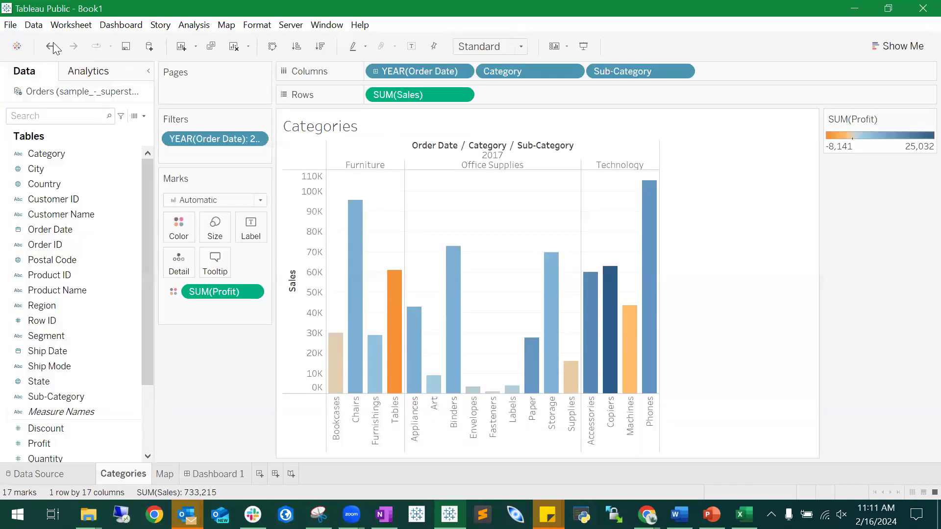
click(48, 47)
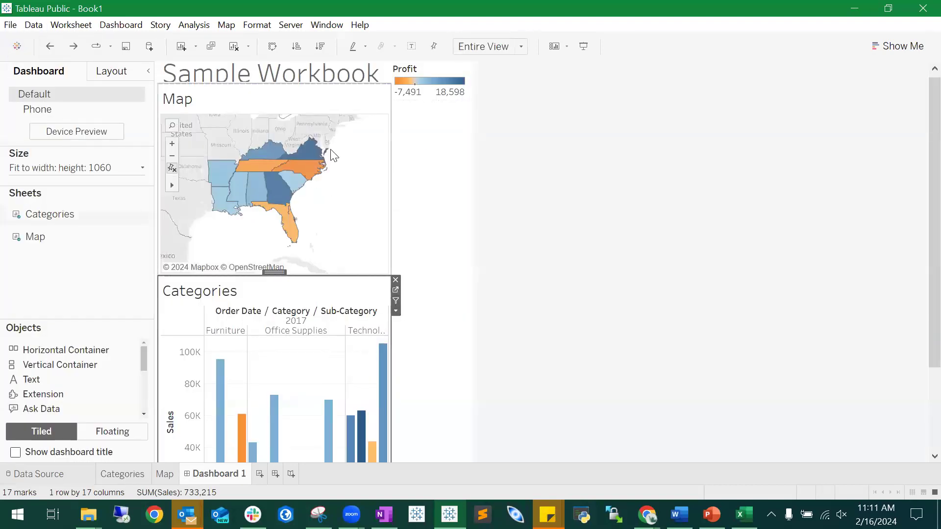
Step: Clear the North Carolina selection on the map and set the Map sheet to be used as a filter on the dashboard
right_click(309, 170)
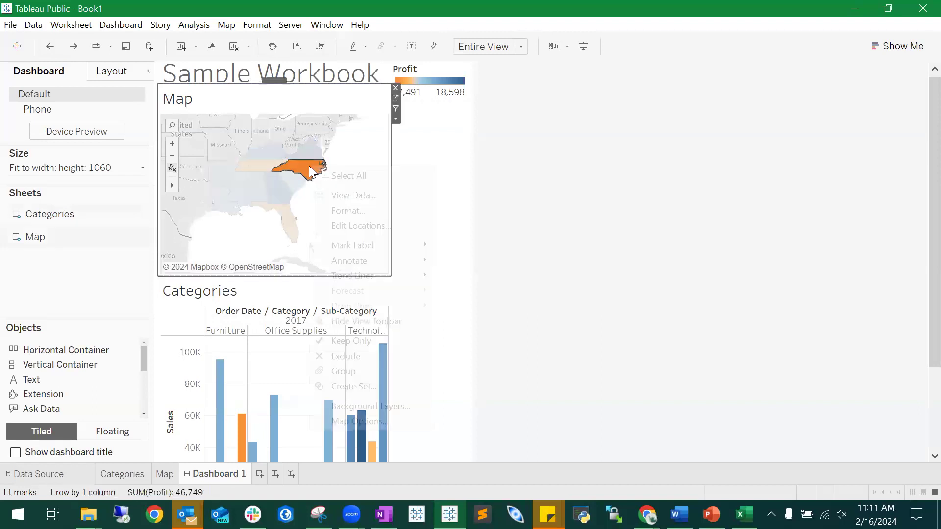
click(396, 119)
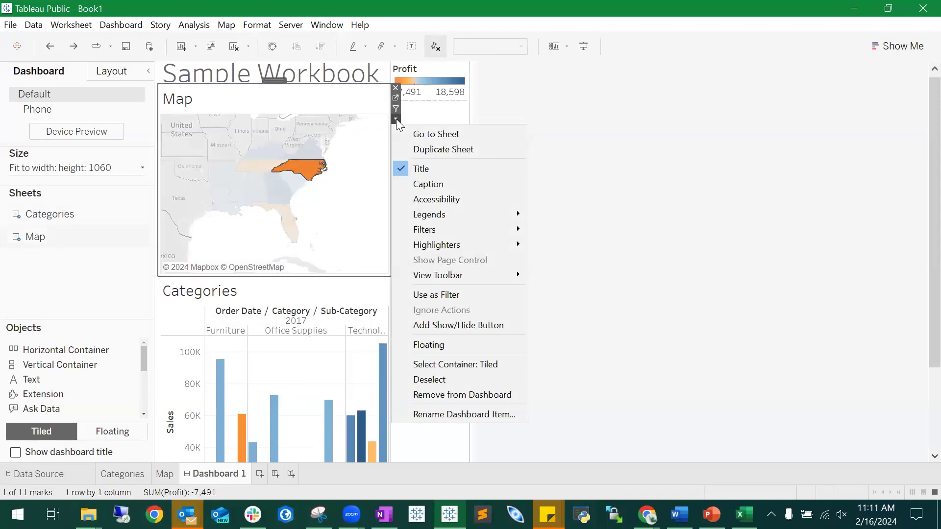
click(332, 107)
click(309, 167)
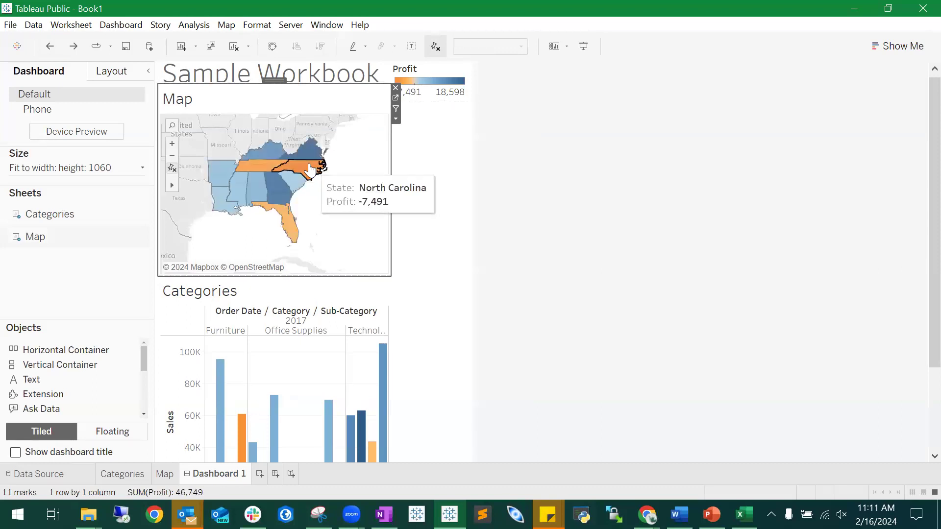
click(396, 122)
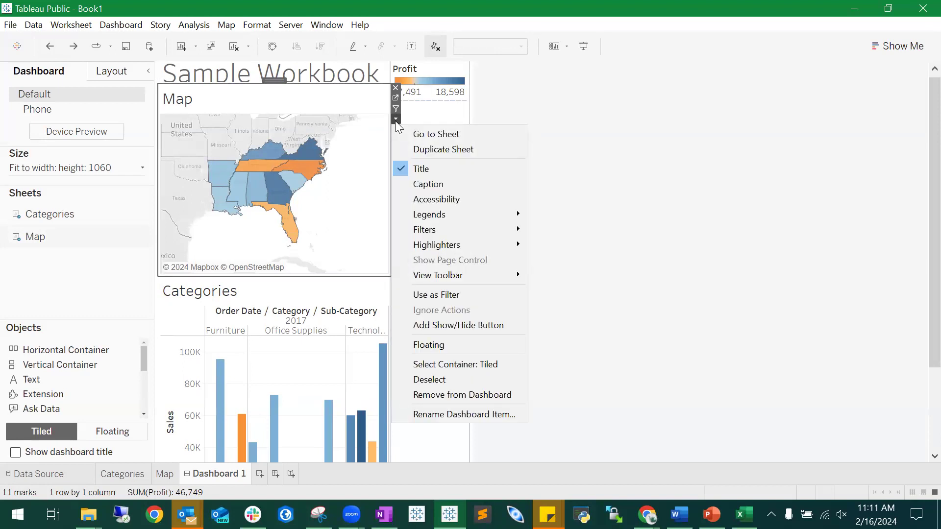
click(447, 297)
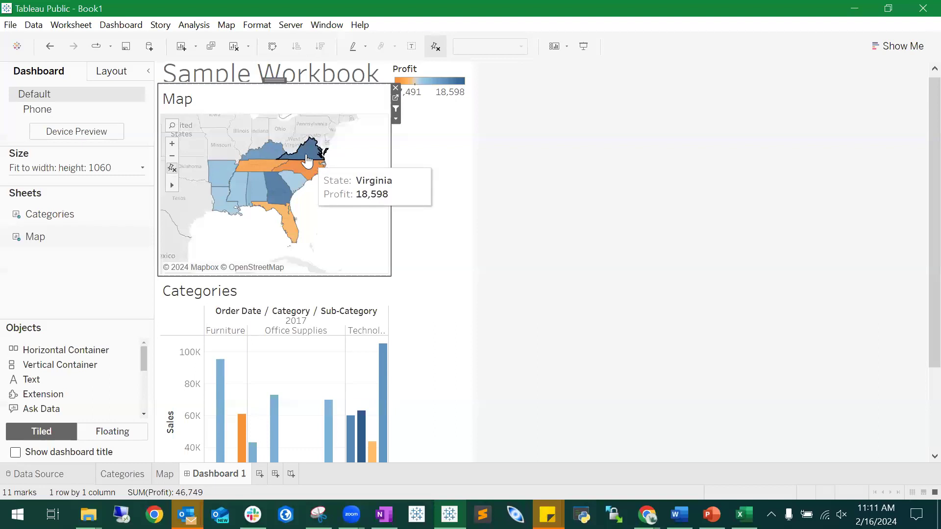
Step: Test the map filter on the Categories chart with North Carolina, Georgia and Tennessee in turn, and clear the selection
click(302, 172)
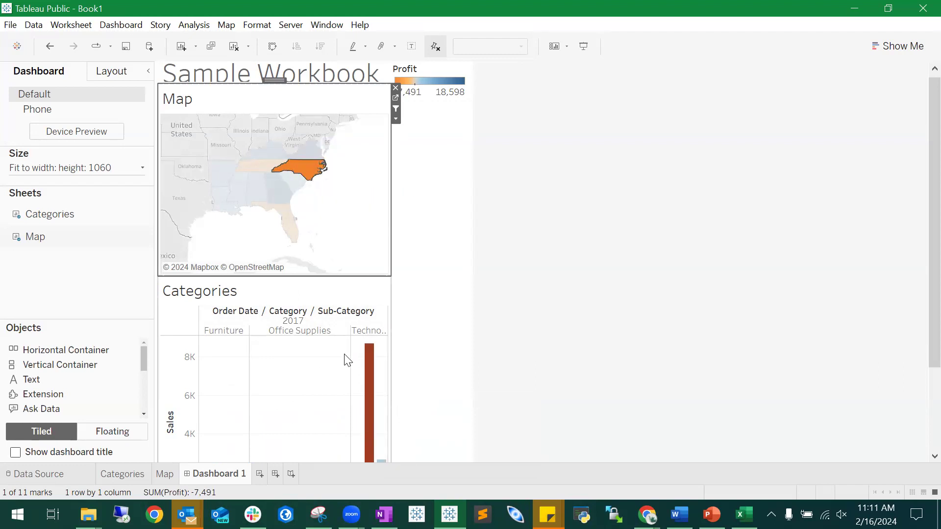
click(276, 185)
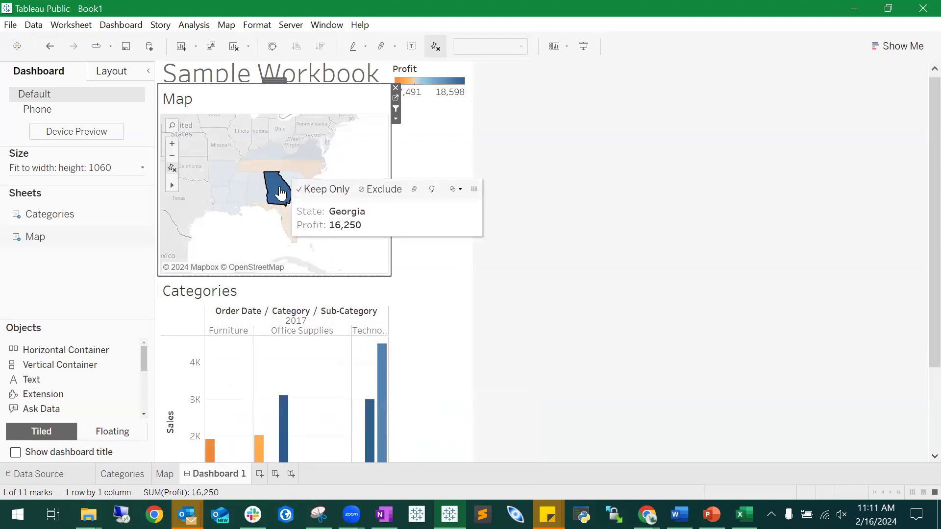
click(259, 168)
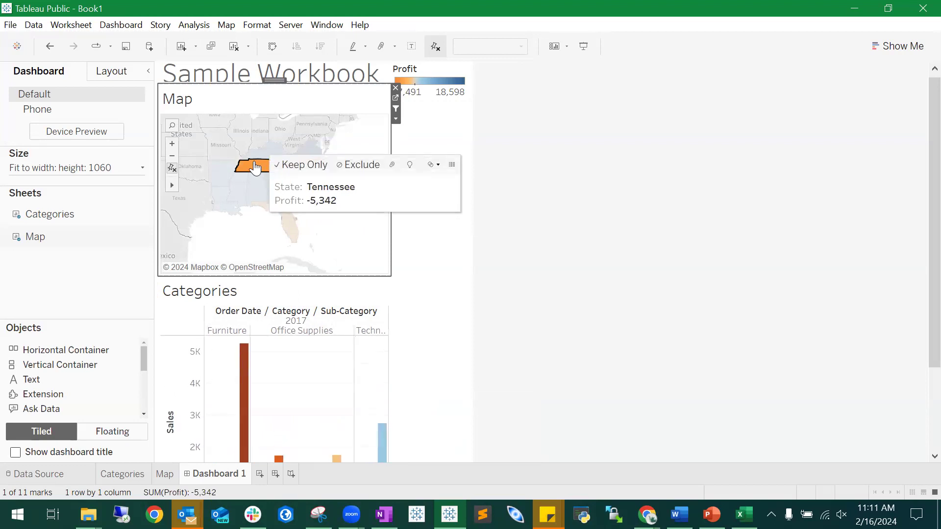
click(255, 168)
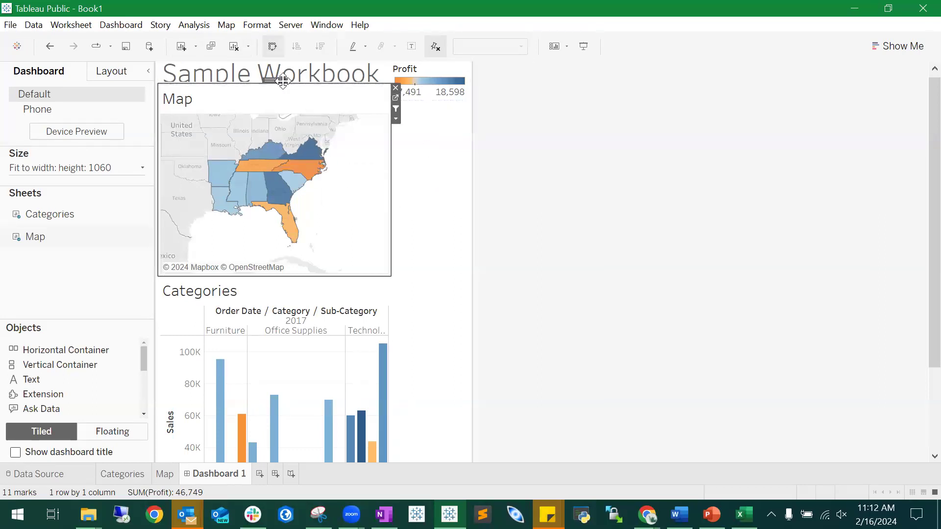
mouse_move(316, 176)
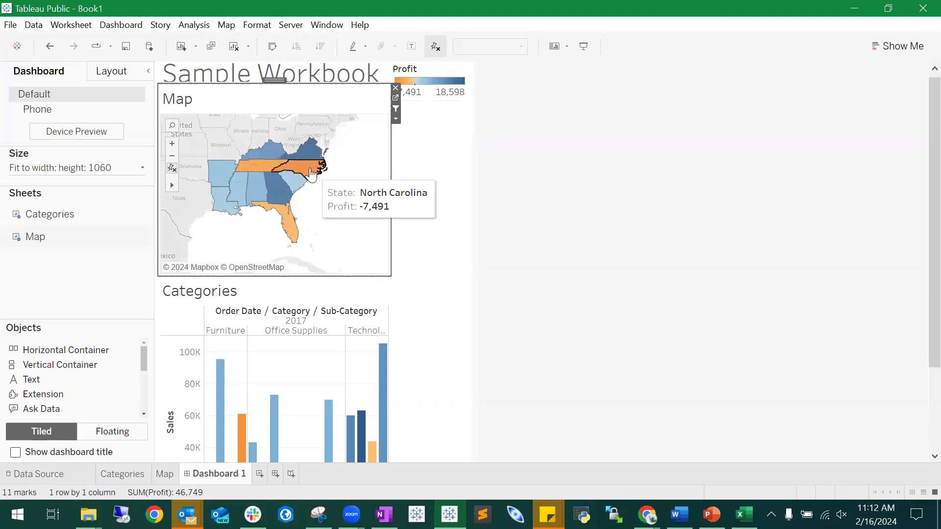
Step: Check the Map sheet's Use as Filter option, and filter the Categories chart by Tennessee on the map
click(395, 119)
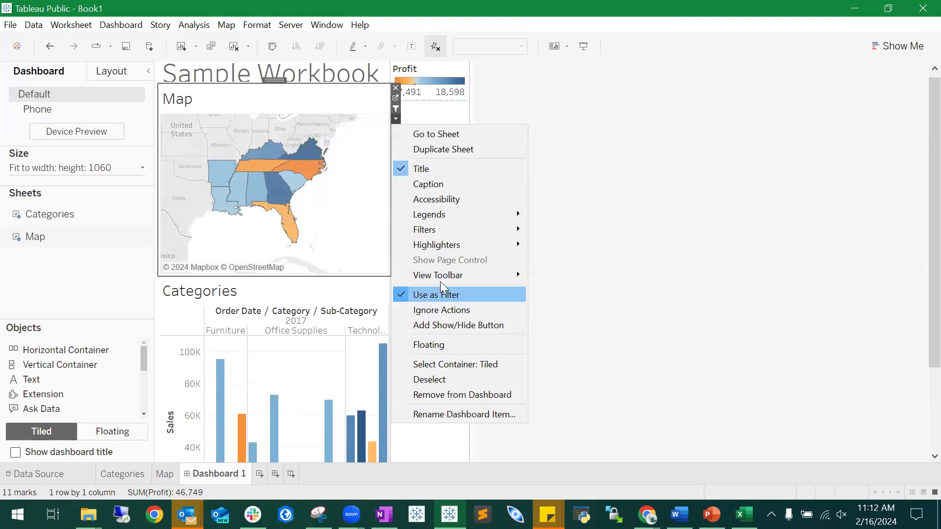
click(310, 98)
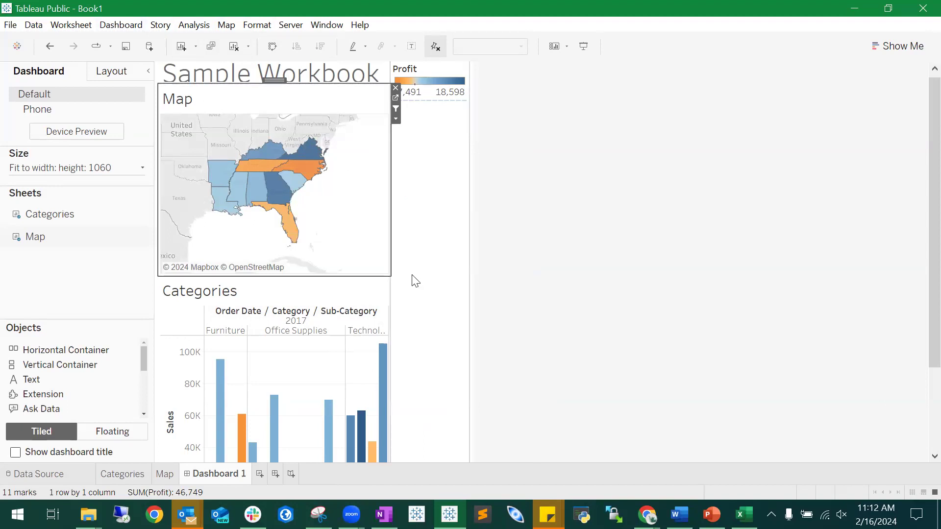
mouse_move(70, 223)
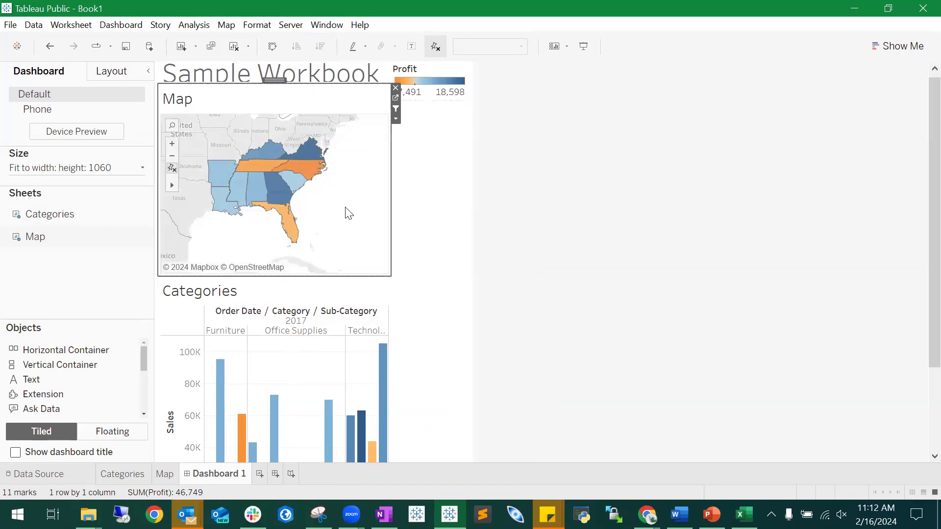
click(258, 174)
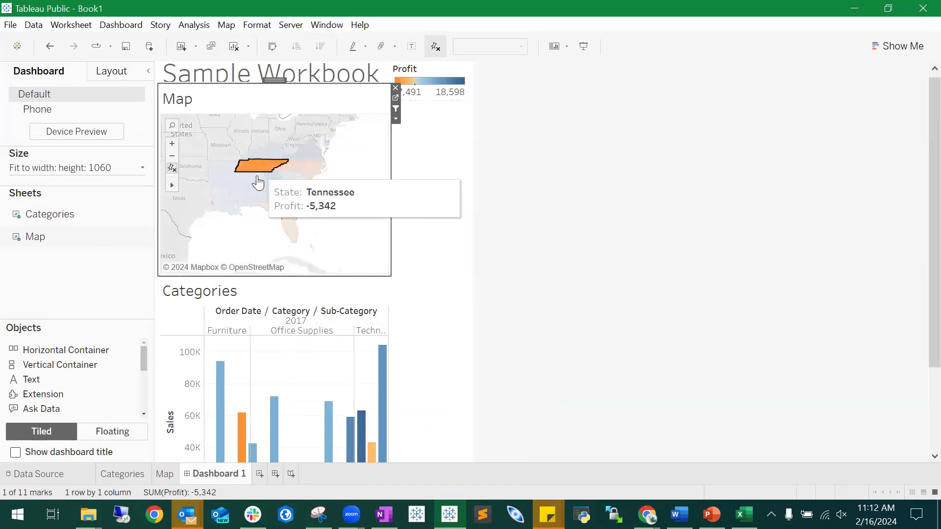
click(254, 191)
click(256, 167)
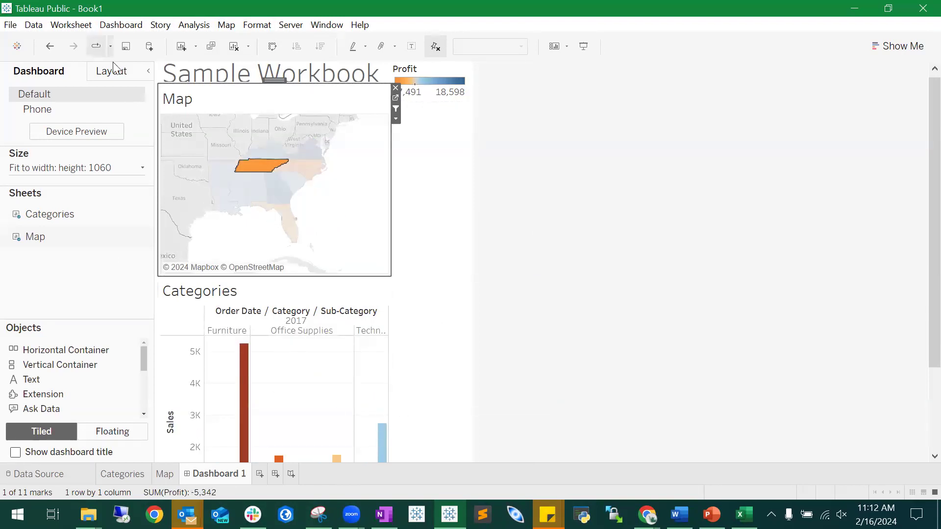
Step: Open the dashboard's actions and examine the source and target sheets of the generated map filter action, closing its settings without saving
click(121, 25)
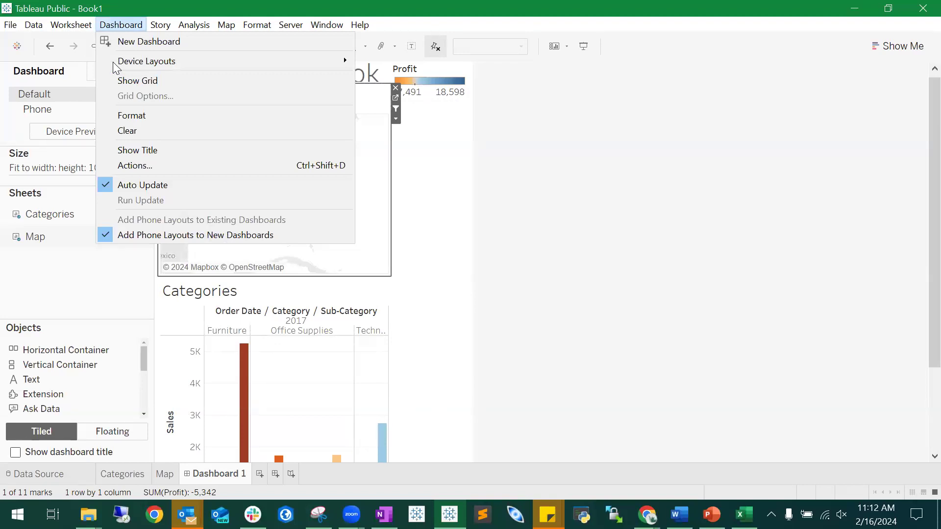
click(169, 171)
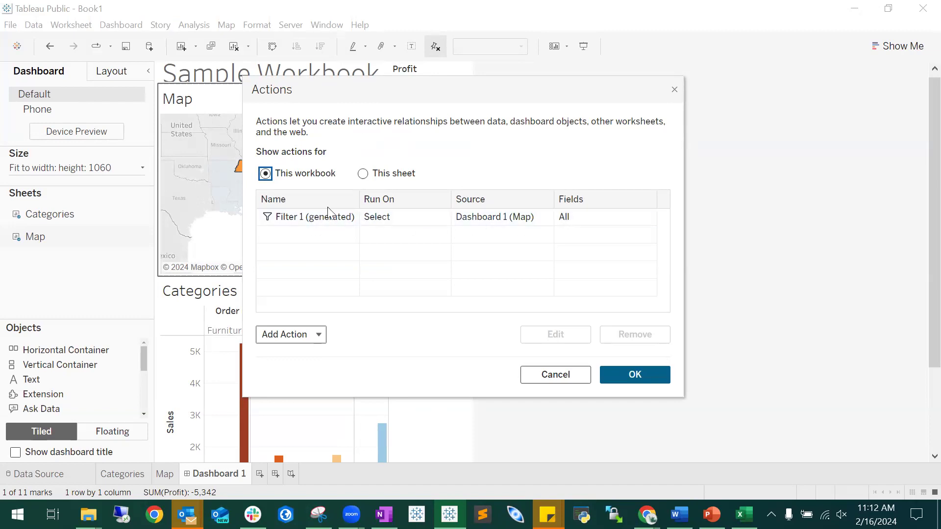
click(287, 216)
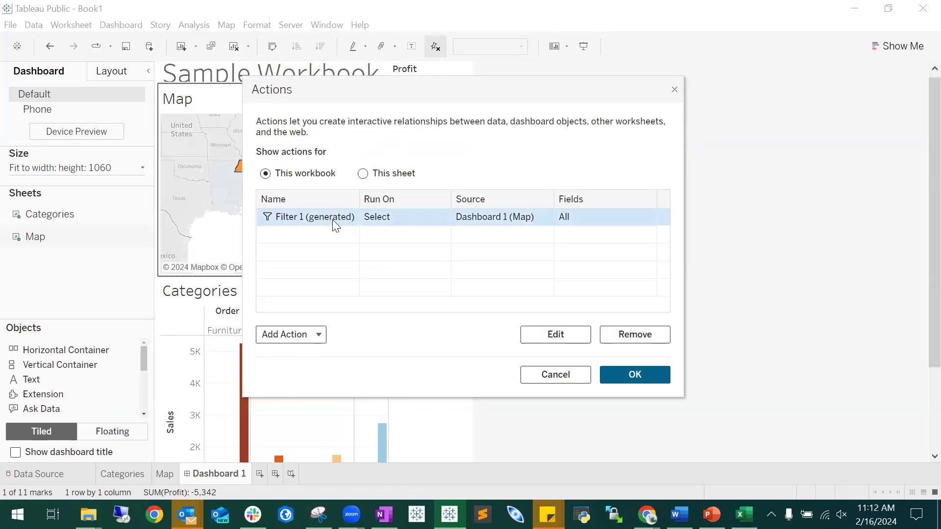
click(568, 339)
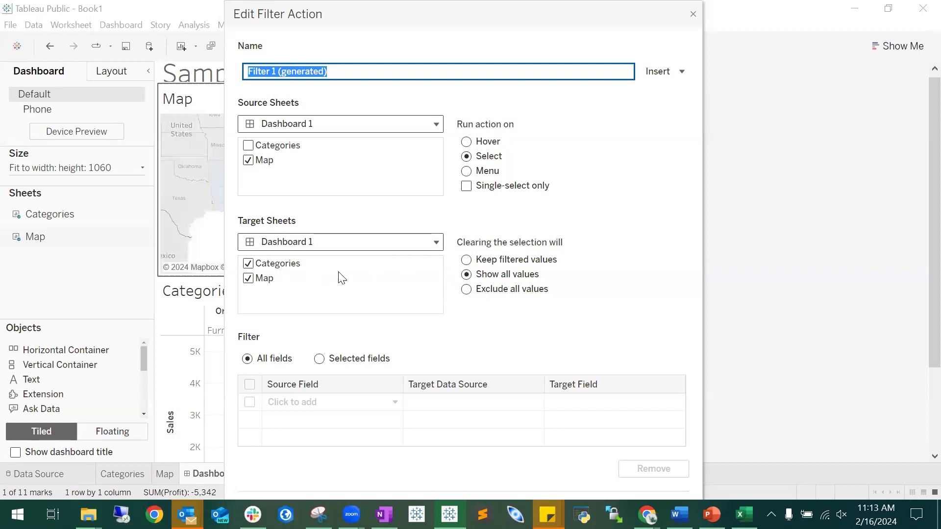
click(248, 160)
drag(665, 6, 781, 61)
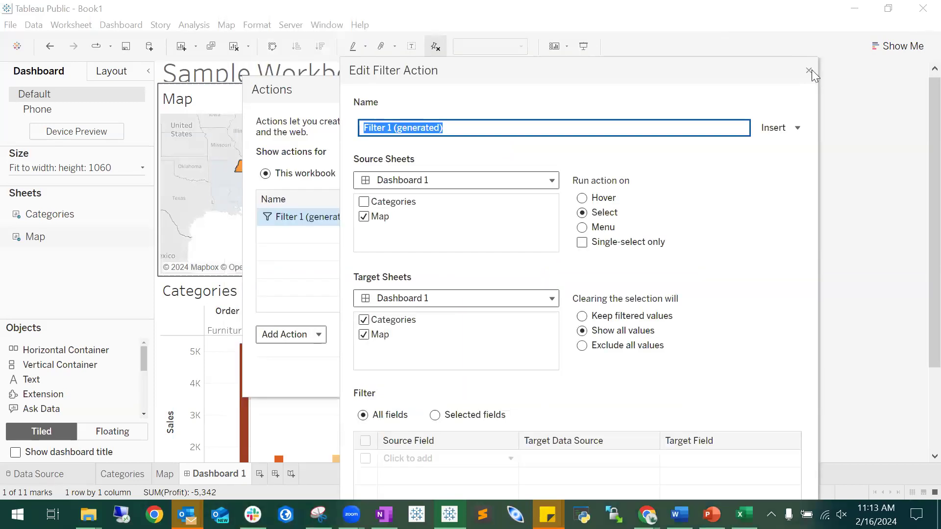
click(811, 70)
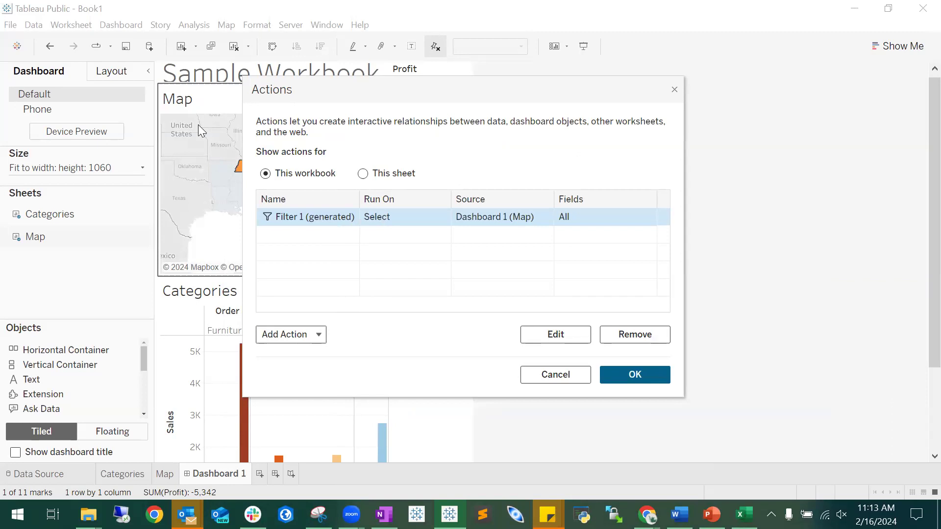
Step: Add a highlight action named "Highlight Sample" that runs on select, with Map as the source sheet and Categories as the target
click(317, 334)
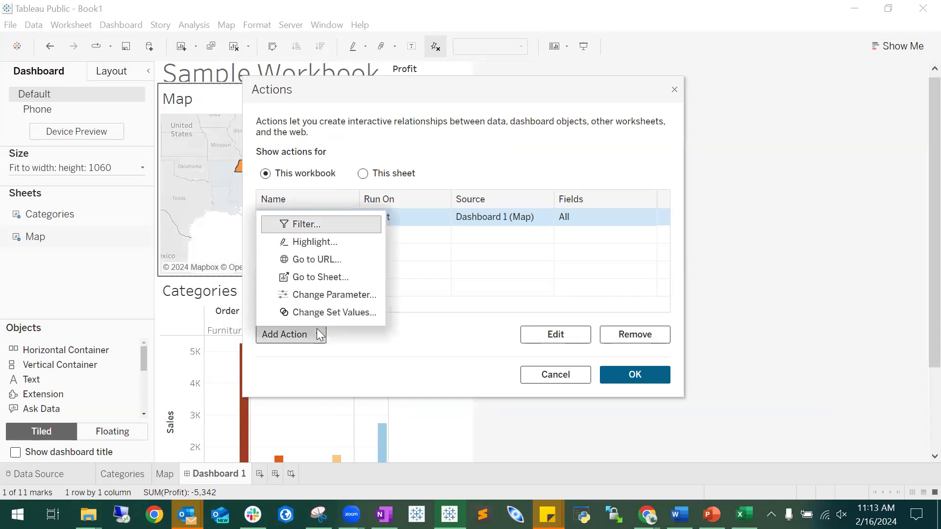
click(327, 246)
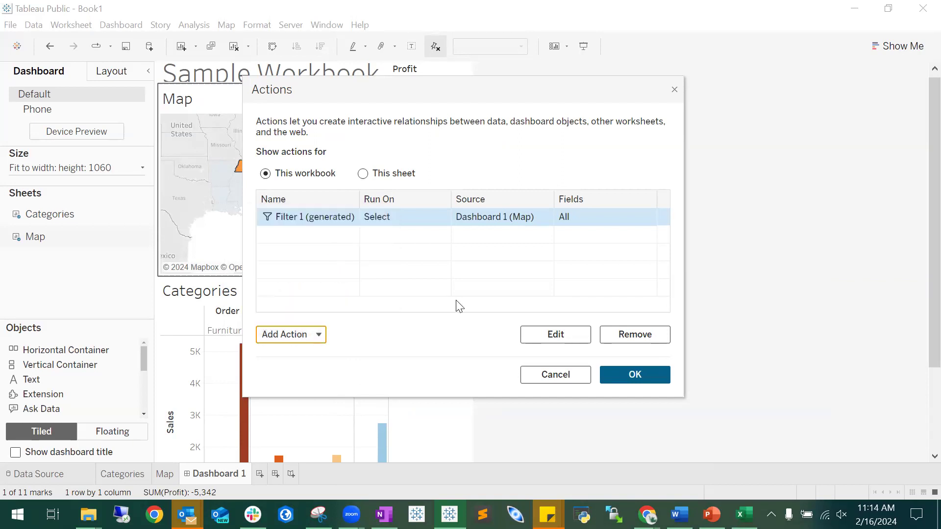
click(365, 76)
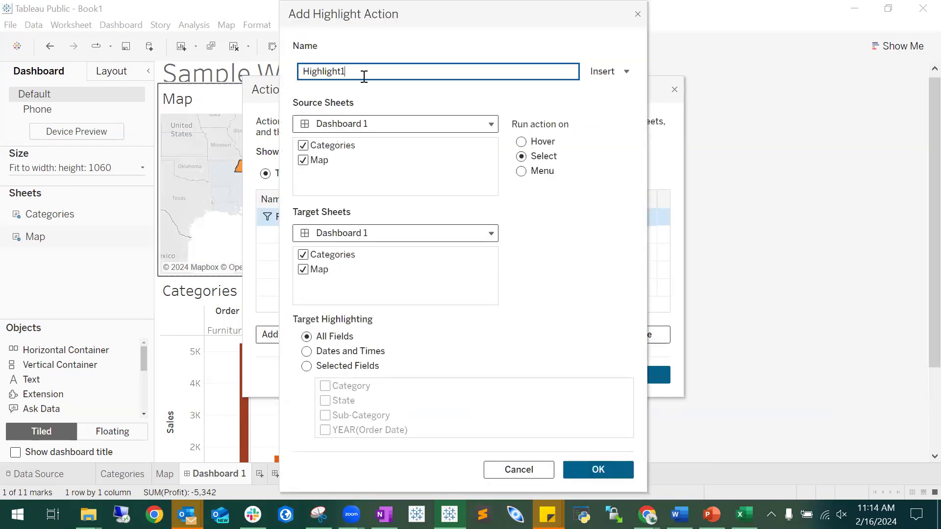
text(Sample)
click(304, 145)
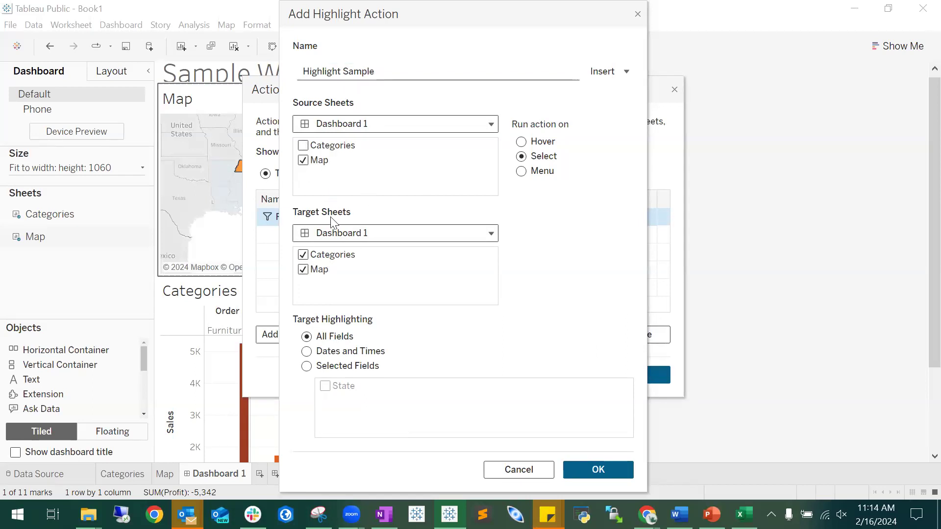
click(303, 269)
click(598, 470)
Step: Remove the generated map filter action and apply the changes to the dashboard's actions
click(500, 217)
click(612, 334)
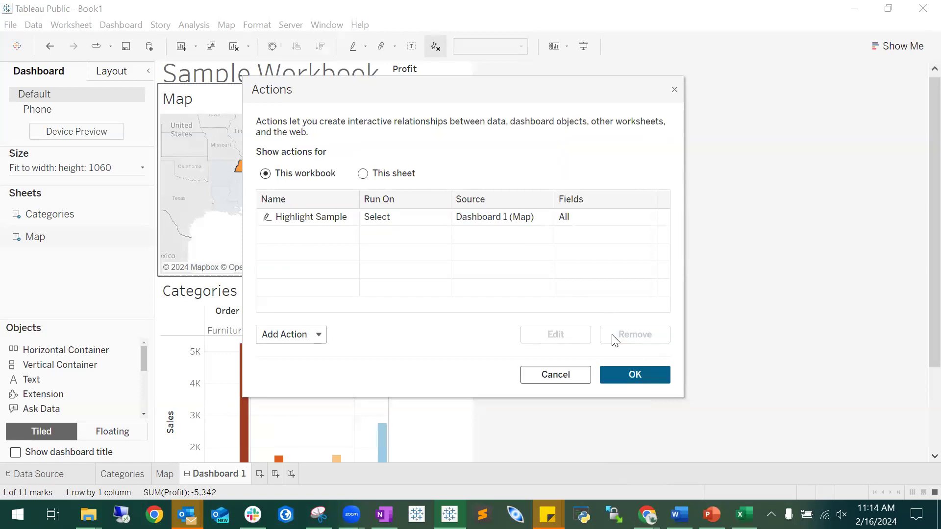
click(630, 376)
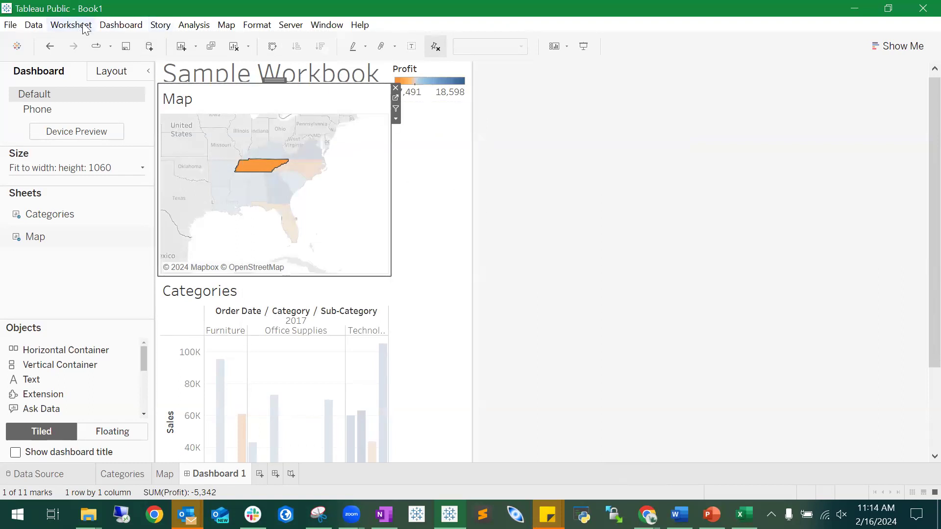
Step: Reopen the dashboard's actions and examine the workbook and sheet scopes and the action types that can be added
click(121, 24)
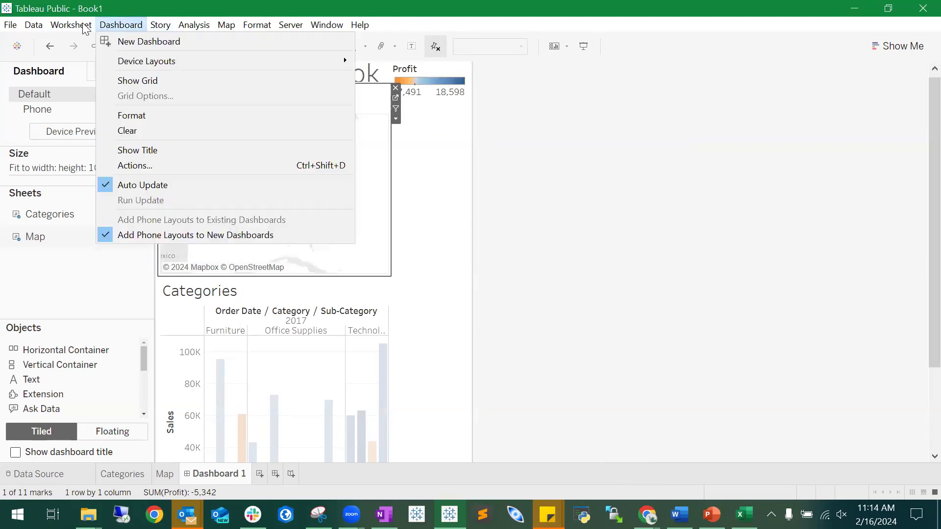
click(157, 166)
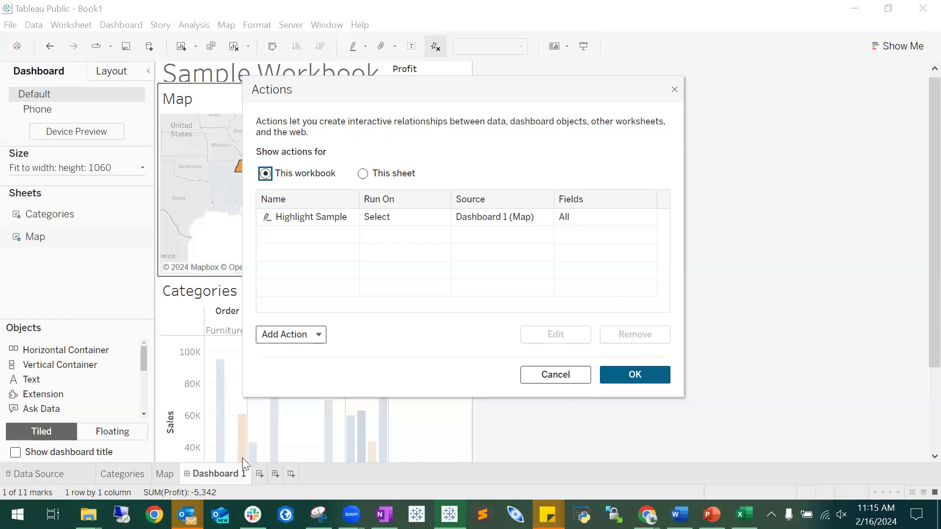
click(373, 170)
click(327, 174)
click(300, 335)
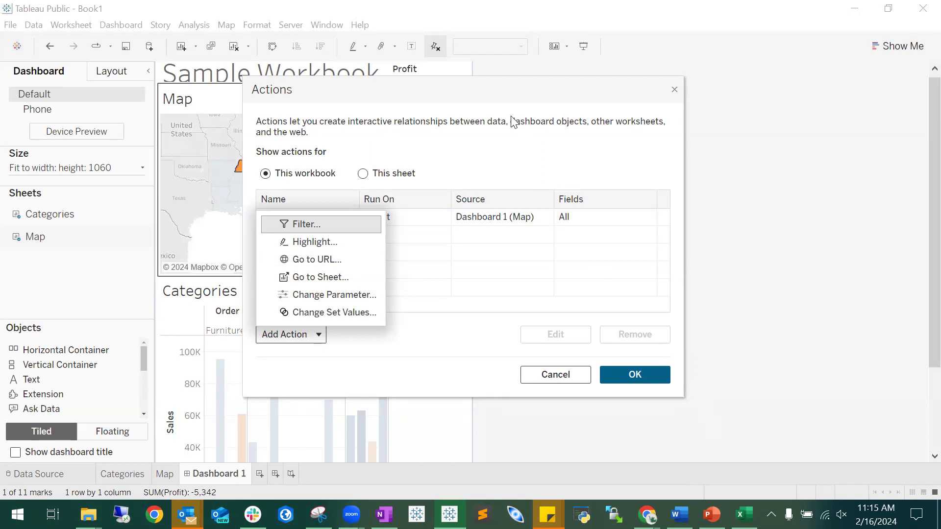
click(442, 285)
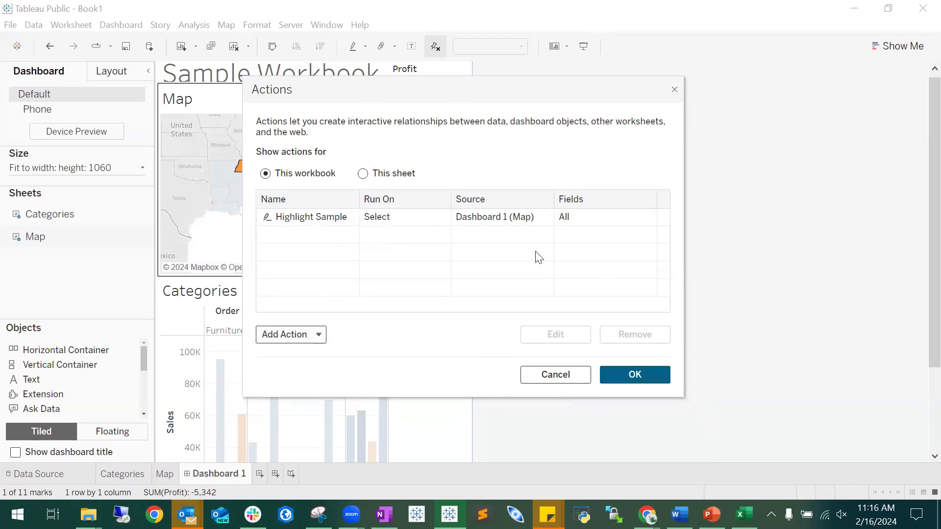
click(619, 375)
Step: Clear the Tennessee selection on the map and deselect the Map sheet on the dashboard
click(325, 188)
click(291, 196)
click(290, 195)
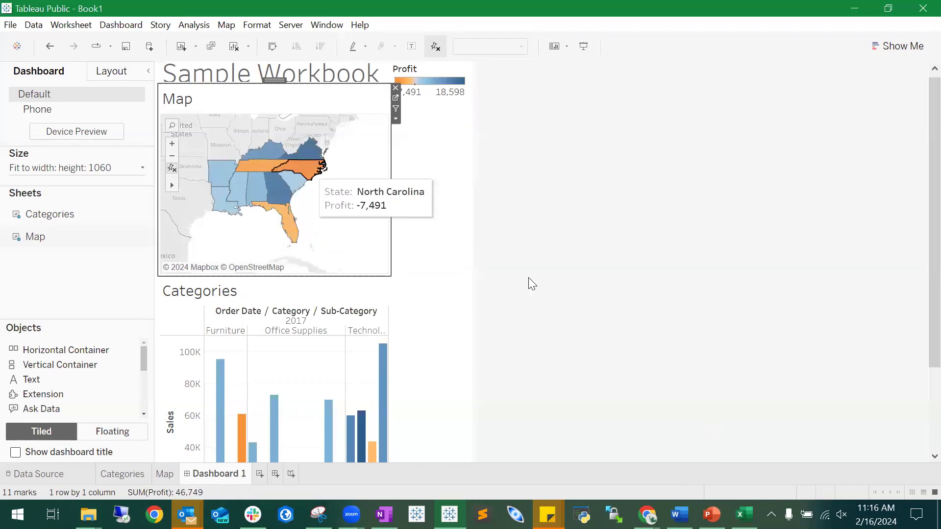
click(546, 377)
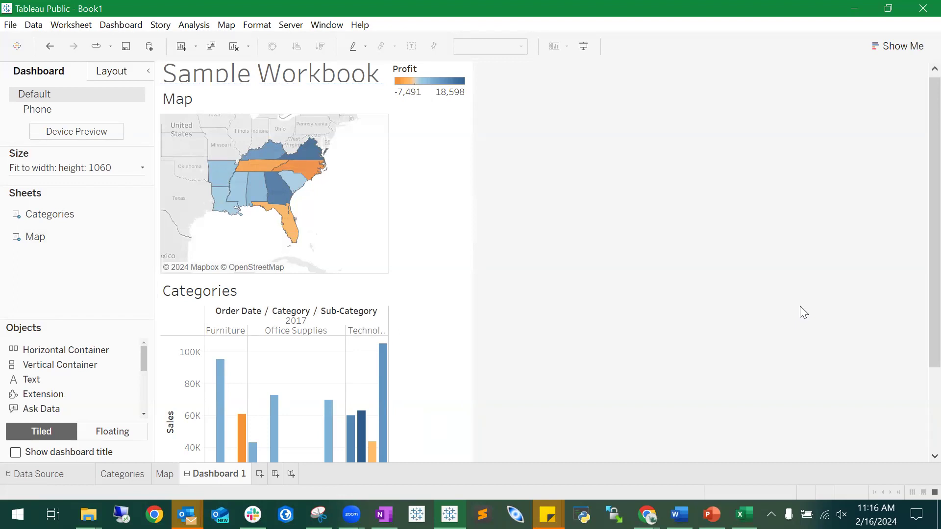
Step: Create a new story and place Dashboard 1 in its first story point
click(291, 475)
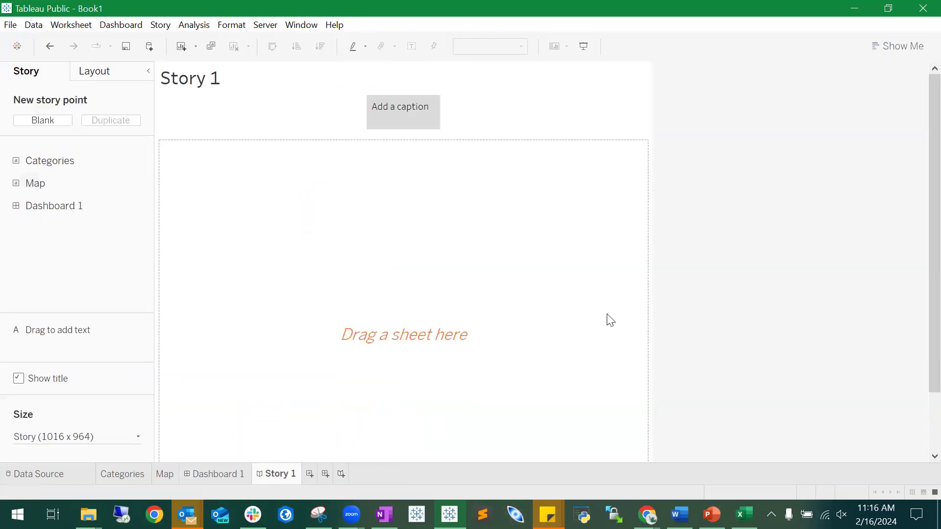
right_click(285, 472)
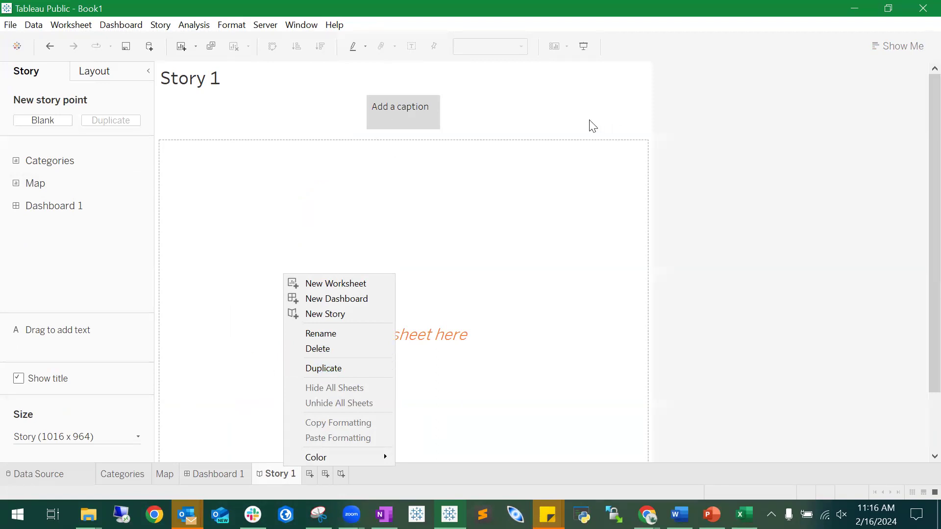
click(490, 390)
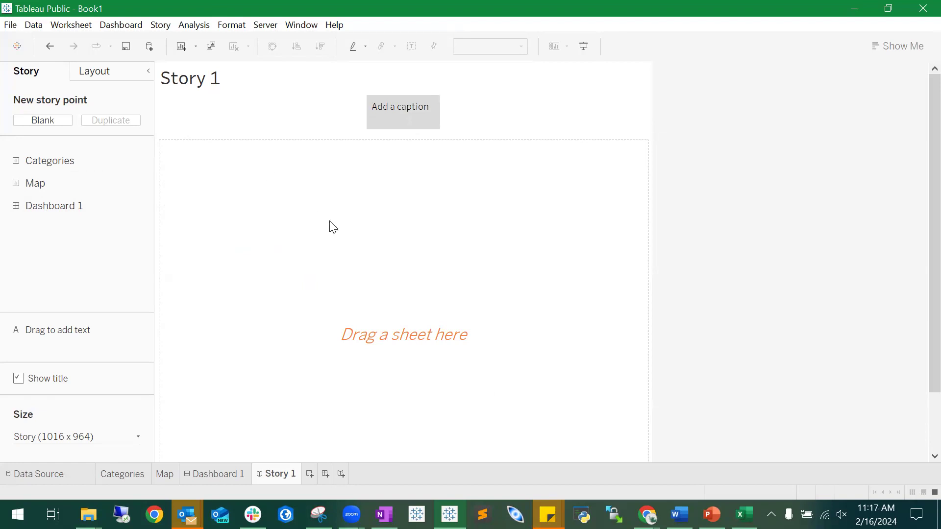
drag(73, 206, 265, 234)
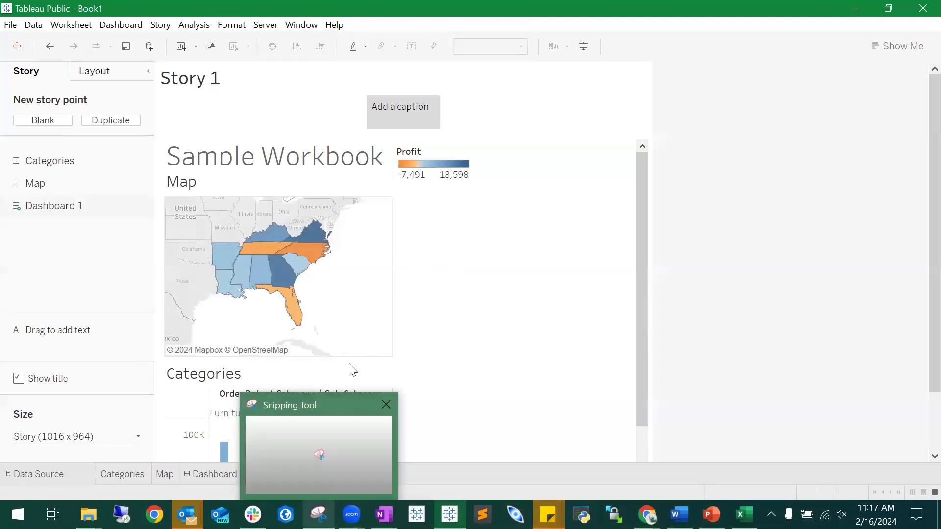
Step: Add a text description reading "Low Profits in North Carolina" beside the map in the story point
drag(39, 339, 402, 238)
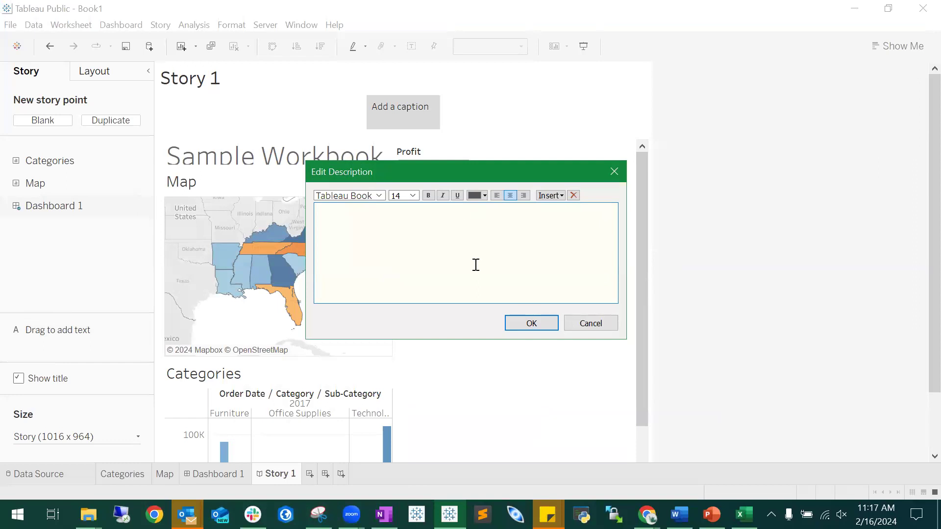
text(Low Profits in North Carolina)
click(518, 322)
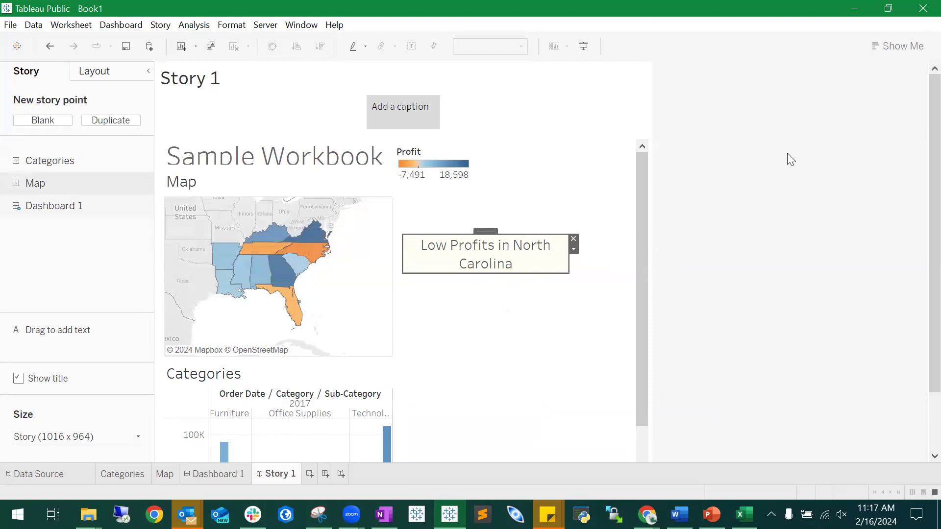
Step: Caption the first story point "Overview of Profits"
double_click(416, 103)
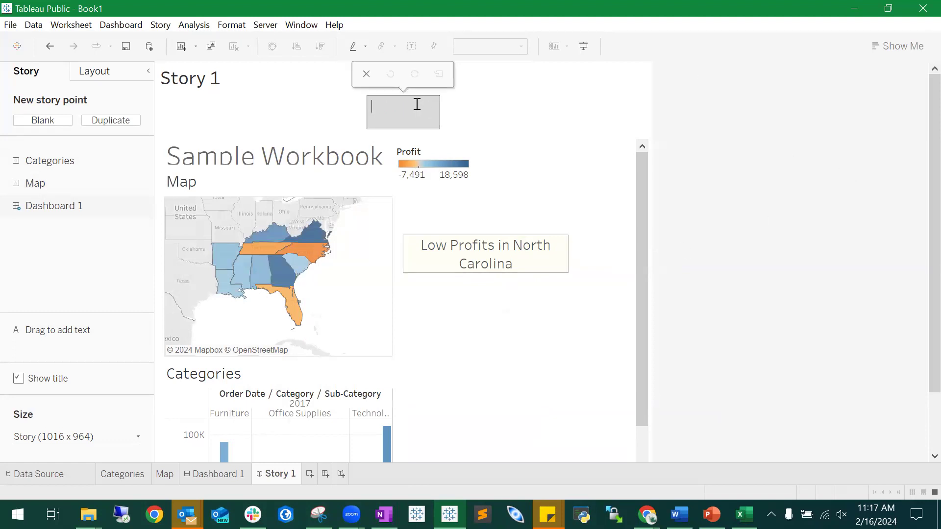
click(451, 135)
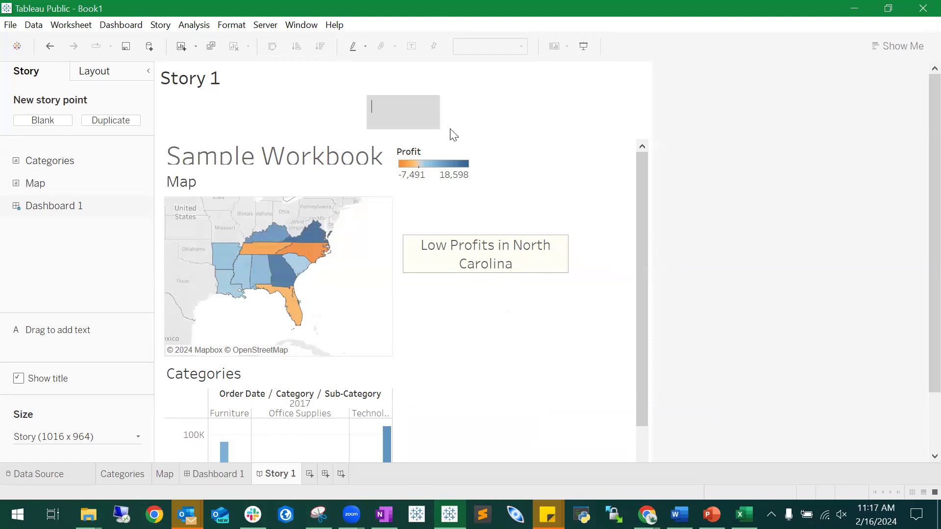
double_click(428, 111)
text(Overview of Profits)
key(Return)
Step: Examine the full story point, from the map and its text note down to the Categories chart
drag(643, 351, 664, 481)
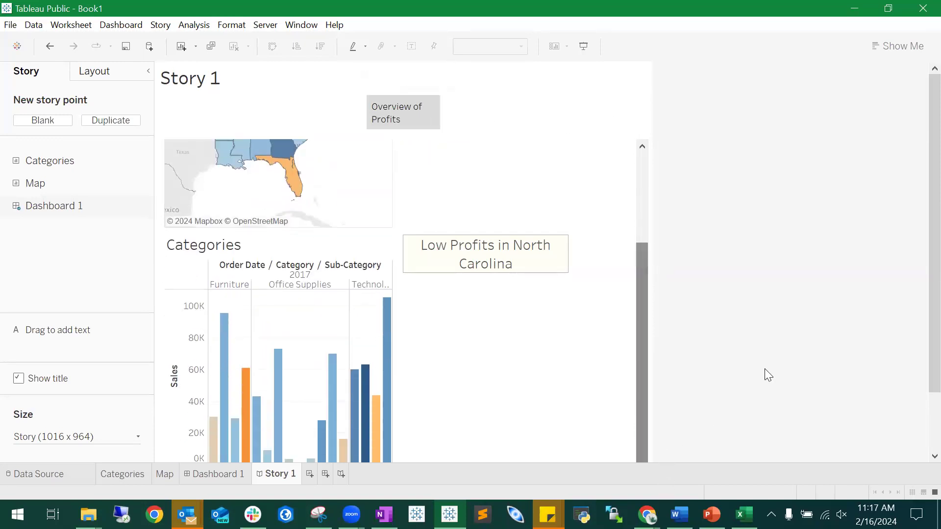
scroll(764, 369, down, 3)
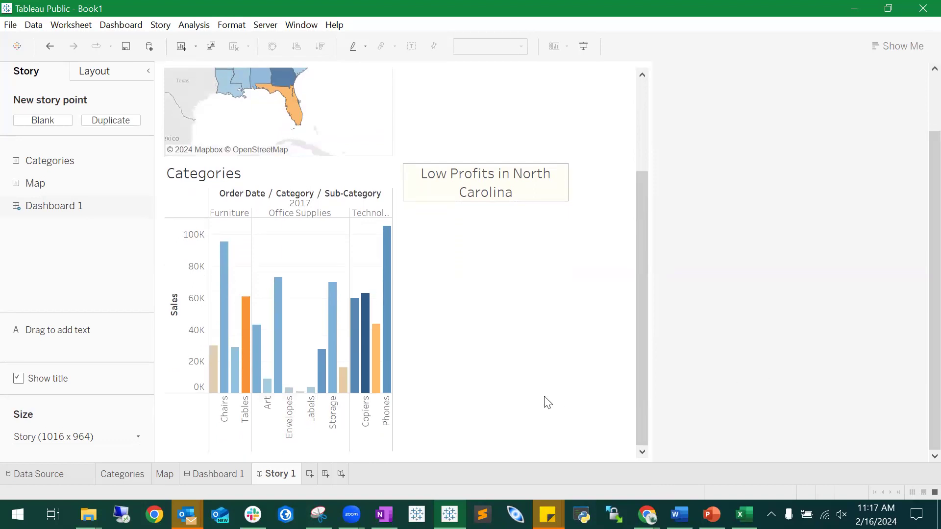
scroll(537, 389, up, 5)
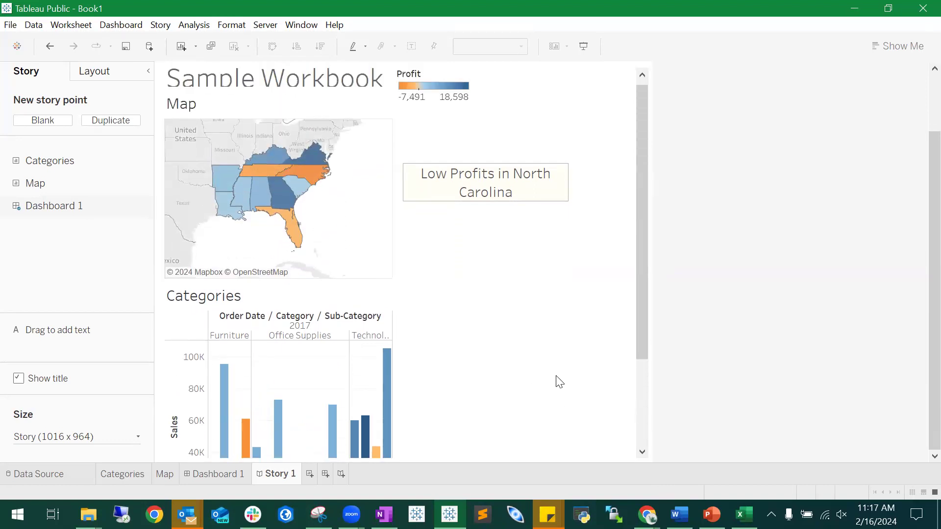
scroll(559, 383, up, 3)
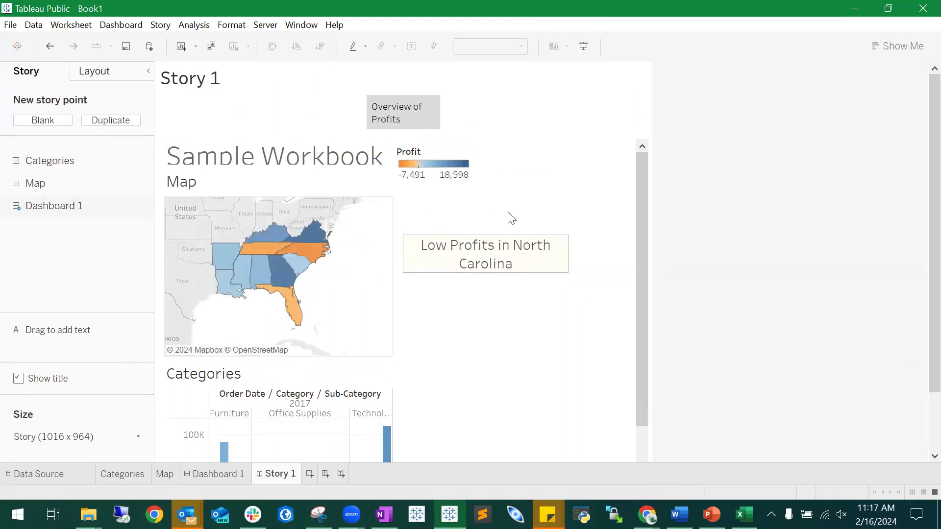
right_click(474, 113)
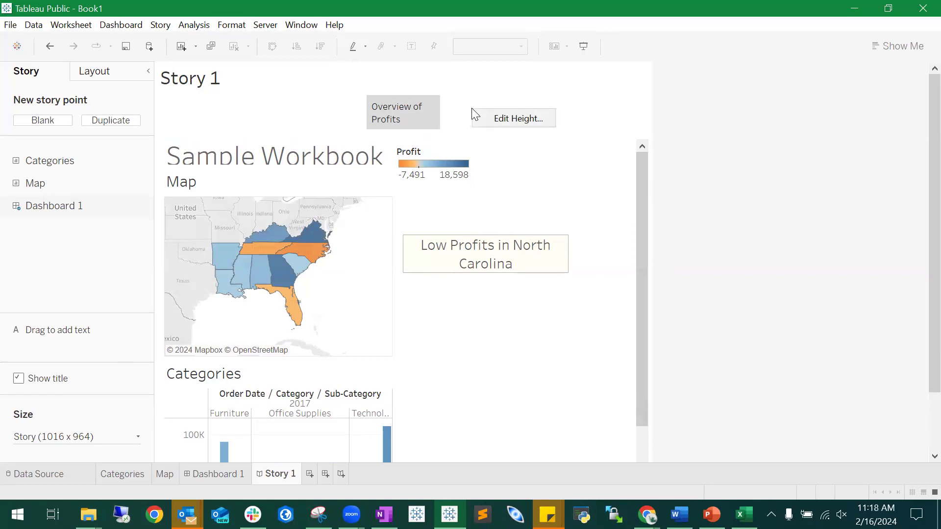
click(611, 117)
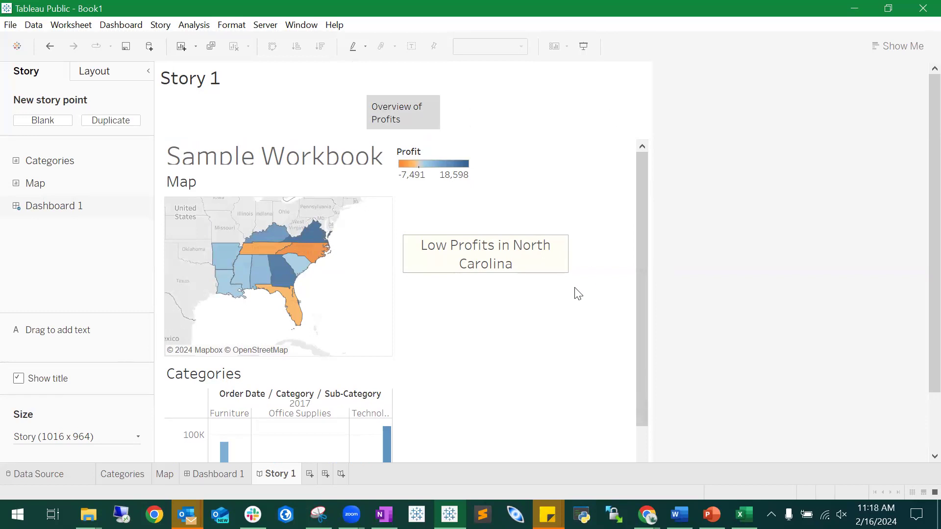
scroll(603, 294, down, 3)
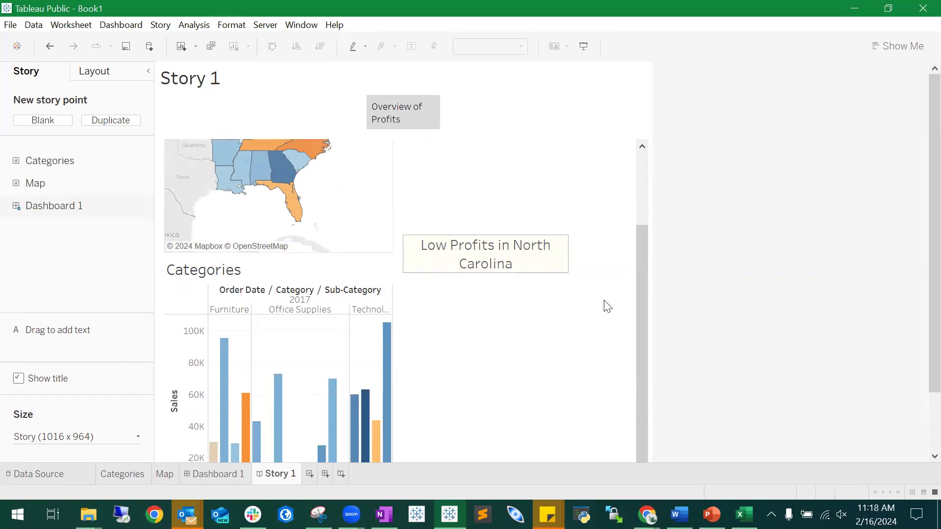
scroll(608, 307, down, 3)
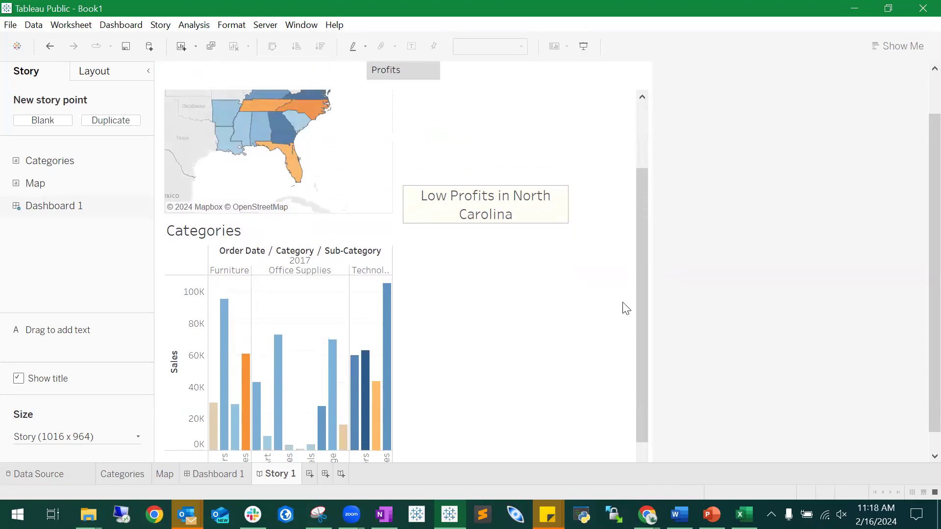
scroll(619, 304, up, 4)
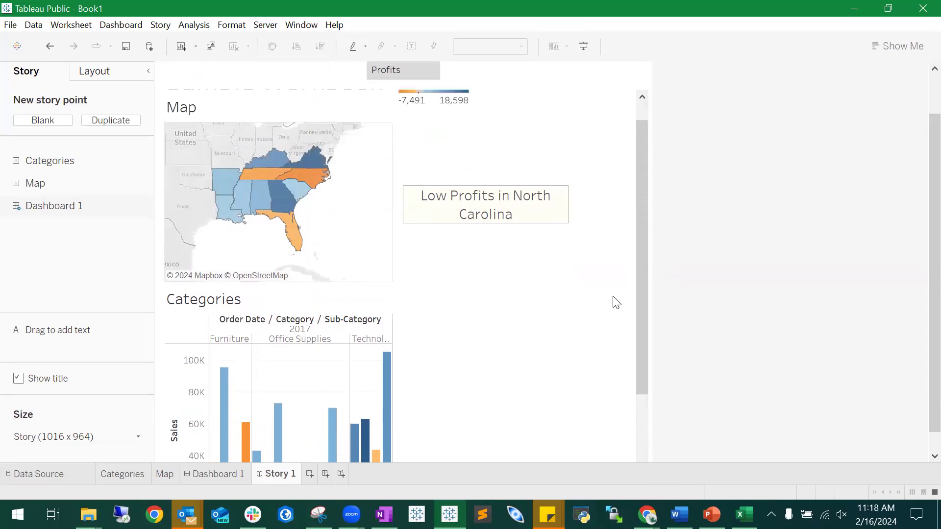
Step: Add a blank second story point and switch between it and the Overview of Profits point to review the story
click(44, 121)
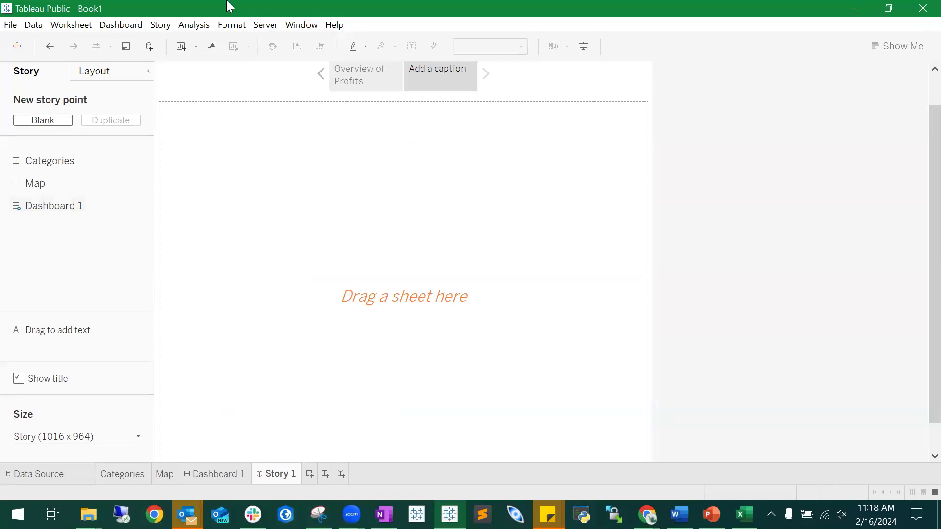
click(355, 69)
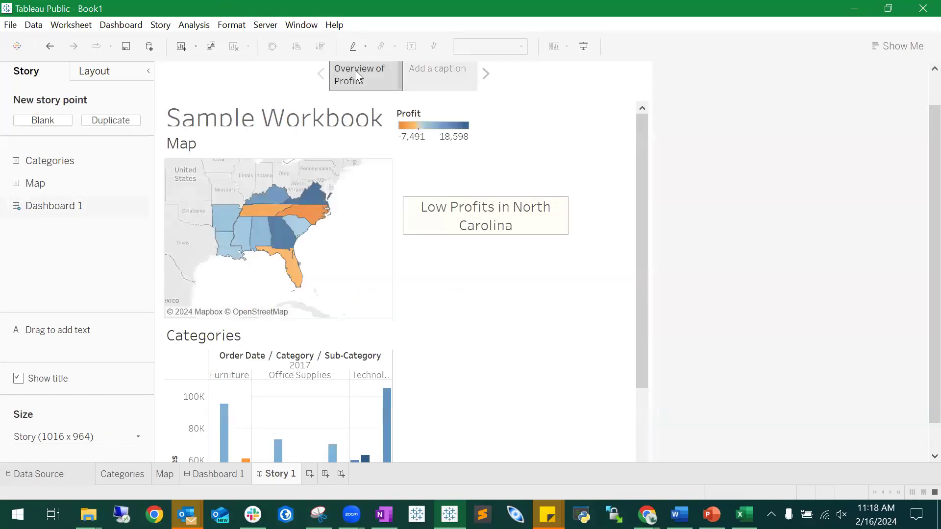
click(428, 73)
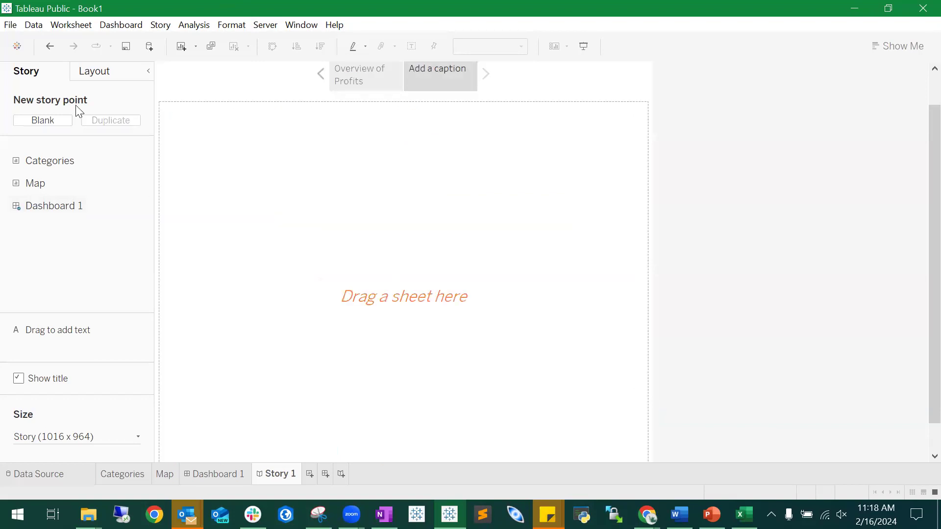
click(357, 81)
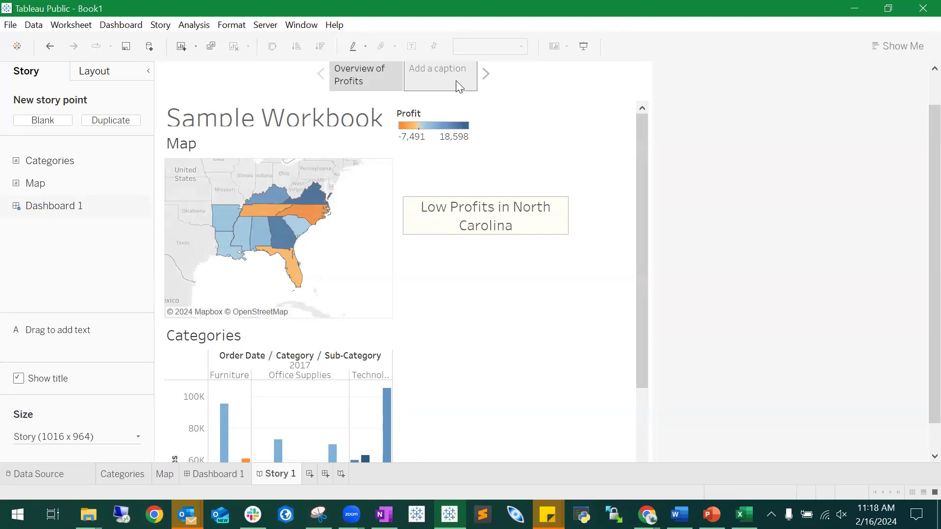
drag(641, 117, 669, 74)
drag(641, 133, 634, 267)
drag(645, 229, 646, 103)
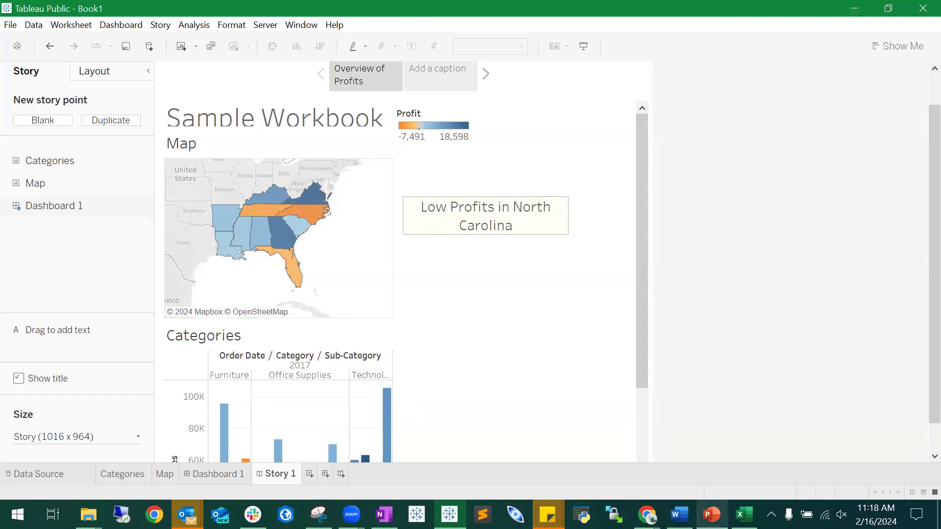
Step: Switch to the PowerPoint deck and review the resource slides from Demo through filter order, calculated fields and data visualization
click(711, 515)
scroll(108, 264, down, 5)
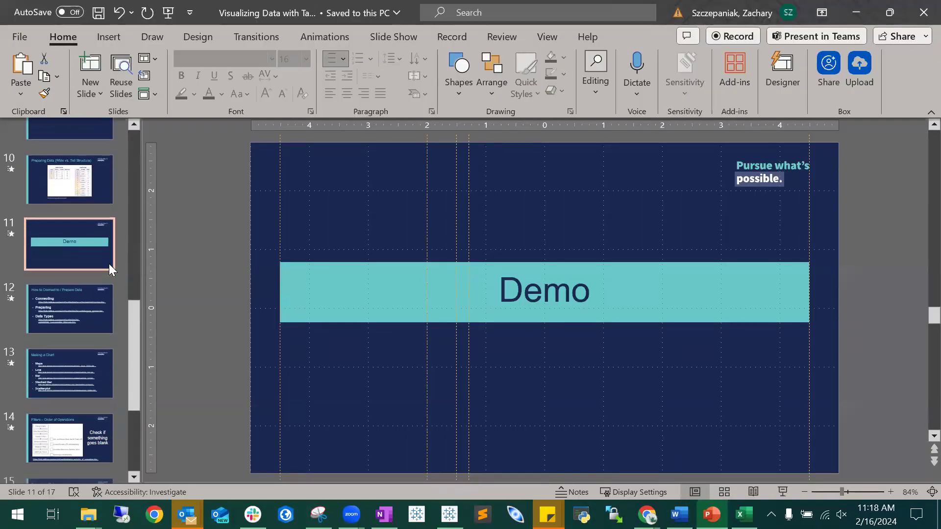
click(95, 294)
click(80, 353)
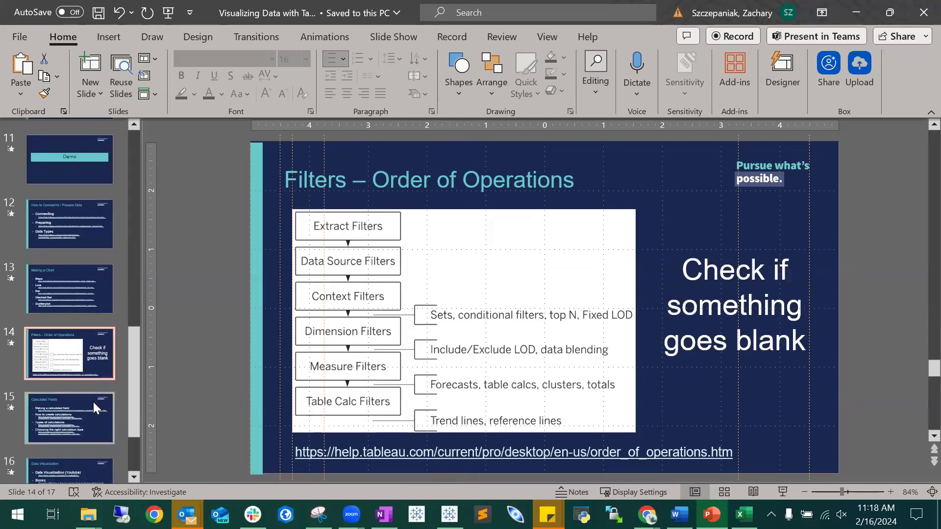
click(90, 410)
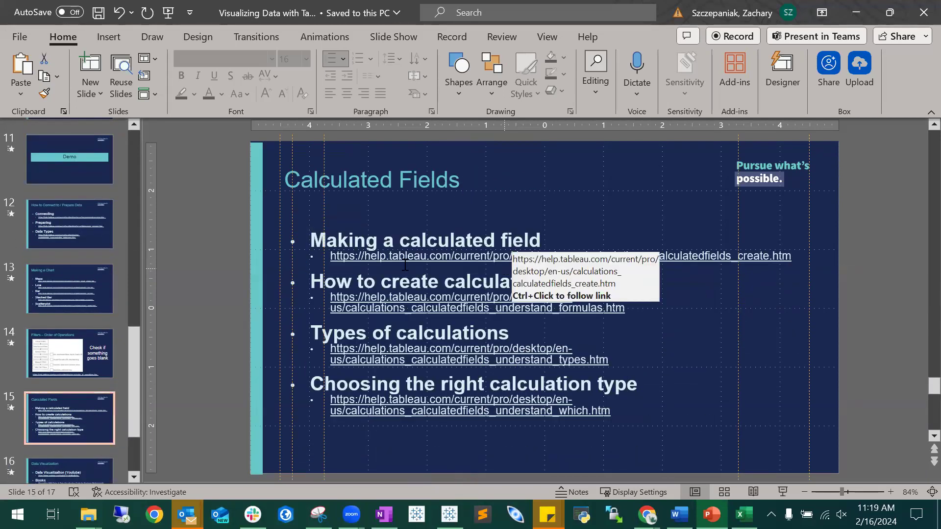
click(91, 463)
scroll(95, 366, up, 10)
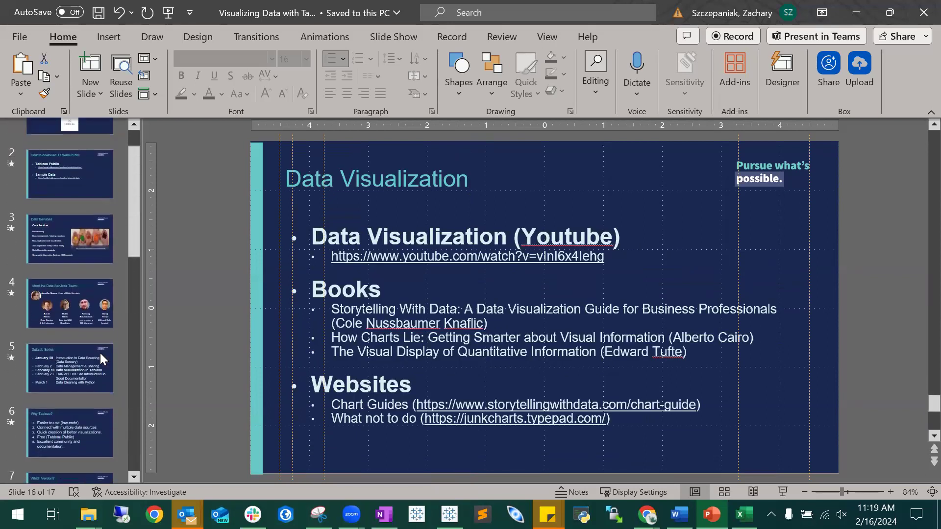
click(856, 12)
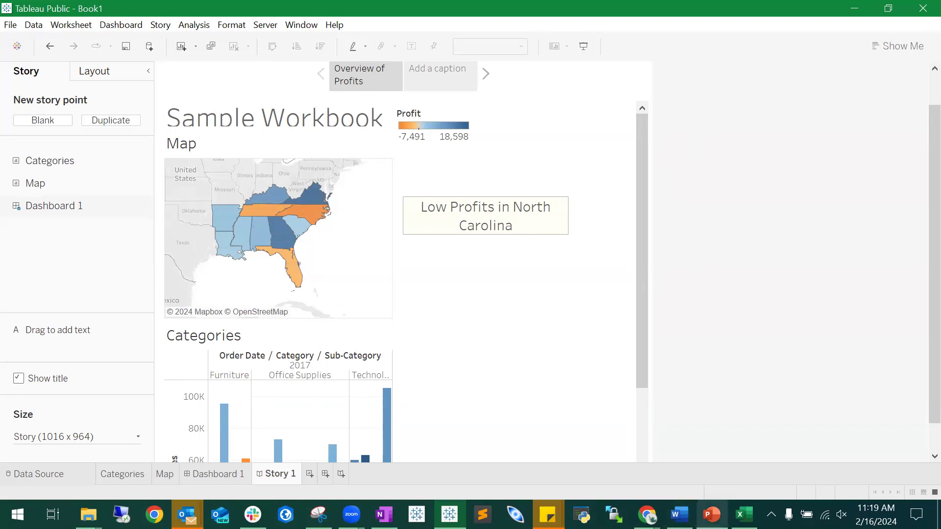
click(351, 514)
mouse_move(351, 515)
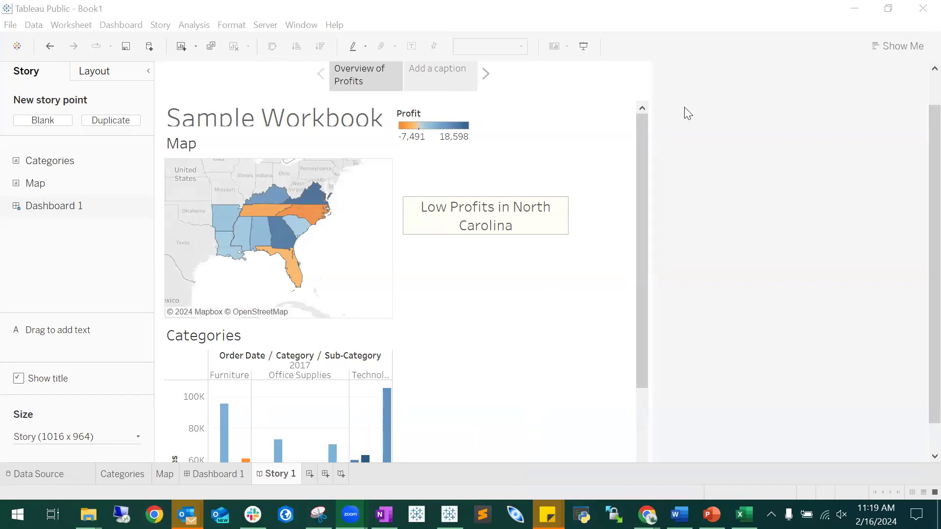
click(733, 166)
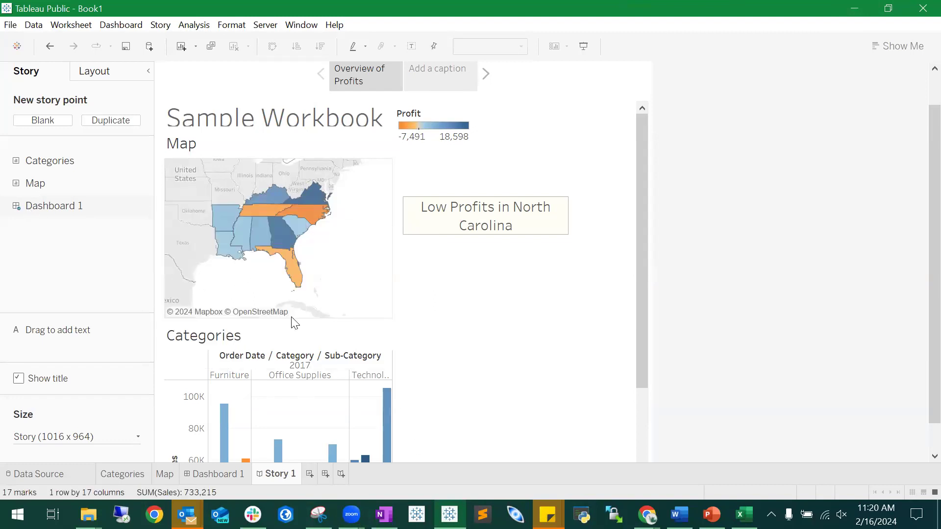
Step: Remove the Profit color legend from Dashboard 1
click(224, 474)
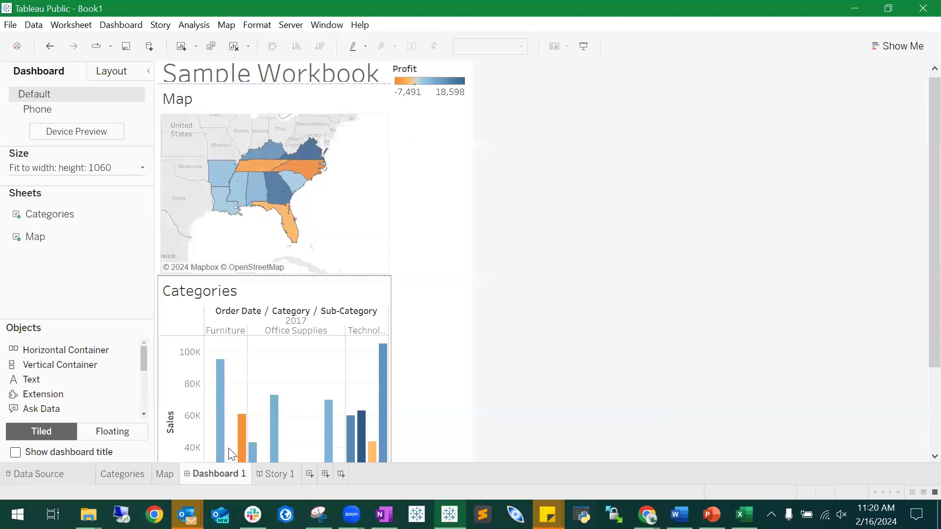
click(433, 198)
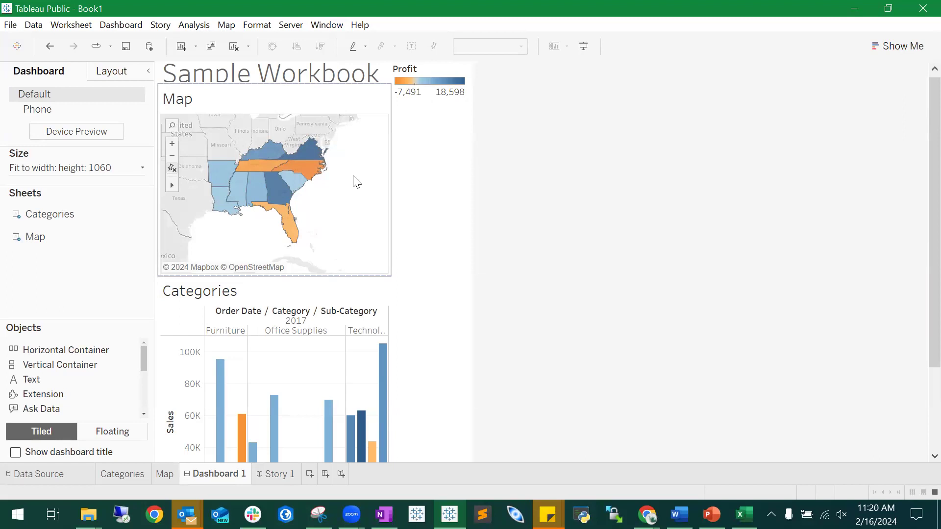
click(432, 147)
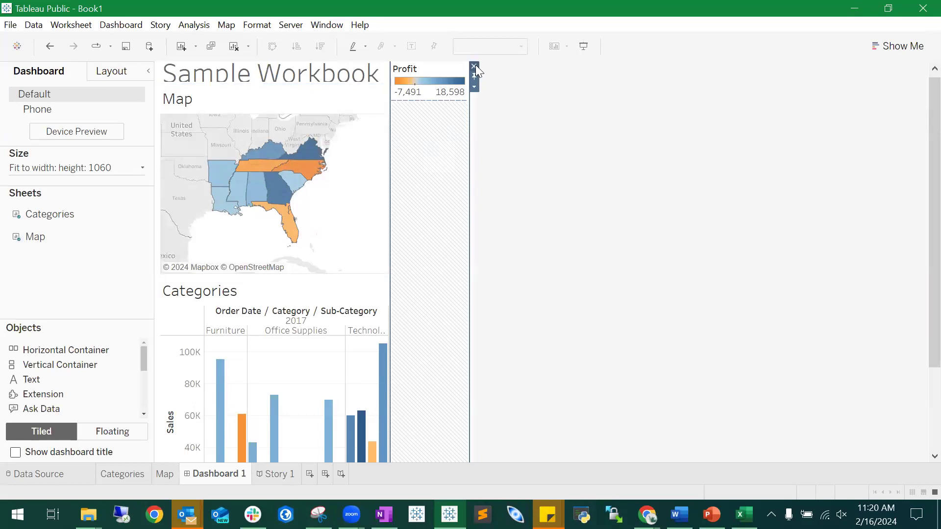
click(531, 102)
click(425, 127)
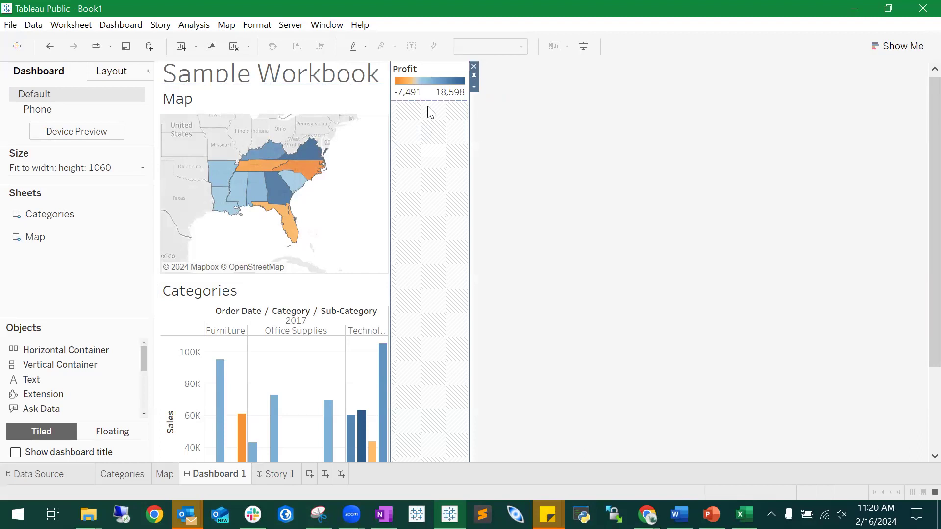
click(474, 65)
click(494, 290)
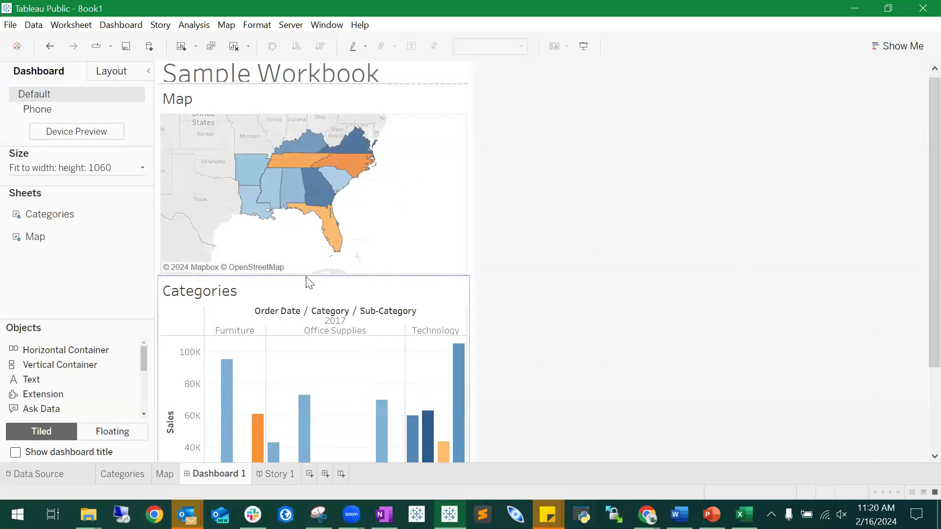
Step: Lower the border between the map and Categories slightly, and heighten the title area to fit the full Sample Workbook title
drag(306, 280, 306, 289)
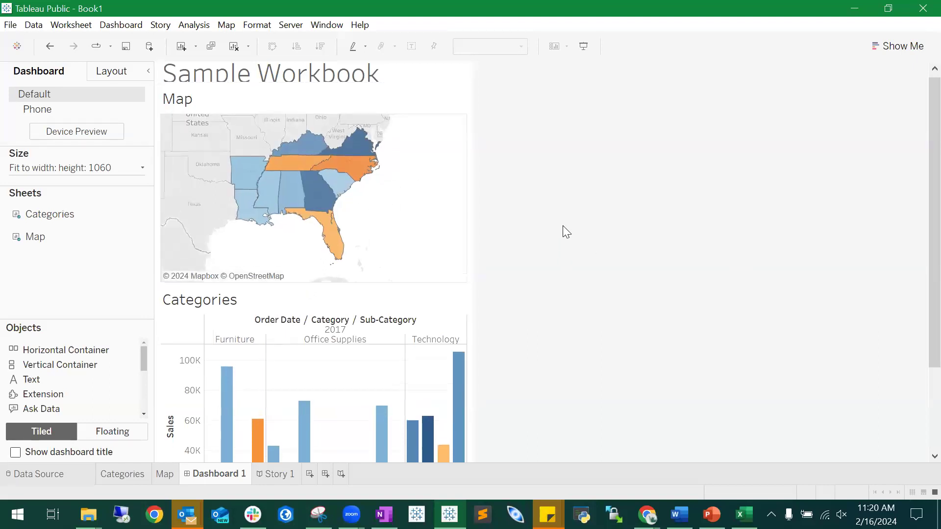
drag(387, 88, 393, 91)
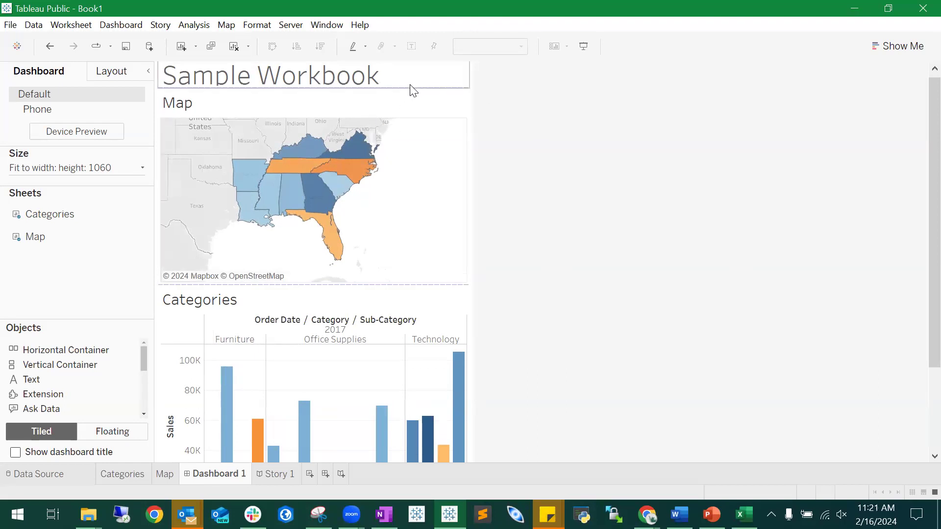
drag(404, 87, 404, 97)
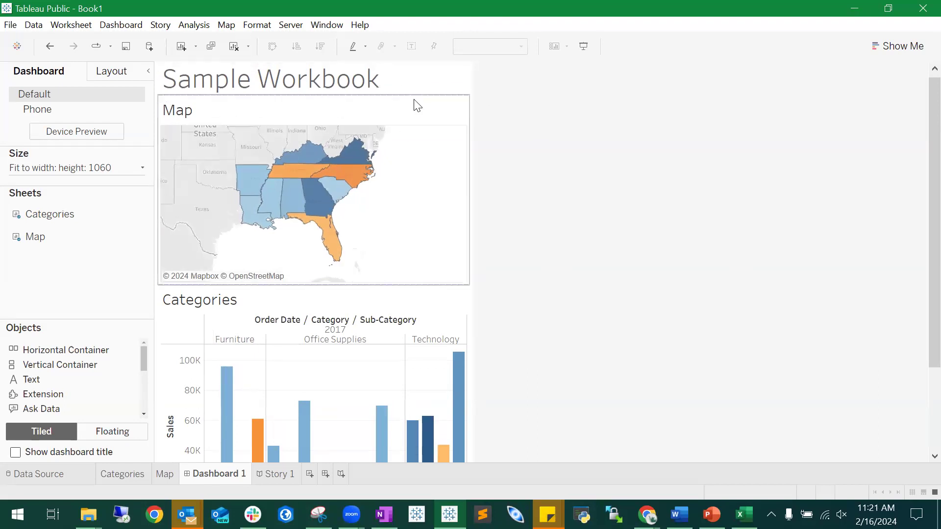
Step: Stretch the tiled title area far down over the map and shrink it back to a compact title height
drag(351, 100, 353, 197)
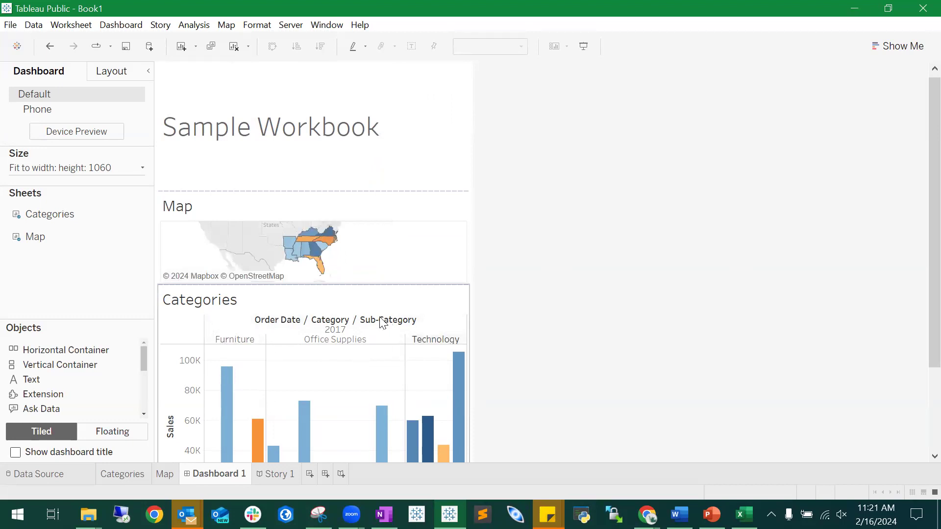
drag(363, 190, 340, 97)
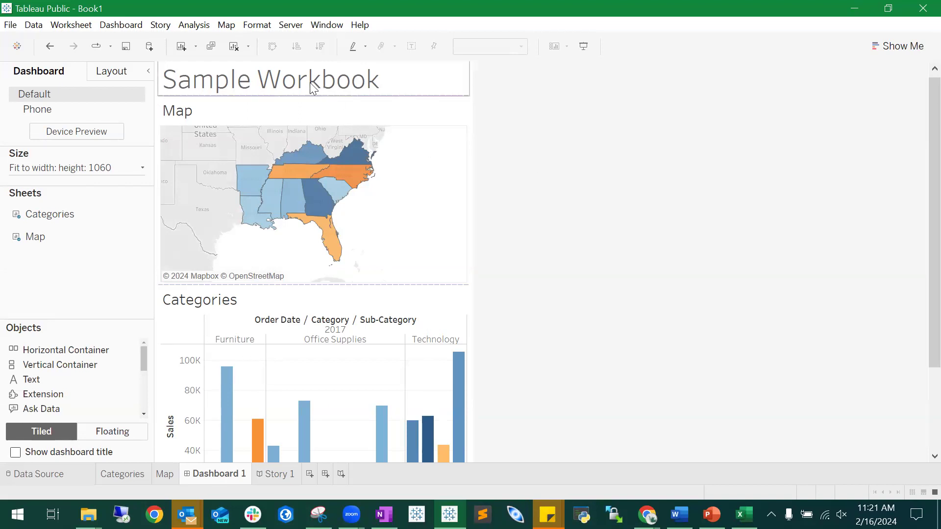
click(276, 108)
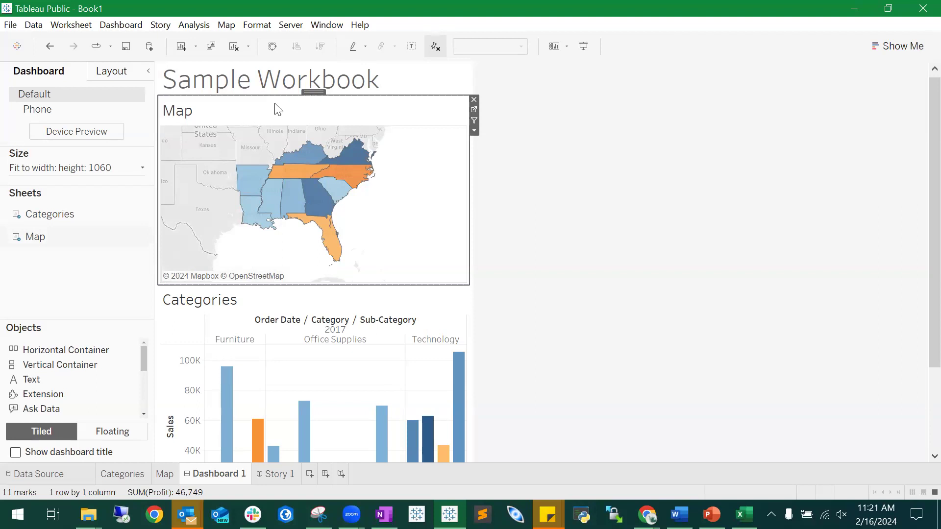
click(520, 172)
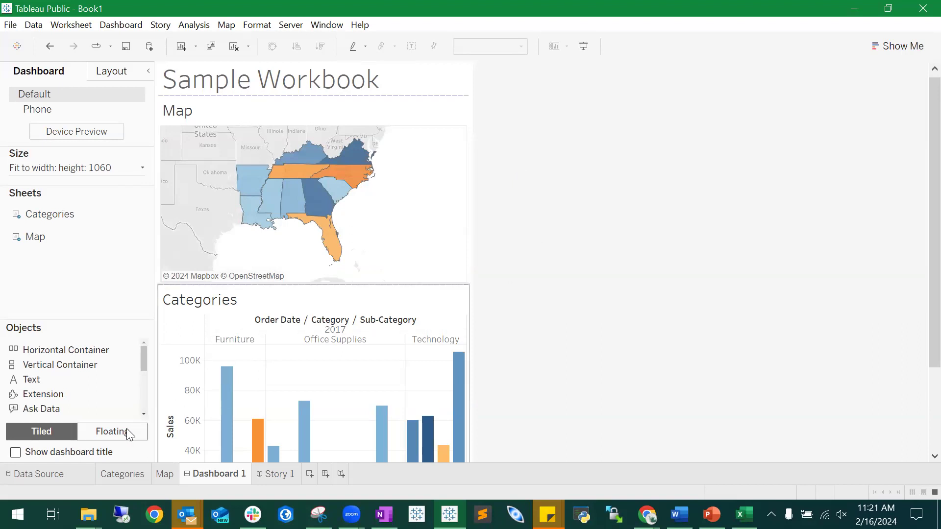
Step: Create a new dashboard with floating layout and place a text object reading "Sample Text" near the top of its canvas
right_click(197, 480)
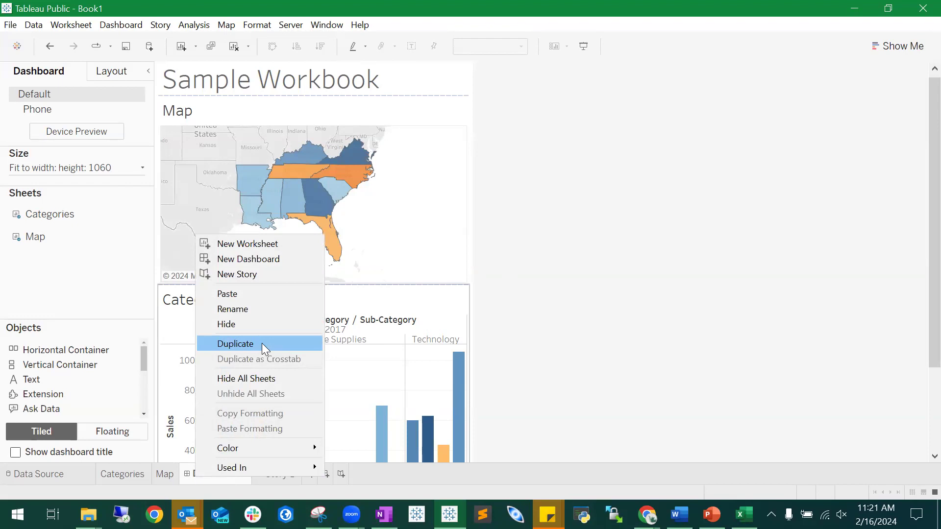
click(700, 343)
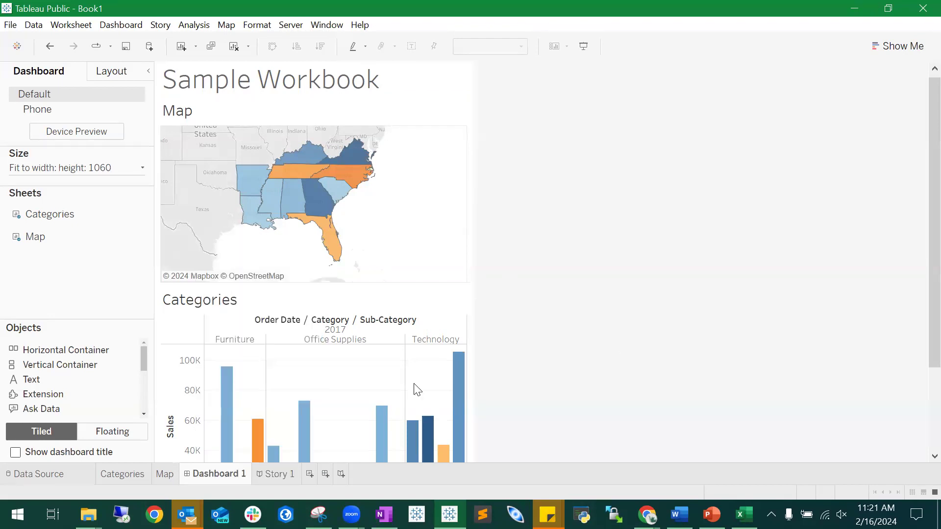
click(324, 474)
click(96, 432)
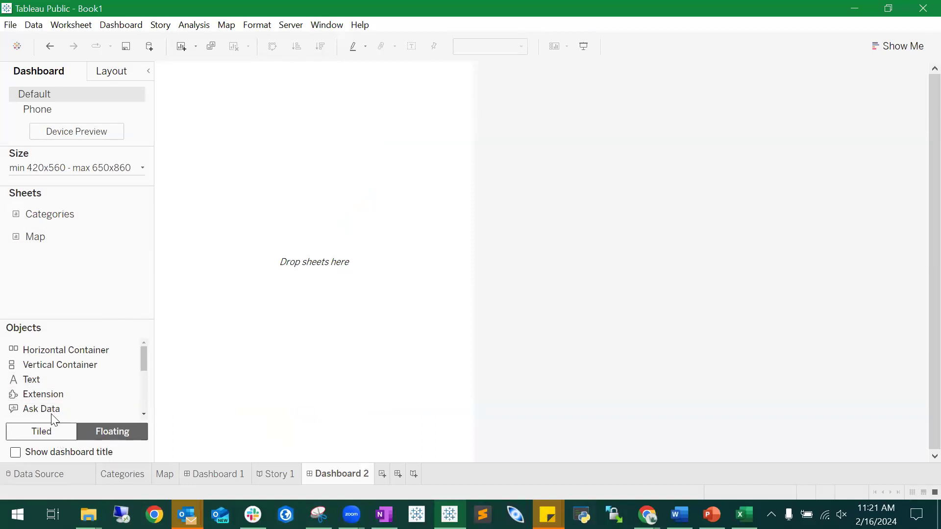
drag(47, 376, 272, 118)
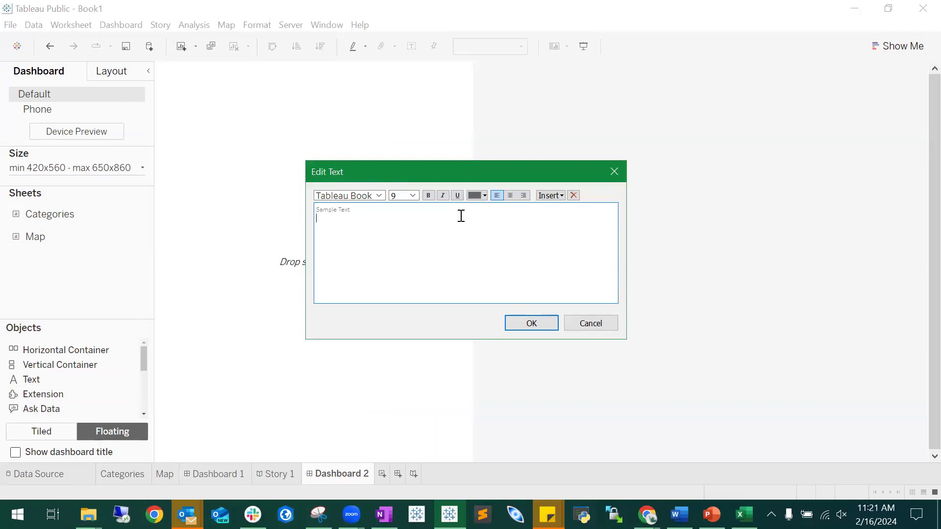
click(521, 322)
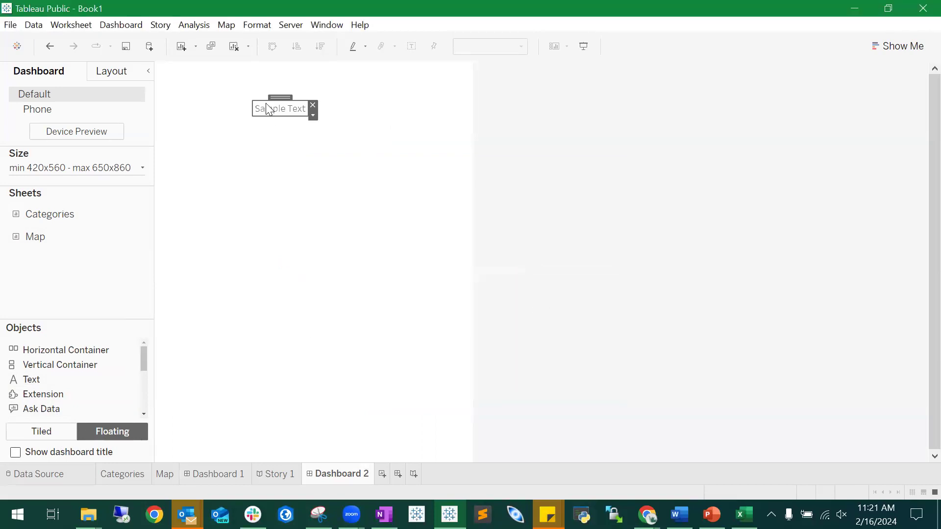
Step: Add the Categories and Map sheets as floating objects, and move and enlarge the map directly beneath the sample text
click(73, 215)
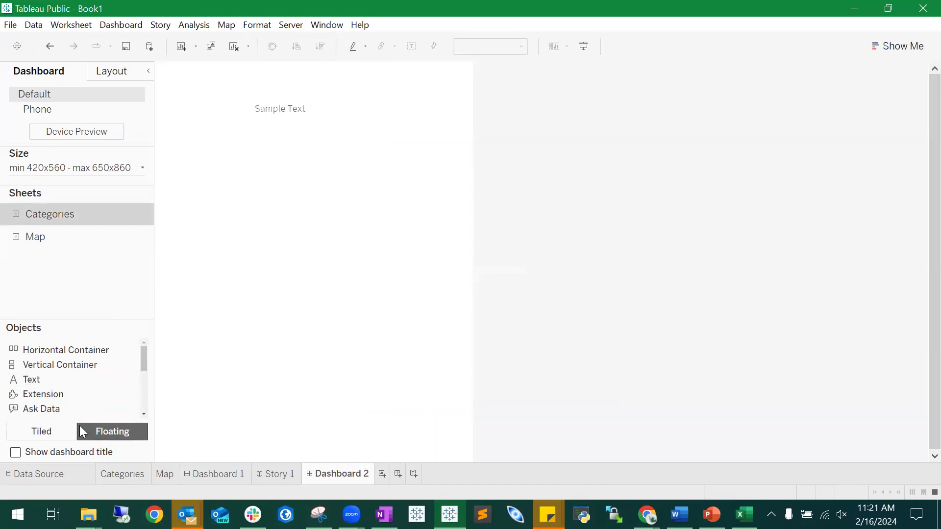
drag(88, 212, 260, 211)
drag(47, 238, 206, 343)
drag(264, 342, 236, 119)
drag(276, 255, 451, 336)
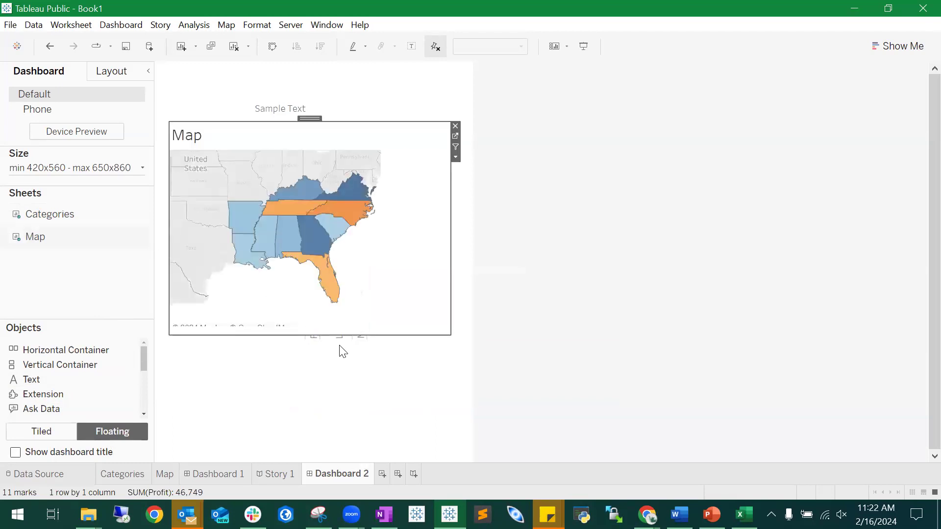
Step: Move the floating Categories chart below the map and widen it to span nearly the full dashboard width
click(296, 339)
drag(309, 203, 207, 328)
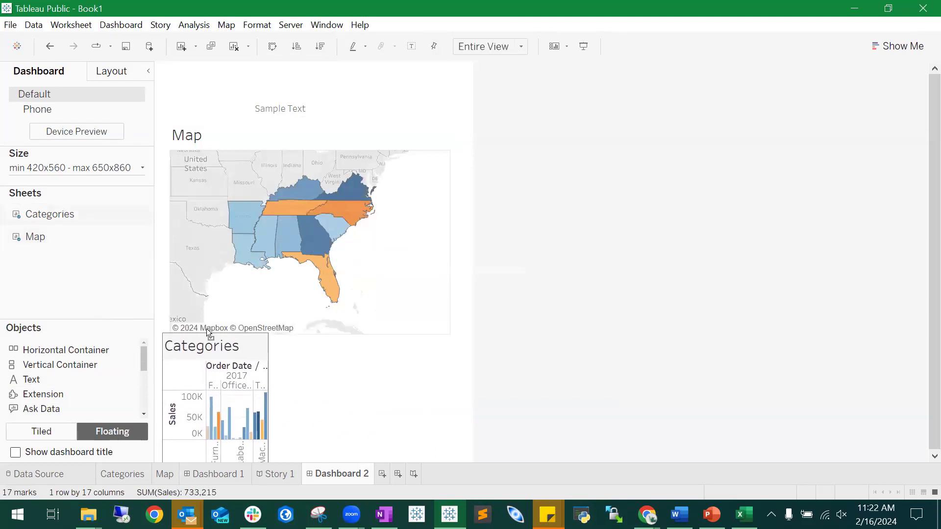
drag(263, 382, 461, 388)
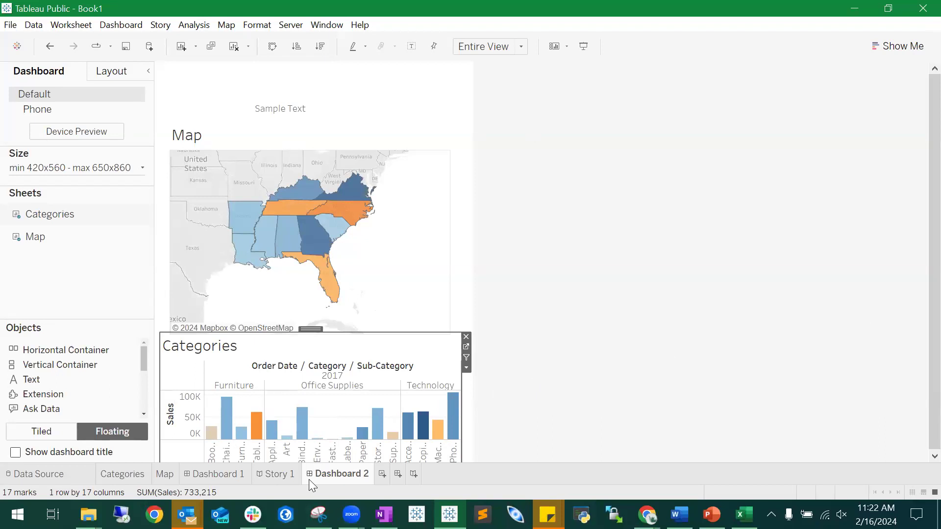
mouse_move(300, 442)
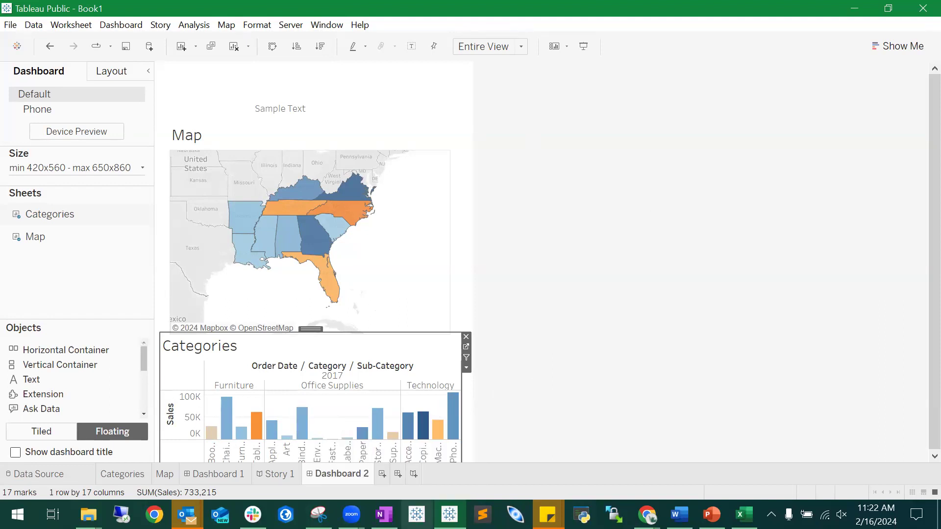
click(549, 192)
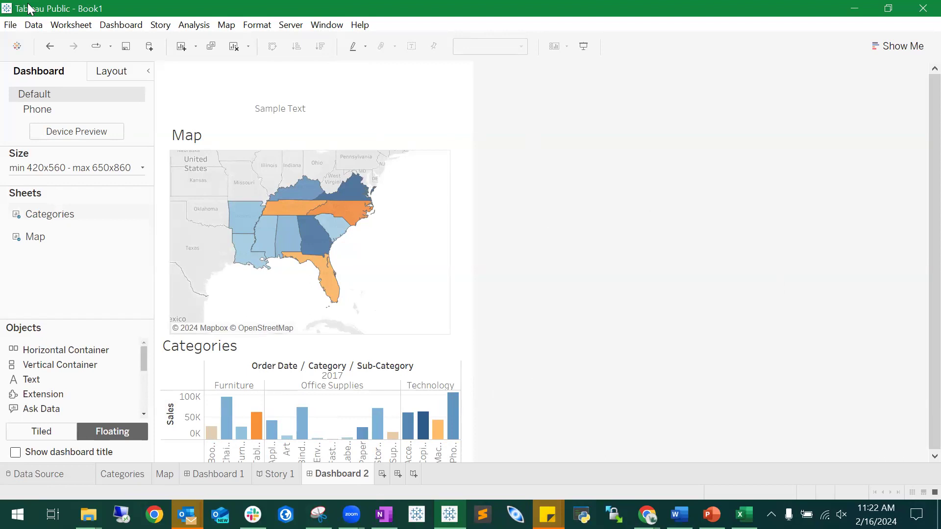
click(70, 25)
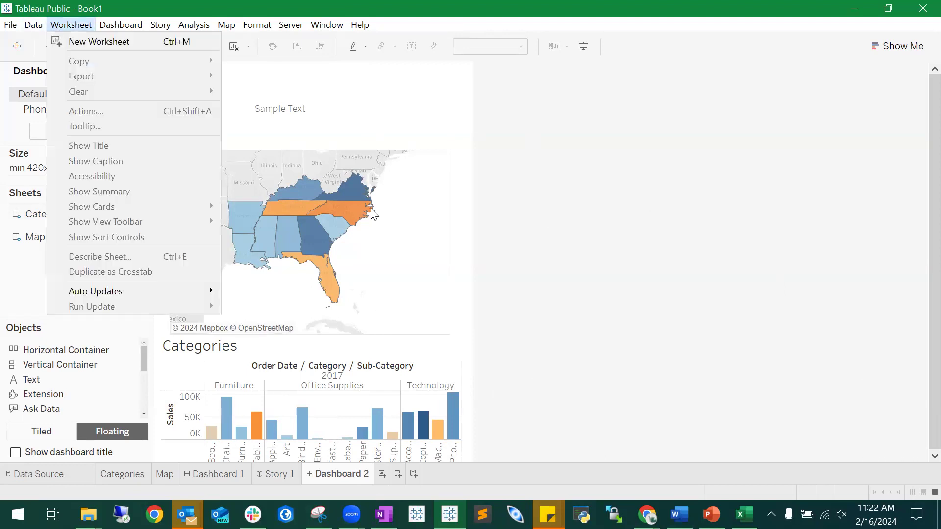
click(626, 204)
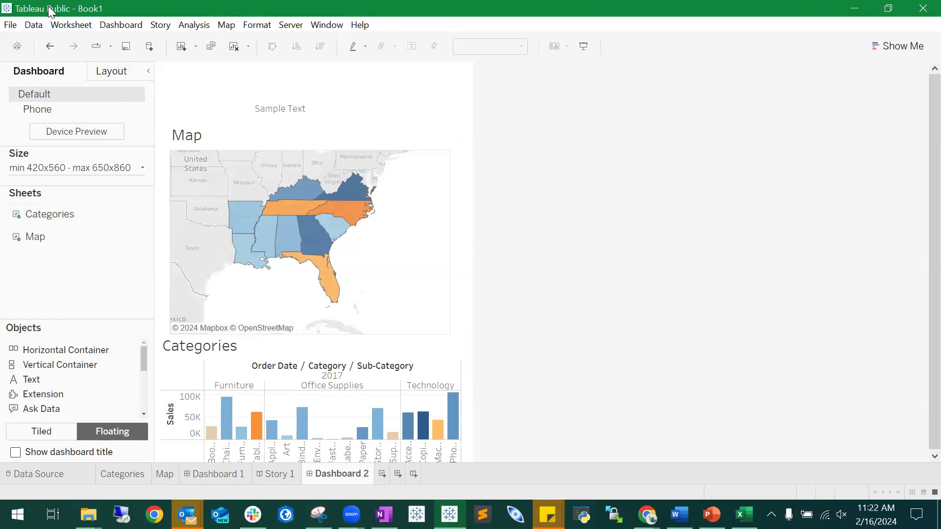
click(34, 25)
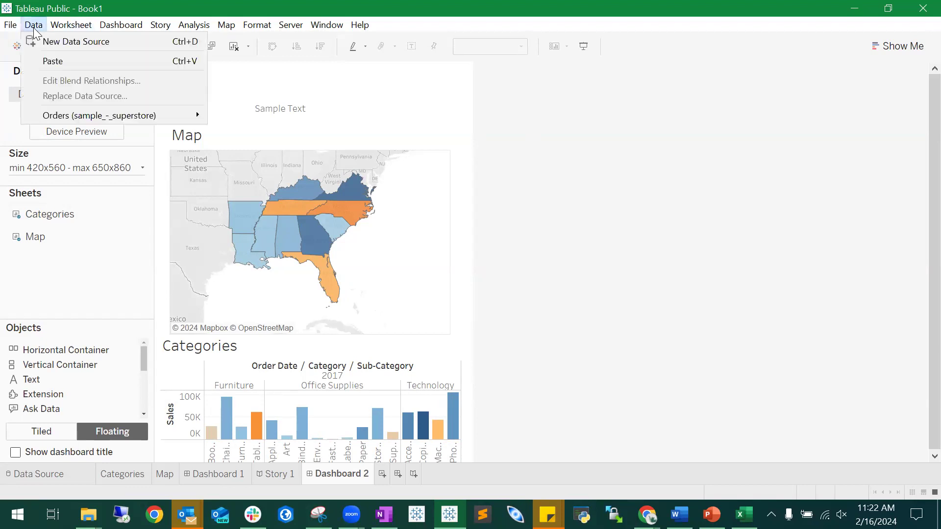
click(595, 217)
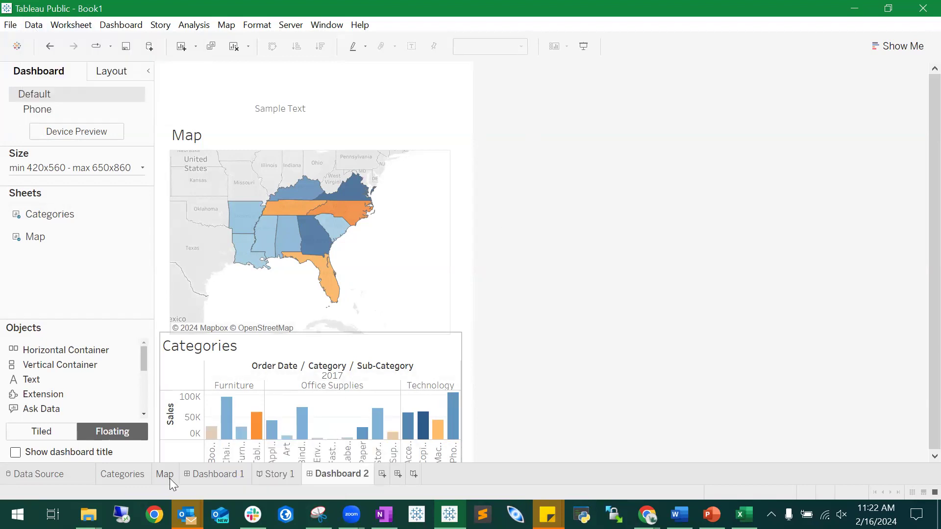
Step: Publish the workbook to Tableau Public from Dashboard 1 with the workbook title "Sample Name"
click(166, 473)
click(216, 474)
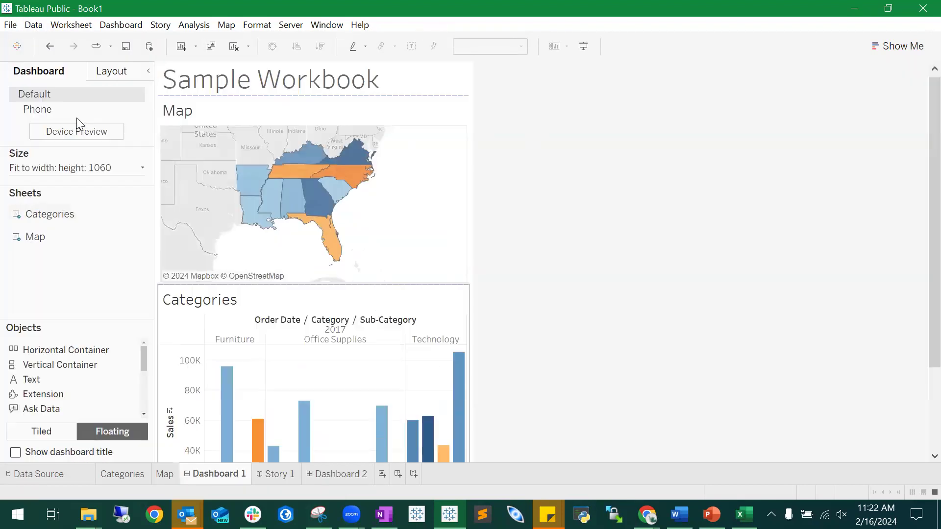
click(10, 25)
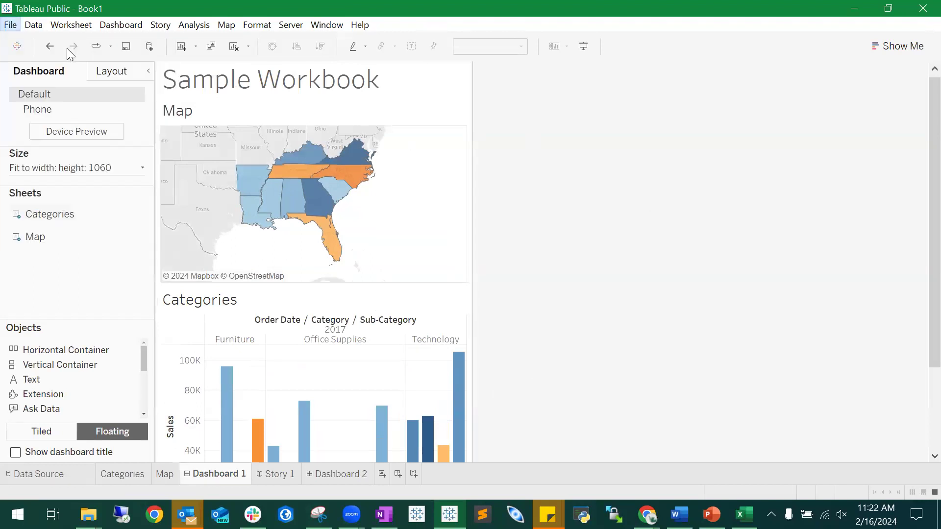
click(638, 156)
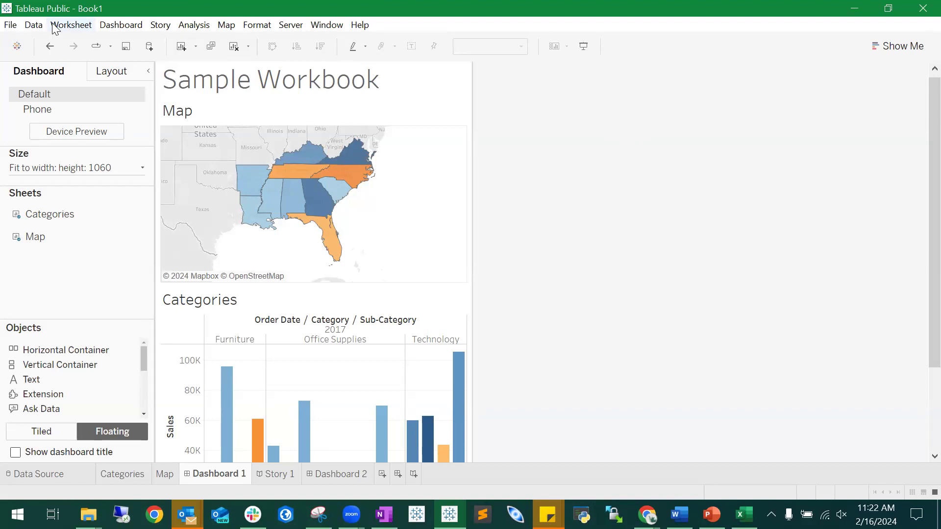
click(11, 25)
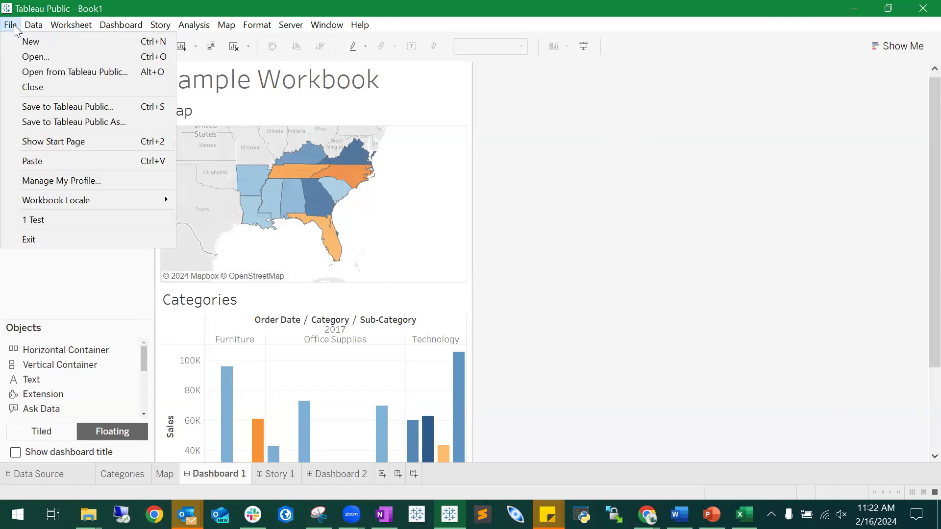
click(31, 123)
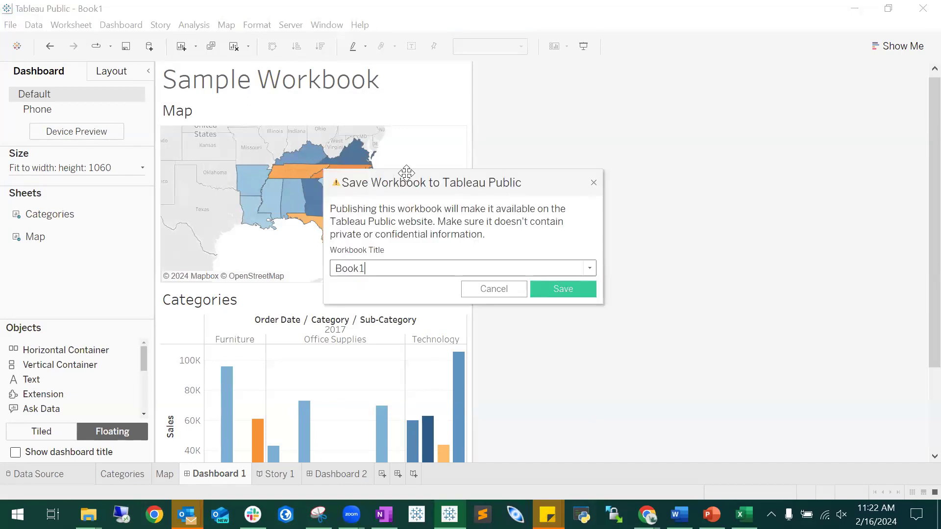
double_click(387, 269)
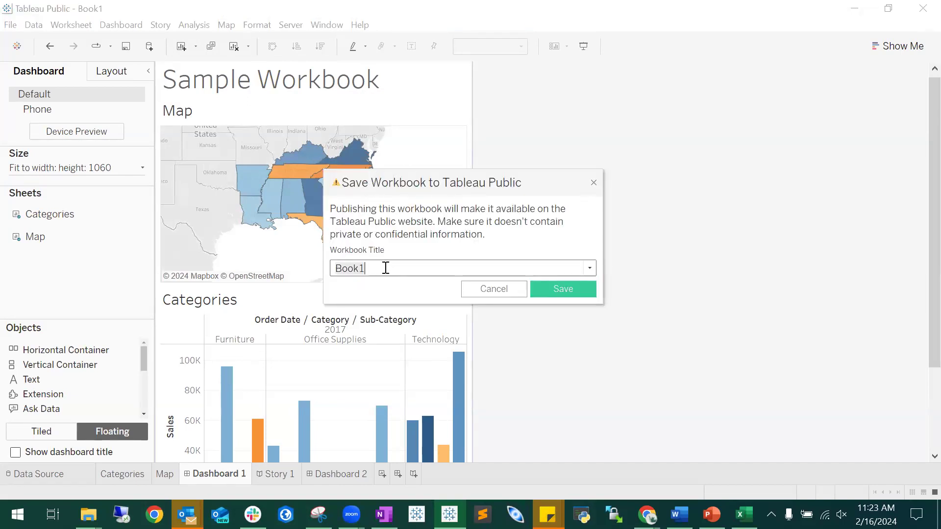
text(Sample Name)
click(572, 288)
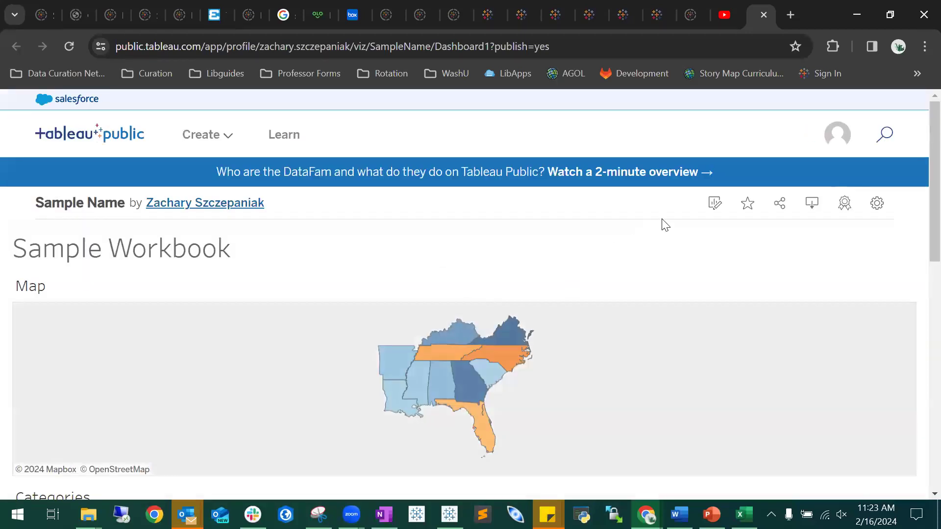
Step: Look over the published Sample Workbook dashboard online, from the map and Categories chart down to the Details section
scroll(650, 222, down, 3)
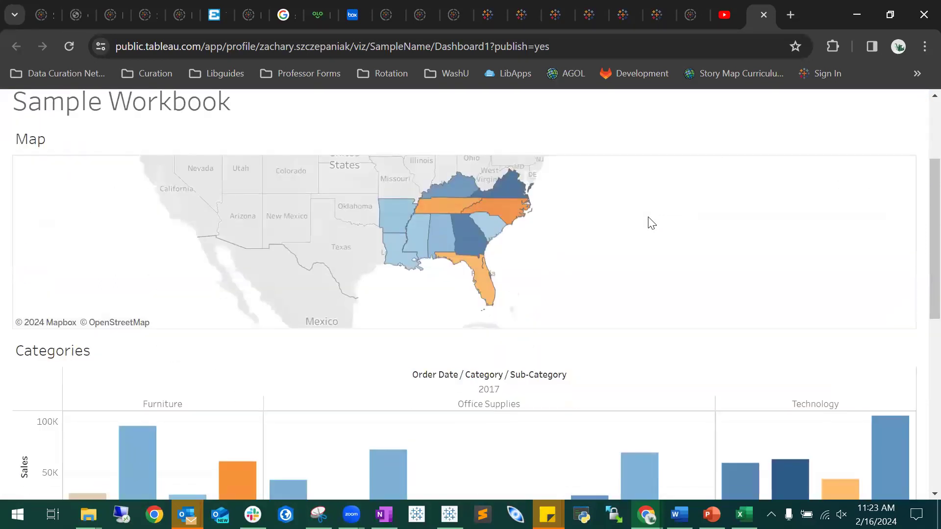
scroll(649, 220, down, 2)
scroll(571, 368, up, 3)
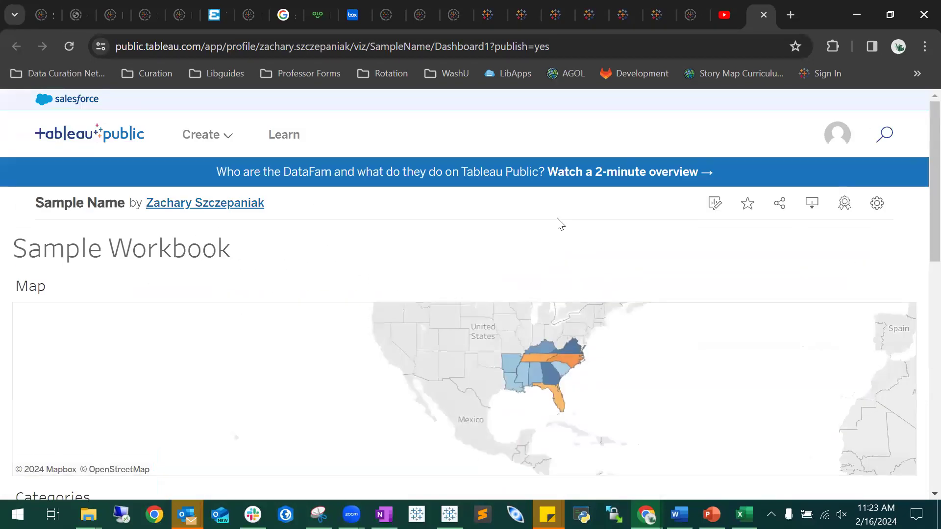
scroll(294, 211, down, 10)
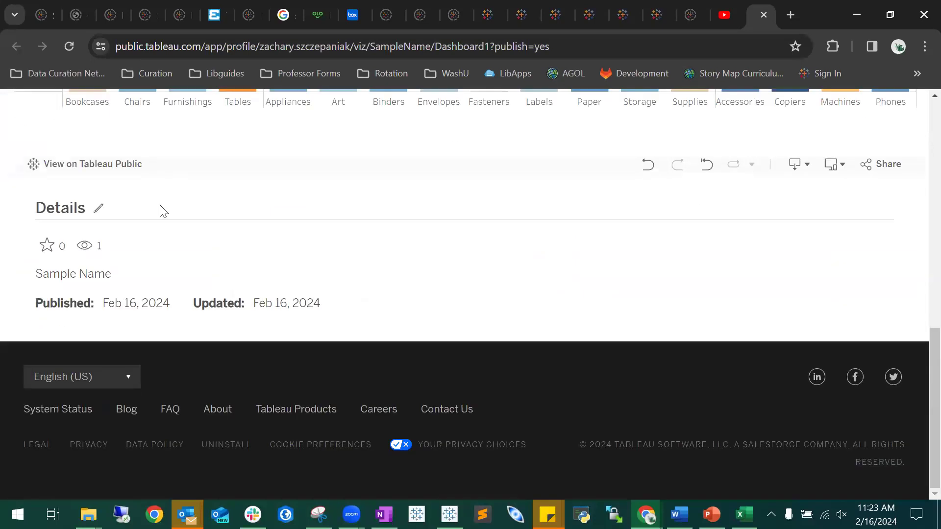
scroll(590, 288, up, 4)
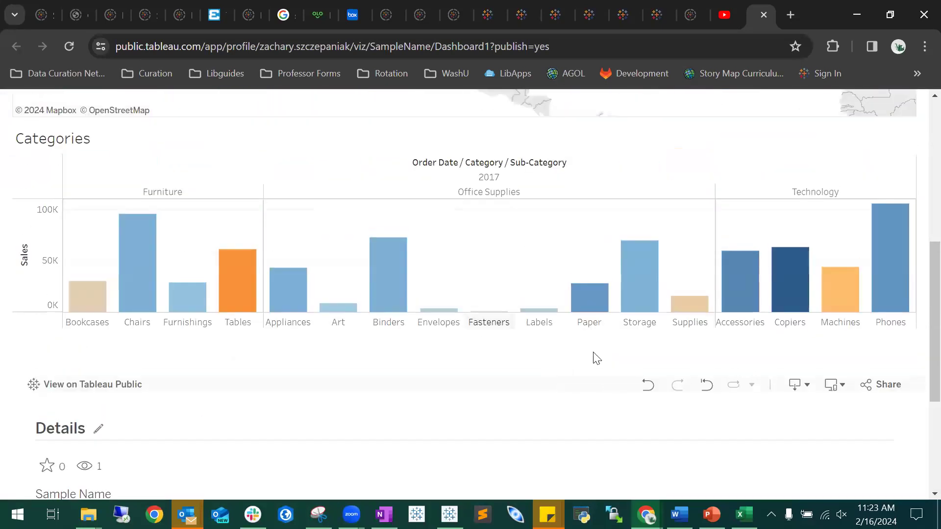
scroll(362, 444, up, 7)
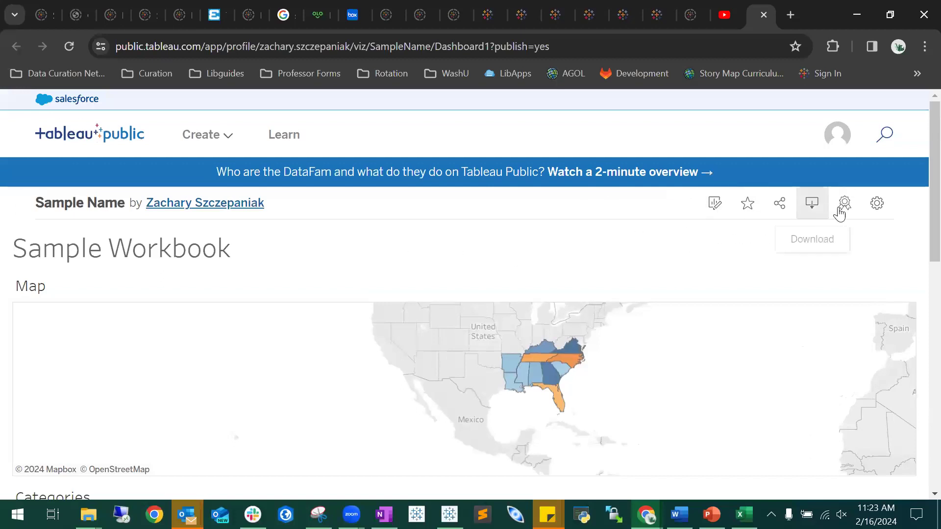
Step: View the published viz's visibility, sheet and access settings, and check the viewing controls and details below the dashboard
click(876, 205)
scroll(902, 211, down, 2)
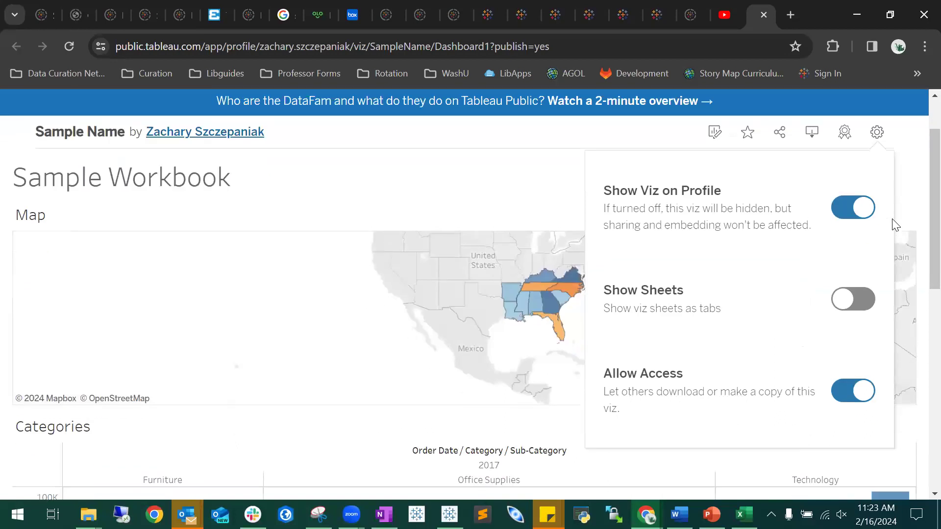
scroll(915, 203, up, 2)
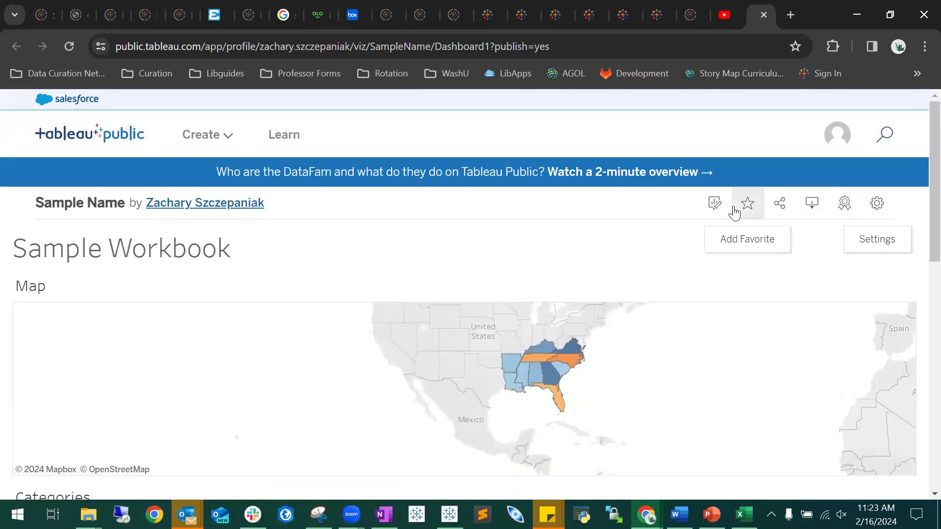
scroll(554, 225, down, 10)
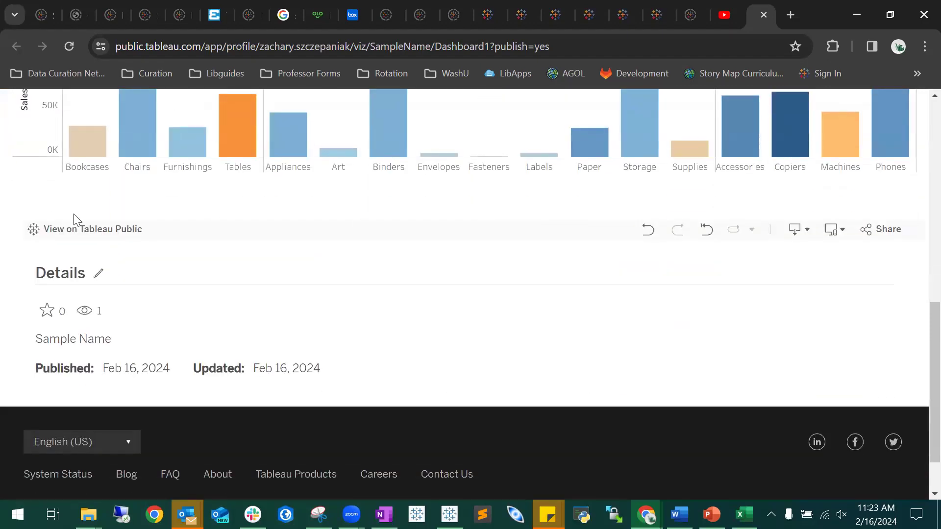
scroll(623, 255, up, 3)
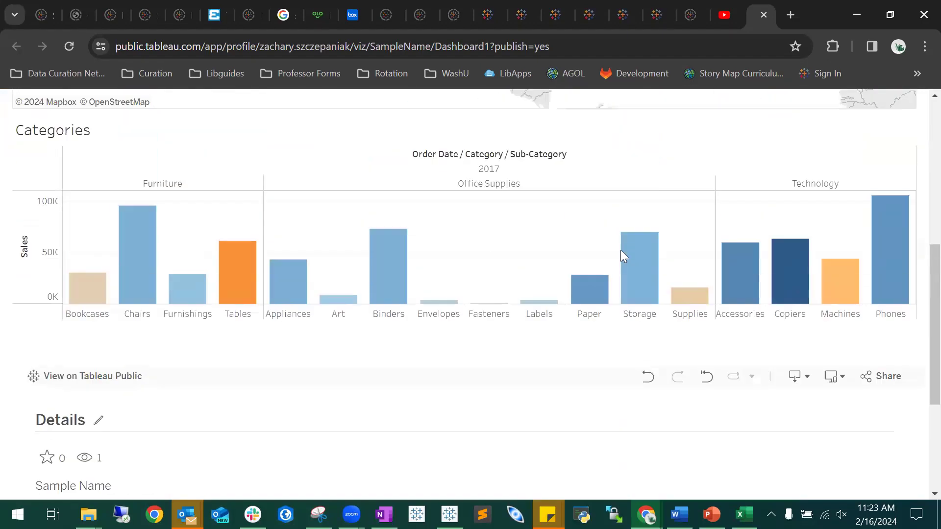
scroll(621, 250, down, 5)
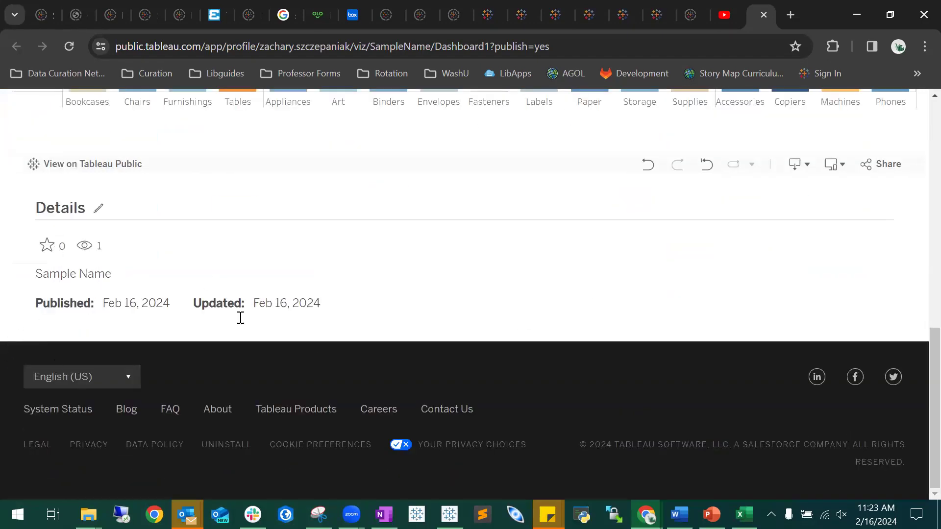
Step: Open the published viz in web authoring and return to its public page
key(Home)
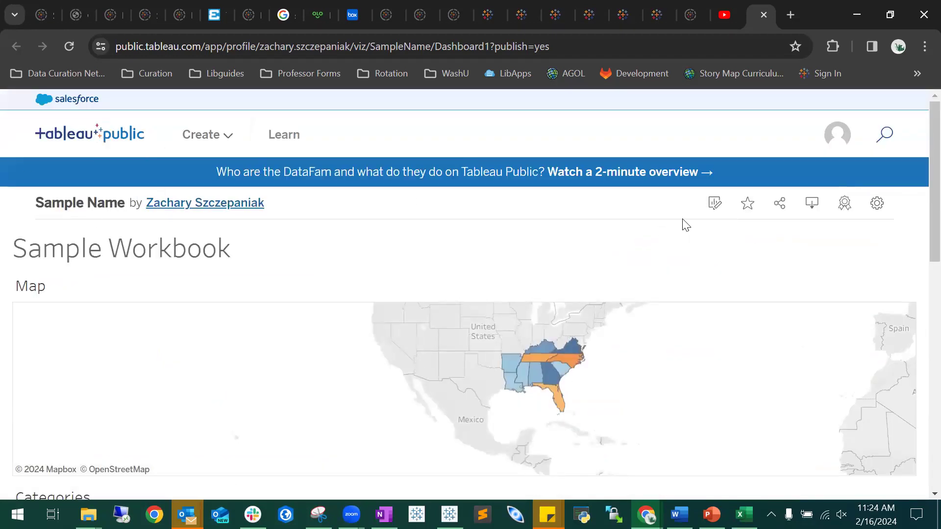
click(714, 205)
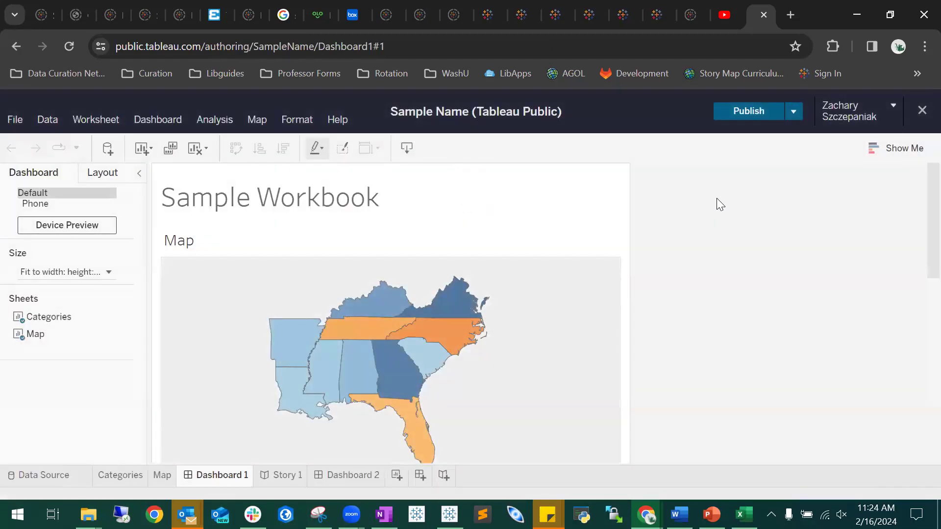
click(16, 46)
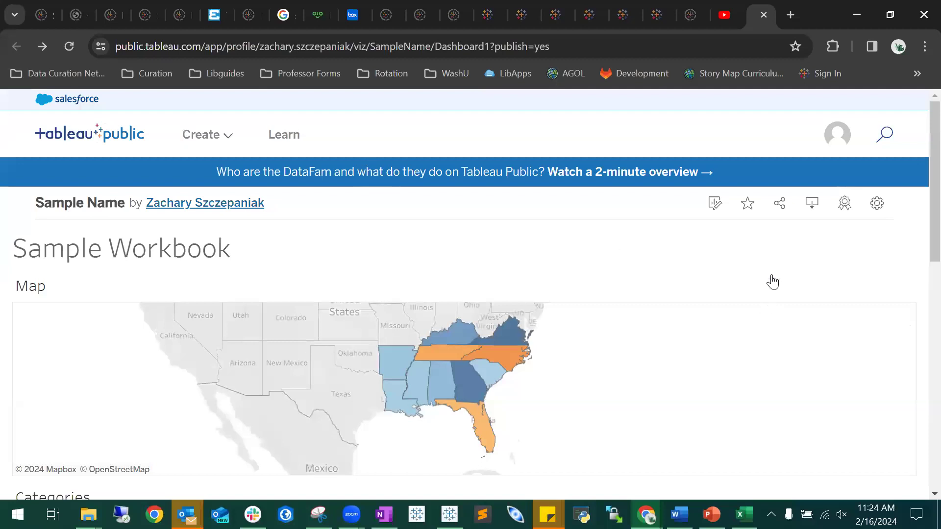
Step: Check the display, share and download format options beneath the published Categories chart
scroll(772, 277, down, 6)
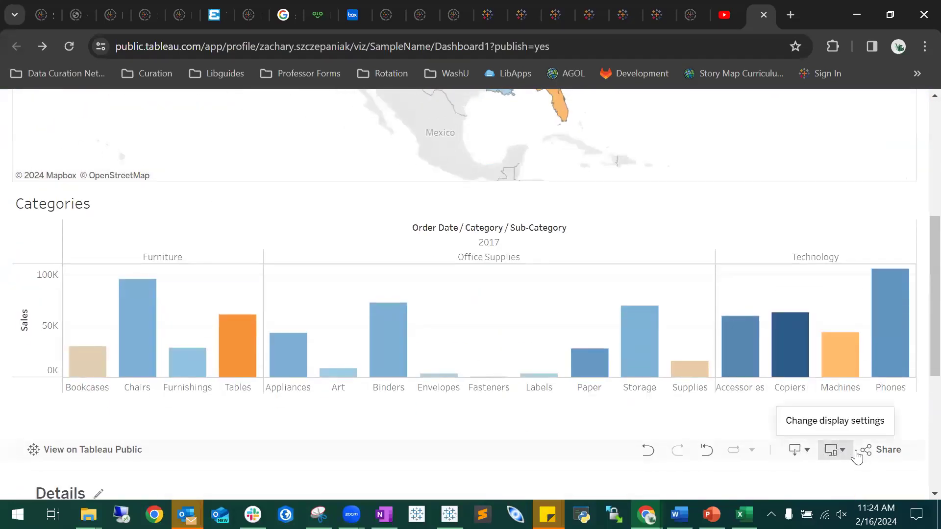
scroll(816, 451, up, 6)
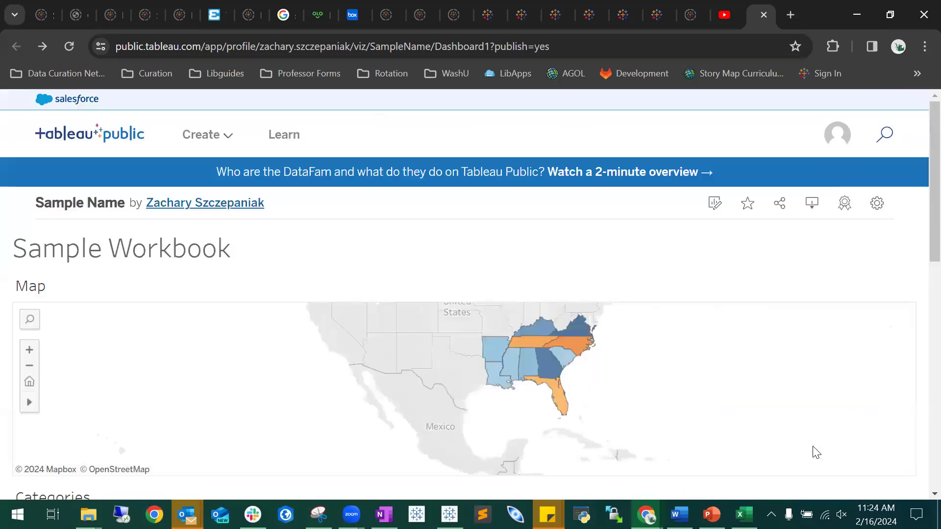
scroll(522, 249, down, 5)
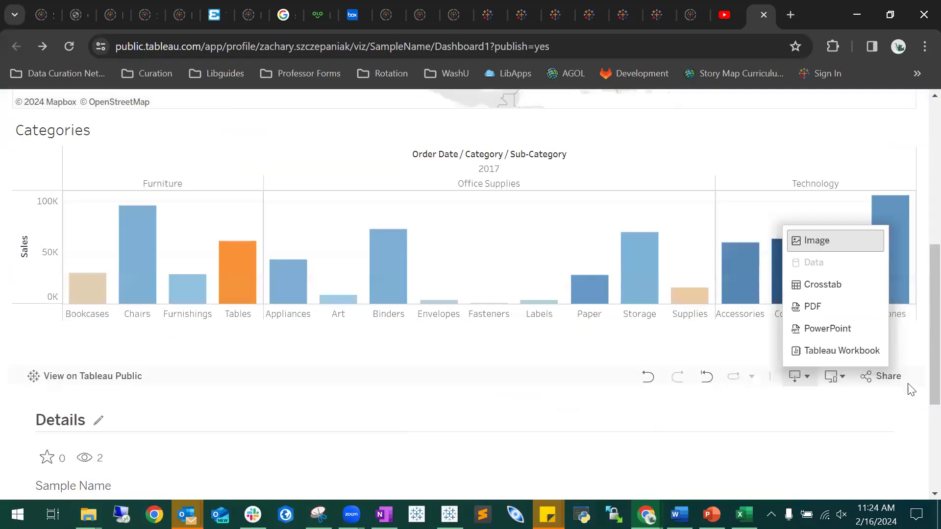
click(676, 345)
scroll(319, 405, down, 3)
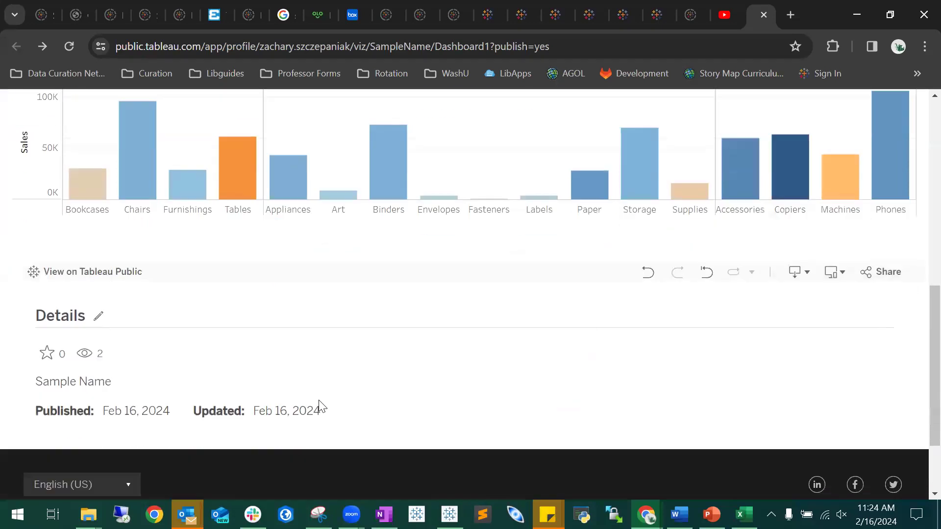
scroll(464, 391, up, 5)
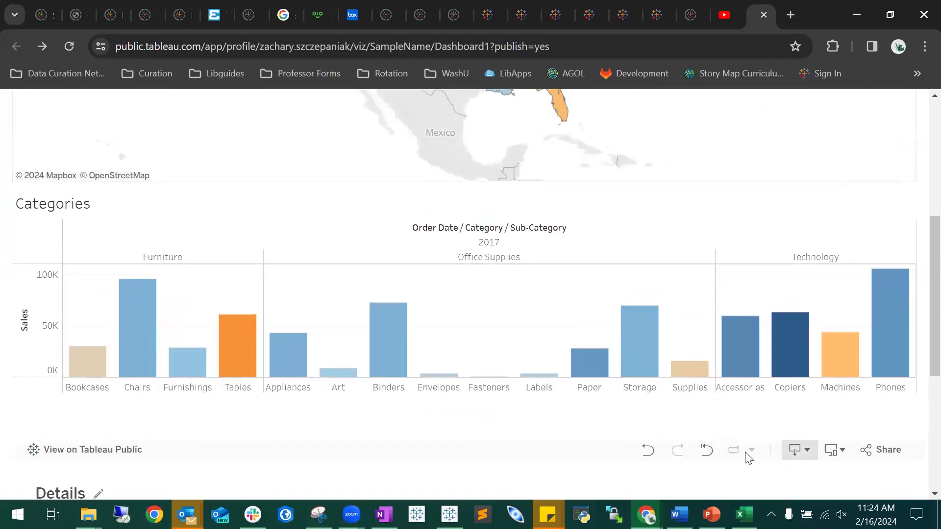
Step: Turn on Show Sheets for the published viz and look over the page with its sheet tabs
scroll(759, 462, up, 4)
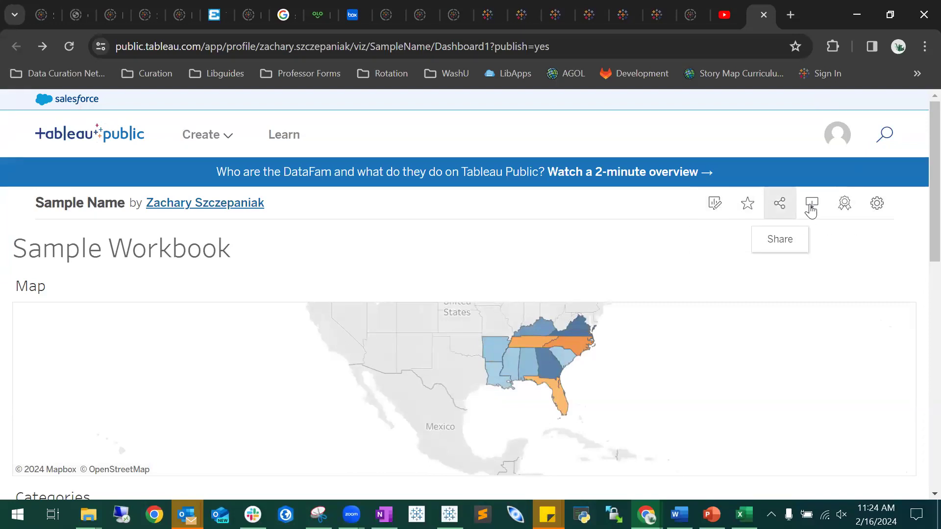
click(873, 208)
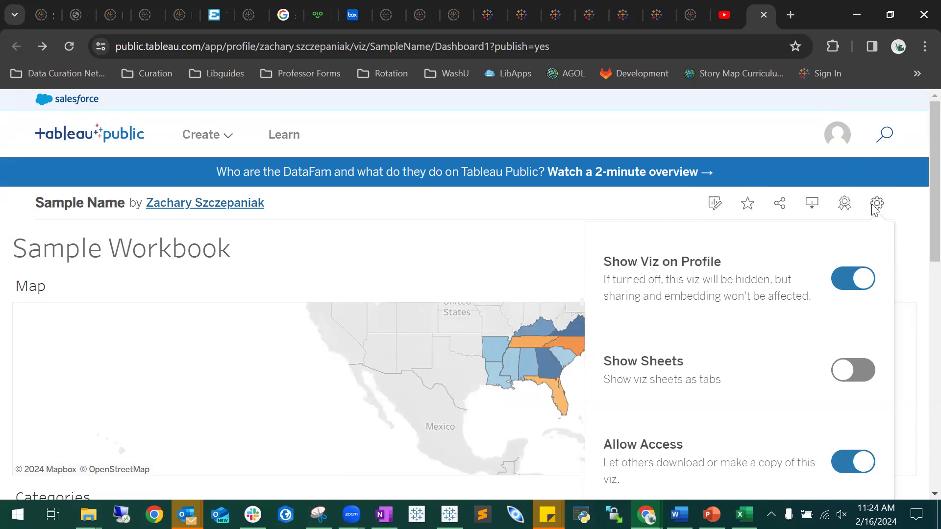
click(853, 374)
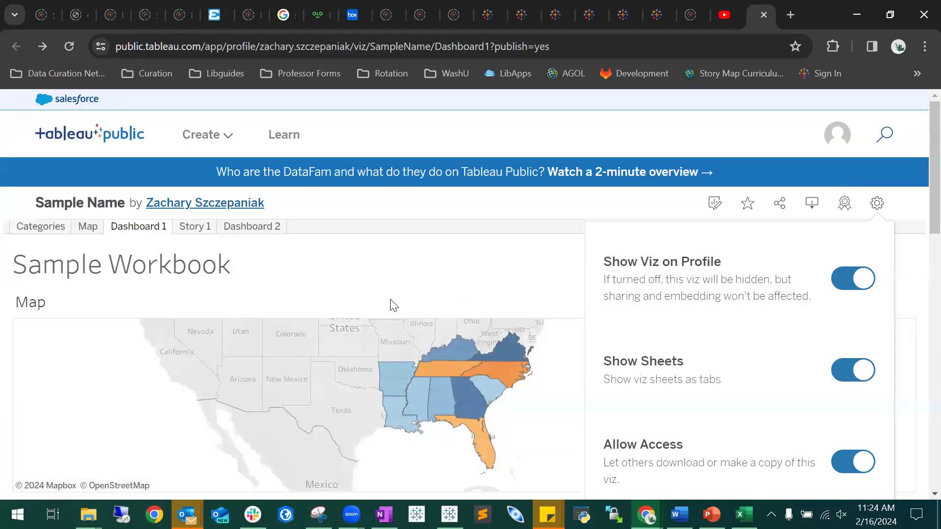
click(442, 217)
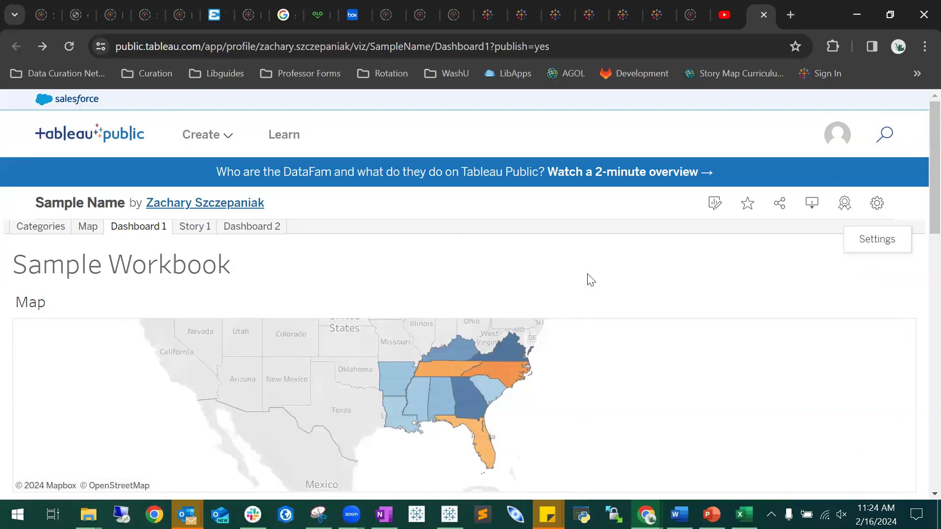
scroll(591, 280, down, 5)
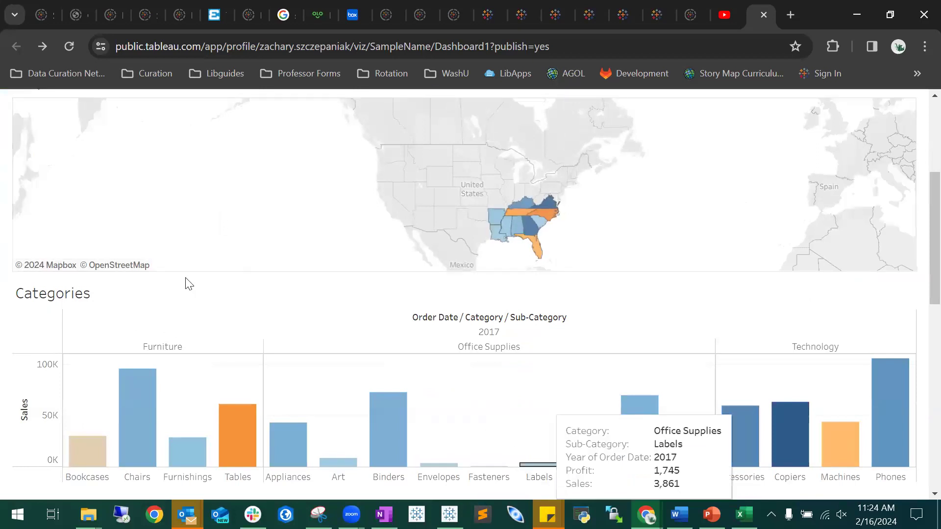
scroll(591, 280, up, 3)
scroll(602, 280, down, 7)
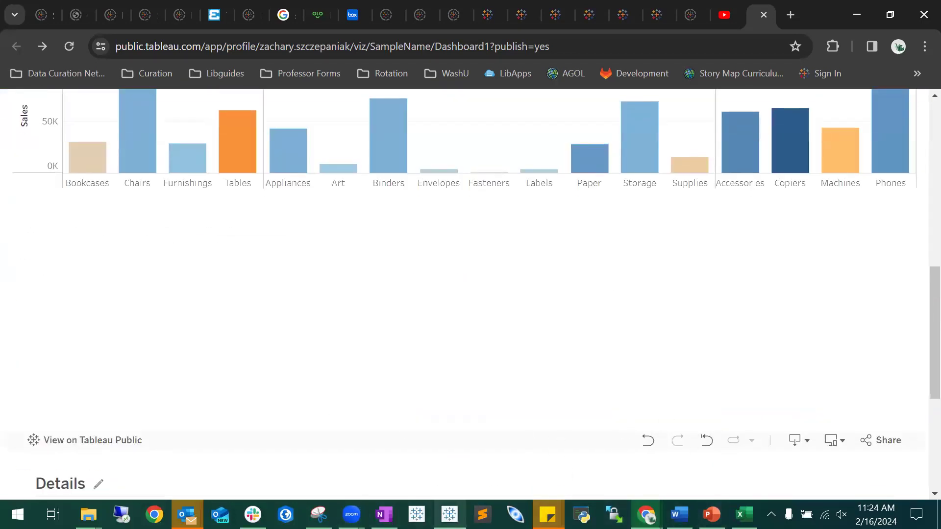
Step: Switch to the Tableau Public desktop app and republish the workbook from Story 1 as "Sample Name", overwriting the existing workbook
click(455, 473)
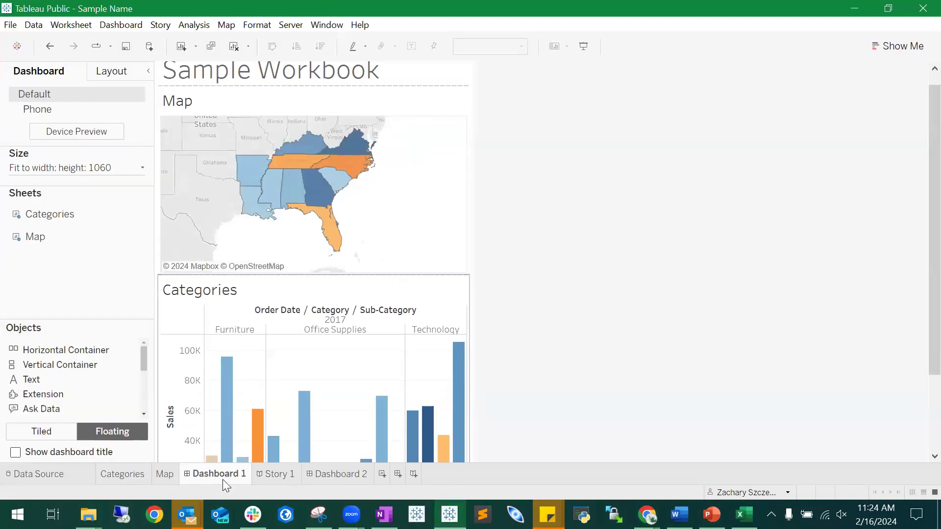
click(260, 478)
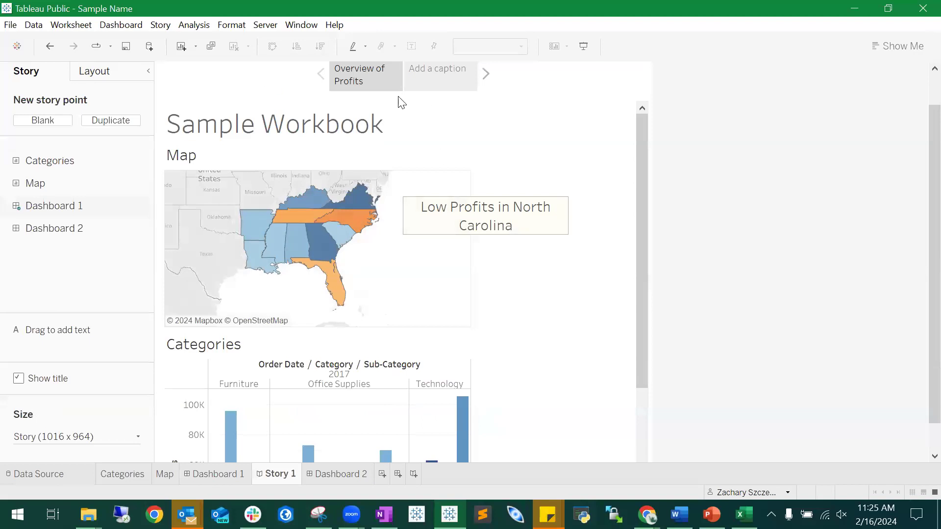
click(11, 25)
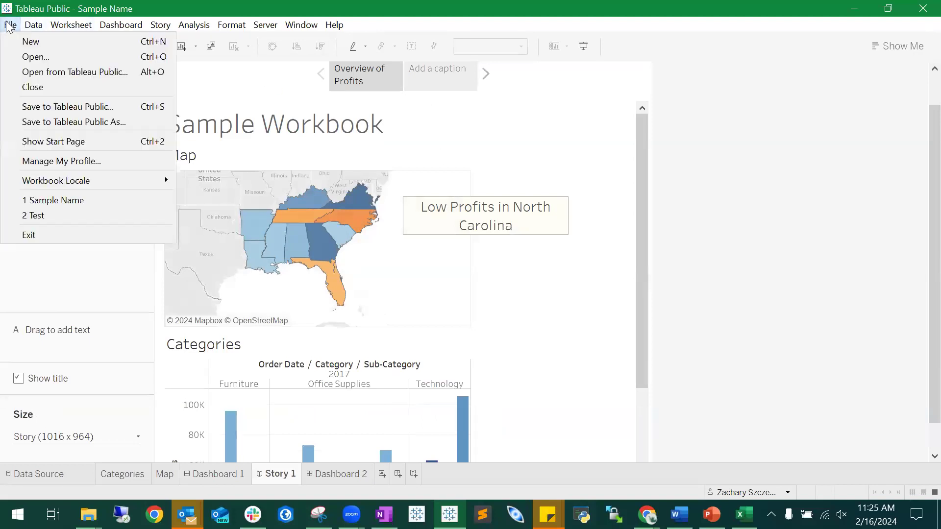
click(58, 122)
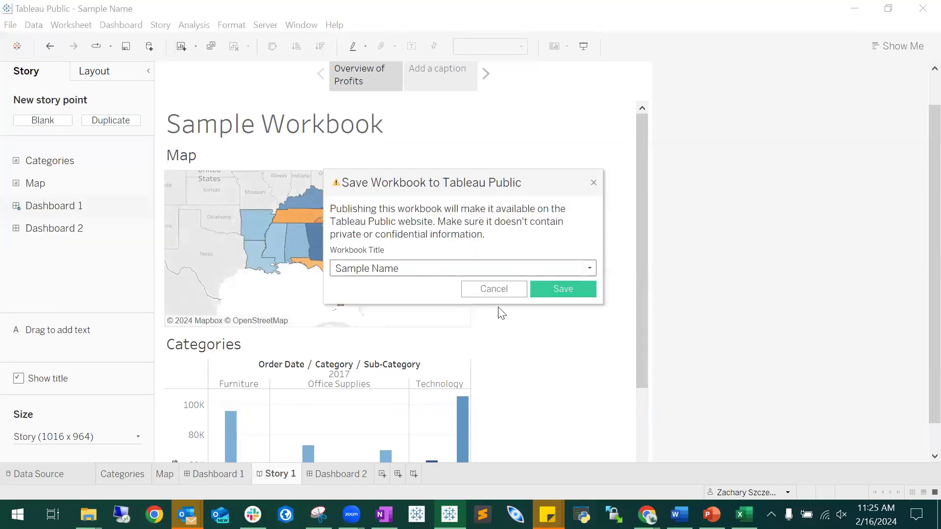
click(547, 292)
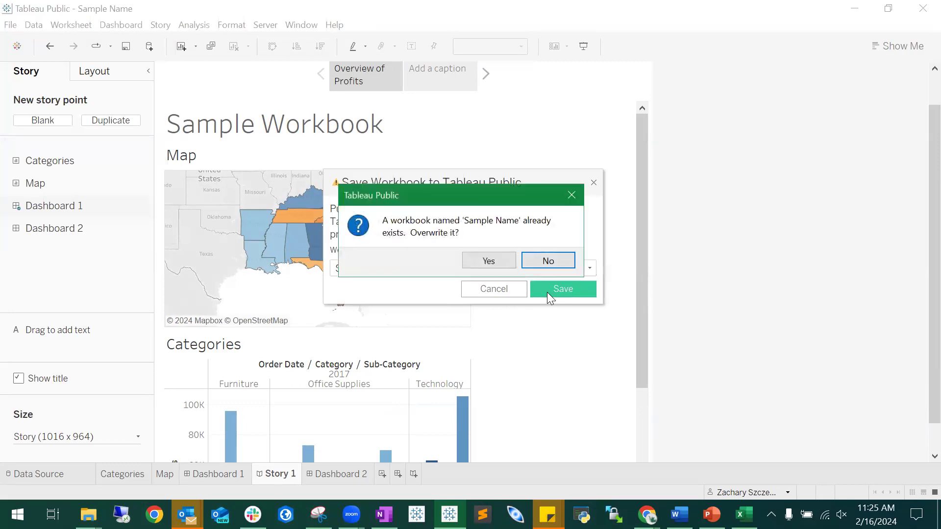
click(503, 261)
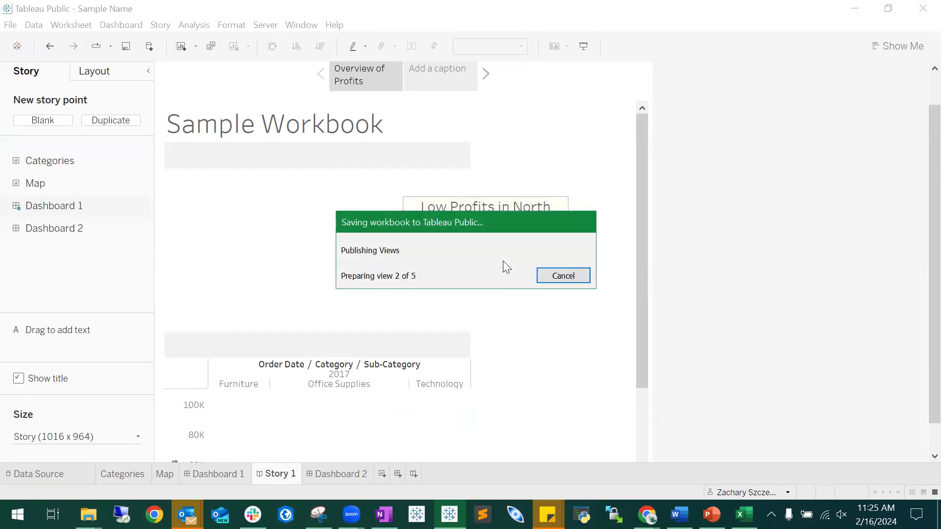